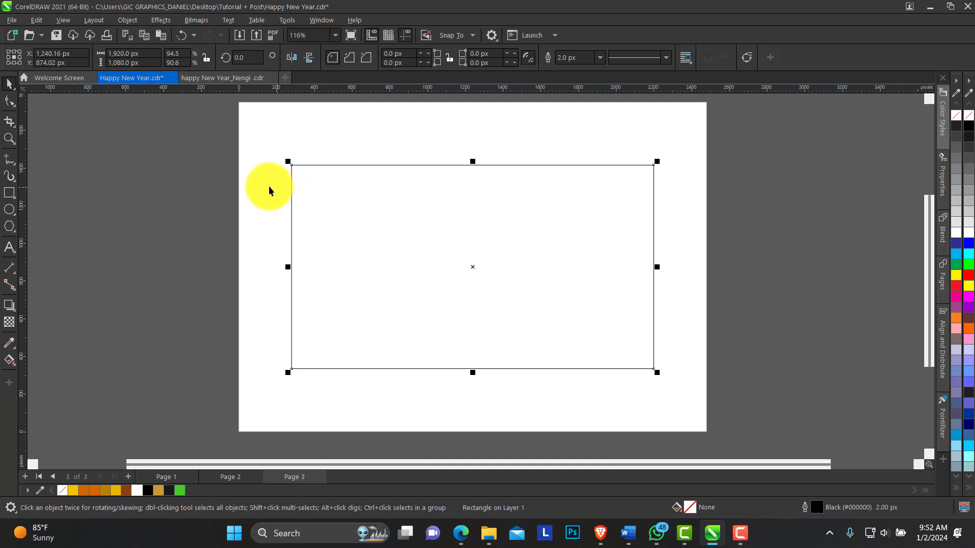
# Add artistic text above the rectangle reading "happy new year" on one line and "2024" on the line below.
pyautogui.click(9, 247)
pyautogui.click(379, 144)
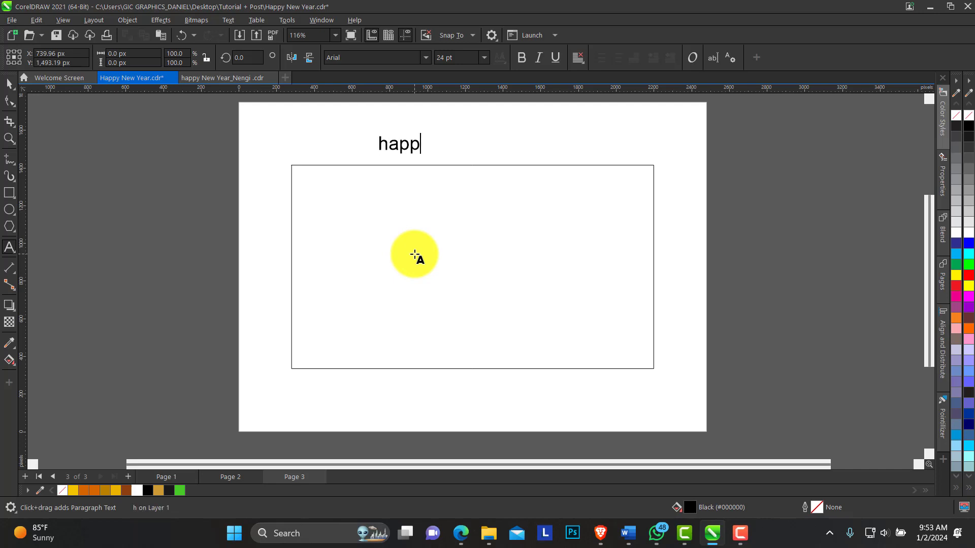
pyautogui.write('happy new year')
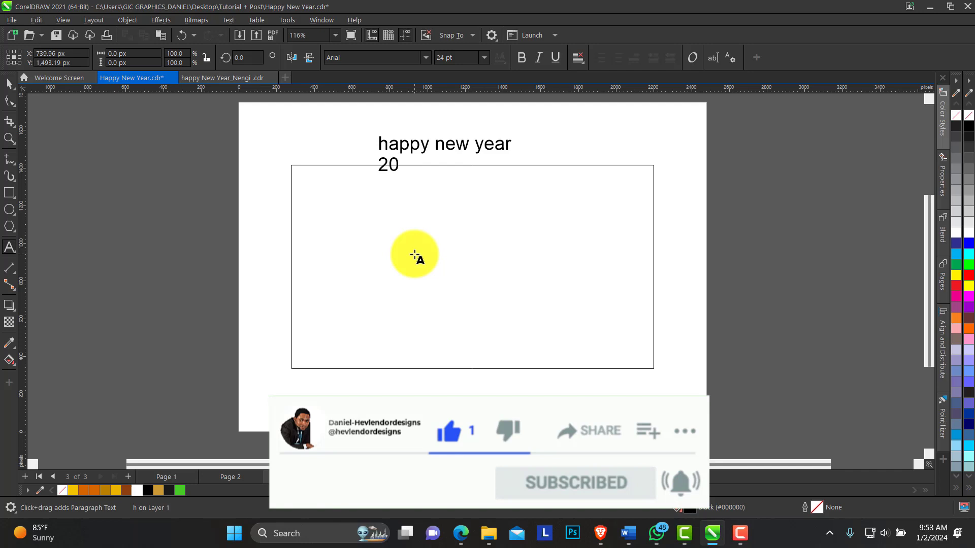
pyautogui.write('2024')
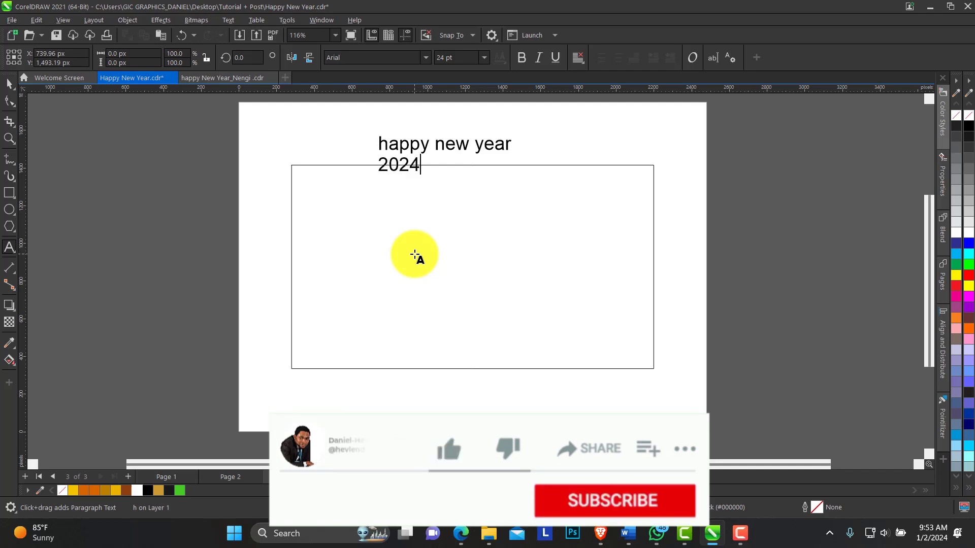
pyautogui.press('Escape')
# Move the text block inside the rectangle and set its font to Sequel Sans Bold Disp.
pyautogui.click(9, 84)
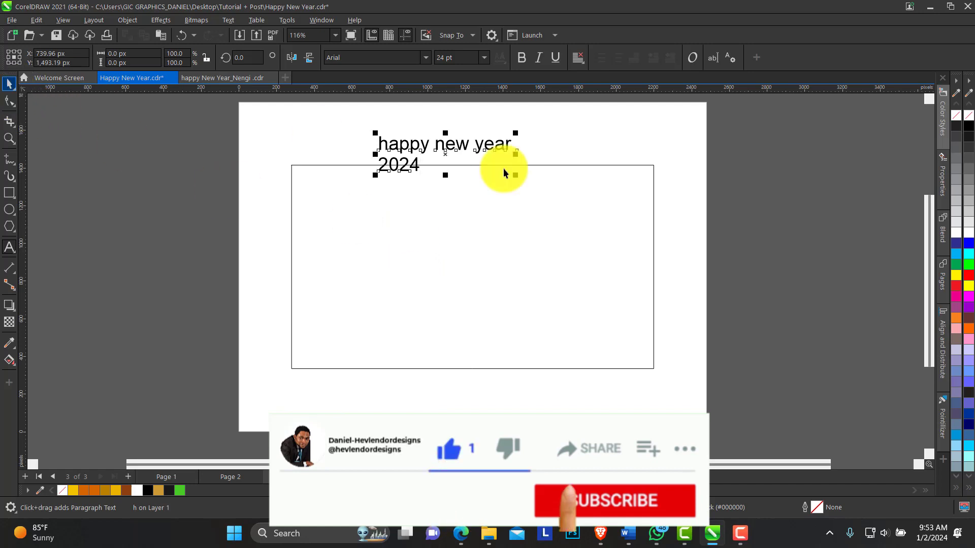
pyautogui.moveTo(442, 152); pyautogui.dragTo(454, 240)
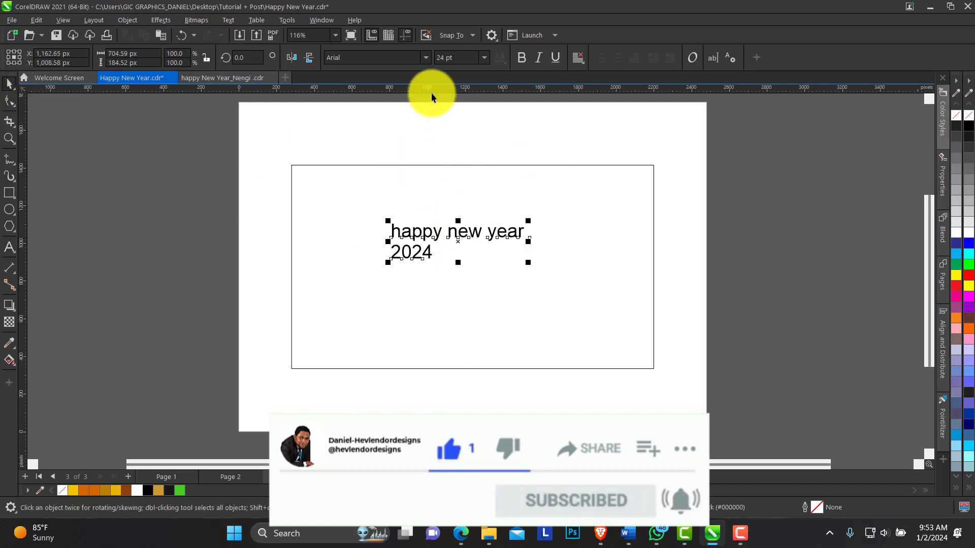
pyautogui.click(426, 57)
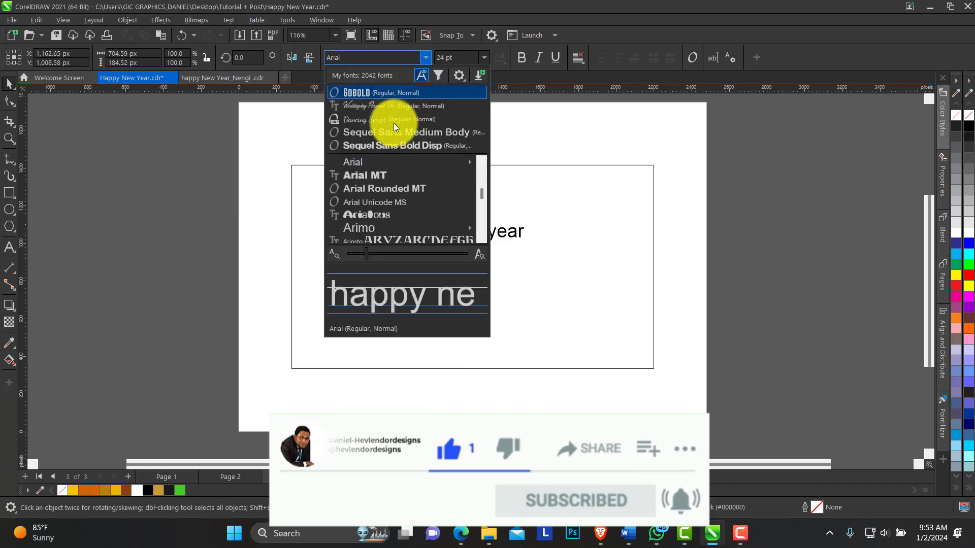
pyautogui.click(386, 147)
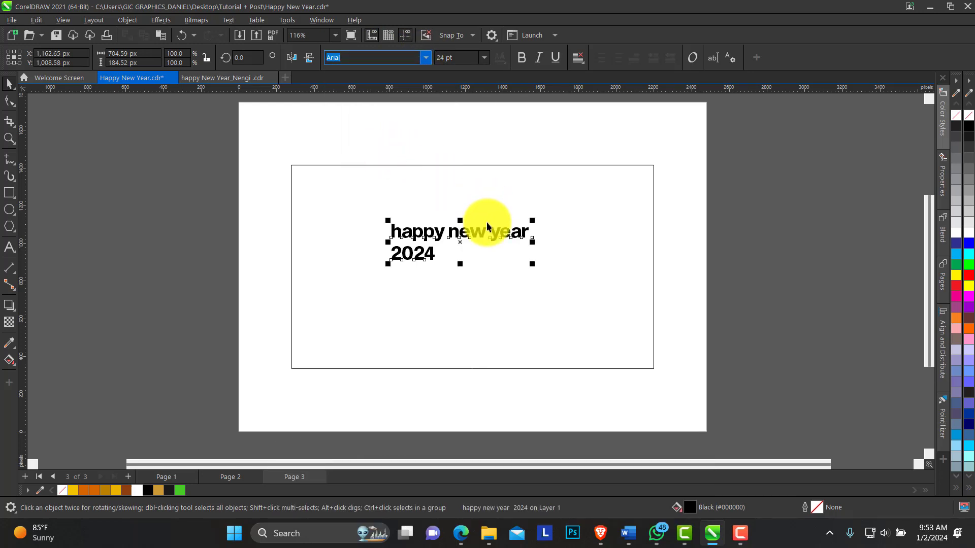
# Break the text apart into separate lines and enlarge 2024 to about 139 pt, centred horizontally in the rectangle.
pyautogui.hotkey('ctrl', 'k')
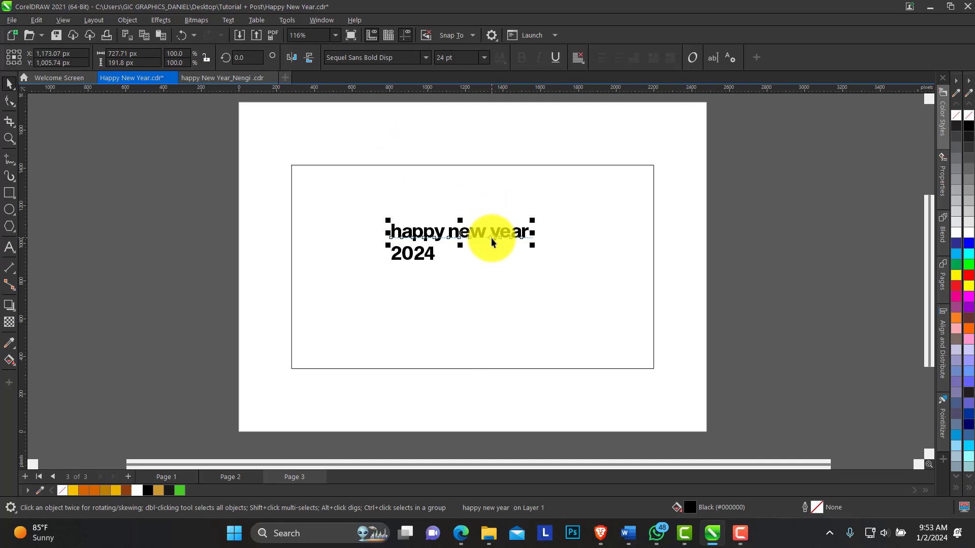
pyautogui.click(425, 255)
pyautogui.moveTo(442, 269); pyautogui.dragTo(616, 348)
pyautogui.moveTo(570, 265); pyautogui.dragTo(531, 263)
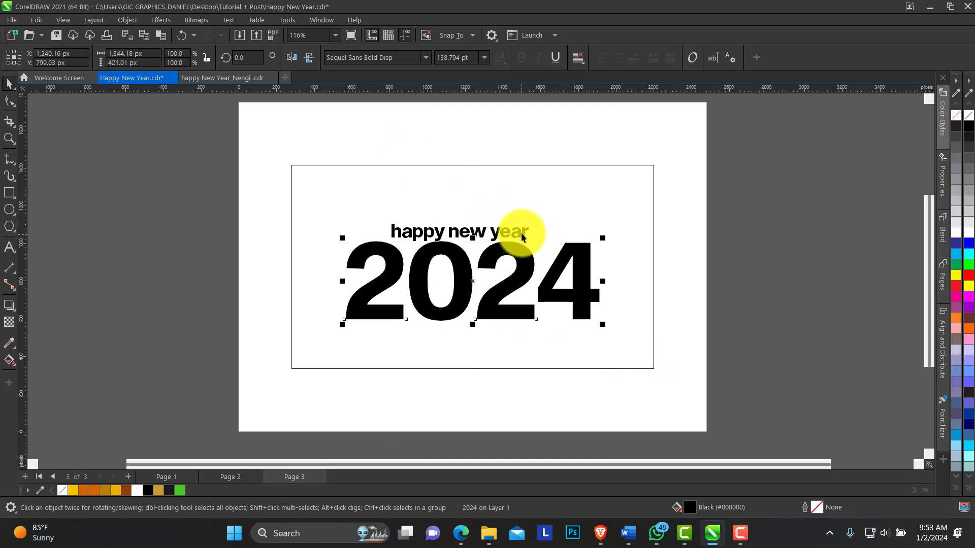
# Move the "happy new year" line up above 2024 and centre 2024 in the rectangle.
pyautogui.moveTo(528, 230); pyautogui.dragTo(524, 209)
pyautogui.moveTo(516, 249); pyautogui.dragTo(518, 249)
pyautogui.click(501, 212)
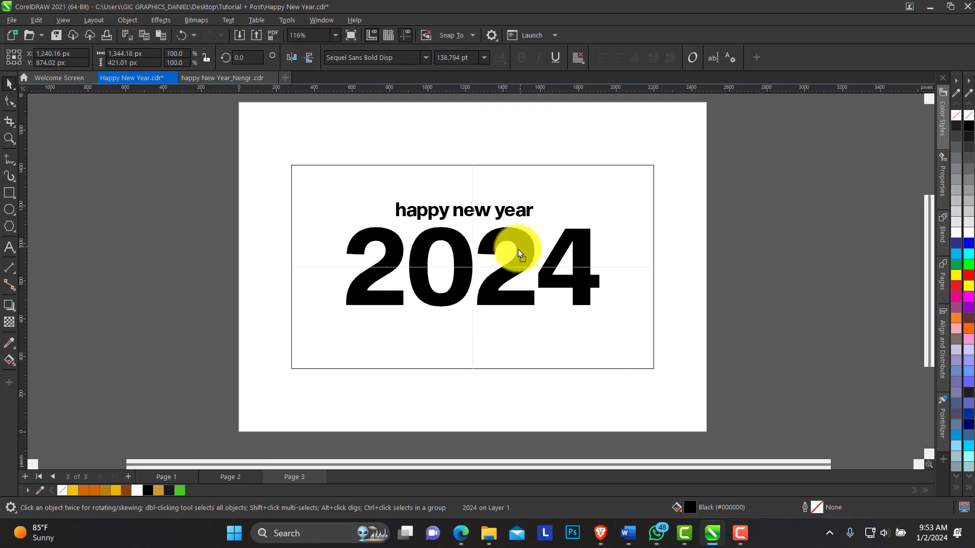
# Centre both text lines together on the page and scale them up to about 112%.
pyautogui.keyDown('shift'); pyautogui.click(518, 211); pyautogui.keyUp('shift')
pyautogui.press('p')
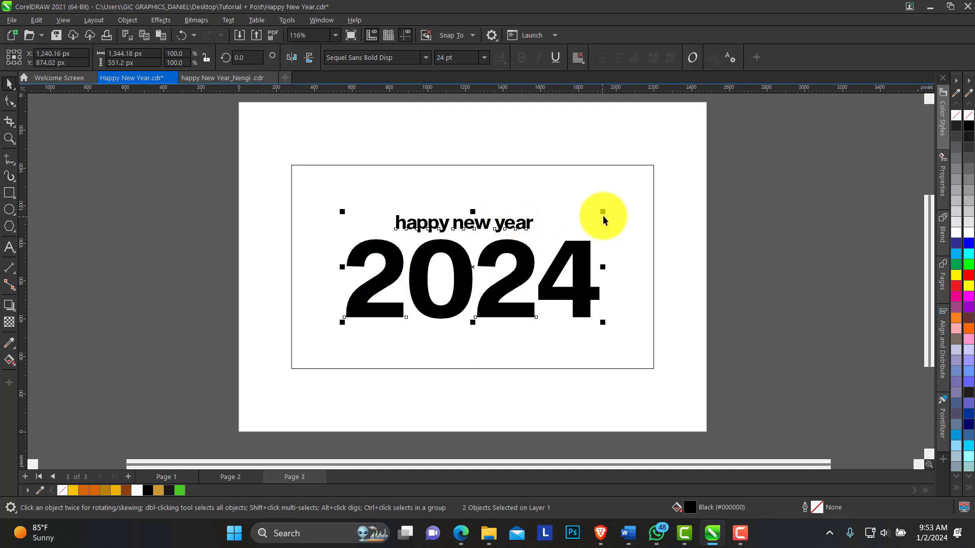
pyautogui.moveTo(605, 216)
pyautogui.mouseDown()
pyautogui.moveTo(624, 207)
pyautogui.moveTo(617, 212)
pyautogui.mouseUp()
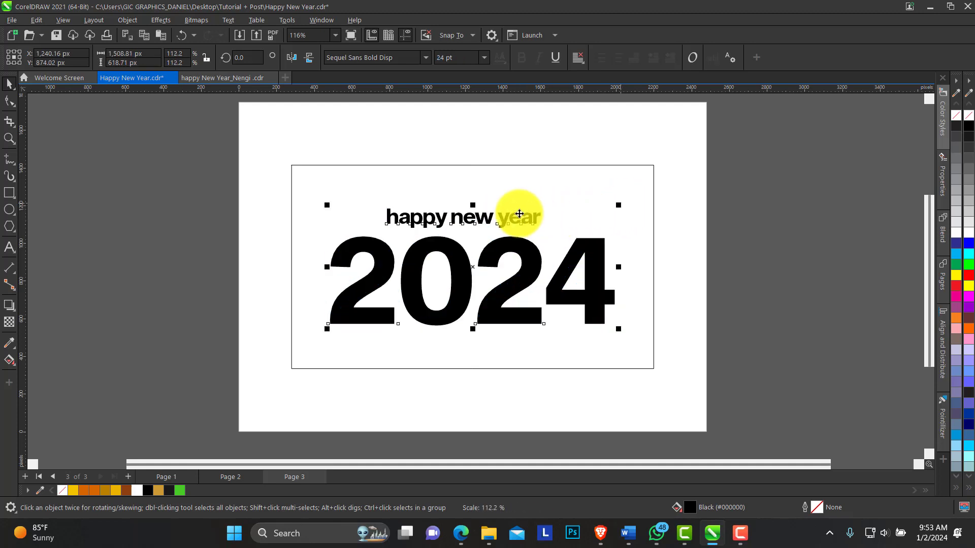
pyautogui.click(483, 213)
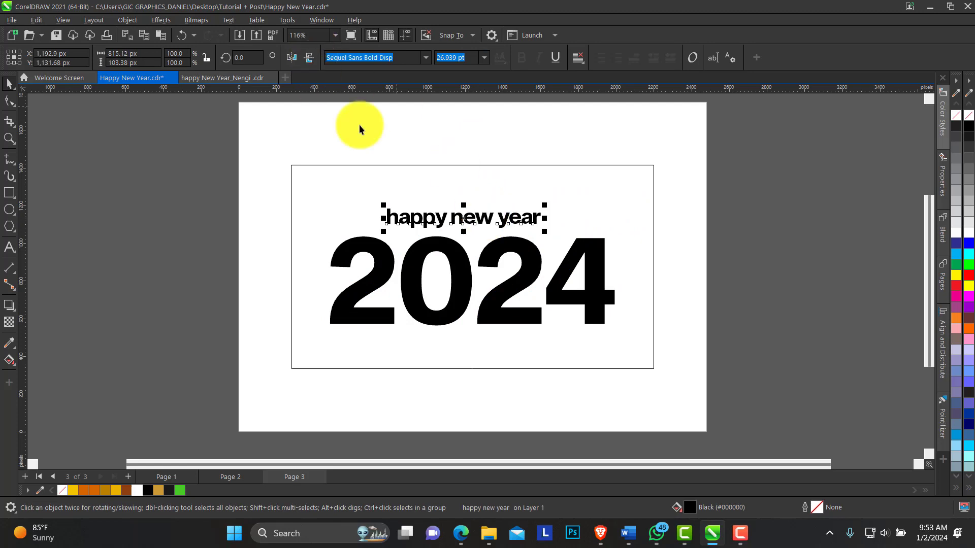
pyautogui.click(478, 297)
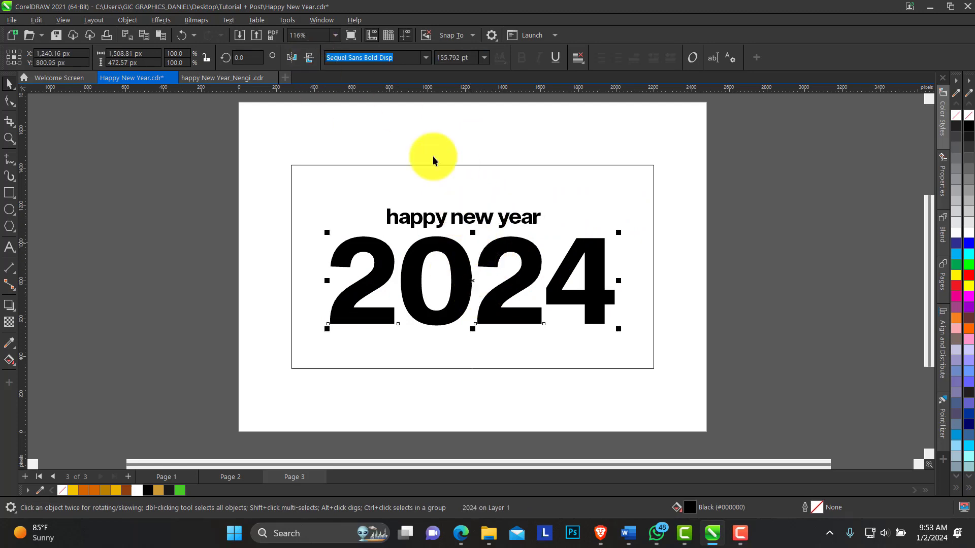
pyautogui.click(461, 217)
pyautogui.click(457, 249)
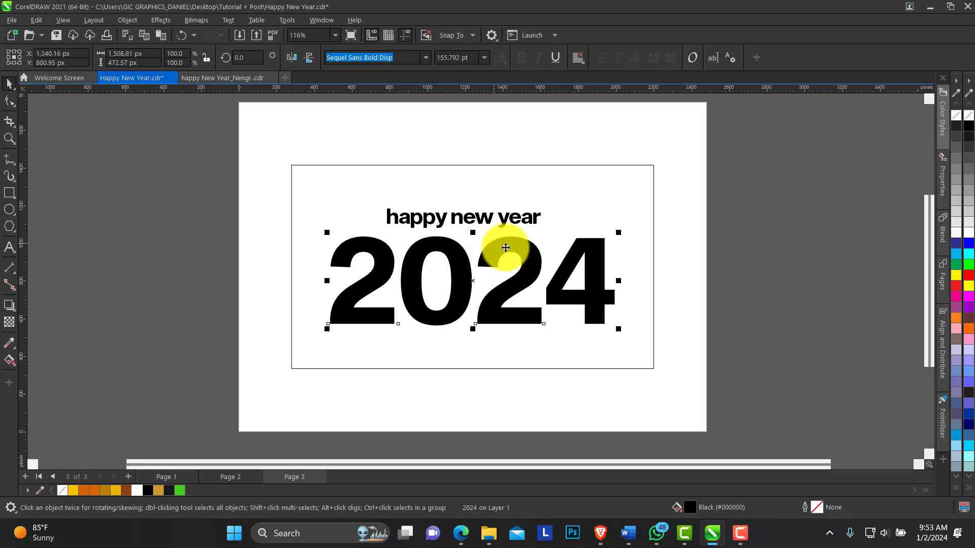
# Change the "happy new year" line to uppercase and centre it horizontally above 2024.
pyautogui.click(9, 138)
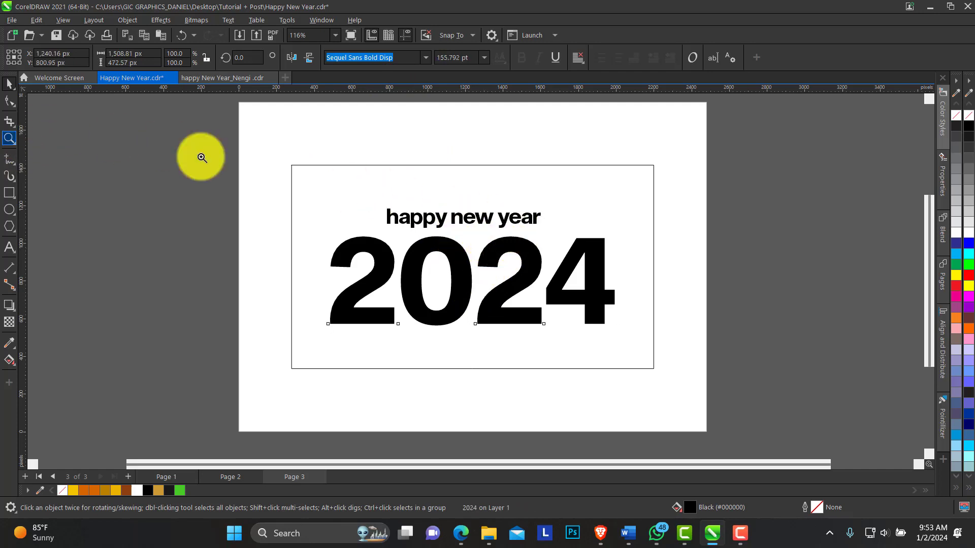
pyautogui.moveTo(272, 161); pyautogui.dragTo(685, 378)
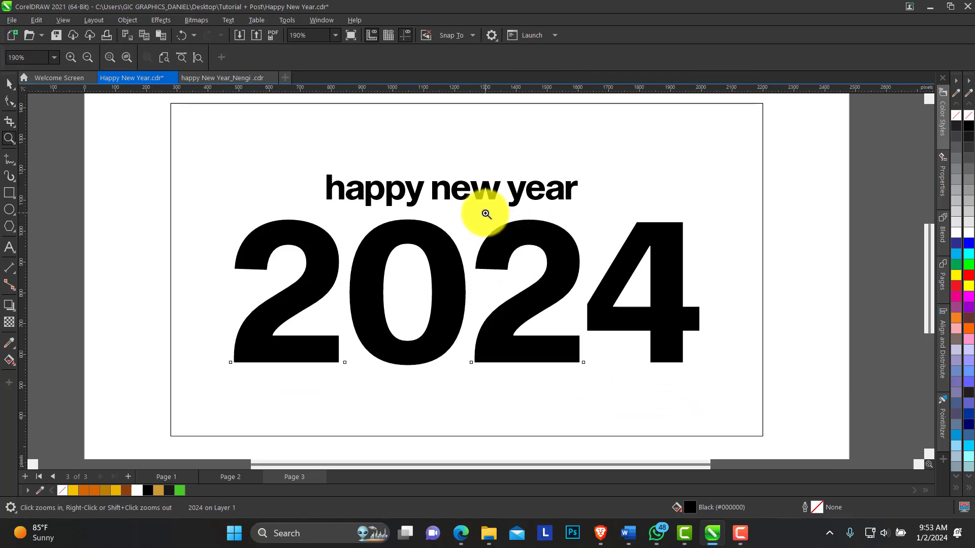
pyautogui.click(9, 84)
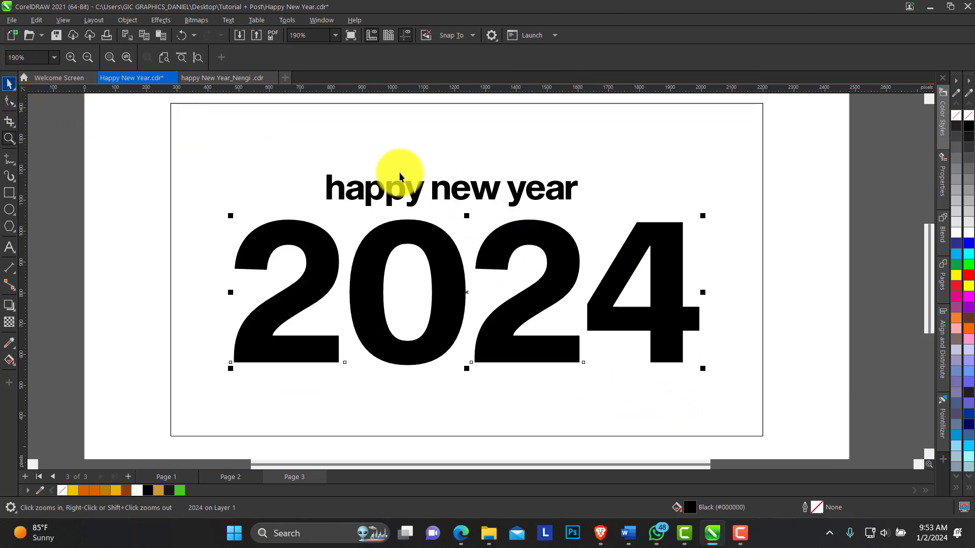
pyautogui.click(439, 188)
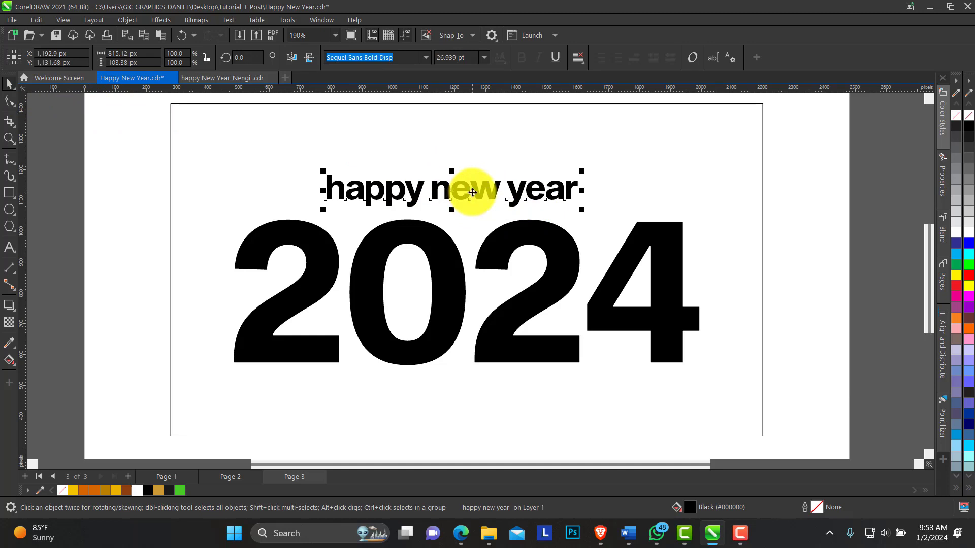
pyautogui.moveTo(470, 192); pyautogui.dragTo(474, 189)
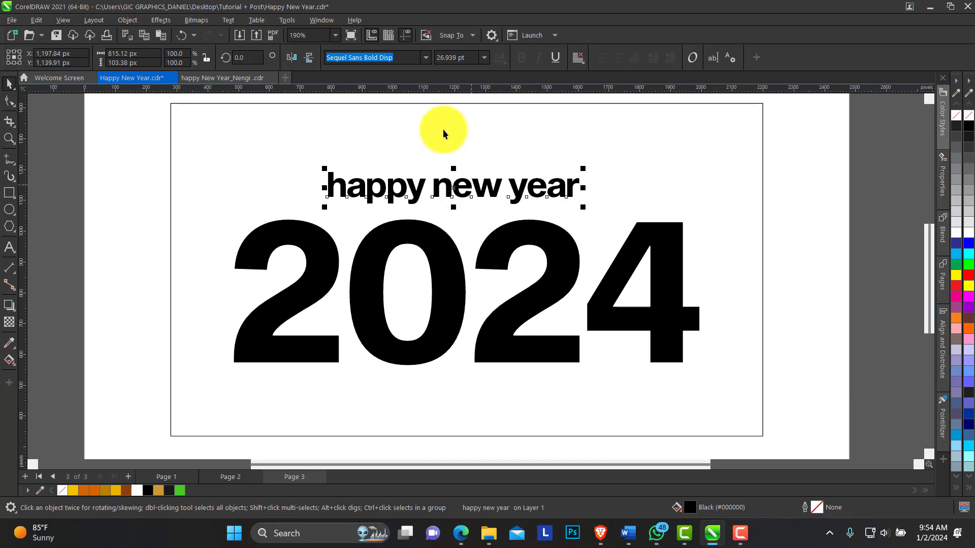
pyautogui.click(230, 19)
pyautogui.click(274, 265)
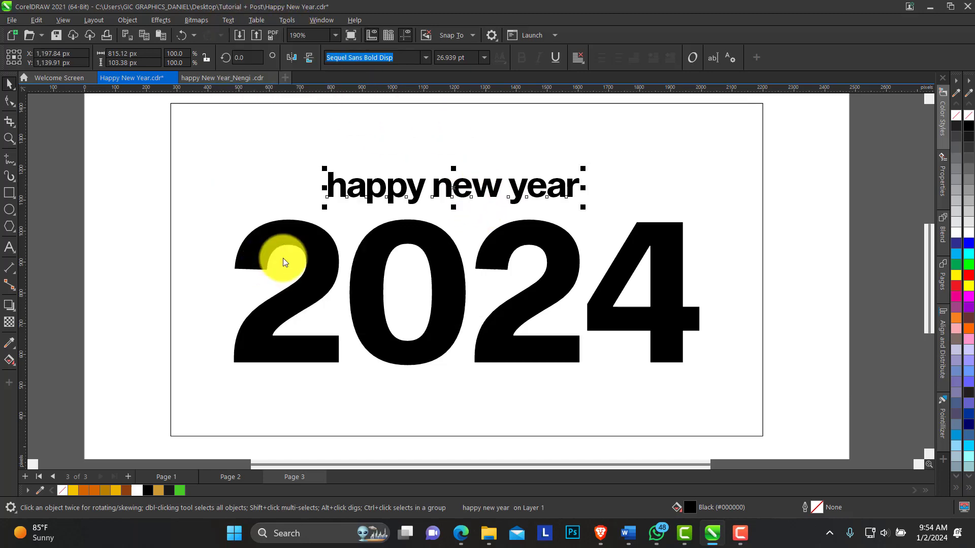
pyautogui.click(458, 252)
pyautogui.click(490, 298)
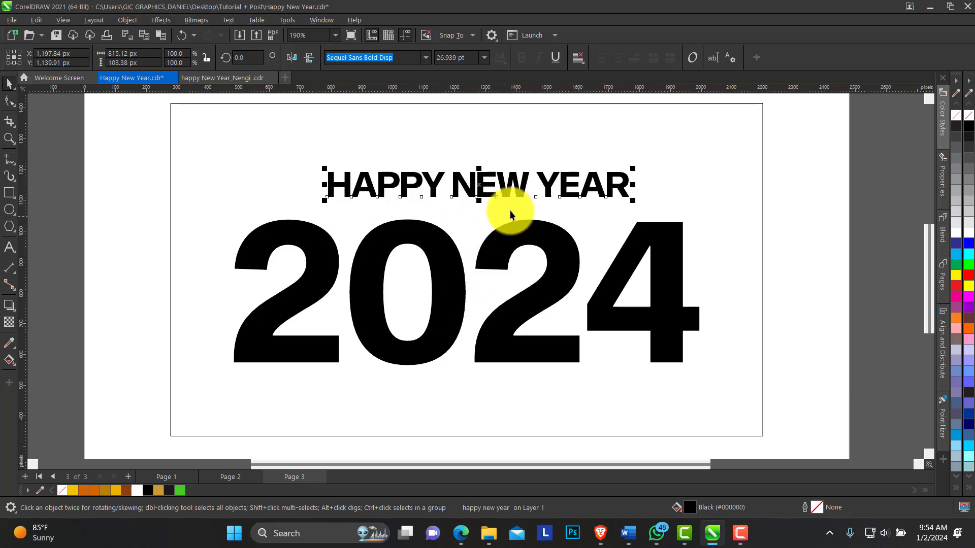
pyautogui.moveTo(501, 176); pyautogui.dragTo(487, 180)
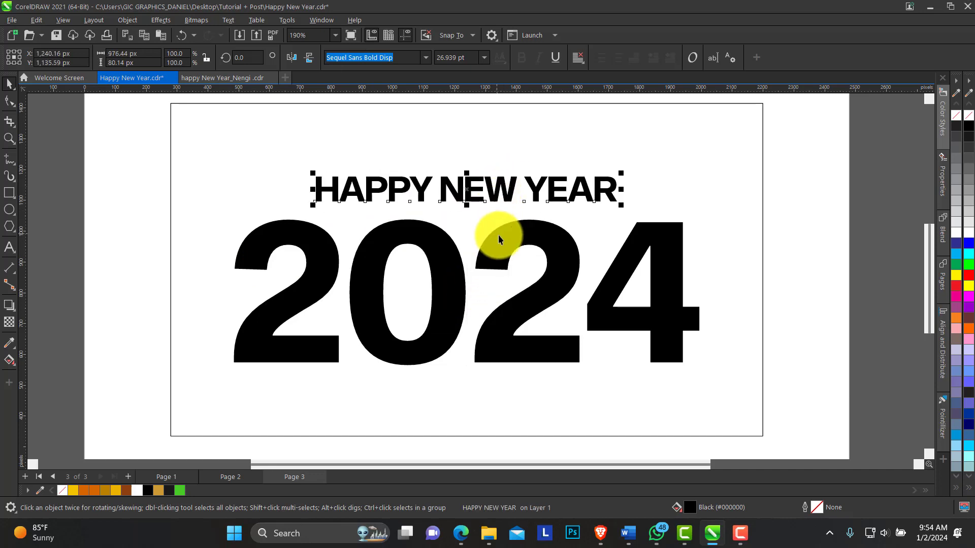
pyautogui.keyDown('shift'); pyautogui.click(508, 230); pyautogui.keyUp('shift')
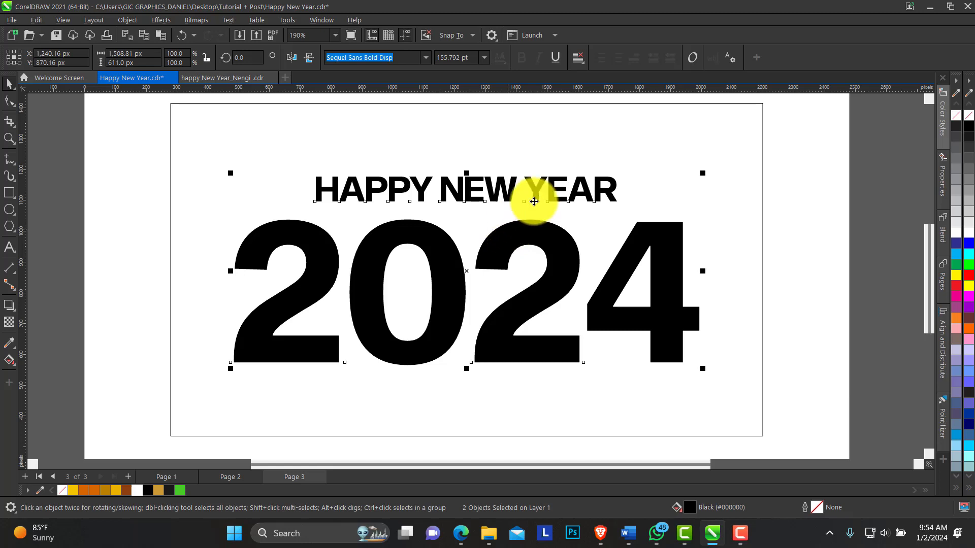
pyautogui.click(514, 159)
pyautogui.click(502, 183)
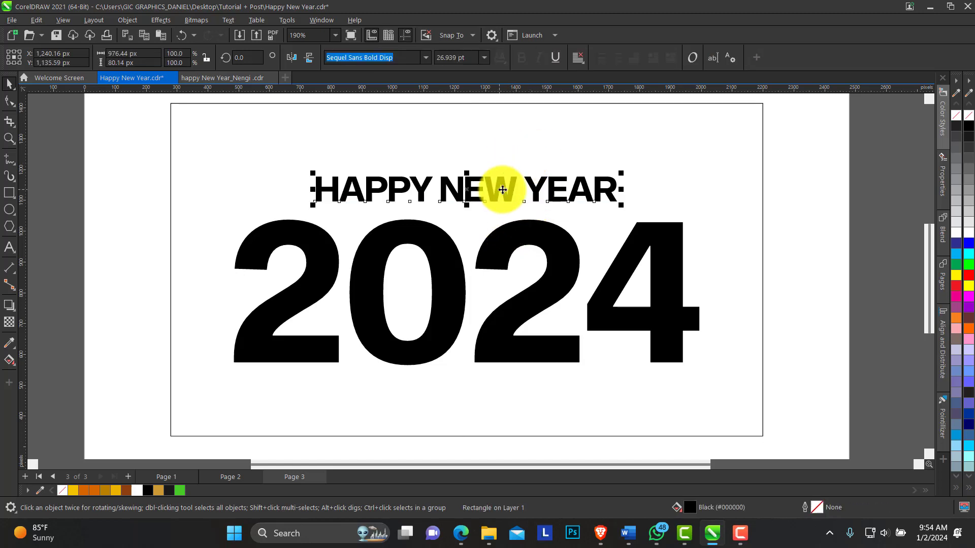
pyautogui.click(502, 242)
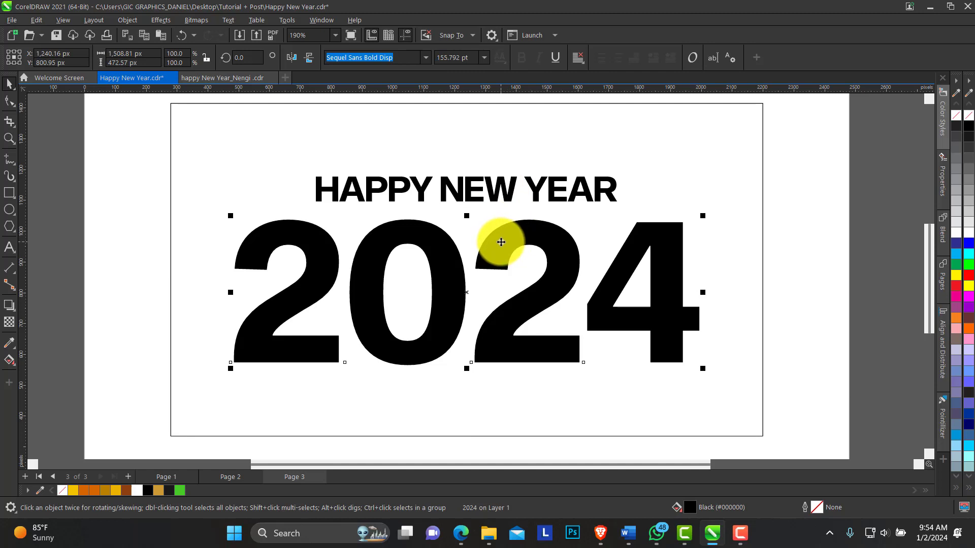
# Give both the HAPPY NEW YEAR and 2024 texts a black hairline outline and remove their fill.
pyautogui.click(496, 198)
pyautogui.keyDown('shift'); pyautogui.click(498, 248); pyautogui.keyUp('shift')
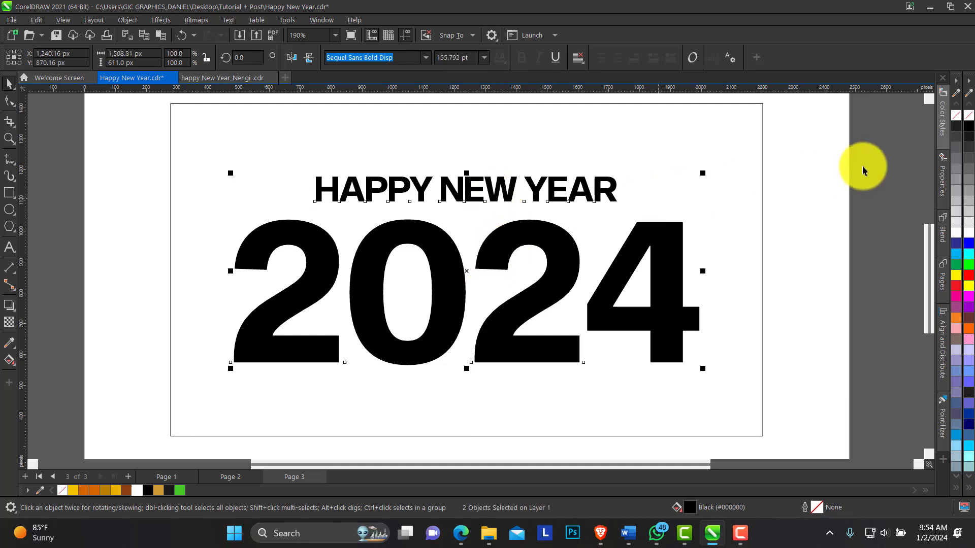
pyautogui.rightClick(967, 128)
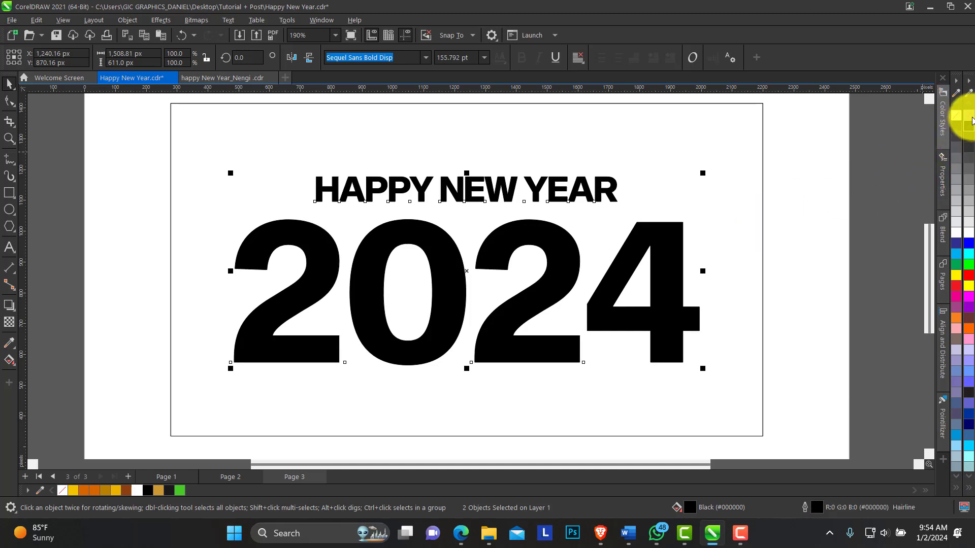
pyautogui.click(956, 115)
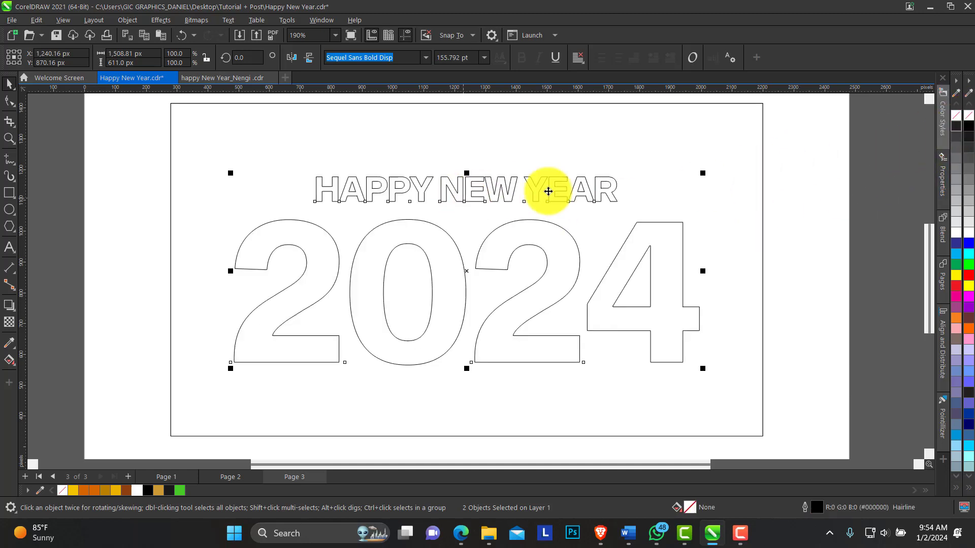
pyautogui.click(112, 161)
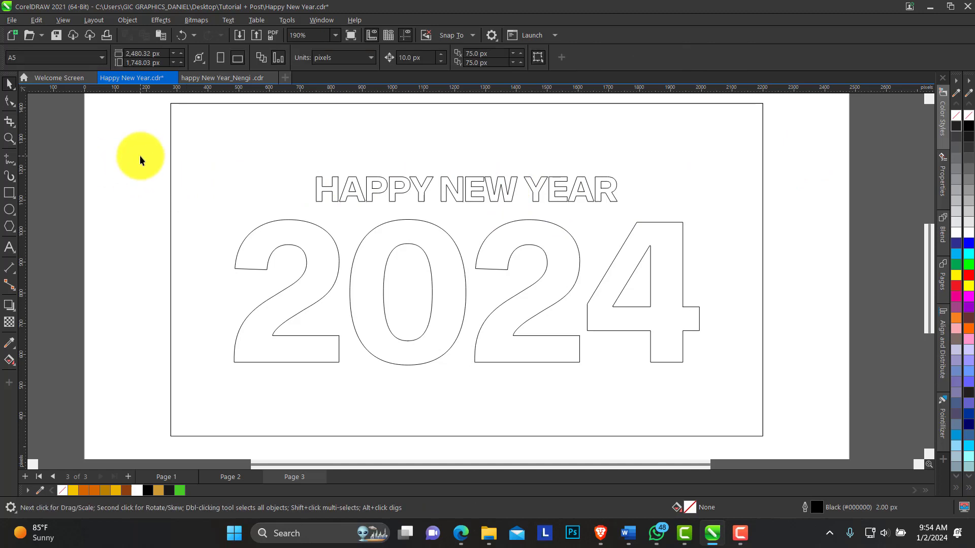
# Draw a straight Bézier line about 691 px long from inside the 0 diagonally down to the rectangle's lower edge.
pyautogui.click(15, 163)
pyautogui.click(39, 188)
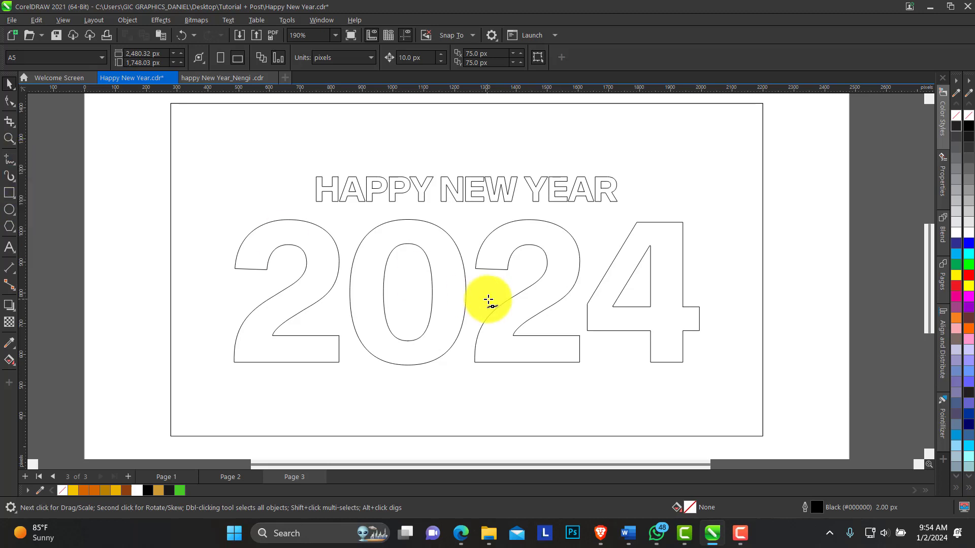
pyautogui.click(421, 301)
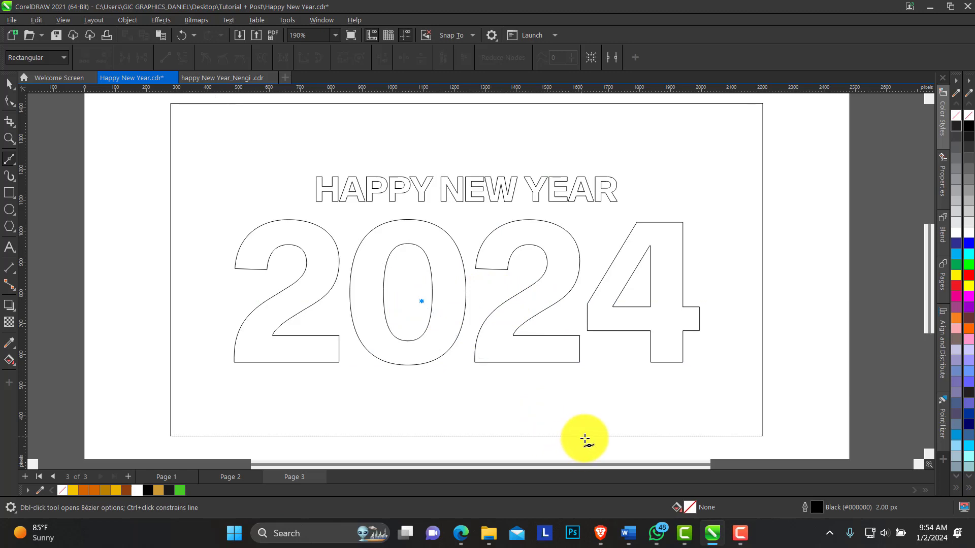
pyautogui.click(586, 437)
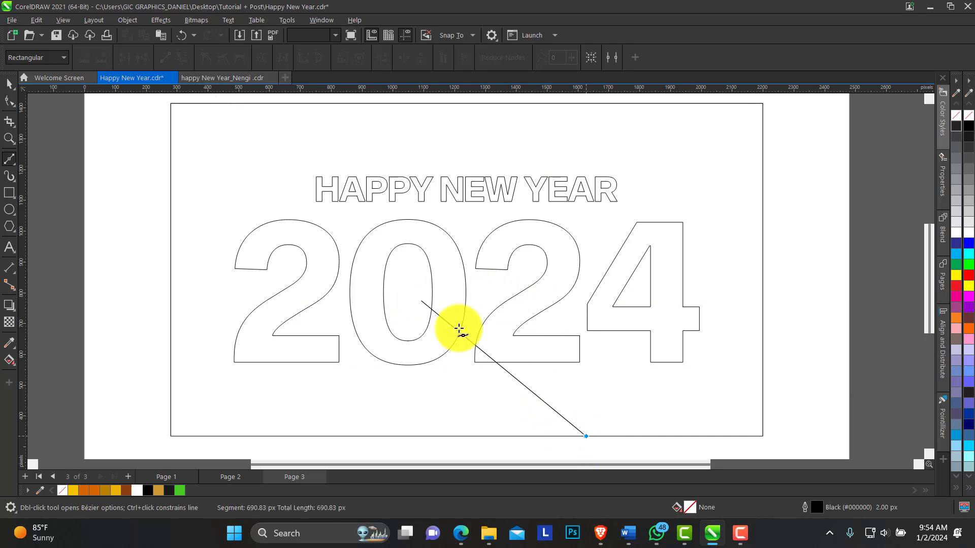
# Convert the diagonal line's segment to a curve with the Shape tool.
pyautogui.click(13, 102)
pyautogui.click(467, 338)
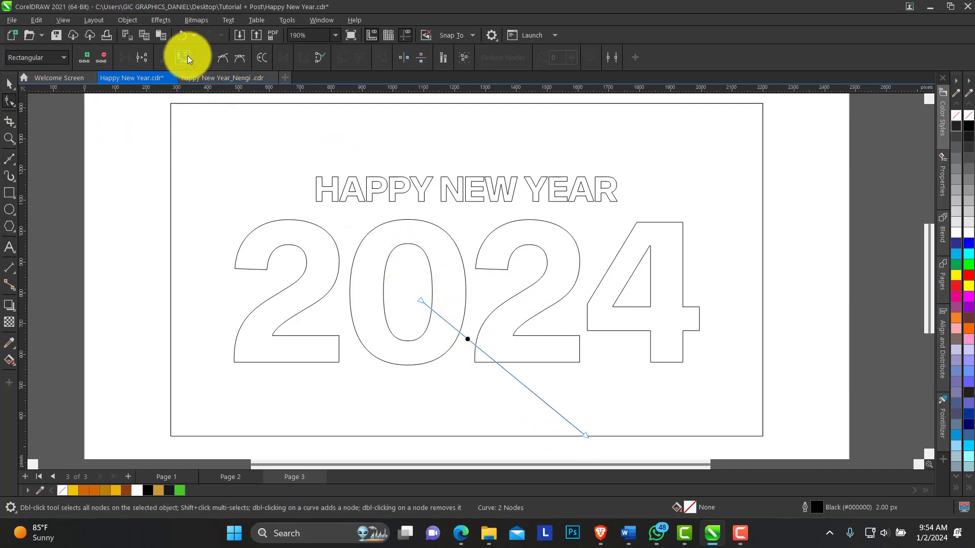
pyautogui.click(186, 58)
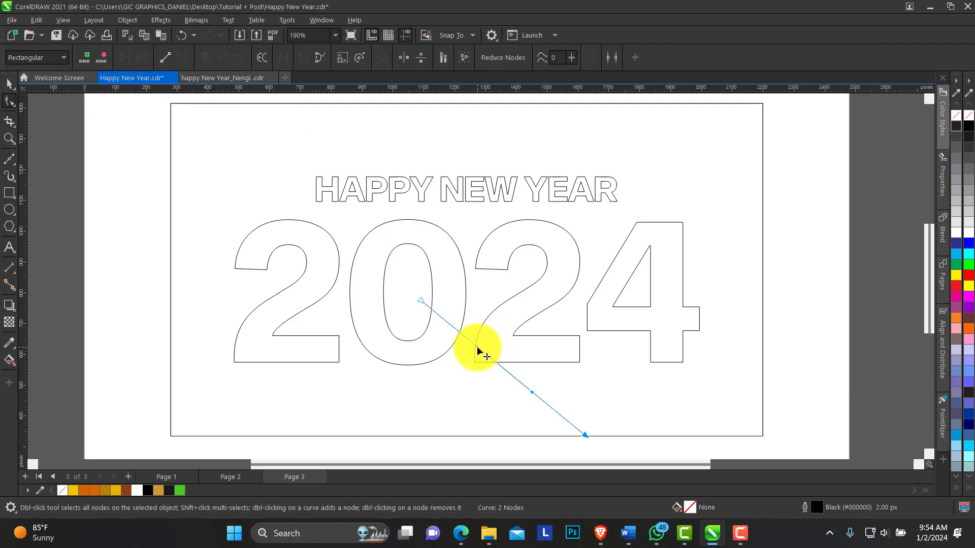
# Undo the curve conversion of the diagonal line and convert its segment to a curve again.
pyautogui.hotkey('ctrl', 'z')
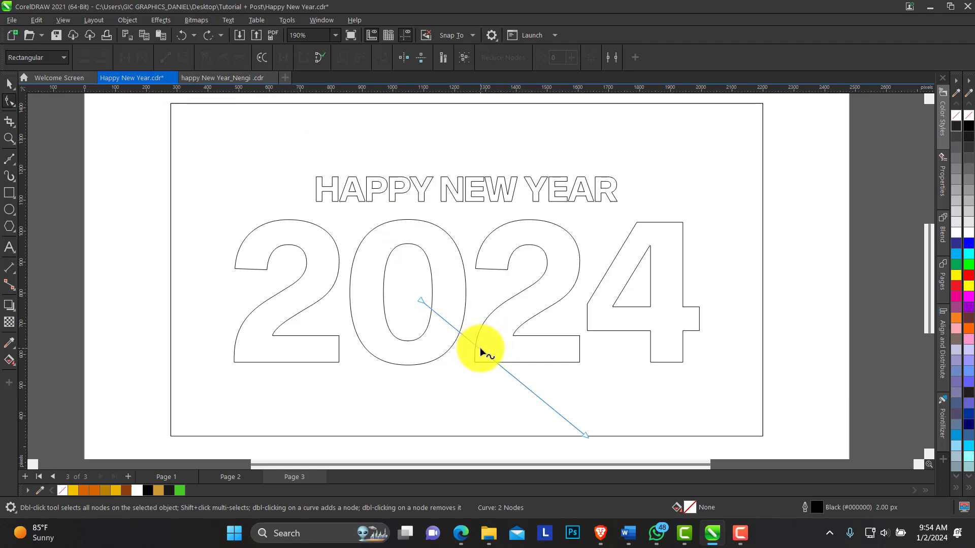
pyautogui.click(480, 347)
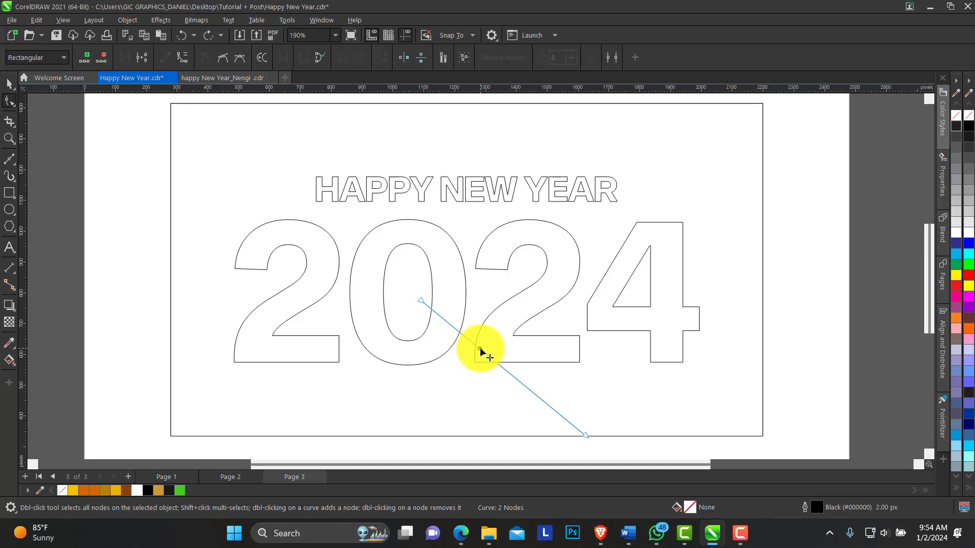
pyautogui.click(181, 58)
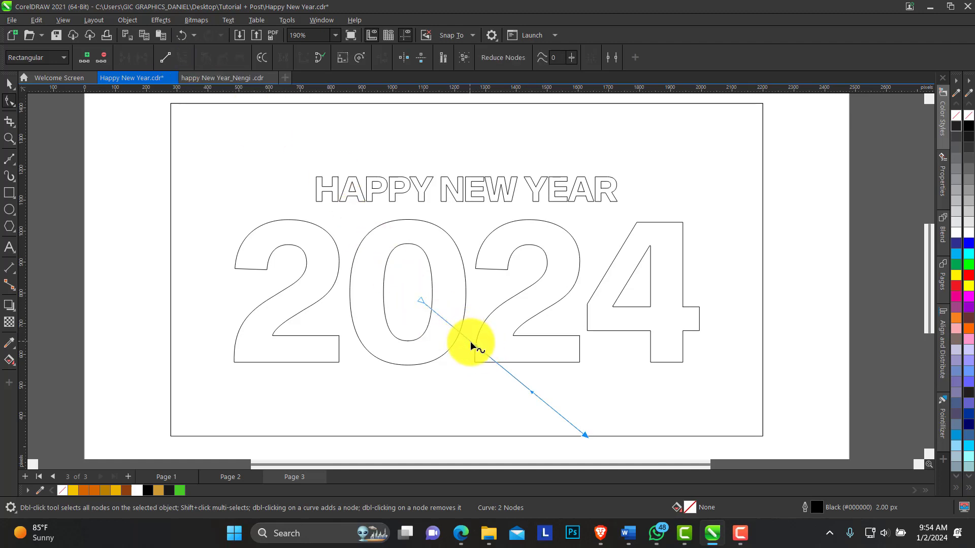
# Convert the diagonal's segment back to a straight line and then to a curve again.
pyautogui.rightClick(471, 345)
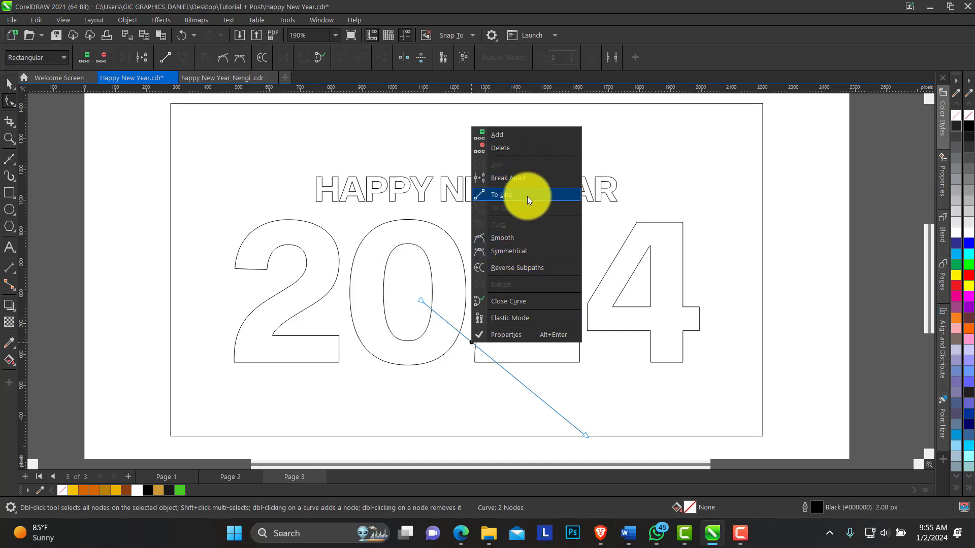
pyautogui.click(514, 196)
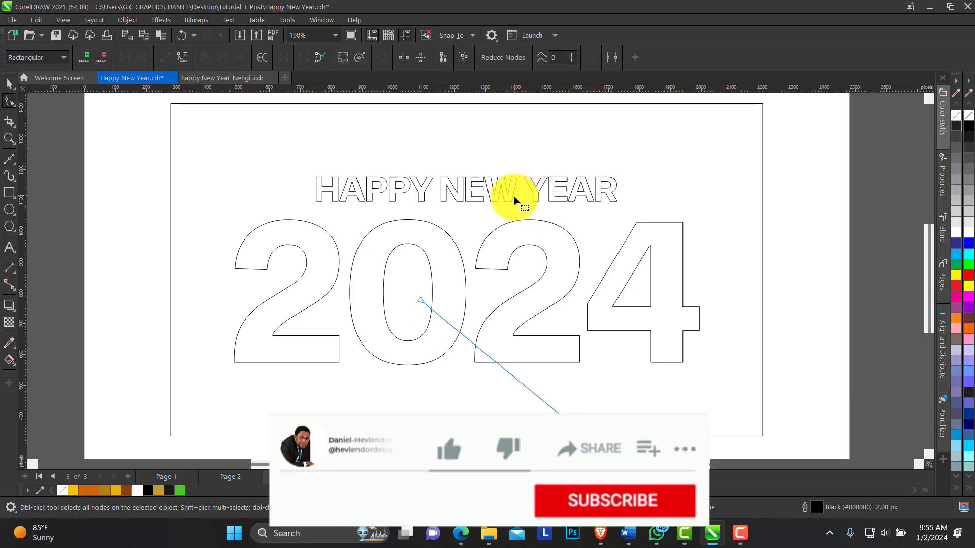
pyautogui.click(468, 340)
pyautogui.rightClick(469, 339)
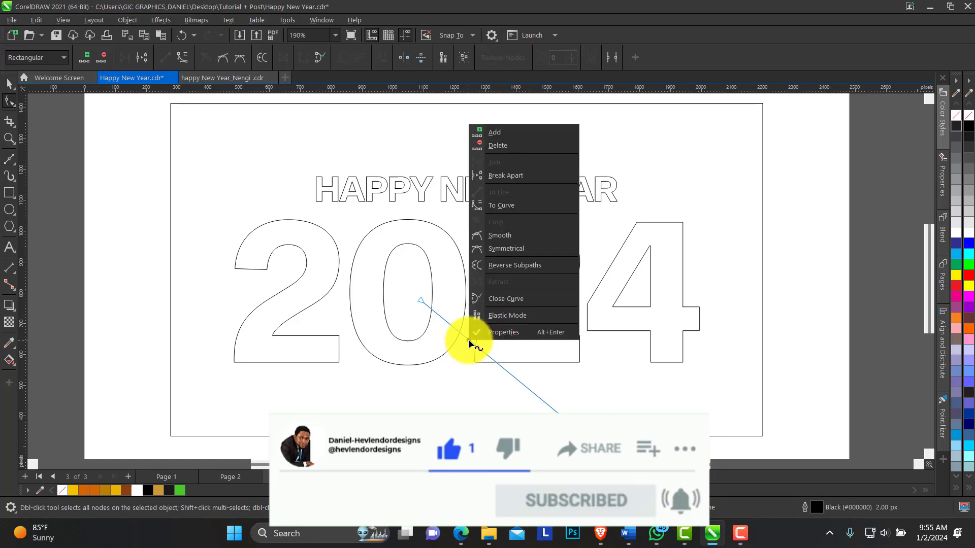
pyautogui.click(510, 208)
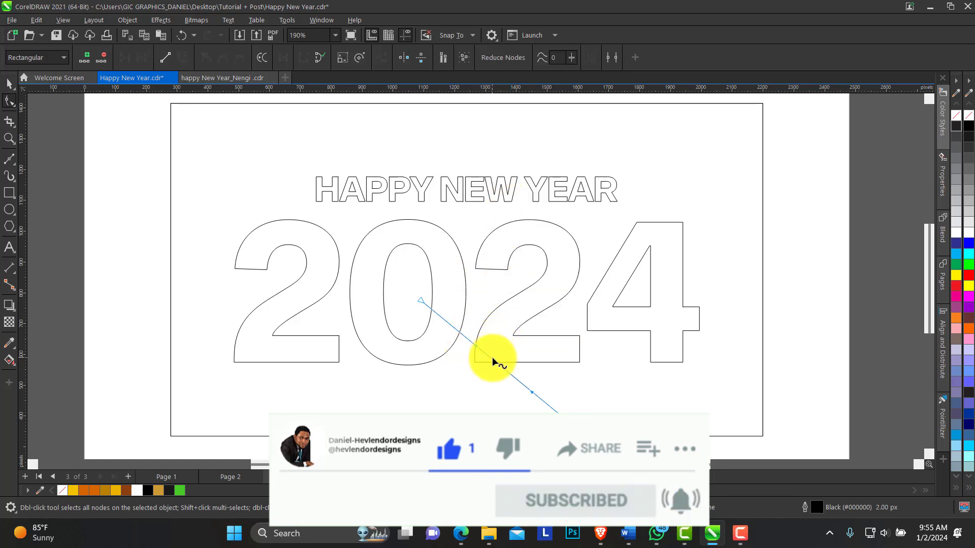
# Bend the diagonal segment into an S-shaped curve running from inside the 0 to the rectangle's lower edge.
pyautogui.moveTo(477, 349); pyautogui.dragTo(573, 379)
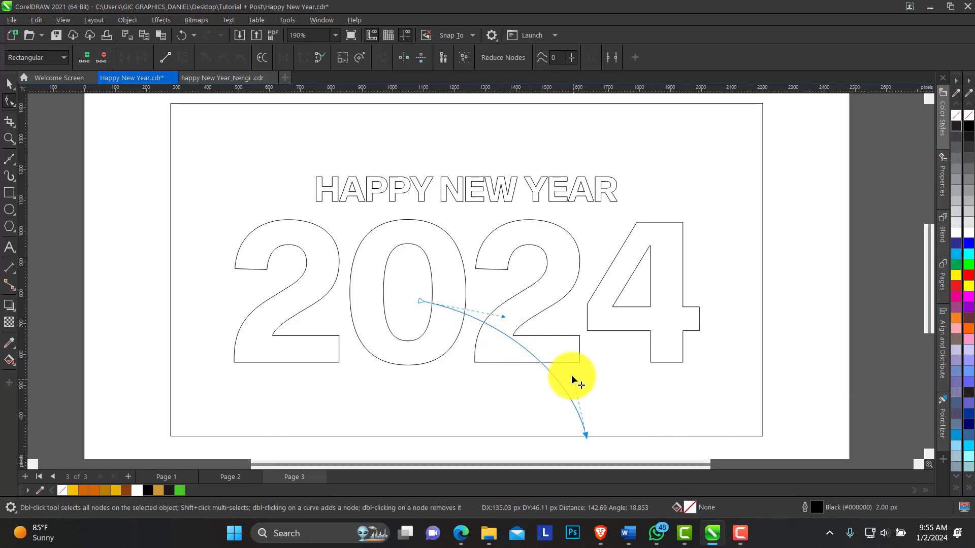
pyautogui.moveTo(501, 314); pyautogui.dragTo(433, 413)
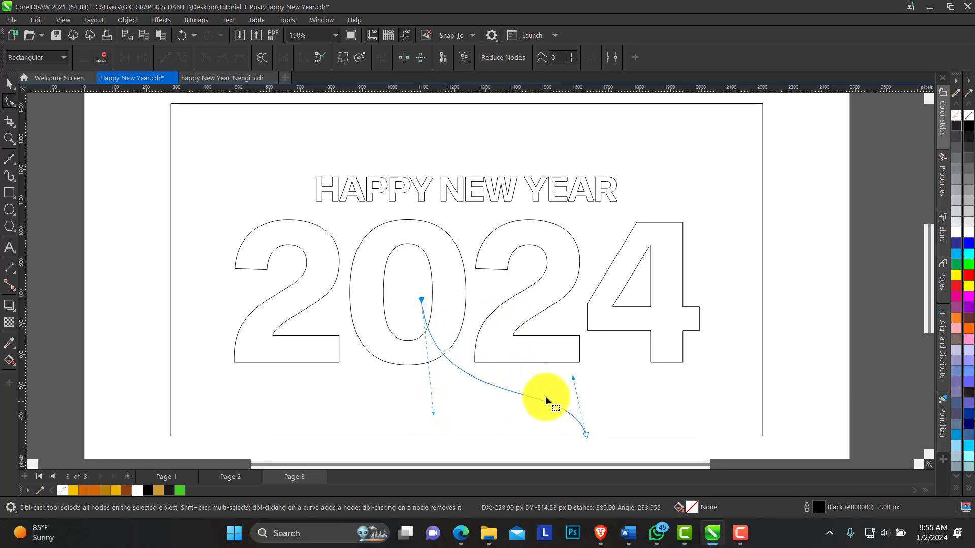
pyautogui.moveTo(578, 382); pyautogui.dragTo(580, 361)
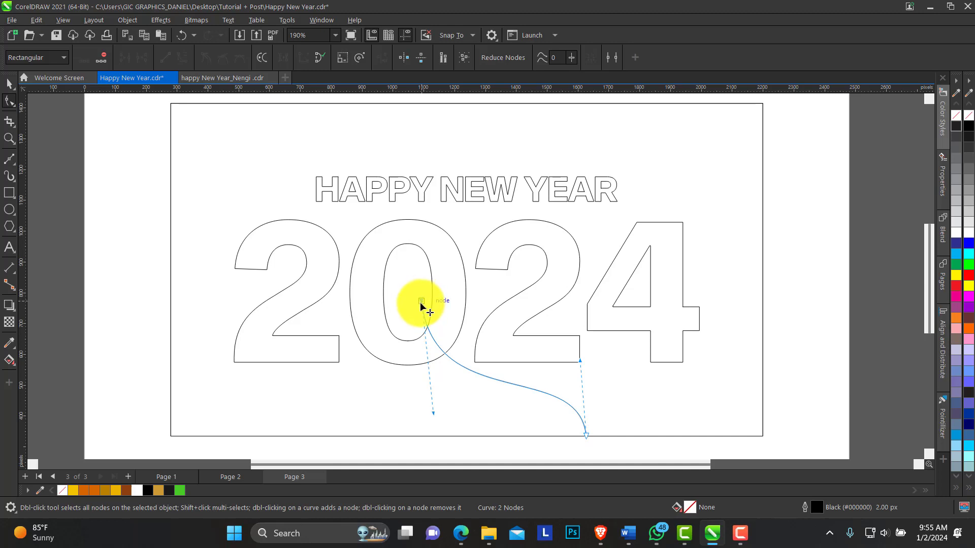
# Refine the S-curve by shifting its end nodes slightly and repositioning their control handles.
pyautogui.moveTo(424, 303); pyautogui.dragTo(416, 311)
pyautogui.moveTo(425, 428); pyautogui.dragTo(448, 413)
pyautogui.moveTo(587, 360); pyautogui.dragTo(586, 356)
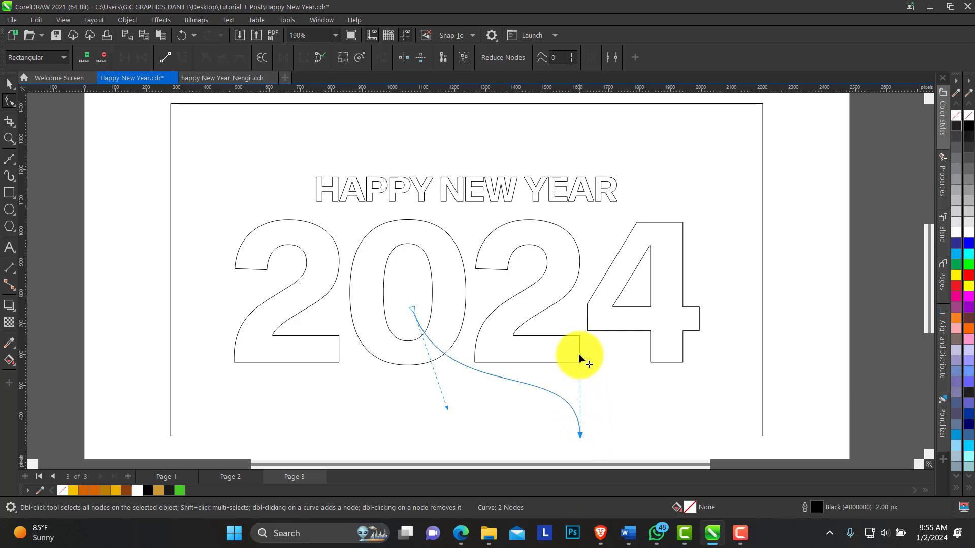
pyautogui.moveTo(579, 354); pyautogui.dragTo(556, 350)
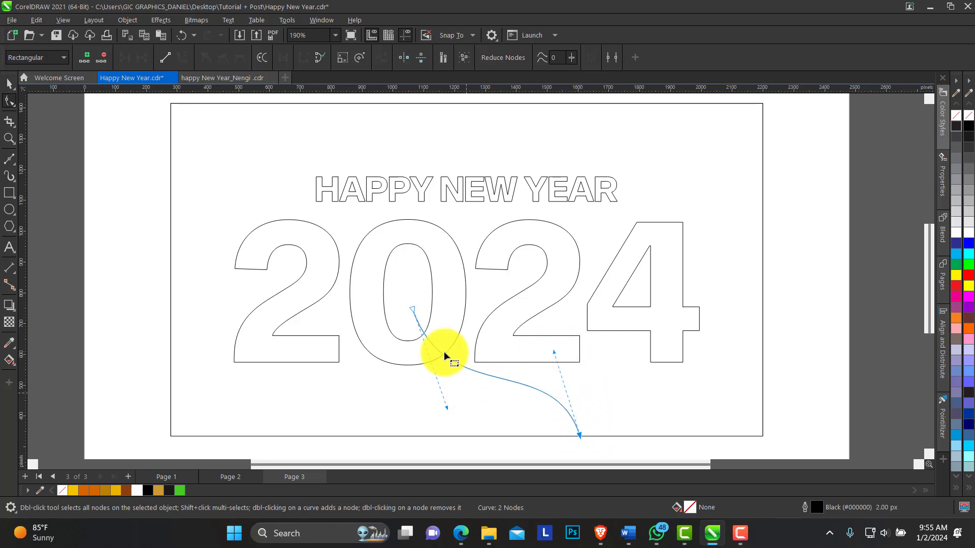
pyautogui.moveTo(413, 308); pyautogui.dragTo(408, 304)
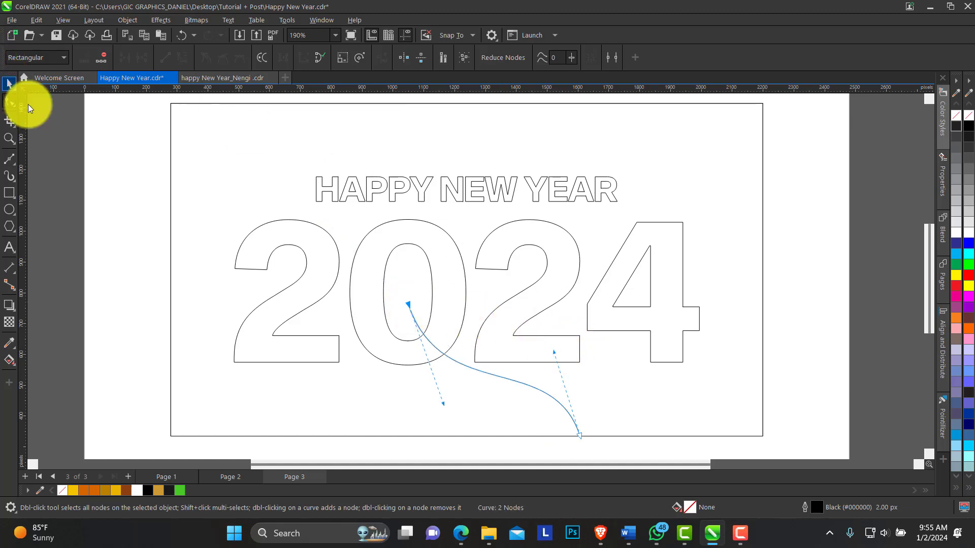
# Extend the curve with the Bézier tool from its node inside the 0 to the rectangle's upper edge.
pyautogui.click(9, 158)
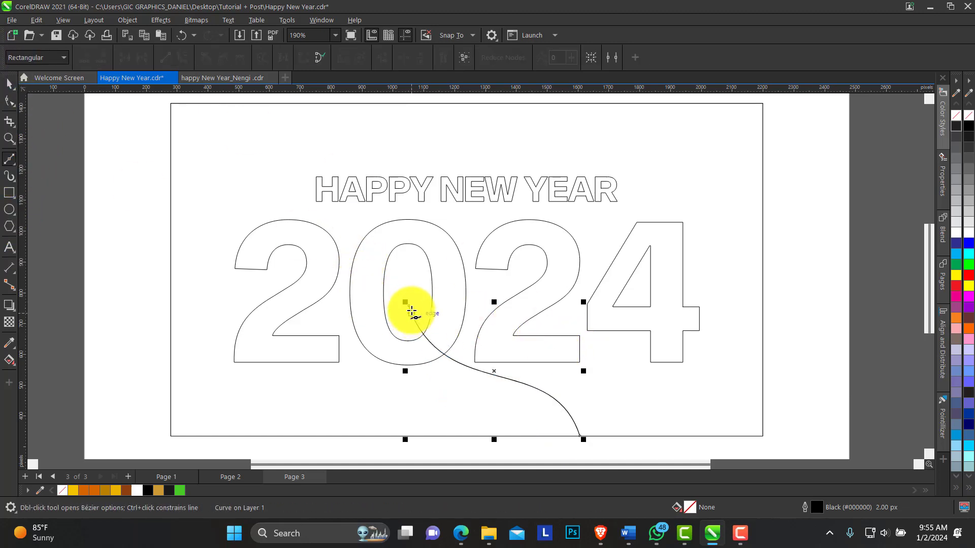
pyautogui.moveTo(409, 305); pyautogui.dragTo(375, 208)
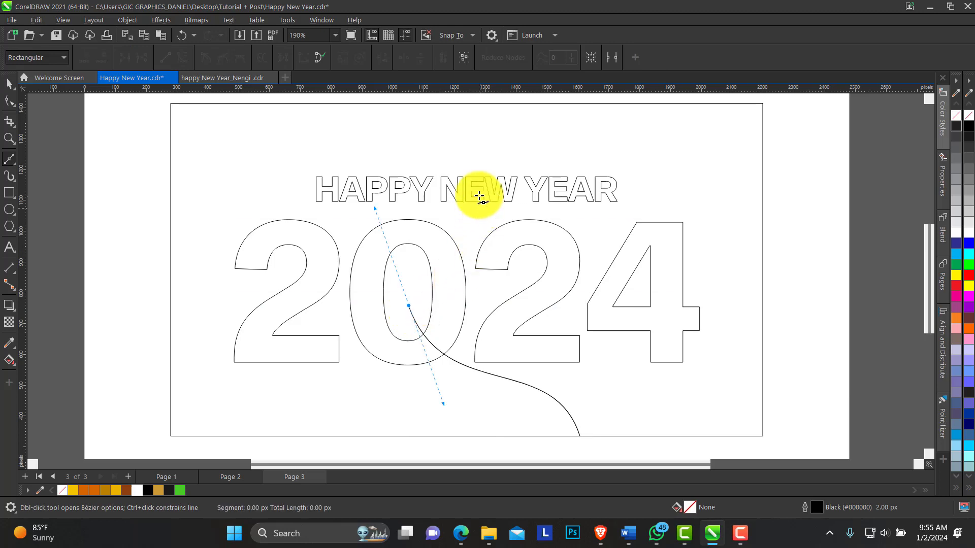
pyautogui.click(423, 104)
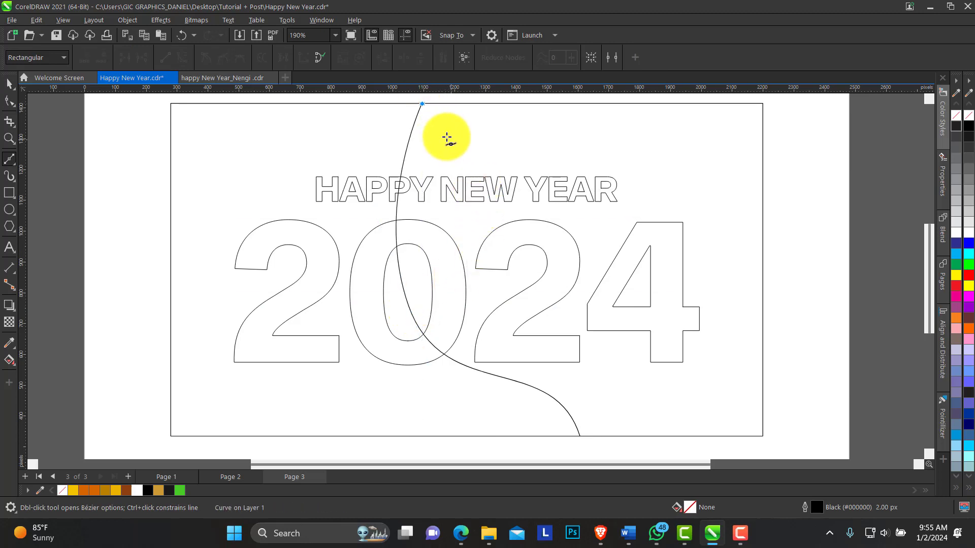
# Straighten the curve's upper segment, convert it back to a curve and bow it out towards the second 2.
pyautogui.click(10, 101)
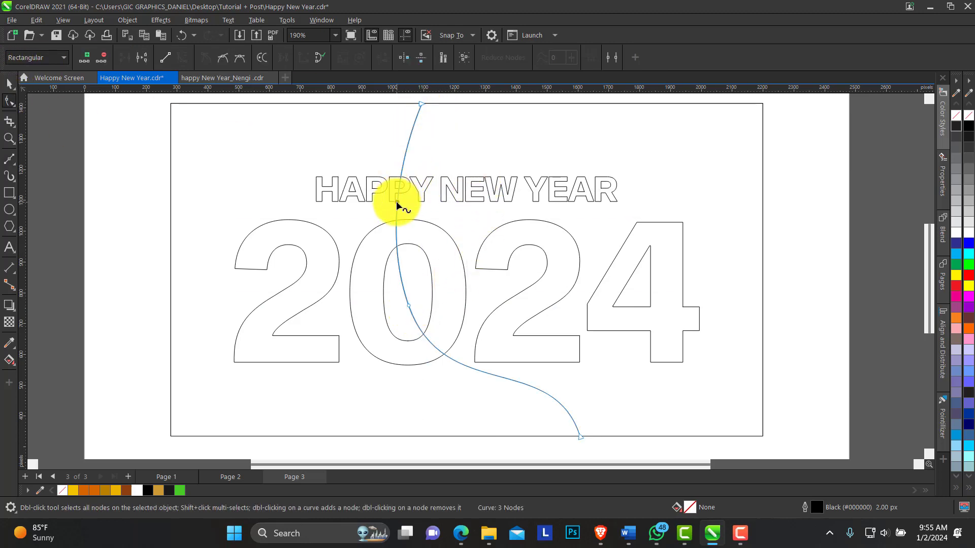
pyautogui.click(165, 57)
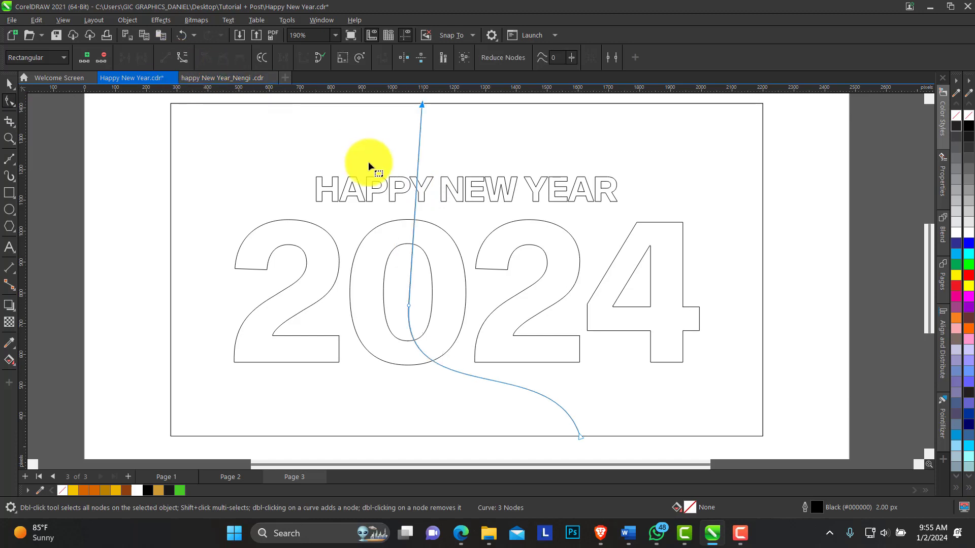
pyautogui.click(415, 210)
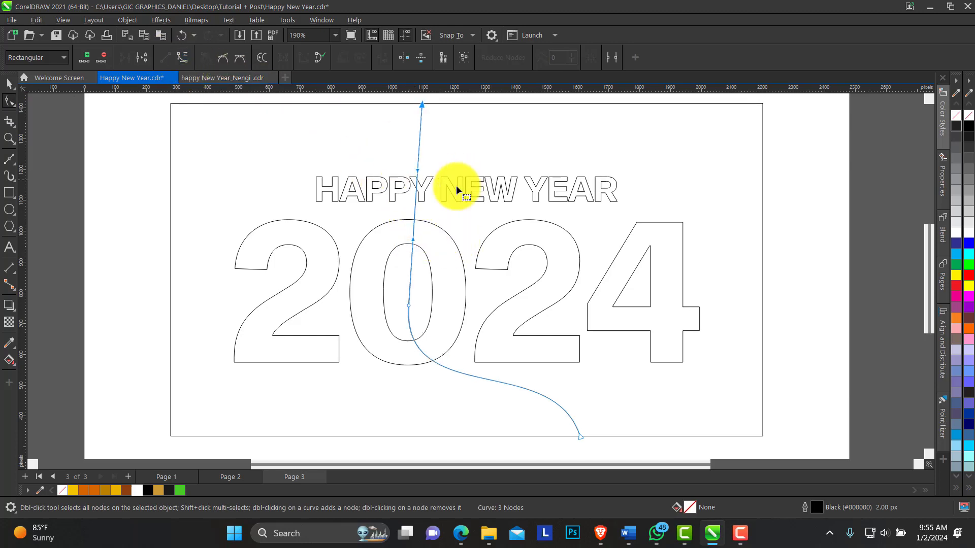
pyautogui.moveTo(422, 173); pyautogui.dragTo(527, 223)
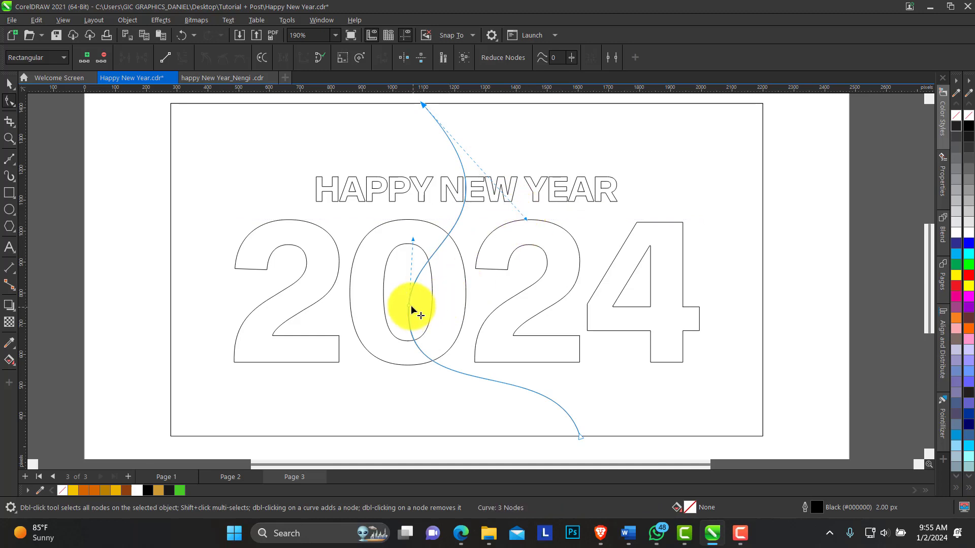
# Reset the curve's lower segment to a line, convert it back to a curve and reshape it into an S.
pyautogui.click(165, 58)
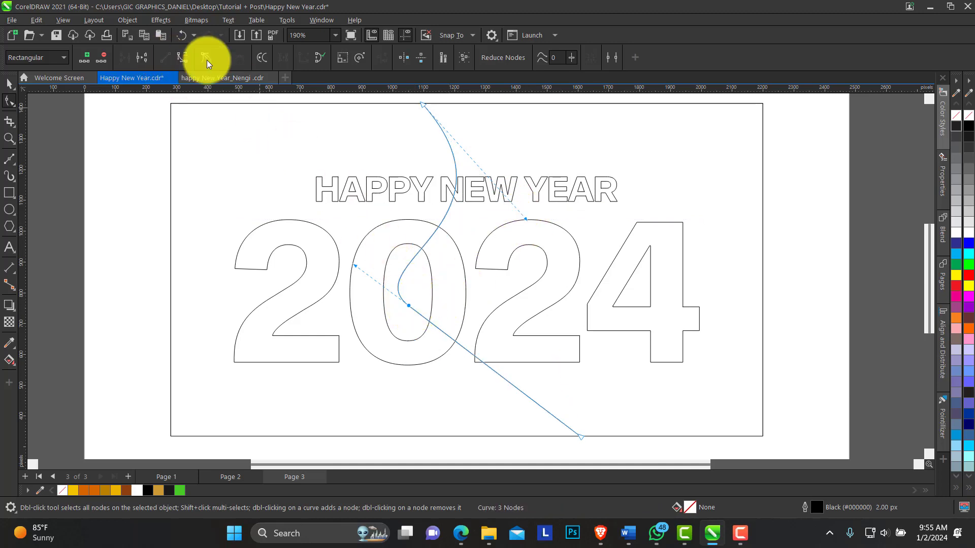
pyautogui.click(432, 324)
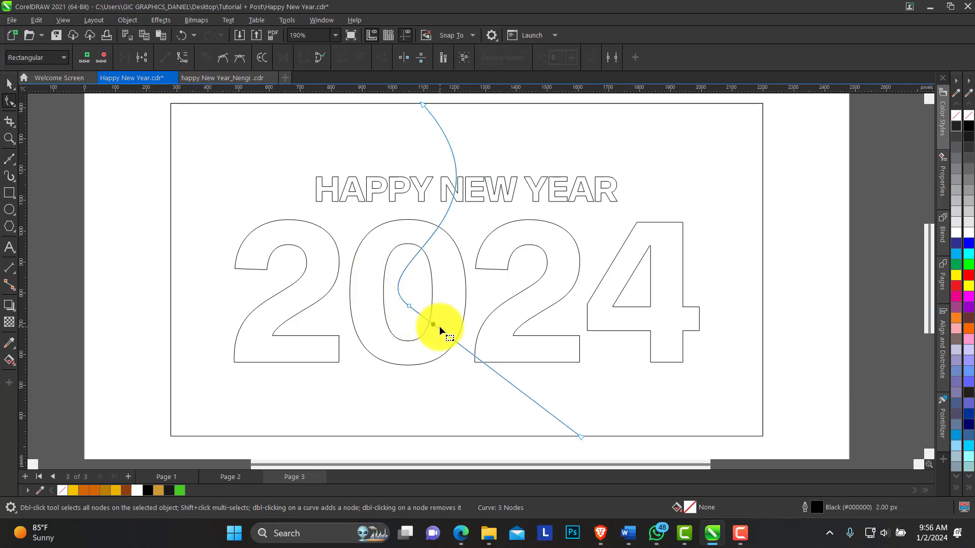
pyautogui.click(181, 58)
pyautogui.moveTo(467, 352); pyautogui.dragTo(424, 422)
pyautogui.moveTo(523, 394); pyautogui.dragTo(562, 363)
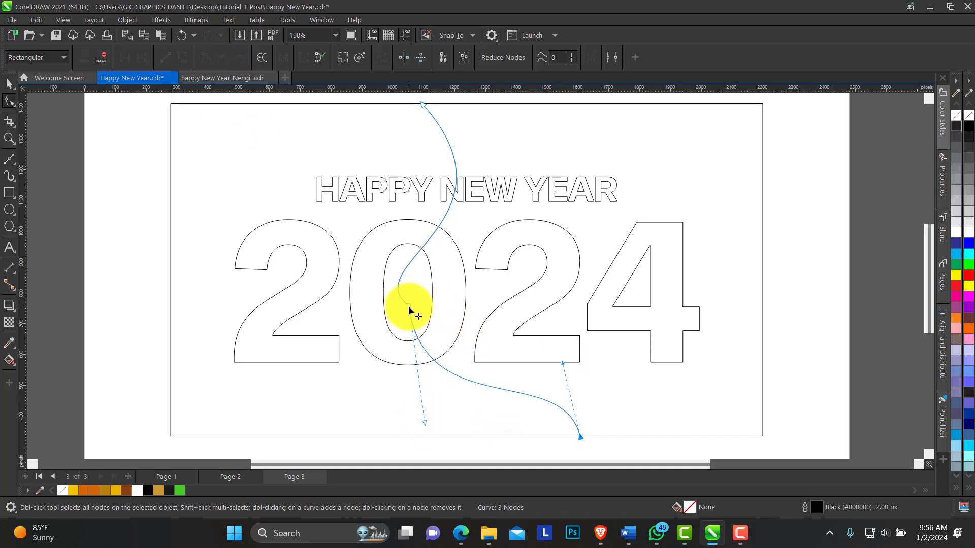
# Swing the middle node's upper handle to the other side of the node and slightly shorten the top node's handle.
pyautogui.click(409, 307)
pyautogui.moveTo(358, 264); pyautogui.dragTo(431, 264)
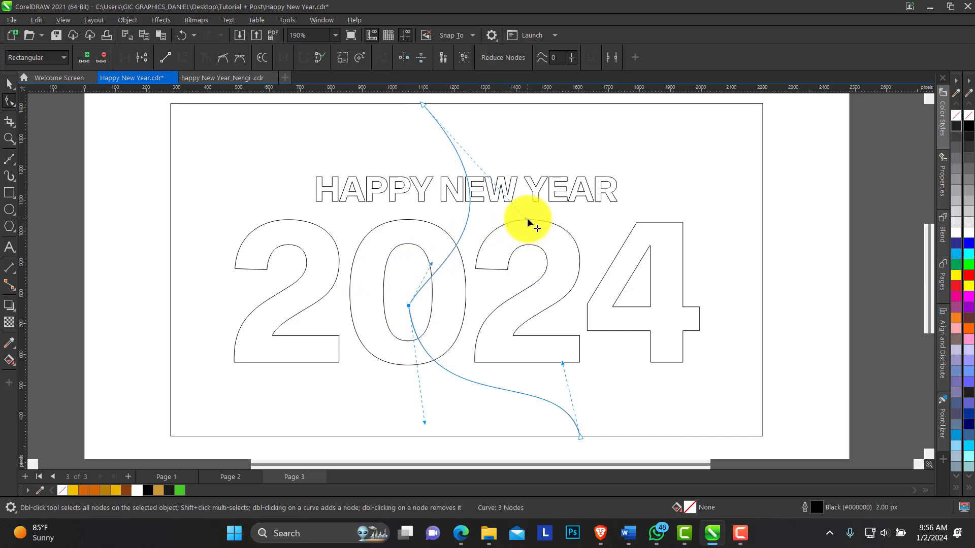
pyautogui.moveTo(528, 222); pyautogui.dragTo(522, 208)
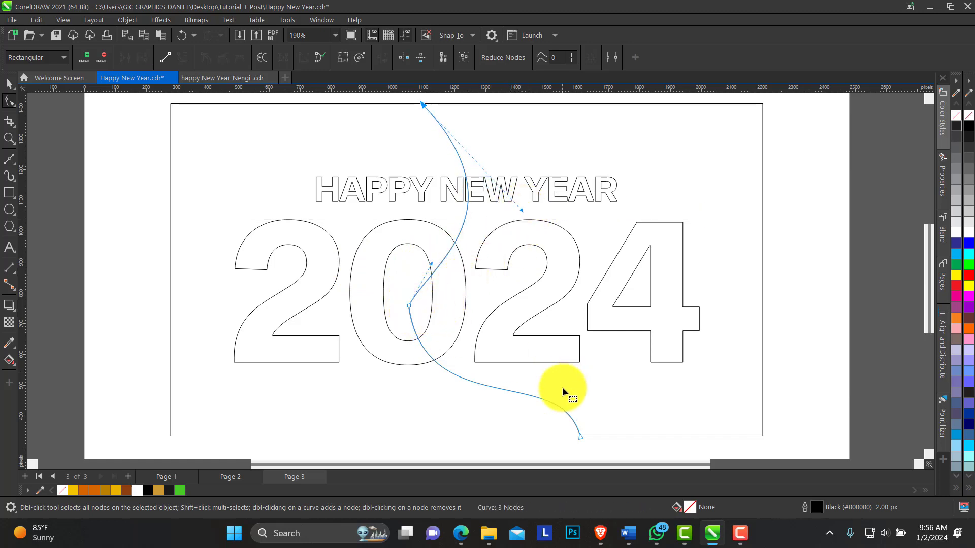
# Lengthen the bottom node's control handle vertically so the lower segment meets the rectangle's edge at a right angle.
pyautogui.click(583, 439)
pyautogui.click(581, 436)
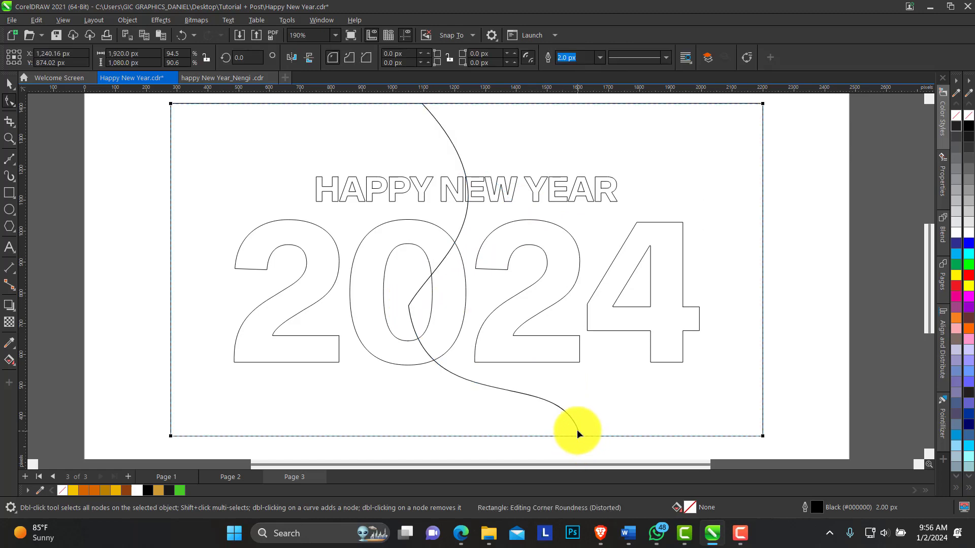
pyautogui.click(578, 431)
pyautogui.click(581, 435)
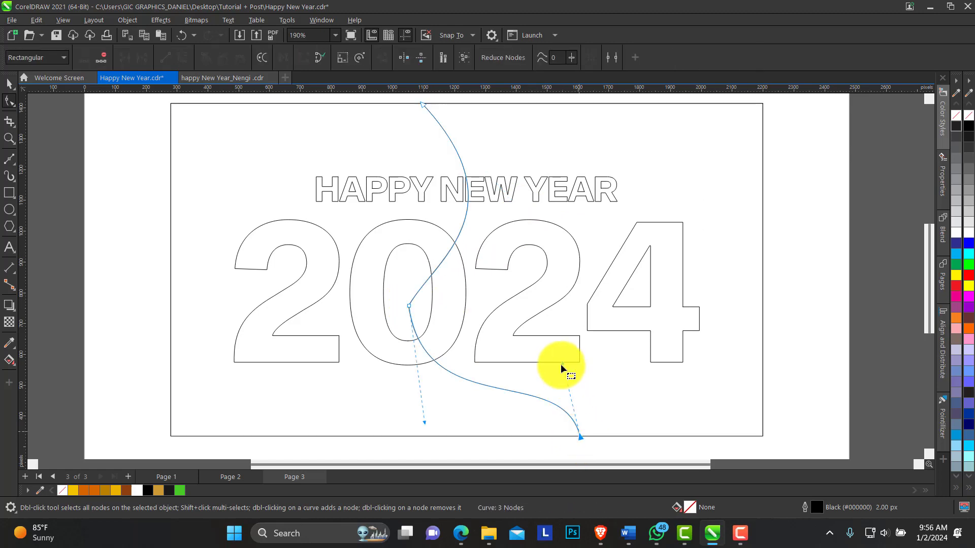
pyautogui.moveTo(563, 364)
pyautogui.mouseDown()
pyautogui.moveTo(580, 345)
pyautogui.moveTo(572, 354)
pyautogui.mouseUp()
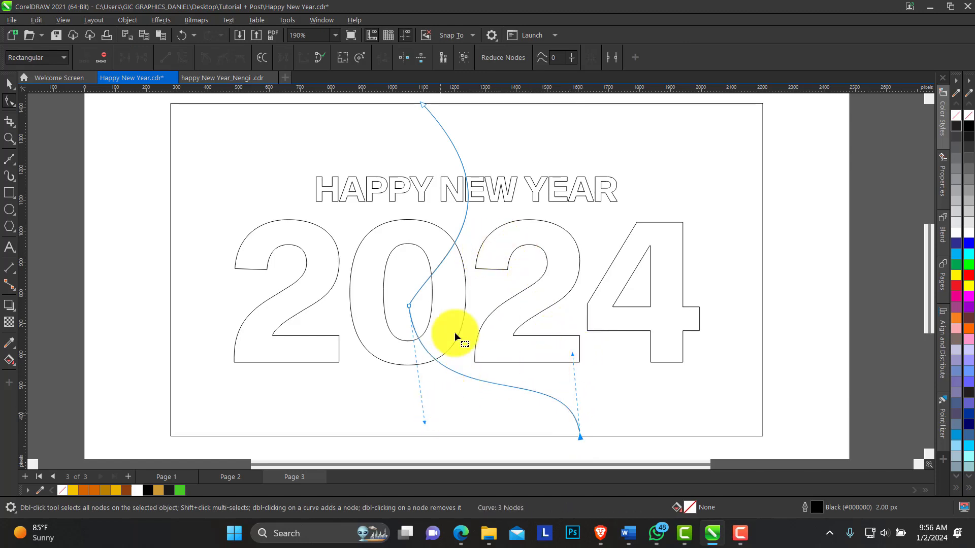
pyautogui.click(425, 105)
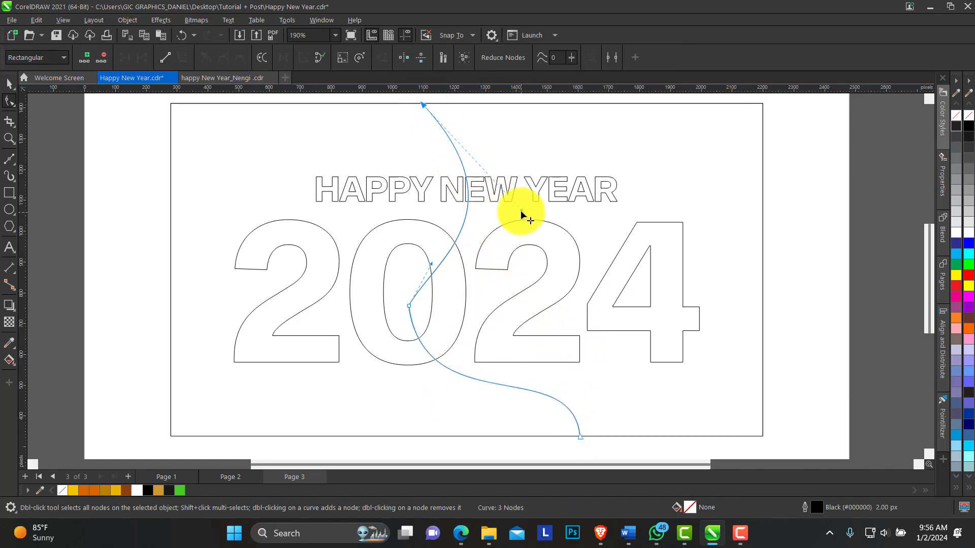
pyautogui.moveTo(516, 210); pyautogui.dragTo(521, 210)
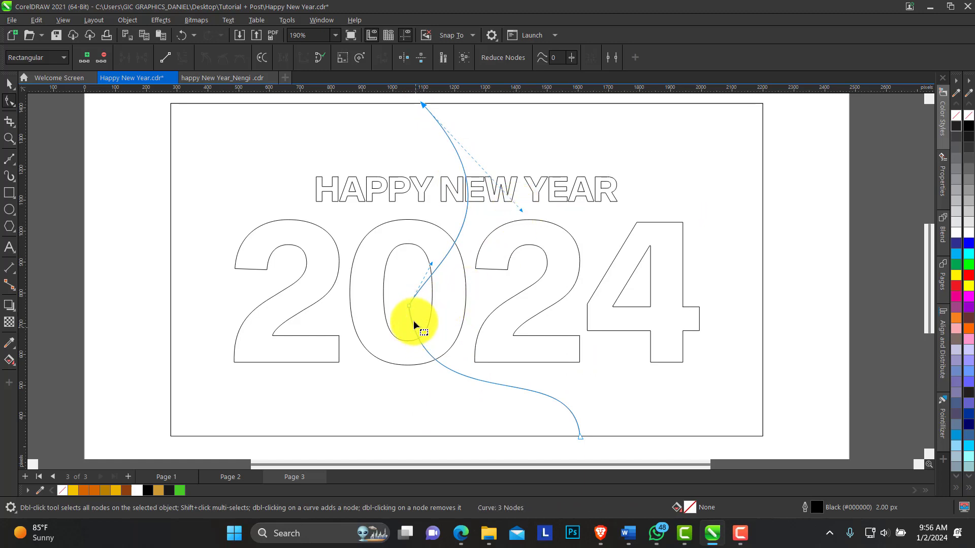
pyautogui.click(409, 307)
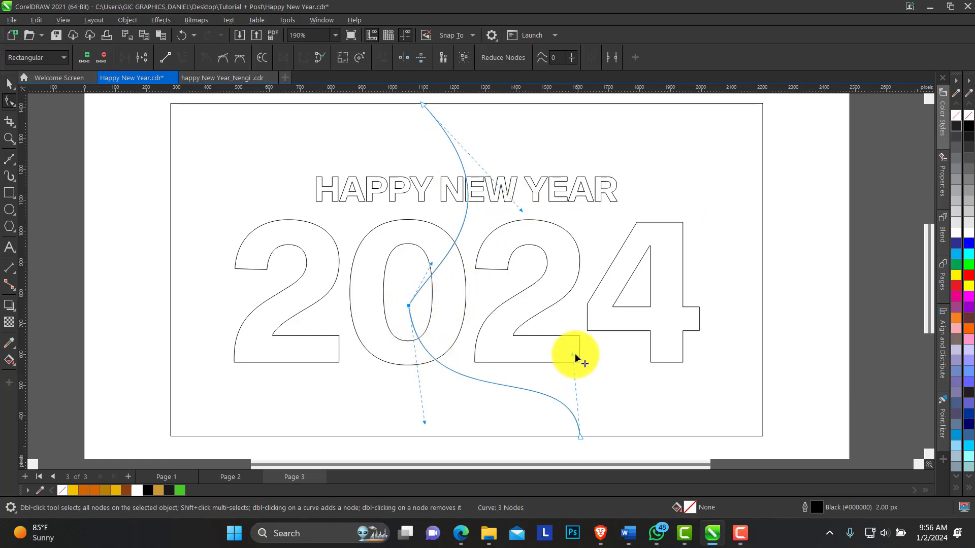
pyautogui.moveTo(574, 356); pyautogui.dragTo(580, 328)
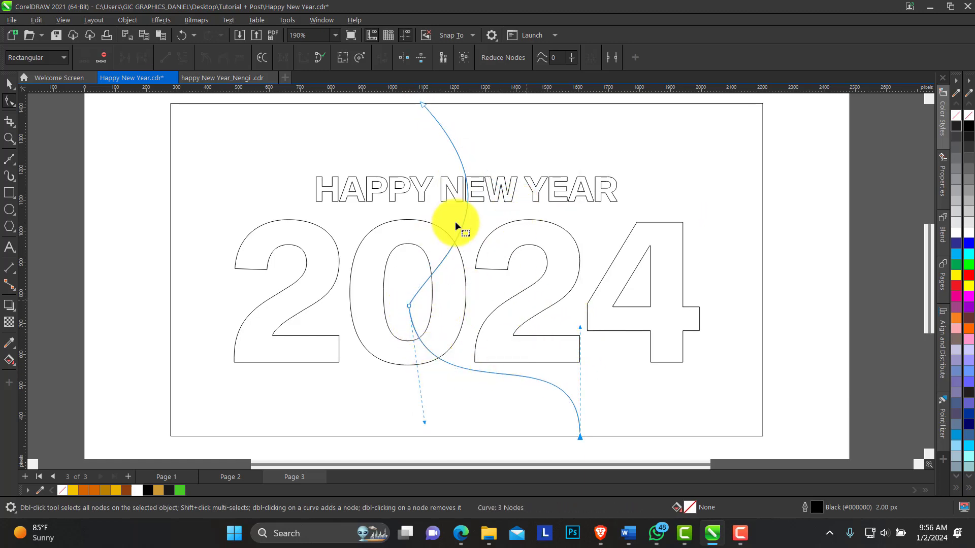
# Draw a straight Bézier line from the curve's upper bend, above NEW, to the curve just before its bottom end.
pyautogui.doubleClick(10, 139)
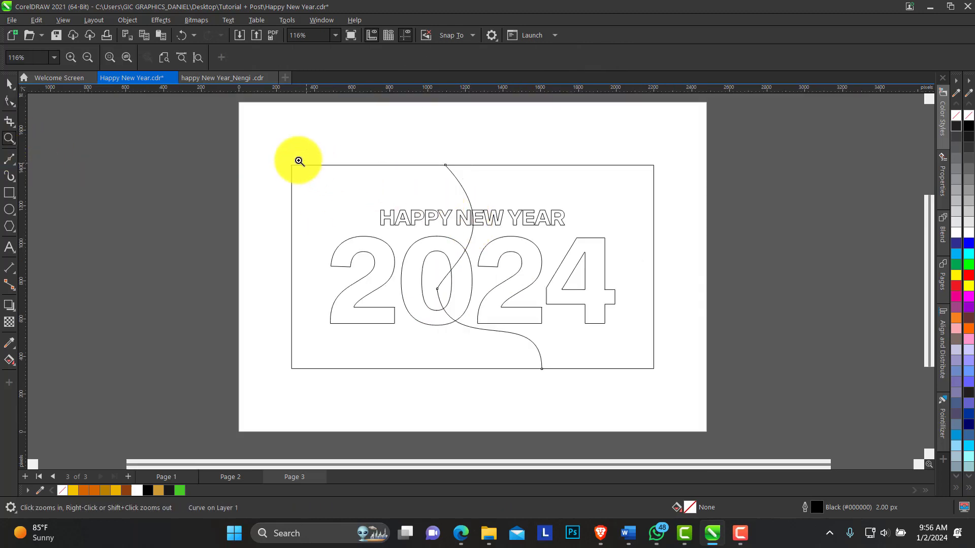
pyautogui.moveTo(288, 152); pyautogui.dragTo(641, 388)
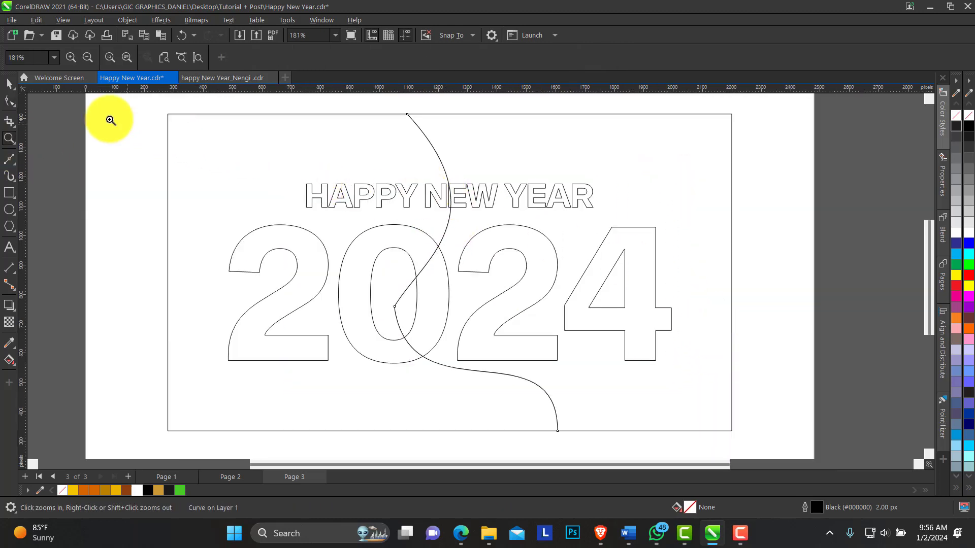
pyautogui.click(12, 161)
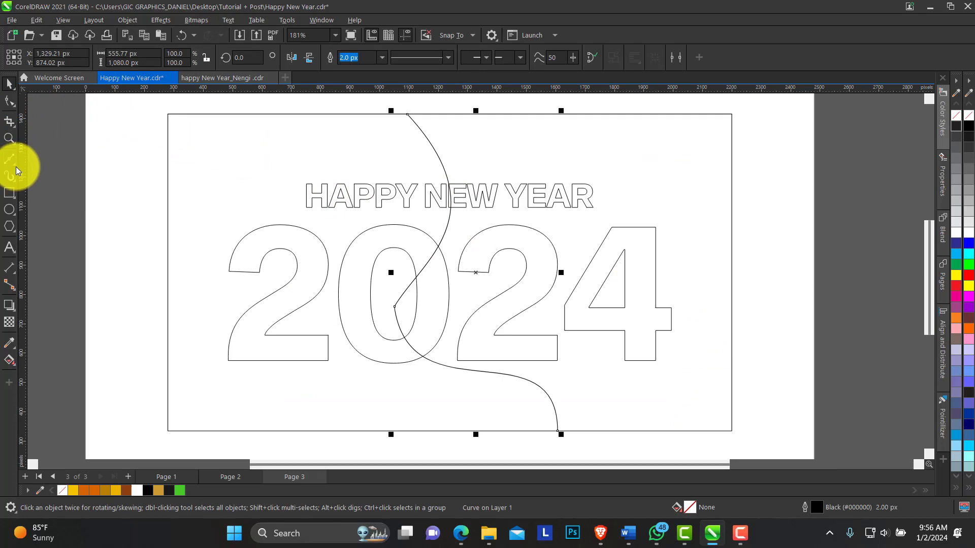
pyautogui.click(14, 169)
pyautogui.click(48, 178)
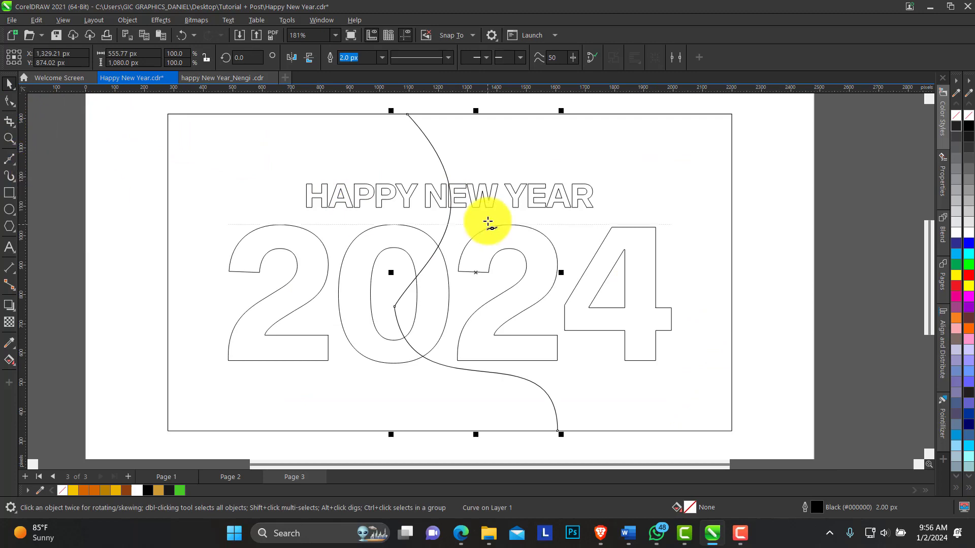
pyautogui.click(447, 173)
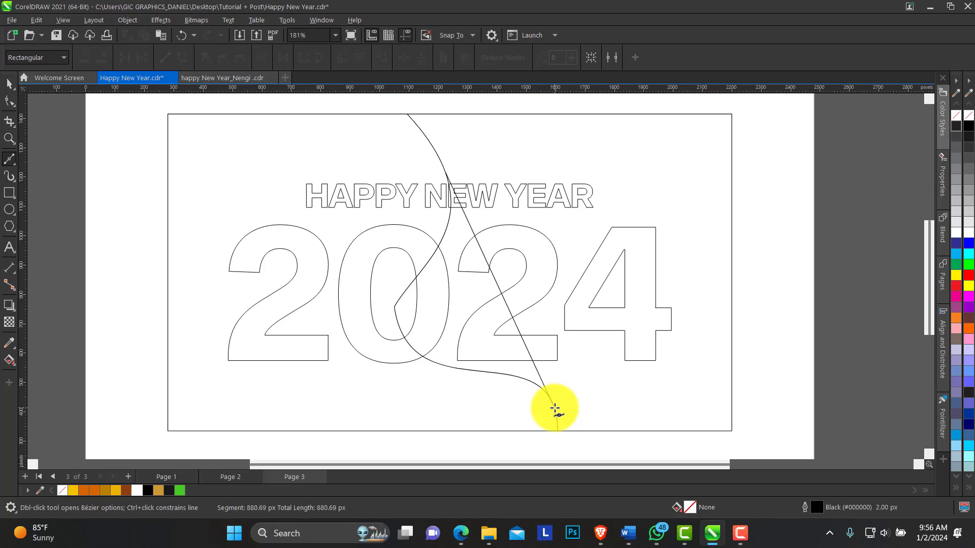
pyautogui.click(555, 408)
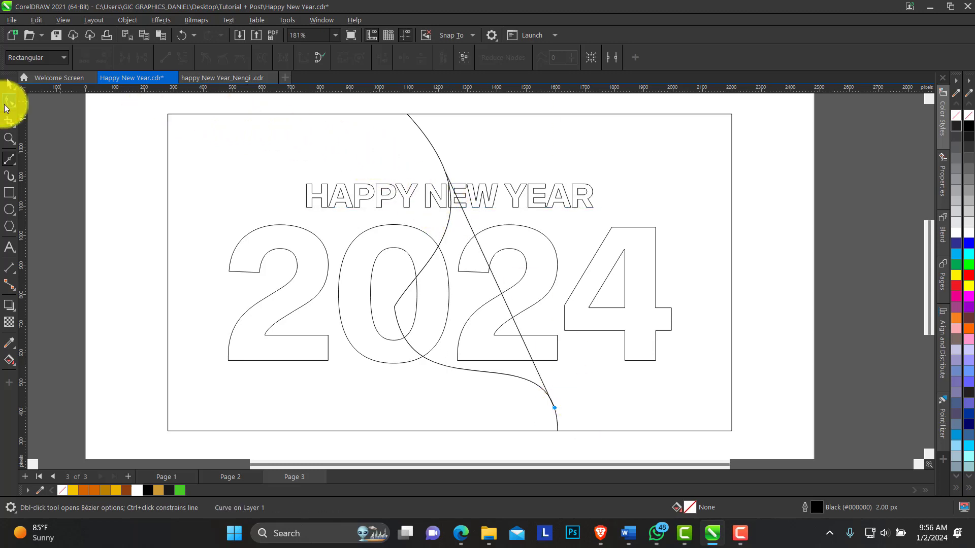
# Move the straight line's upper node farther up the curve and shift its lower node slightly down towards the rectangle's edge.
pyautogui.click(9, 85)
pyautogui.click(595, 401)
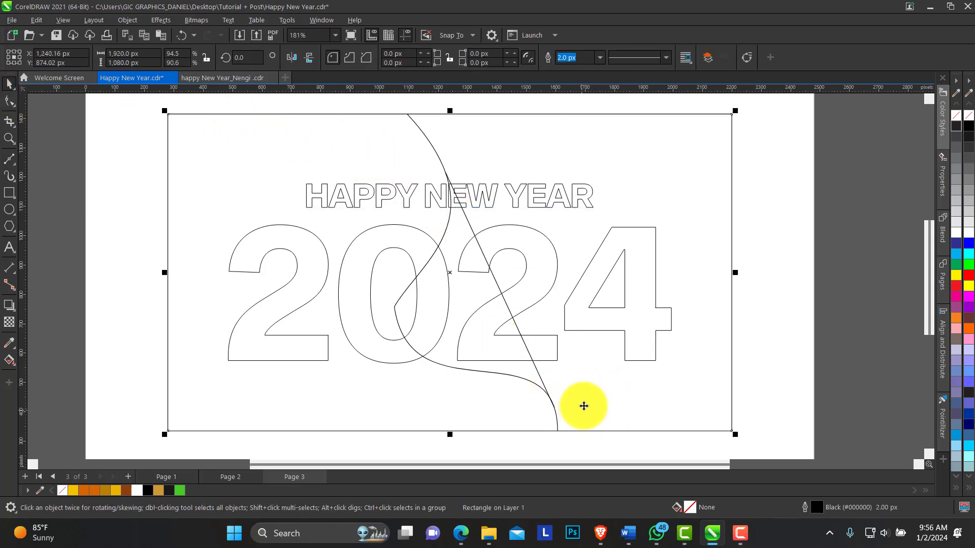
pyautogui.click(448, 182)
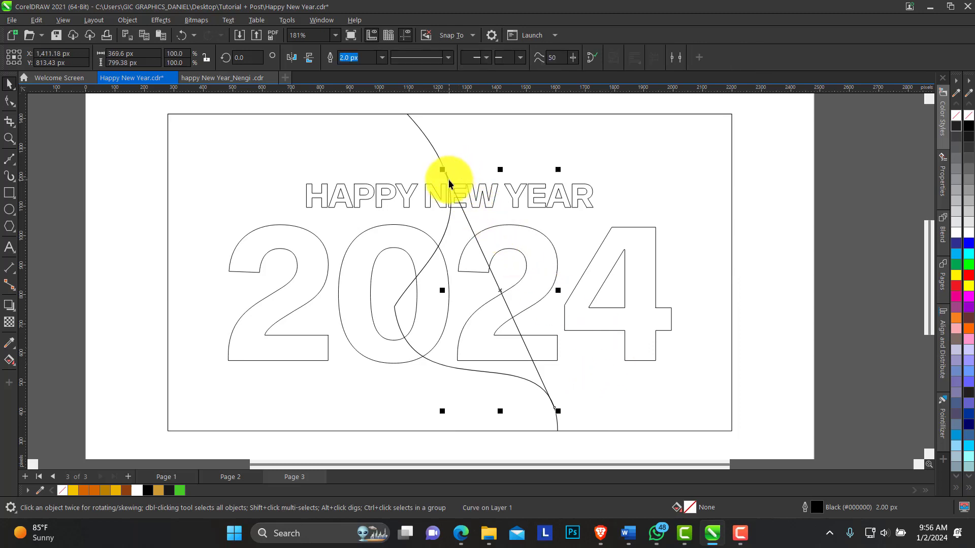
pyautogui.click(9, 102)
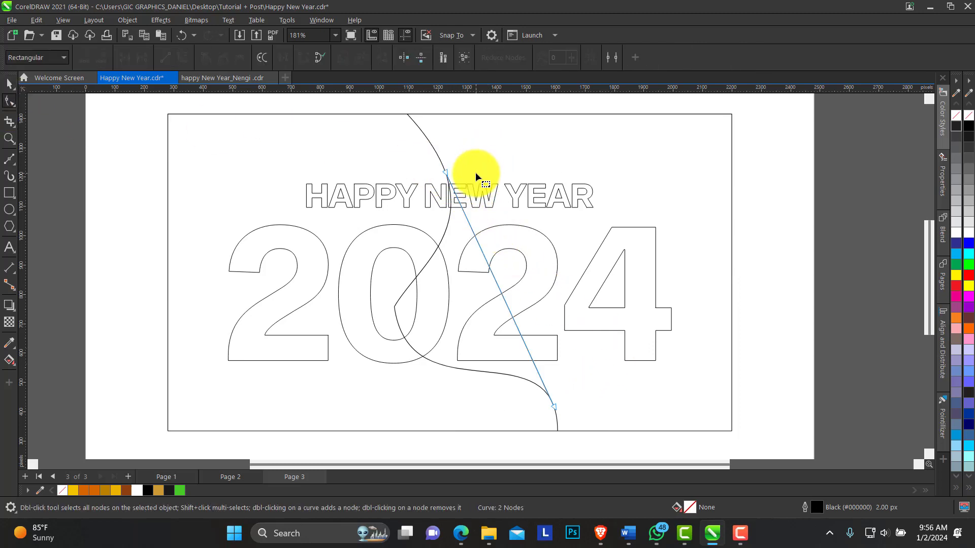
pyautogui.moveTo(446, 174); pyautogui.dragTo(440, 158)
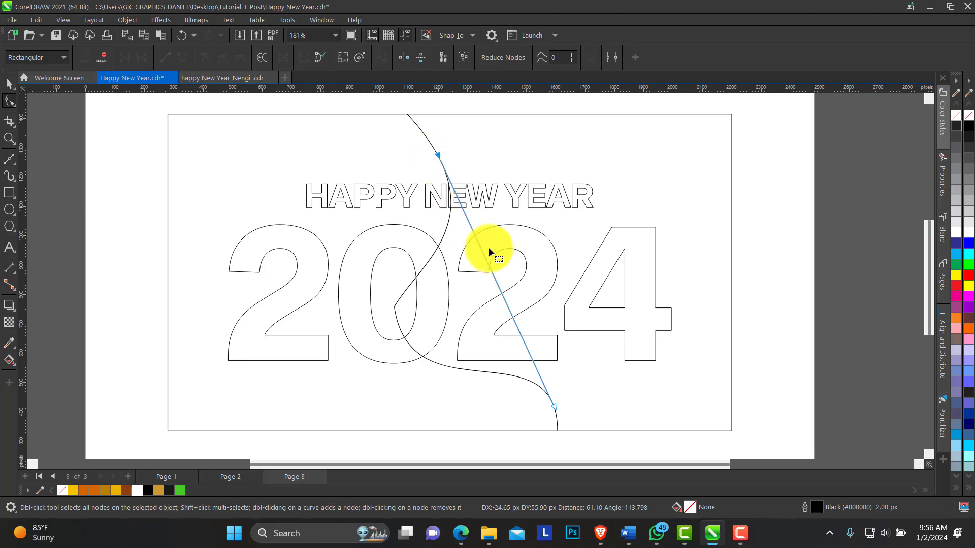
pyautogui.moveTo(555, 412); pyautogui.dragTo(557, 418)
# Extend the straight line's lower node slightly beyond the curve so the two cross near the rectangle's lower edge.
pyautogui.click(9, 138)
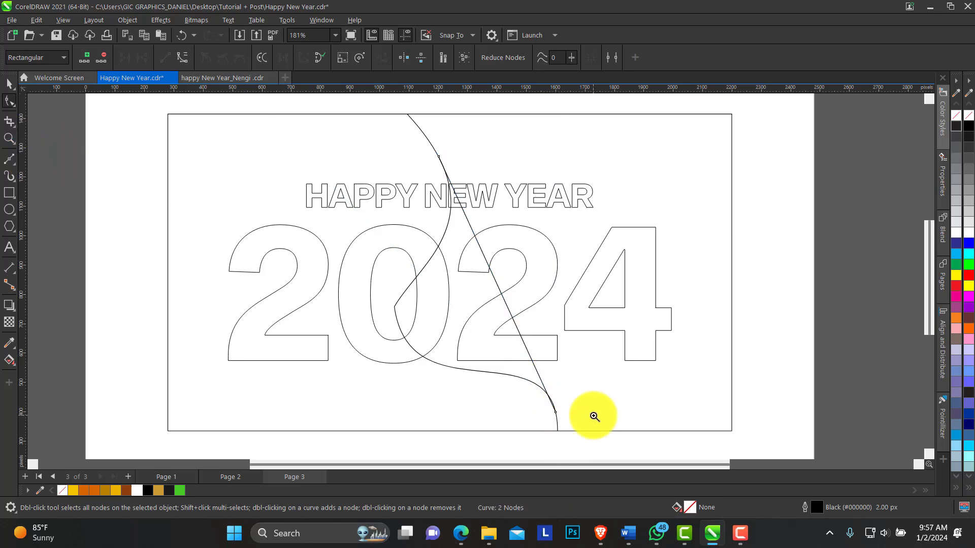
pyautogui.moveTo(478, 364); pyautogui.dragTo(618, 447)
pyautogui.click(9, 101)
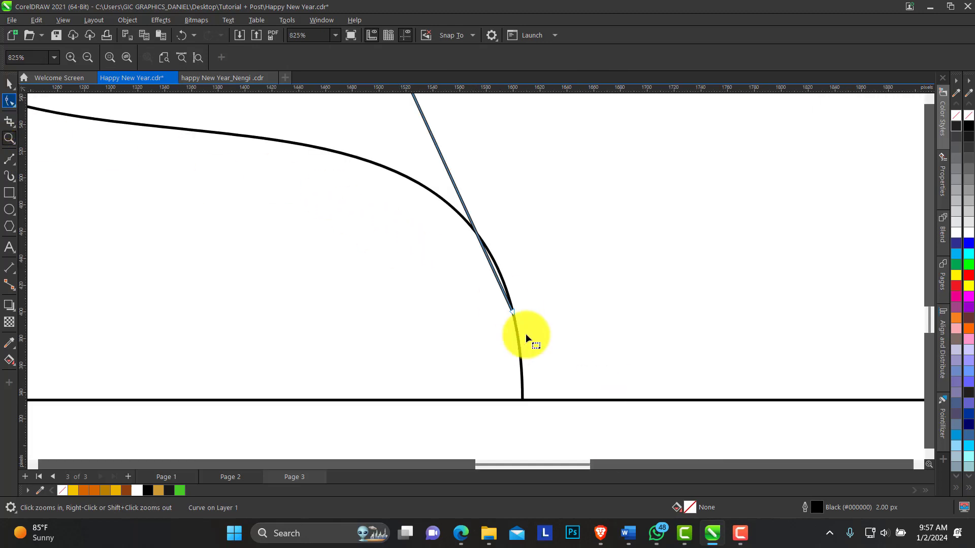
pyautogui.moveTo(512, 311); pyautogui.dragTo(525, 325)
pyautogui.click(9, 138)
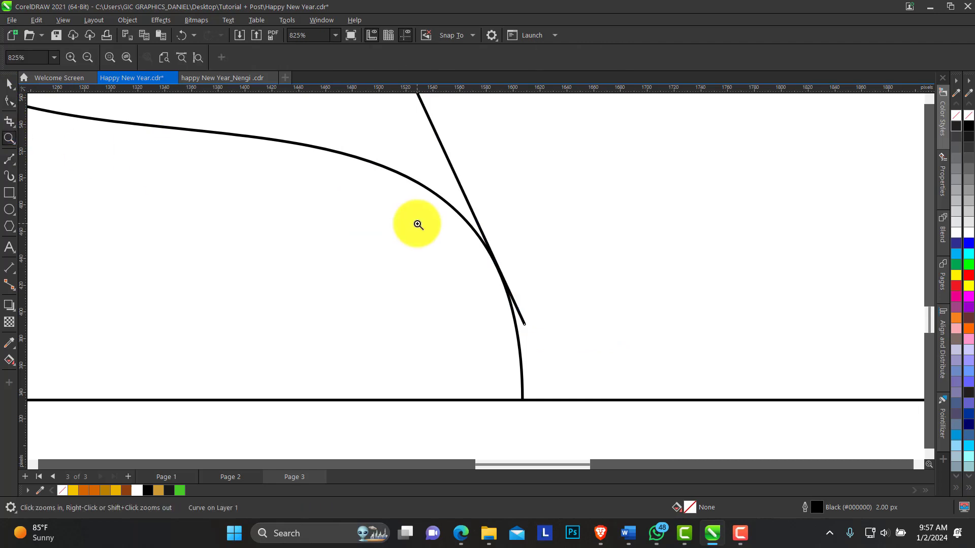
pyautogui.rightClick(522, 218)
pyautogui.rightClick(482, 219)
pyautogui.click(648, 391)
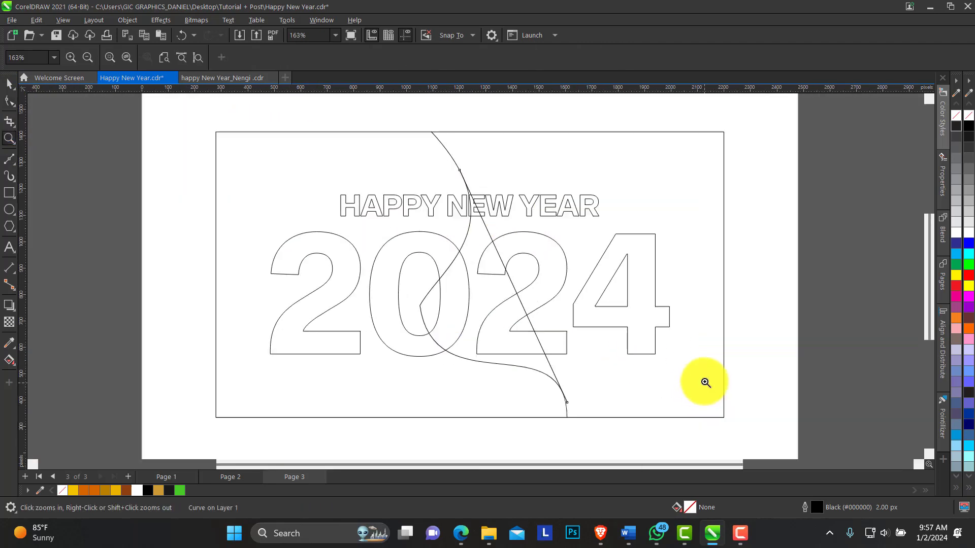
# Try Smart Fill with gold #CC9933 on the area between the curve and the rectangle's far side, and undo the fills.
pyautogui.click(9, 84)
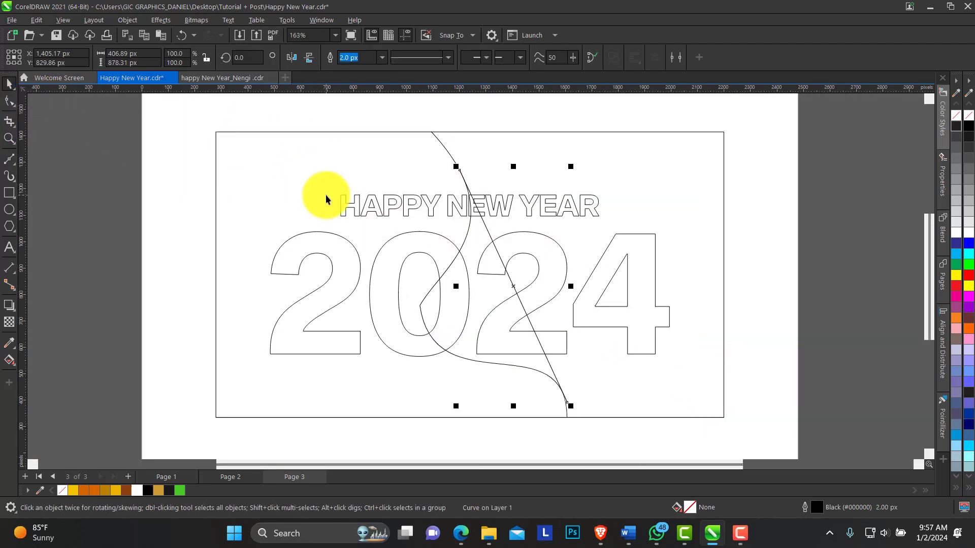
pyautogui.click(122, 335)
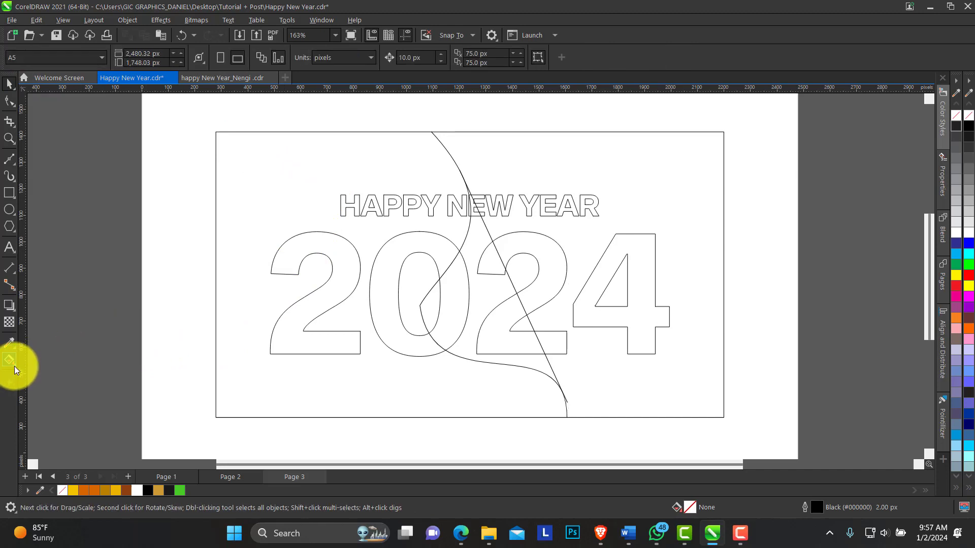
pyautogui.click(15, 365)
pyautogui.click(53, 376)
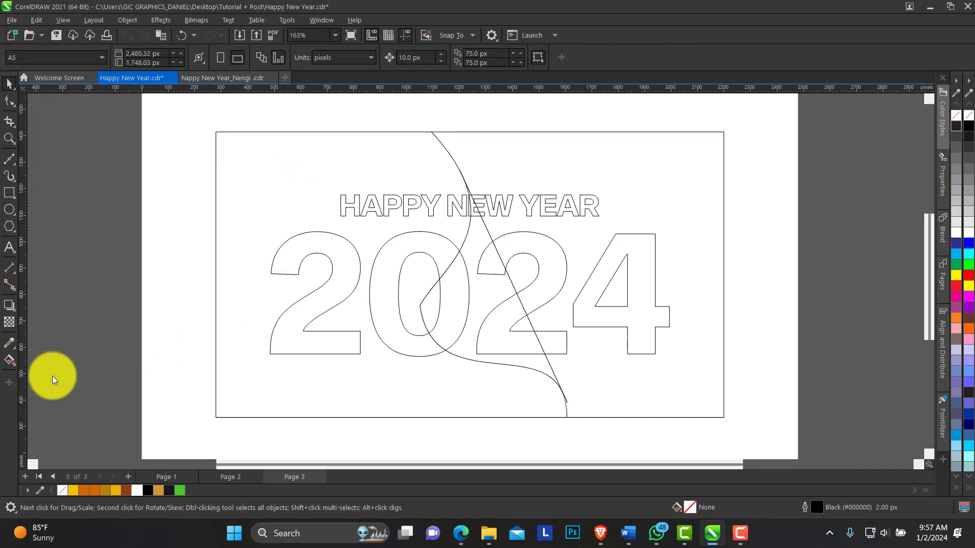
pyautogui.click(625, 388)
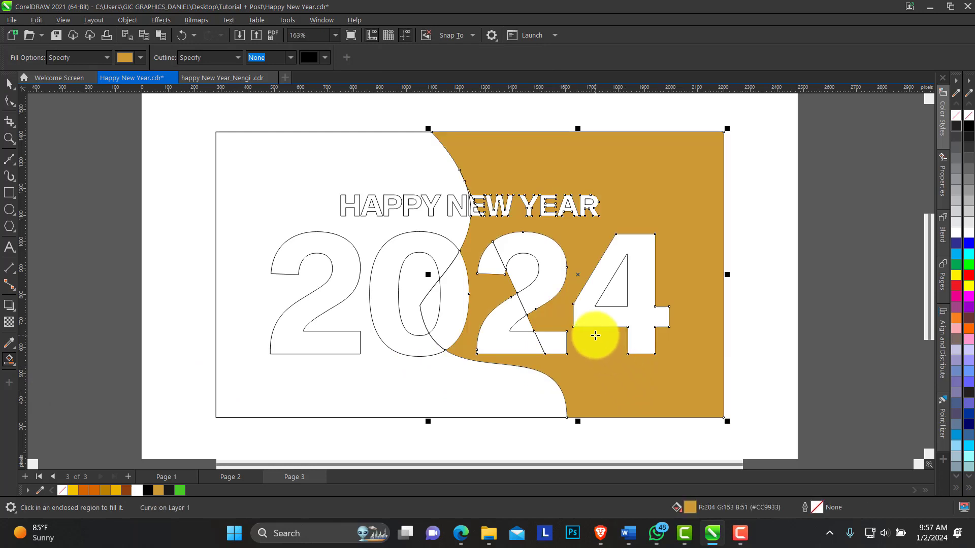
pyautogui.hotkey('ctrl', 'z')
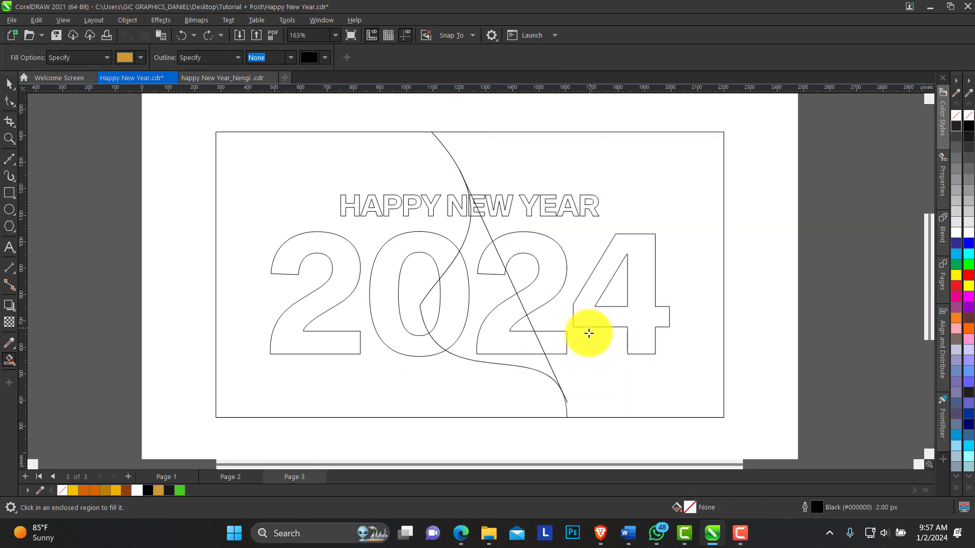
pyautogui.click(513, 220)
pyautogui.hotkey('ctrl', 'z')
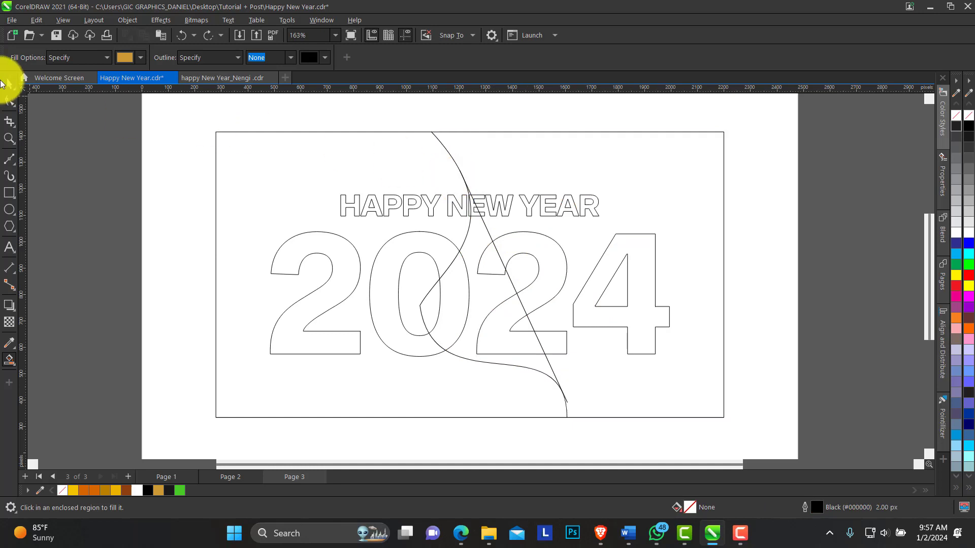
# Move the straight line's upper node farther up along the curve above NEW so the line crosses the curve.
pyautogui.click(10, 84)
pyautogui.click(467, 192)
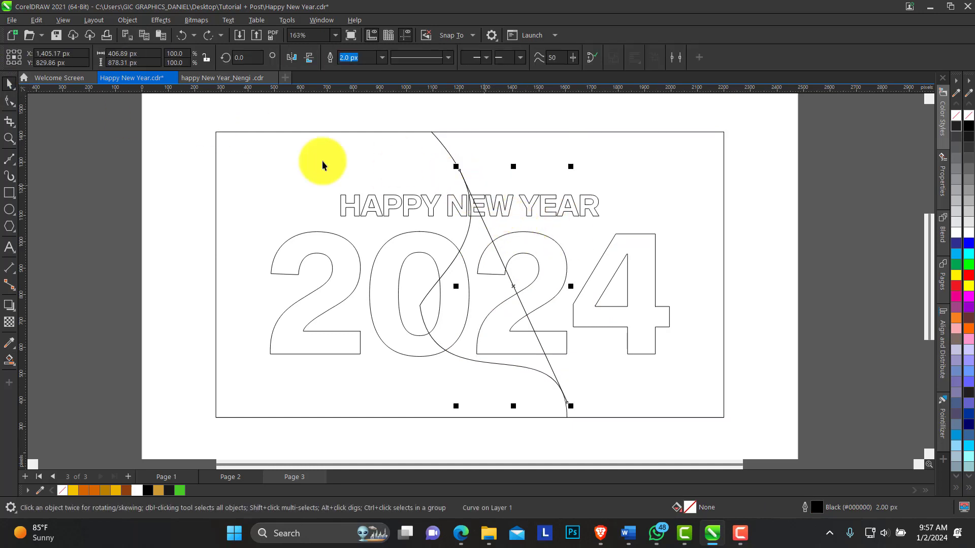
pyautogui.click(10, 138)
pyautogui.moveTo(446, 158); pyautogui.dragTo(496, 204)
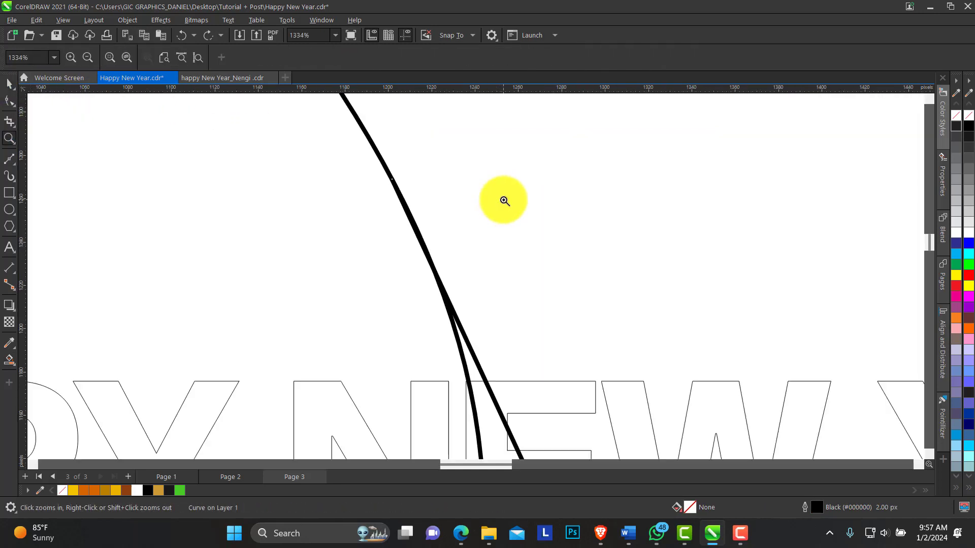
pyautogui.click(9, 101)
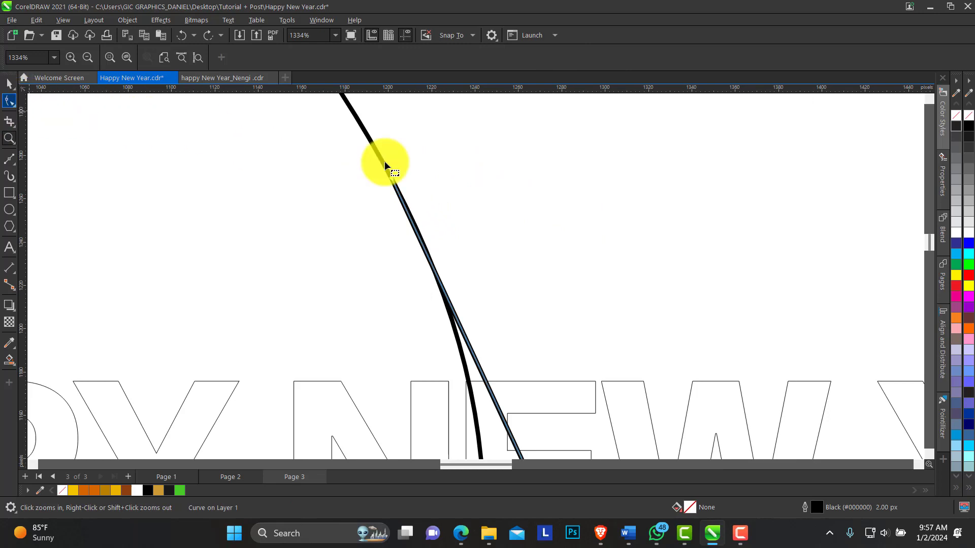
pyautogui.moveTo(392, 178); pyautogui.dragTo(381, 147)
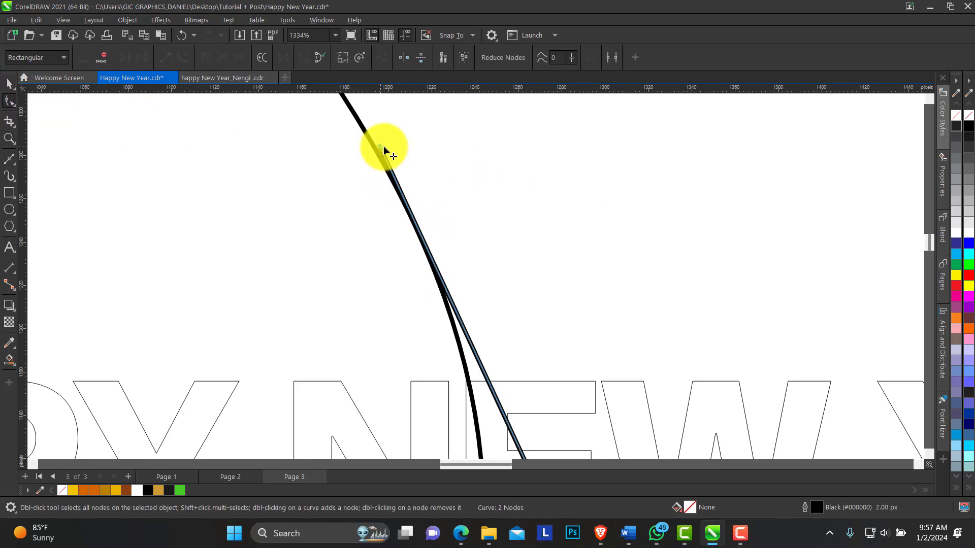
pyautogui.click(9, 137)
pyautogui.rightClick(672, 300)
pyautogui.rightClick(575, 273)
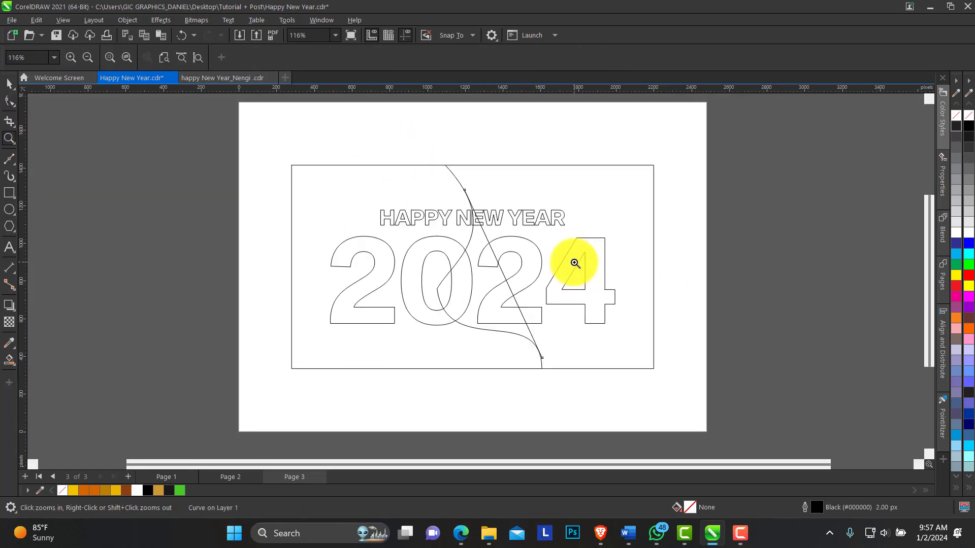
# Try deleting the HAPPY NEW YEAR and 2024 text objects together, and restore them.
pyautogui.click(9, 83)
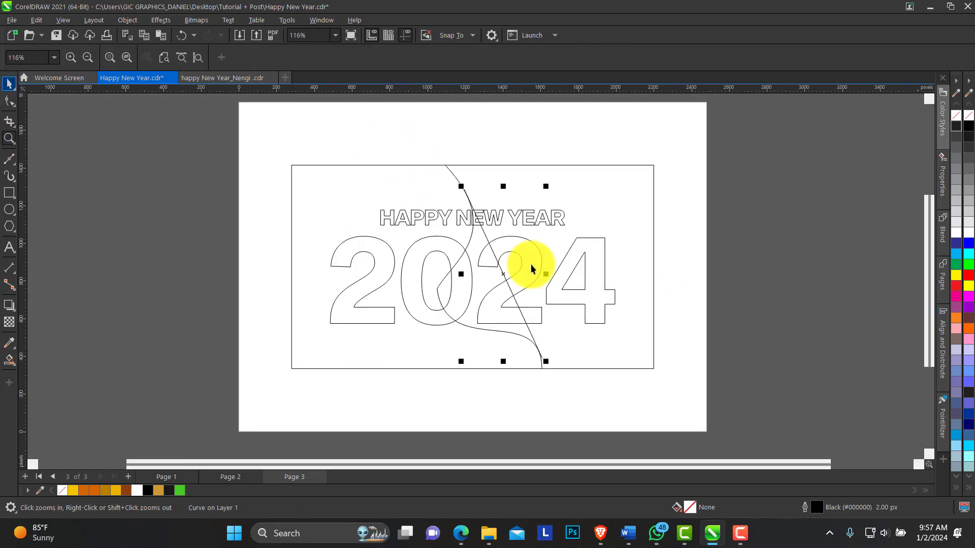
pyautogui.click(423, 218)
pyautogui.keyDown('shift'); pyautogui.click(447, 251); pyautogui.keyUp('shift')
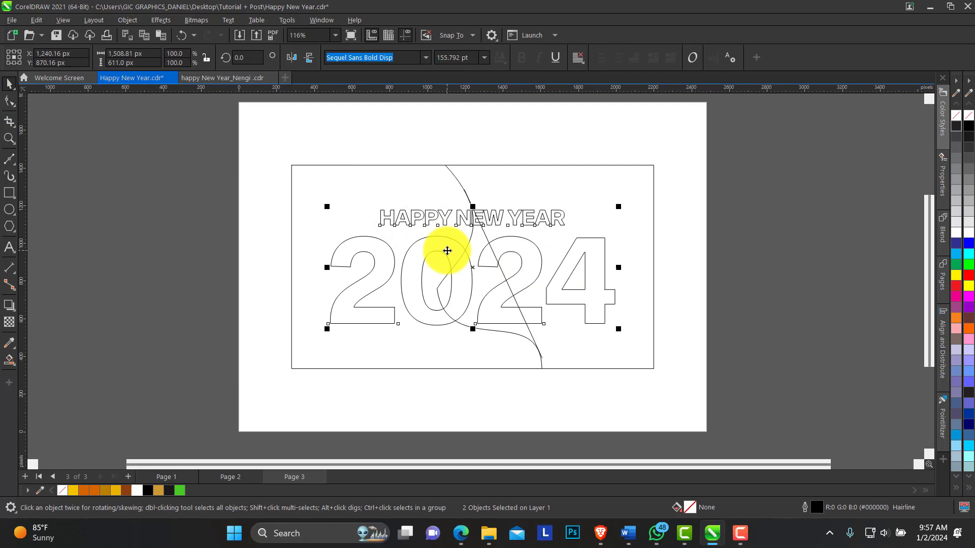
pyautogui.press('Delete')
pyautogui.hotkey('ctrl', 'z')
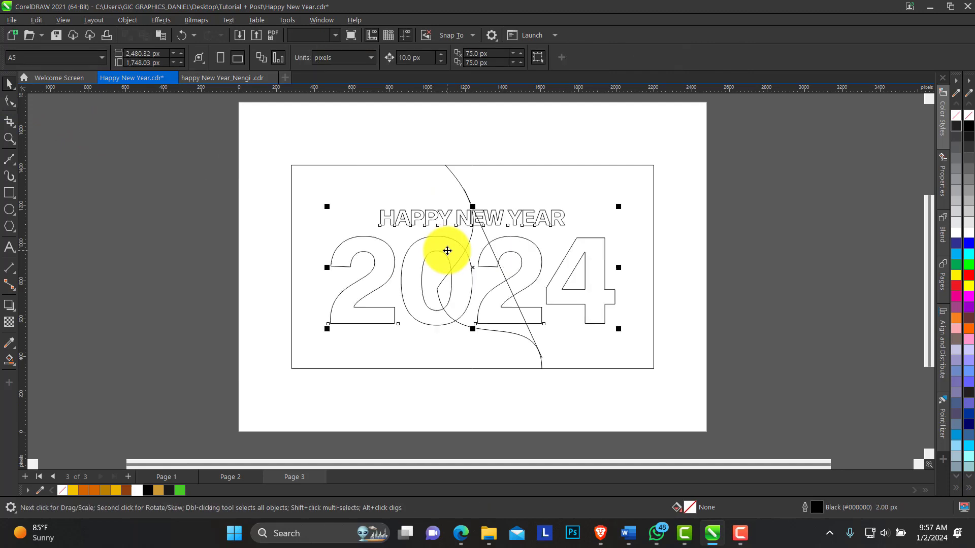
pyautogui.press('Delete')
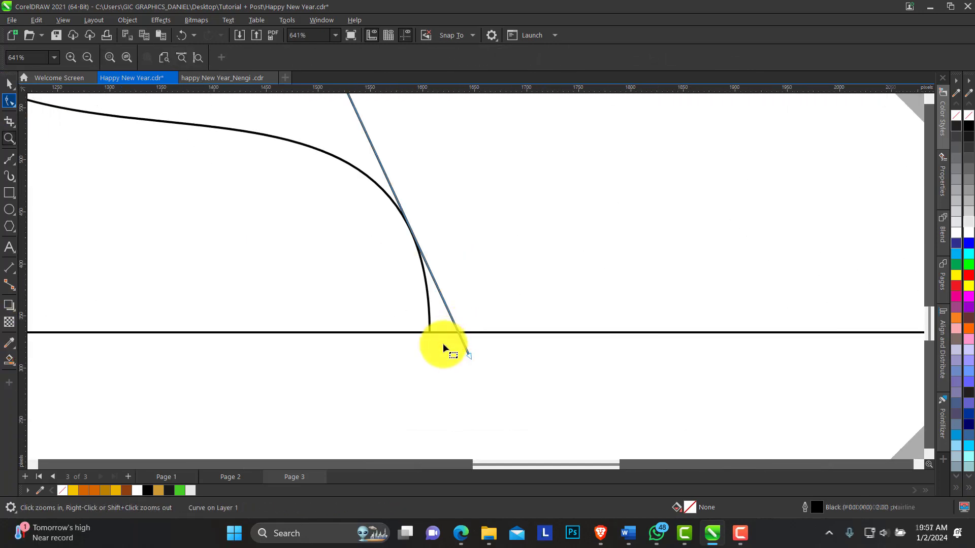
# Pull the straight line's lower node back inside the rectangle so it ends on the dividing curve.
pyautogui.moveTo(447, 349); pyautogui.dragTo(413, 235)
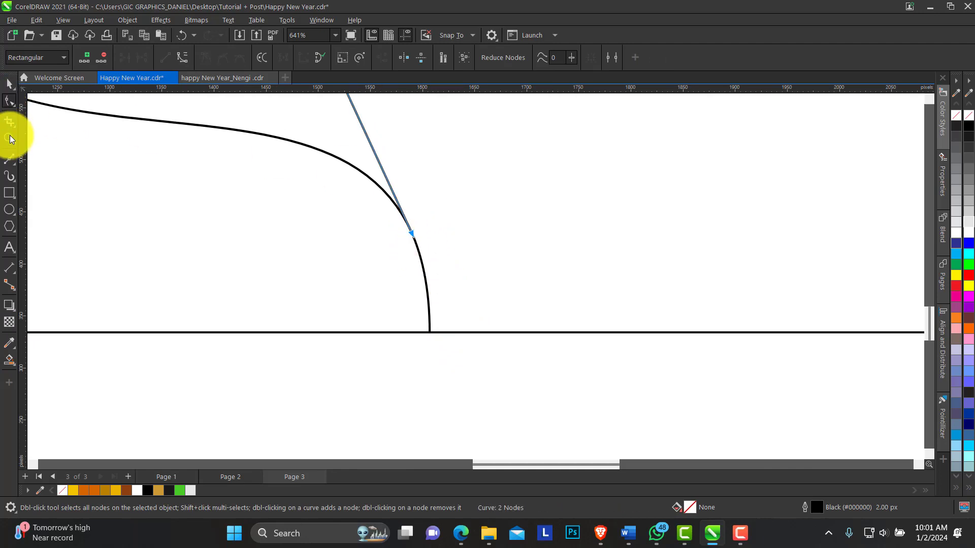
pyautogui.click(9, 138)
pyautogui.press('F4')
pyautogui.click(9, 83)
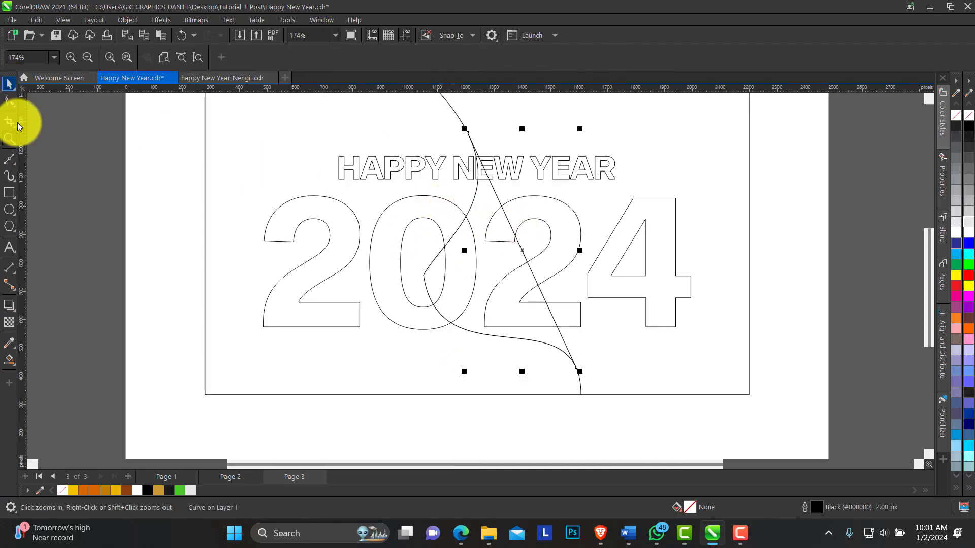
# Smart Fill all regions enclosed between the dividing curve and the straight line, including those inside the digits, with golden brown #BA8200.
pyautogui.click(10, 358)
pyautogui.click(452, 273)
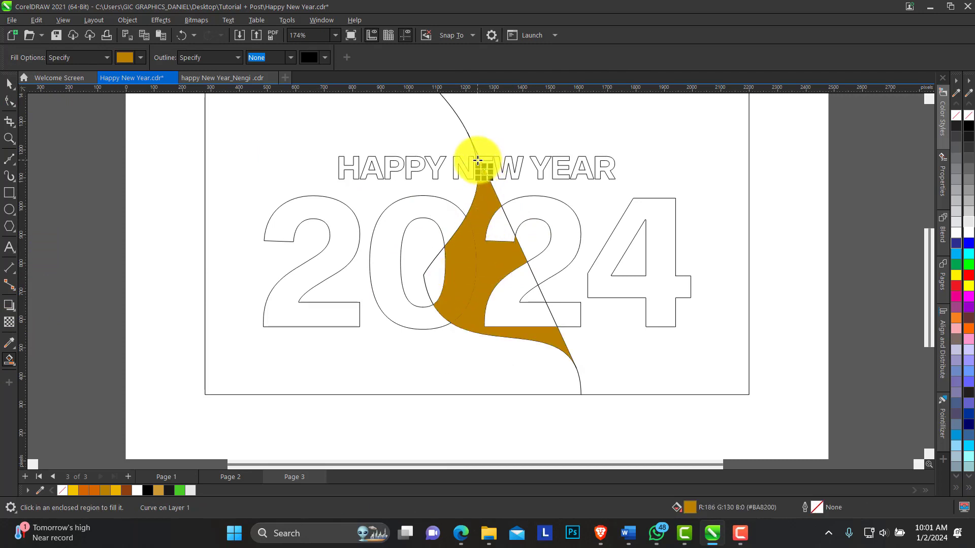
pyautogui.click(432, 287)
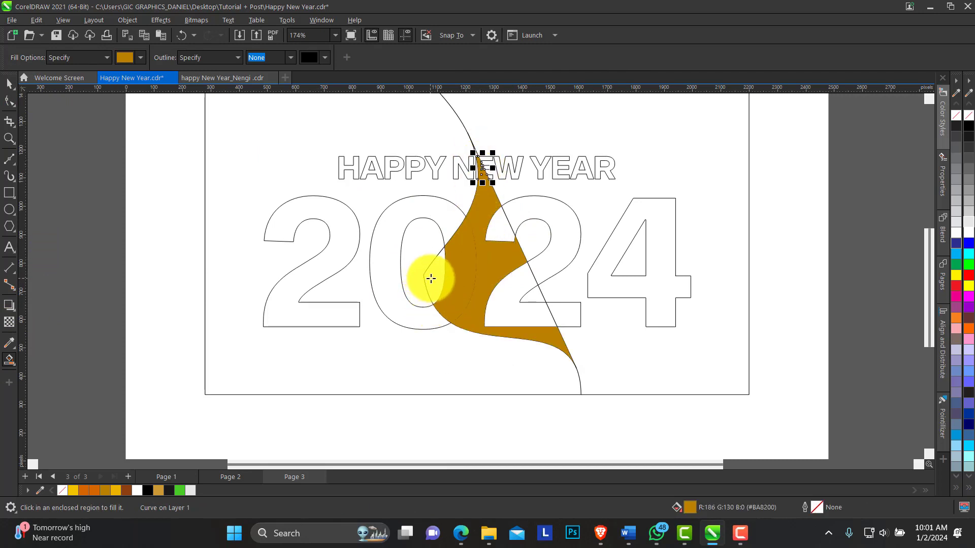
pyautogui.click(505, 241)
pyautogui.click(515, 301)
pyautogui.click(533, 294)
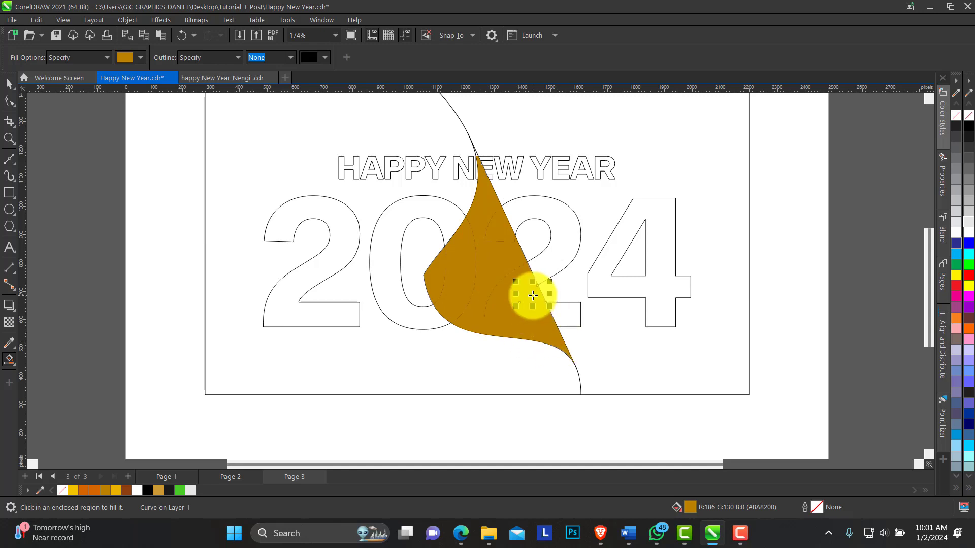
pyautogui.click(9, 138)
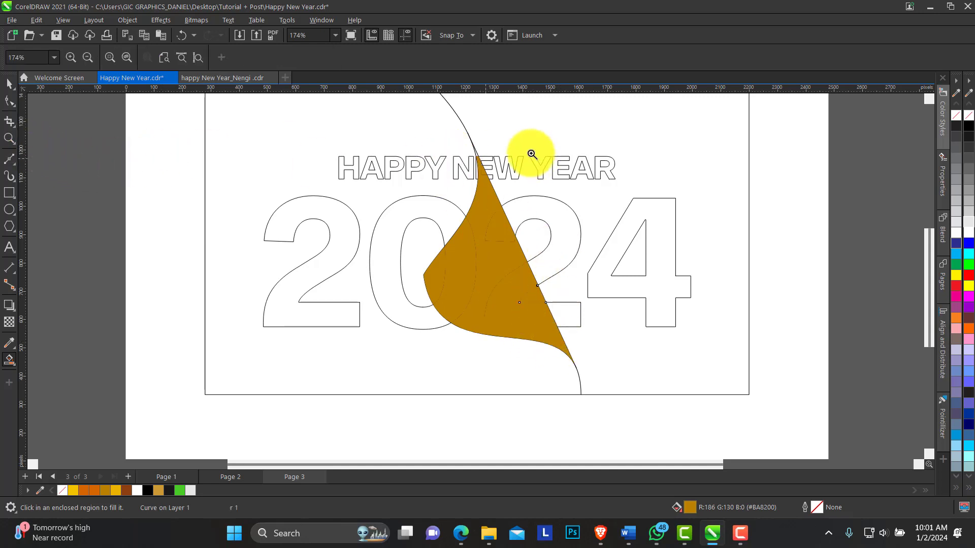
# Smart Fill the remaining gaps at the golden brown shape's upper tip and inside the E of NEW with #BA8200.
pyautogui.moveTo(448, 131); pyautogui.dragTo(524, 208)
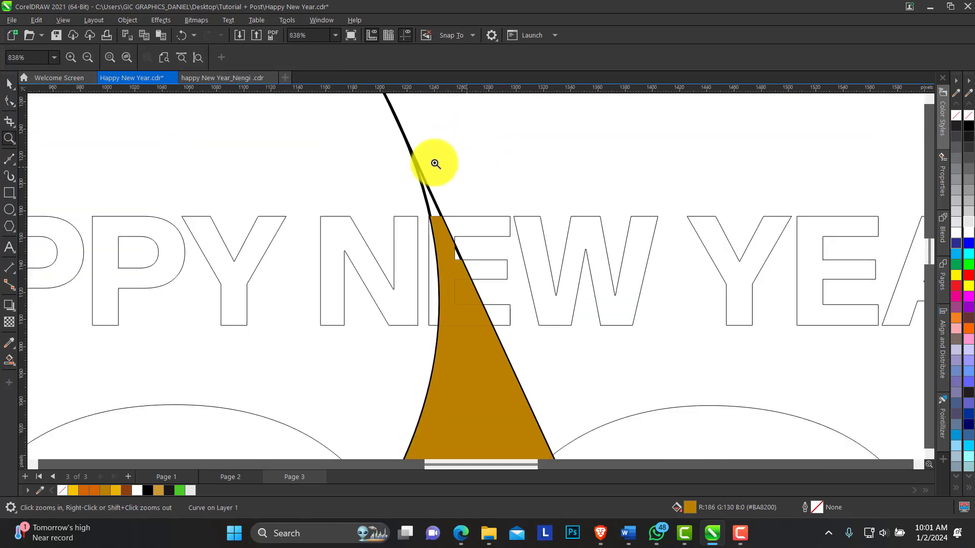
pyautogui.click(9, 359)
pyautogui.click(431, 207)
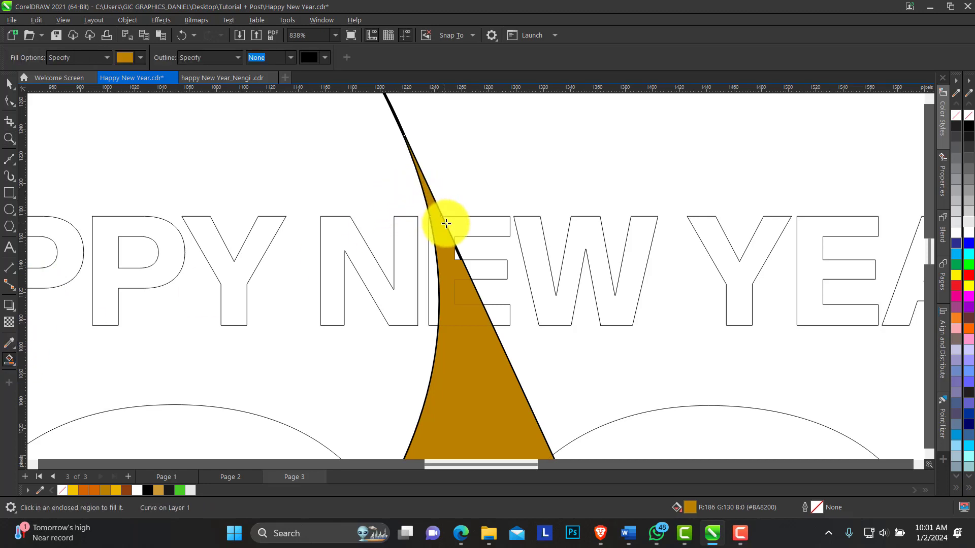
pyautogui.click(457, 257)
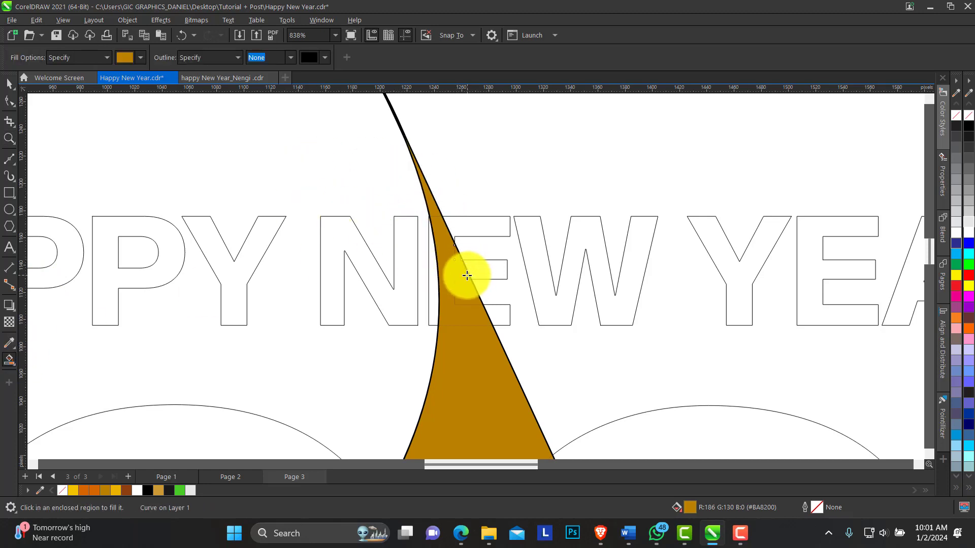
pyautogui.click(9, 138)
pyautogui.rightClick(534, 208)
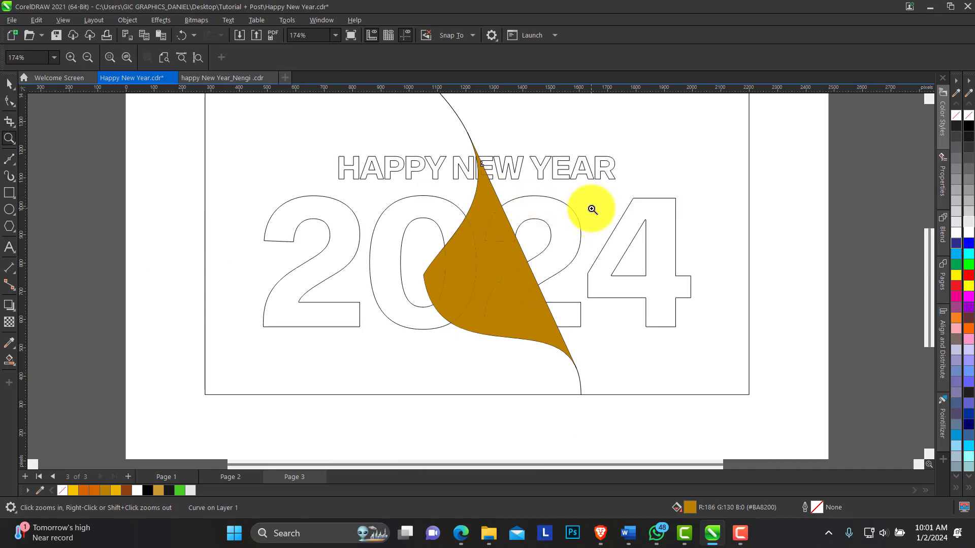
# Smart Fill the background left of the dividing curve and the bodies of the first 2 and the 0 with black #000000 sampled from the document palette.
pyautogui.click(9, 82)
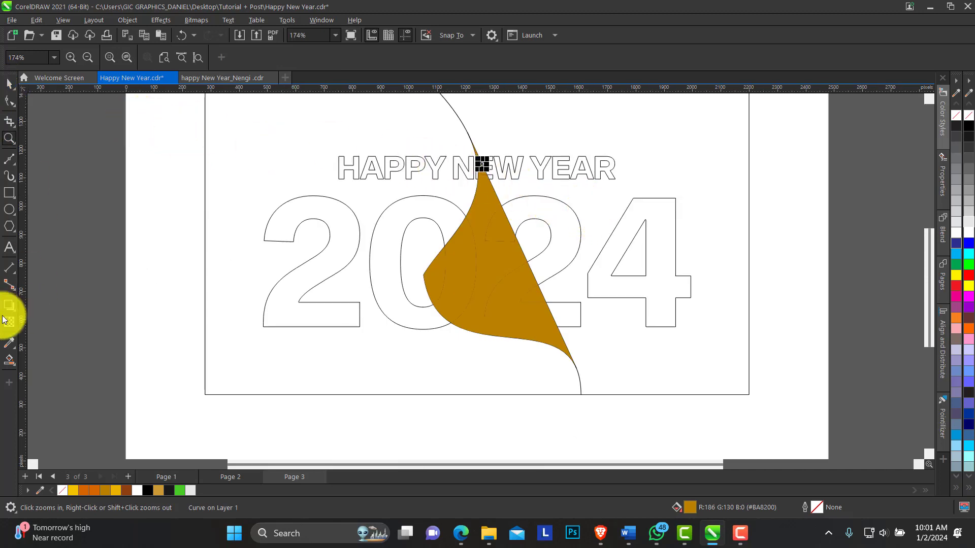
pyautogui.click(10, 361)
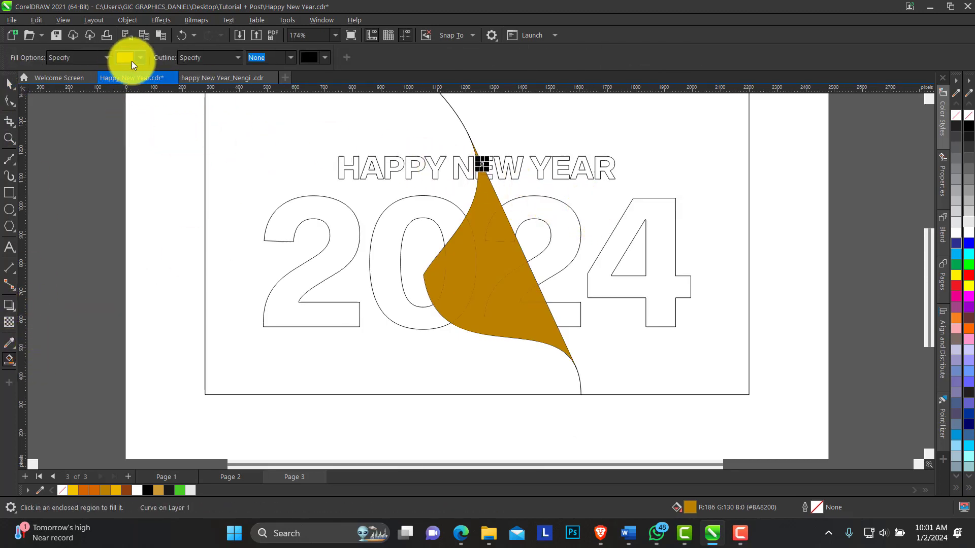
pyautogui.click(141, 58)
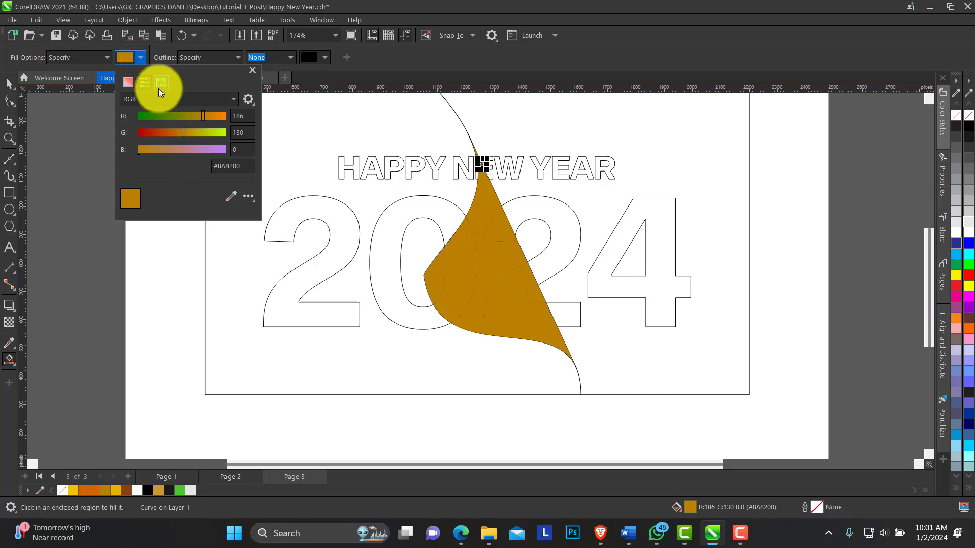
pyautogui.click(229, 196)
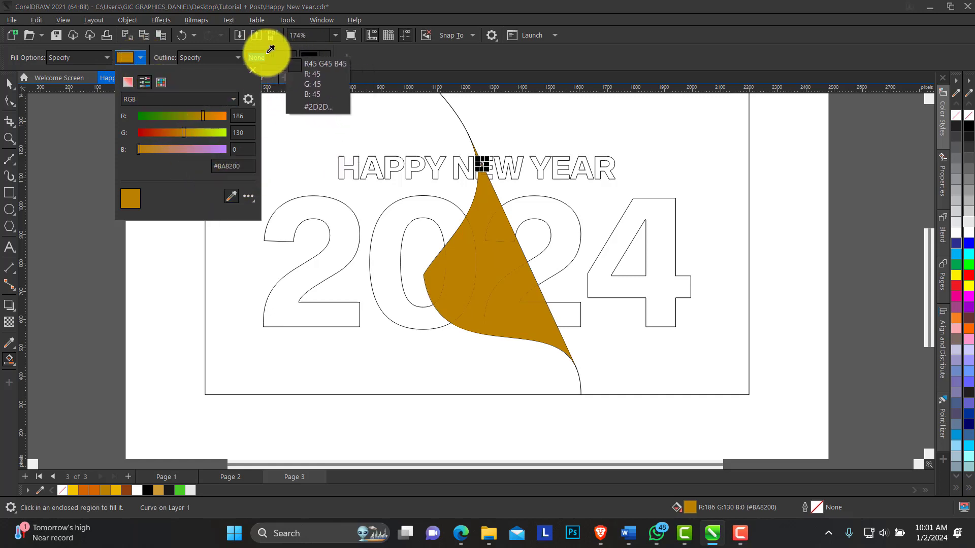
pyautogui.click(146, 490)
pyautogui.click(221, 308)
pyautogui.click(239, 281)
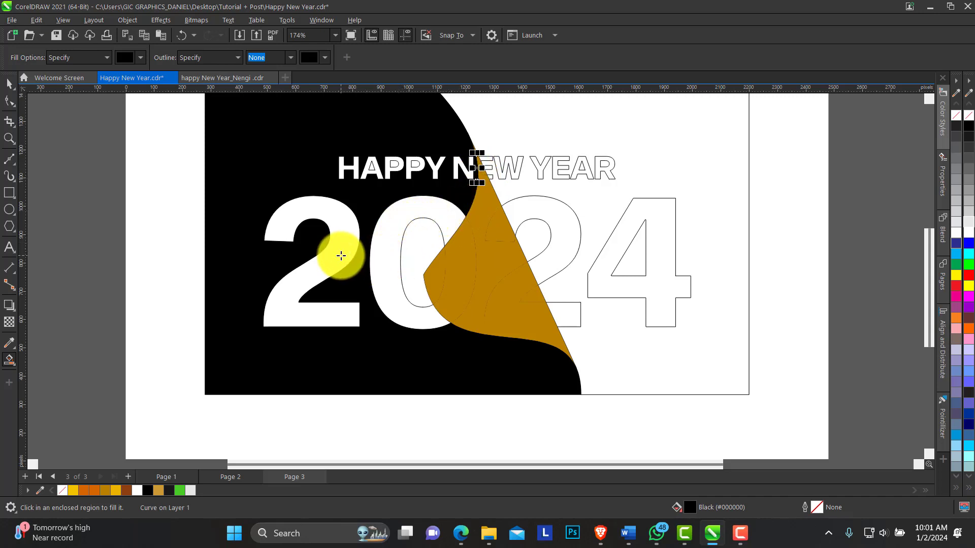
pyautogui.click(324, 315)
pyautogui.click(392, 285)
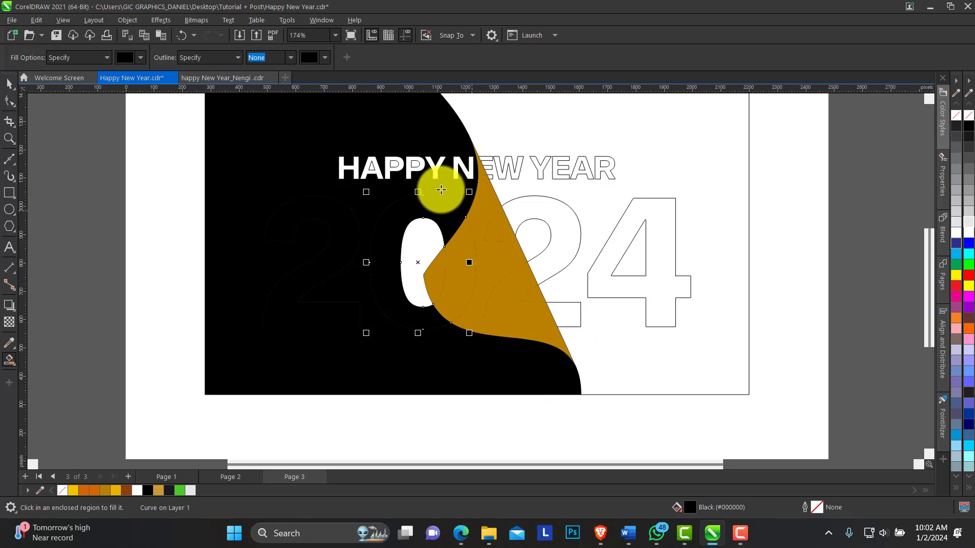
# Sample yellow #F1C400 from the document palette as the Smart Fill colour and fill the background right of the dividing shape.
pyautogui.click(9, 138)
pyautogui.rightClick(447, 201)
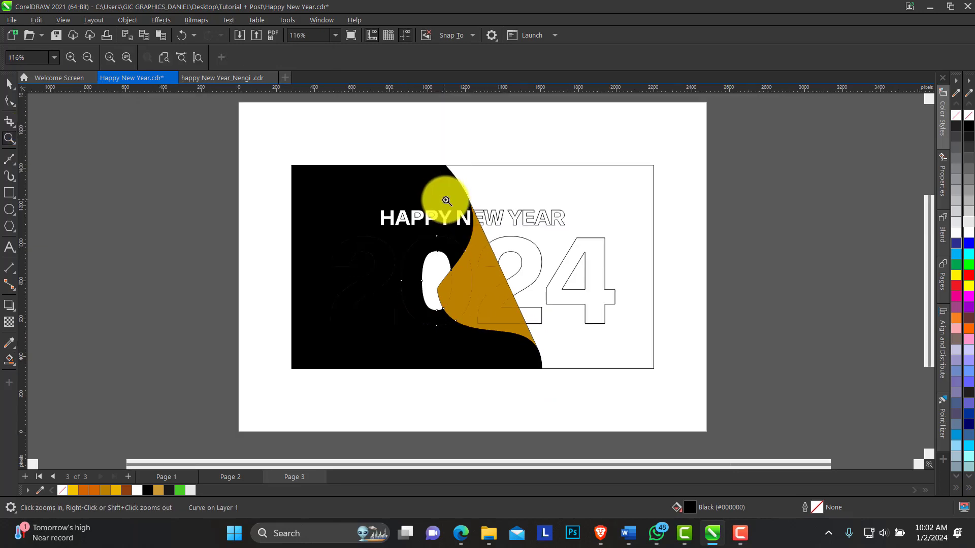
pyautogui.moveTo(255, 157); pyautogui.dragTo(689, 395)
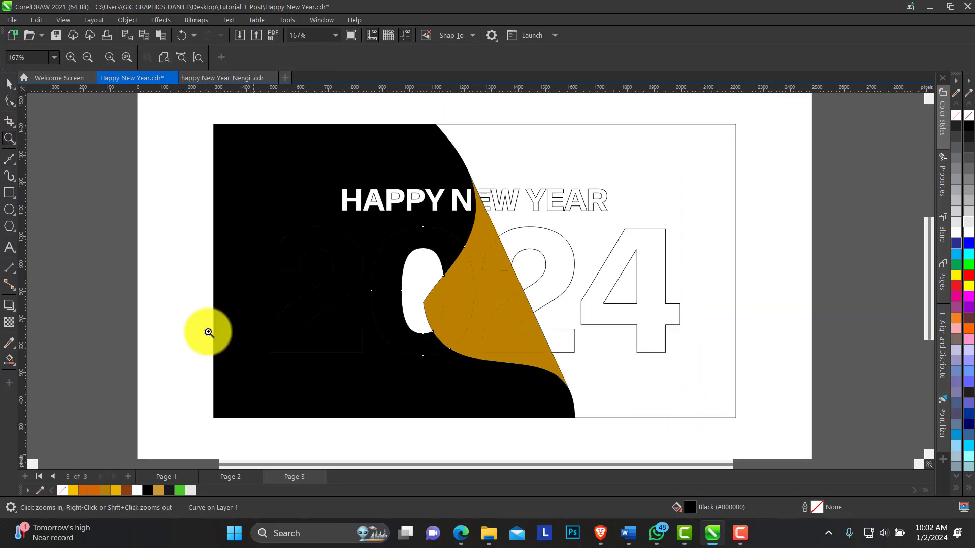
pyautogui.click(9, 360)
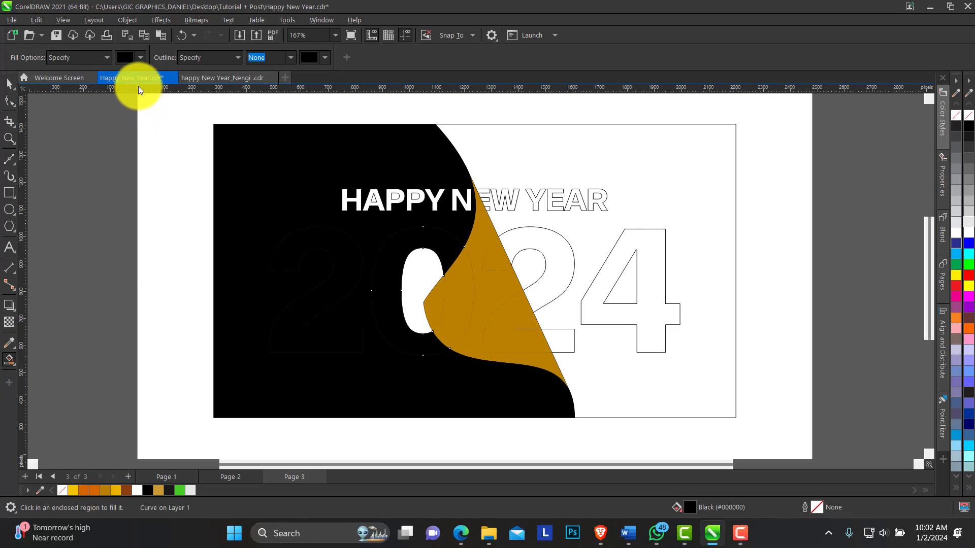
pyautogui.click(141, 58)
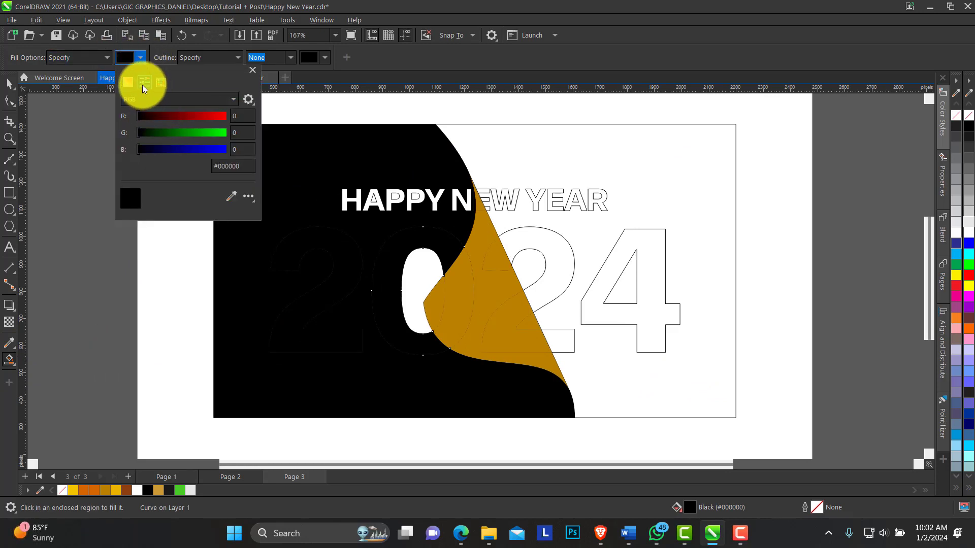
pyautogui.click(138, 59)
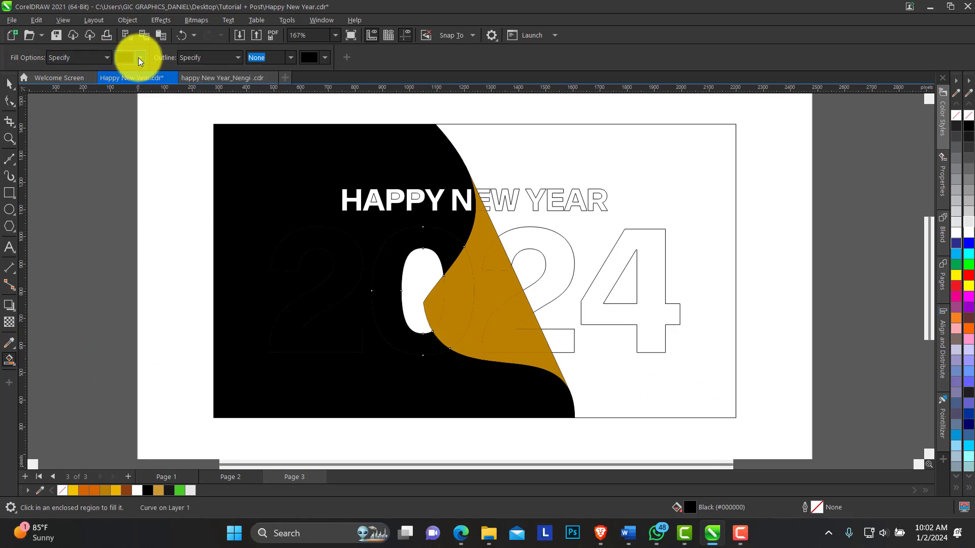
pyautogui.click(138, 60)
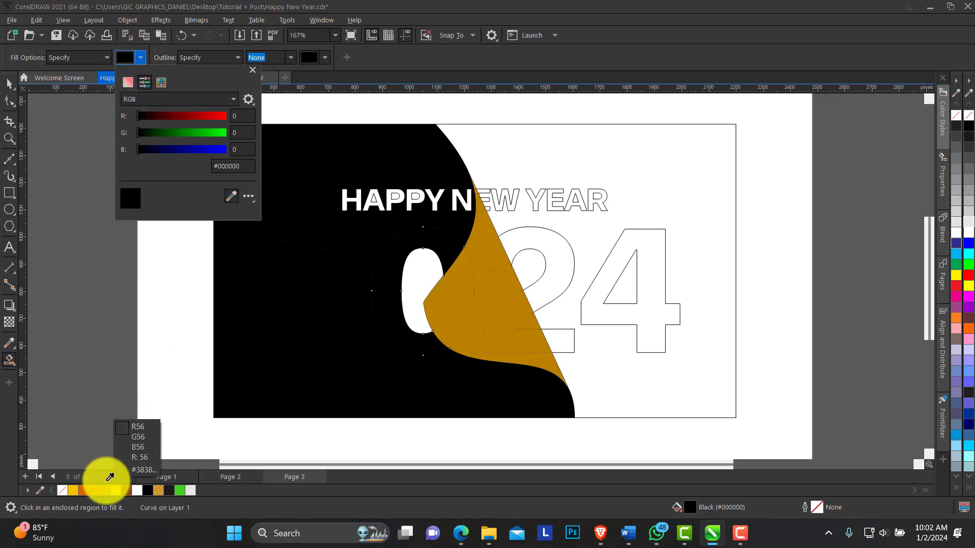
pyautogui.click(74, 490)
pyautogui.click(632, 180)
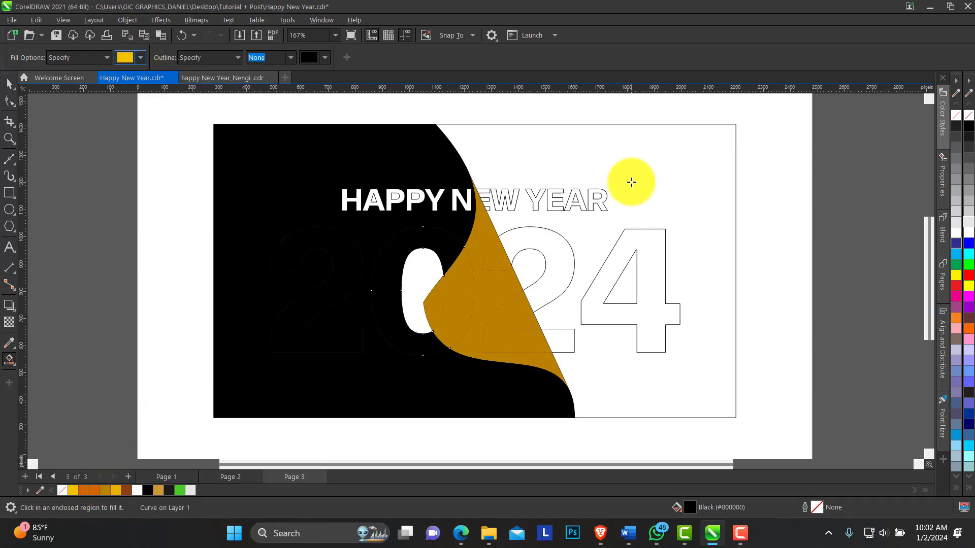
pyautogui.click(637, 184)
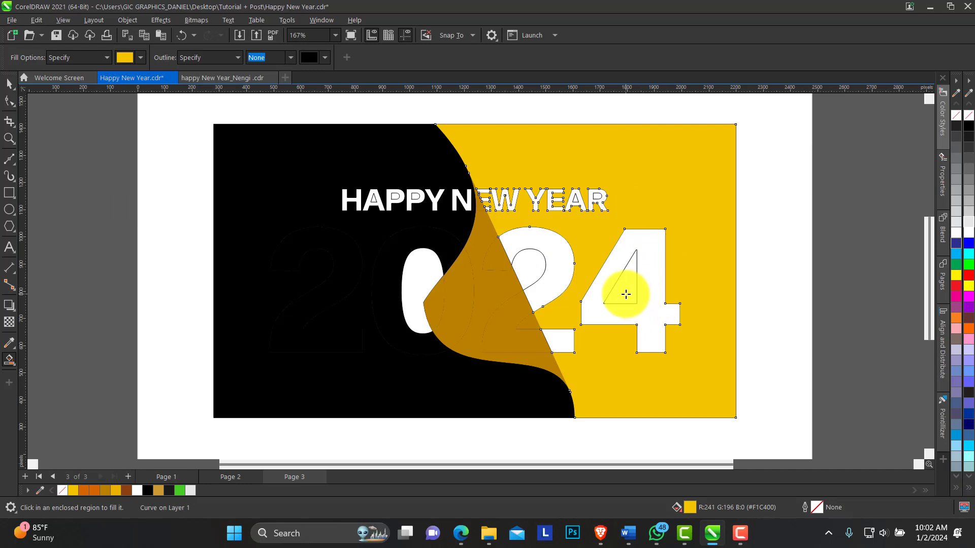
# Smart Fill the second 2, including its inner opening and base, and the body of the 4 with yellow #F1C400.
pyautogui.click(537, 270)
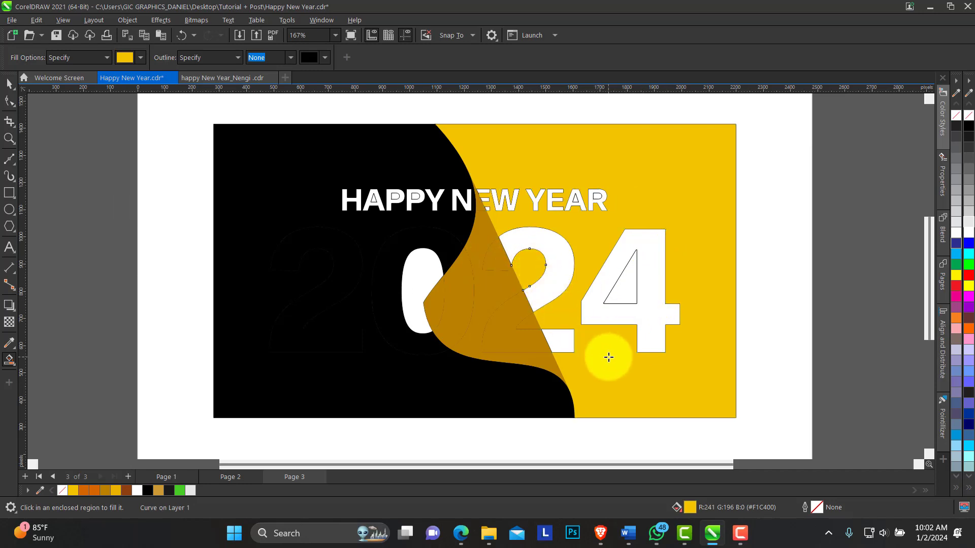
pyautogui.click(564, 284)
pyautogui.click(567, 341)
pyautogui.click(638, 300)
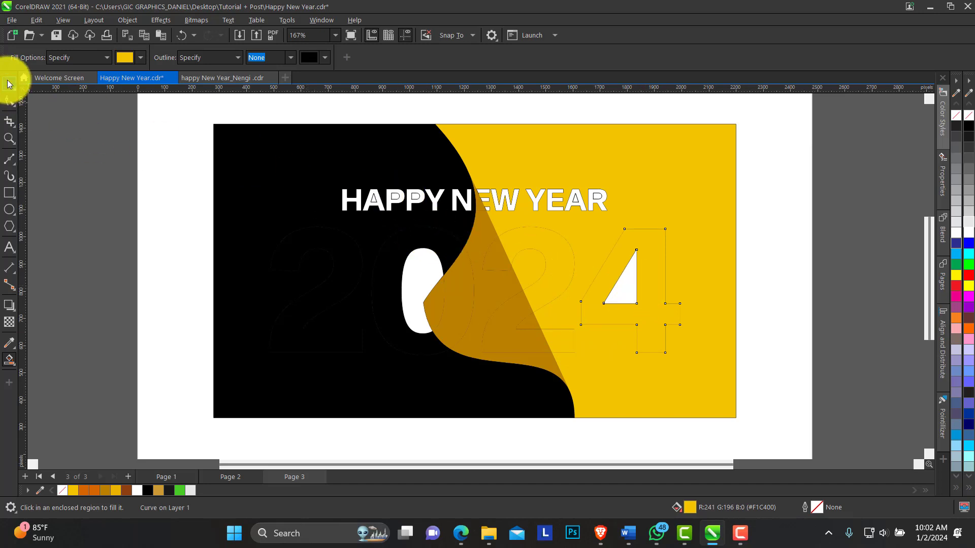
# Try moving the yellow background shape aside, and undo the move.
pyautogui.click(8, 84)
pyautogui.moveTo(506, 200); pyautogui.dragTo(532, 178)
pyautogui.hotkey('ctrl', 'z')
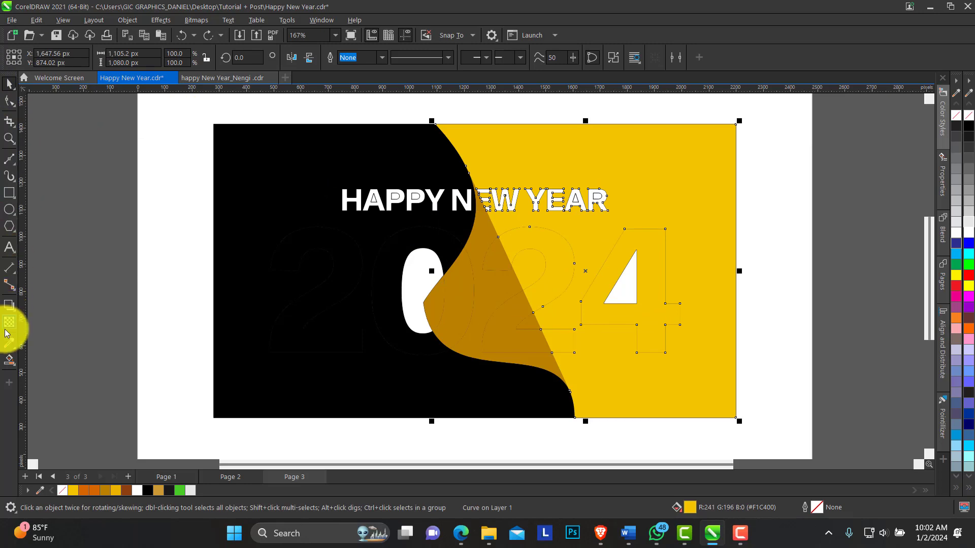
# Smart Fill the letters of EW YEAR over the yellow background and the triangular opening of the 4 with yellow #F1C400.
pyautogui.click(9, 360)
pyautogui.click(496, 203)
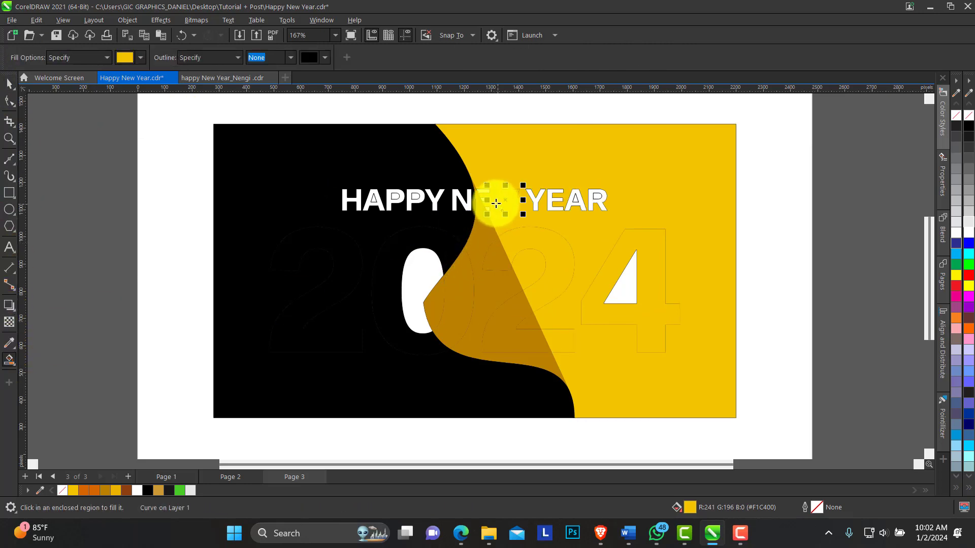
pyautogui.click(487, 198)
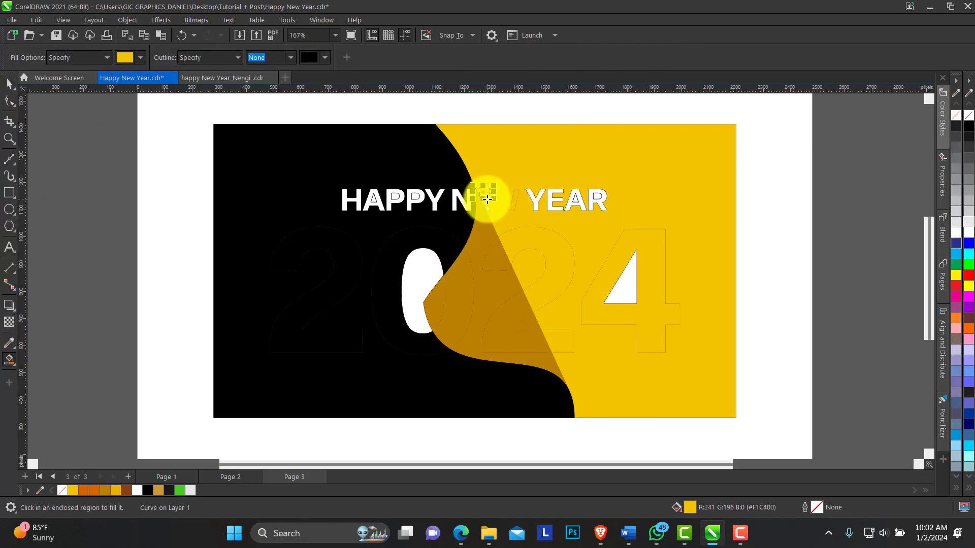
pyautogui.click(540, 205)
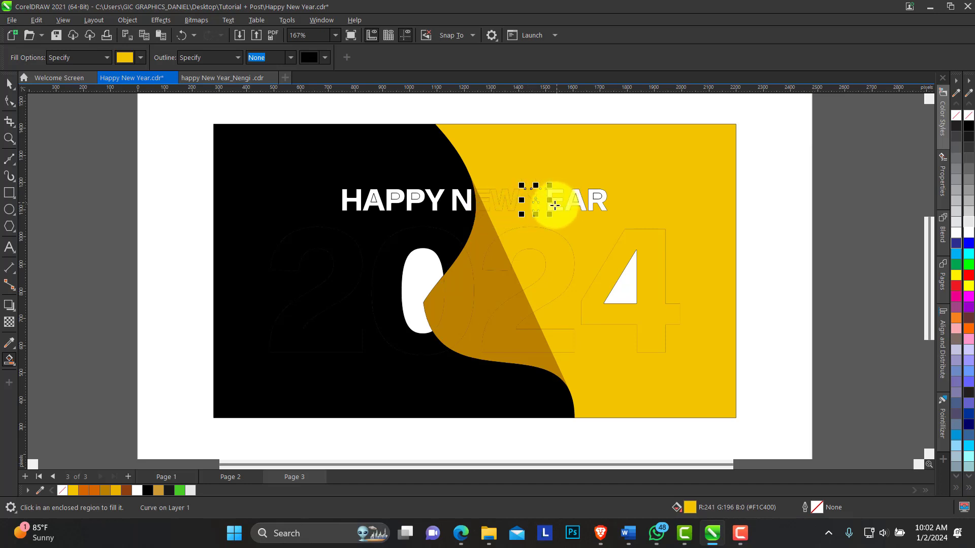
pyautogui.click(598, 196)
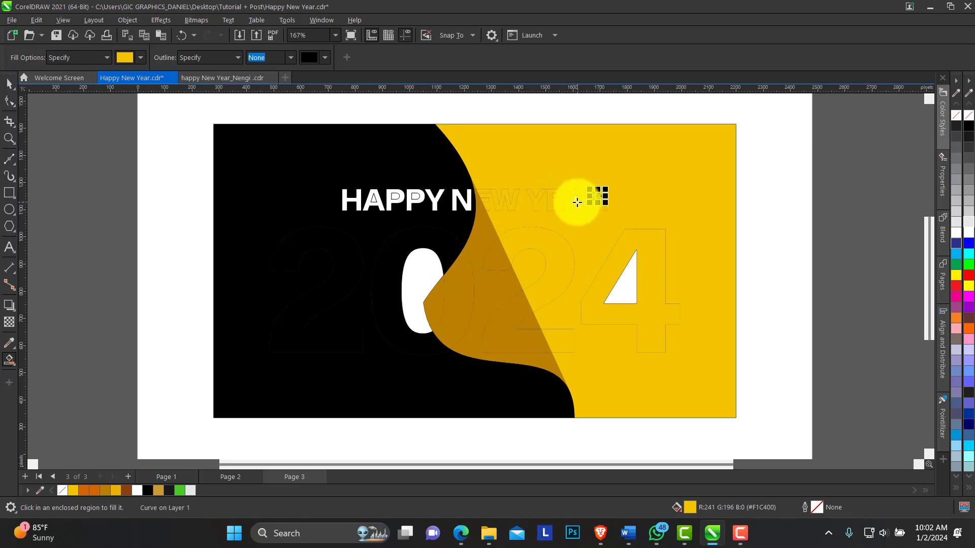
pyautogui.click(629, 289)
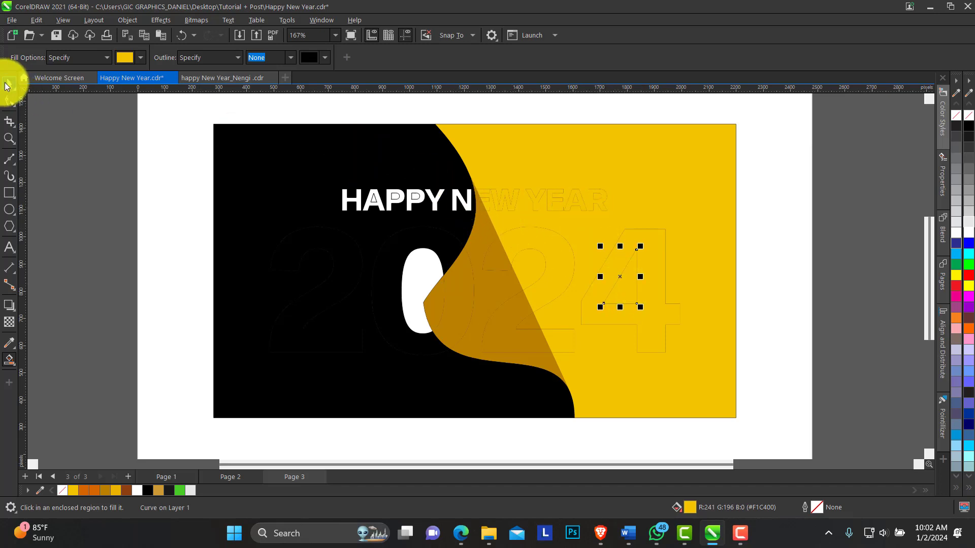
# Try pulling the yellow background to the right to check for gaps, and undo the move.
pyautogui.click(8, 84)
pyautogui.moveTo(759, 198); pyautogui.dragTo(744, 203)
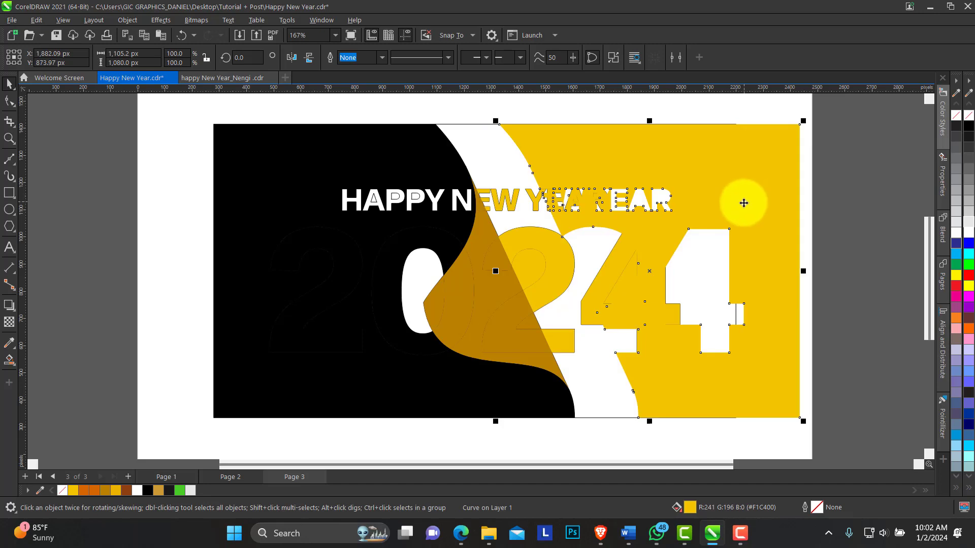
pyautogui.hotkey('ctrl', 'z')
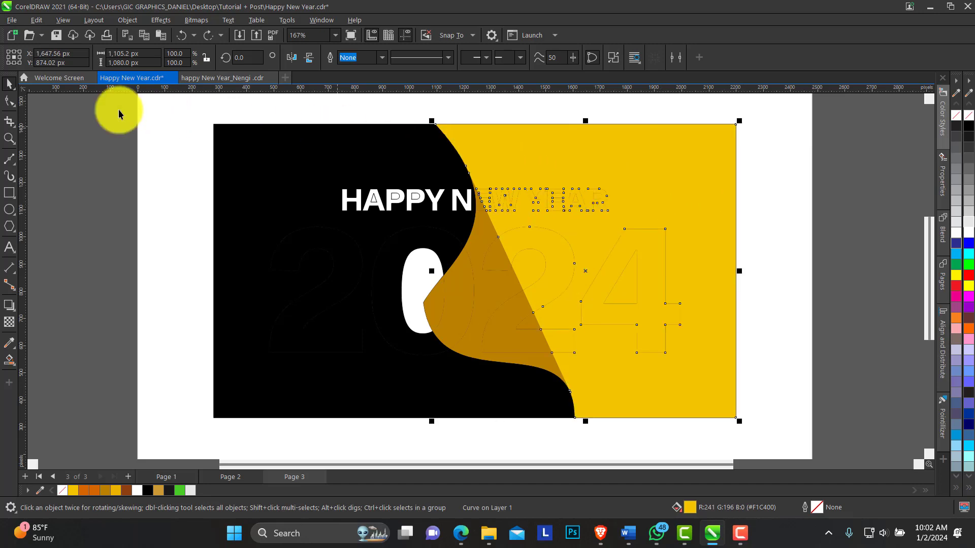
# Delete the yellow background curve's nodes that form the cutouts of the YEAR letters and the digit 4.
pyautogui.click(11, 101)
pyautogui.moveTo(656, 170); pyautogui.dragTo(488, 218)
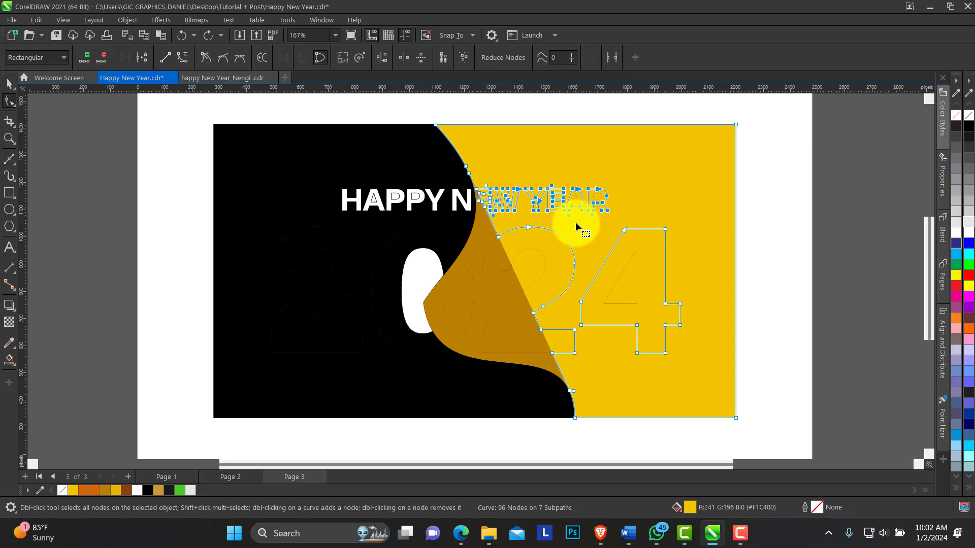
pyautogui.press('Delete')
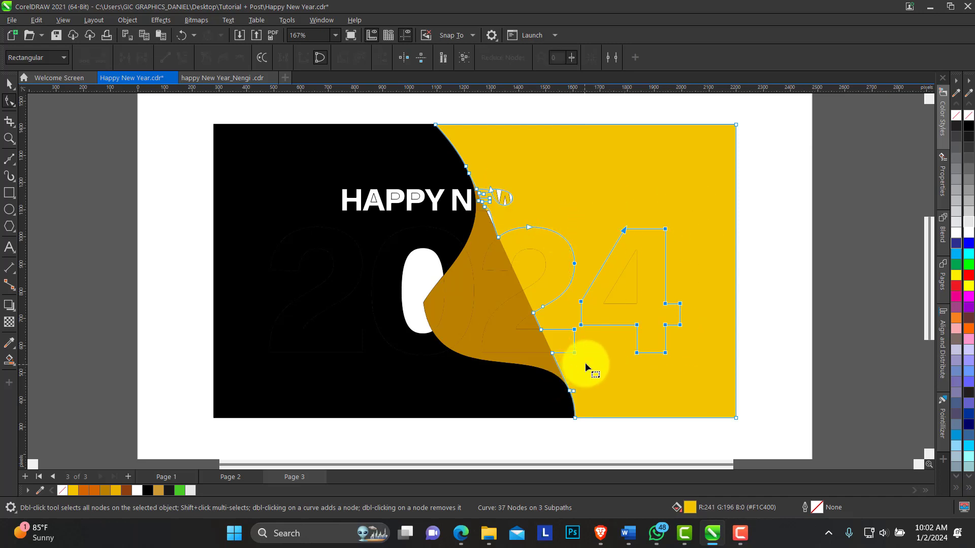
pyautogui.press('Delete')
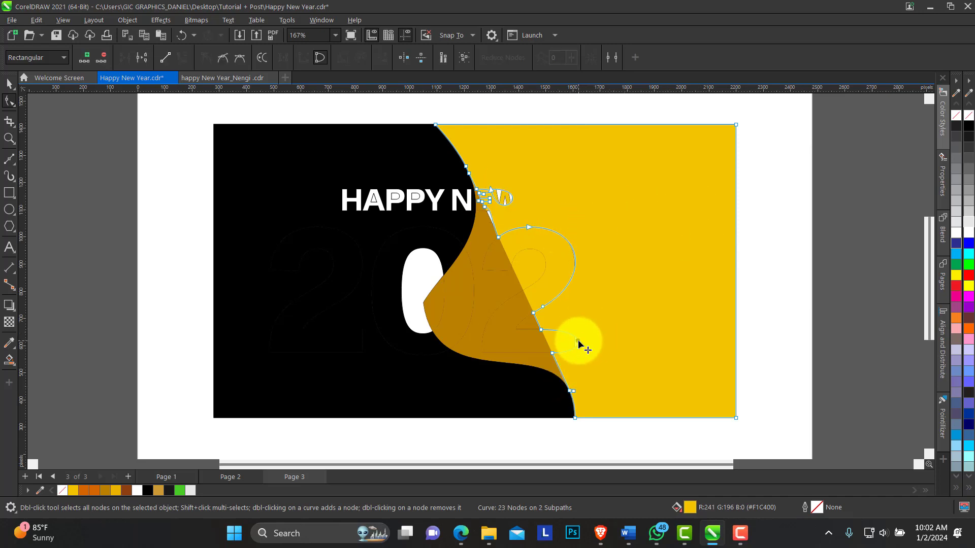
# Remove the digit 2 cutout from the yellow background's slanted edge by deleting its nodes and converting the remaining curve to a straight line.
pyautogui.click(162, 58)
pyautogui.doubleClick(543, 307)
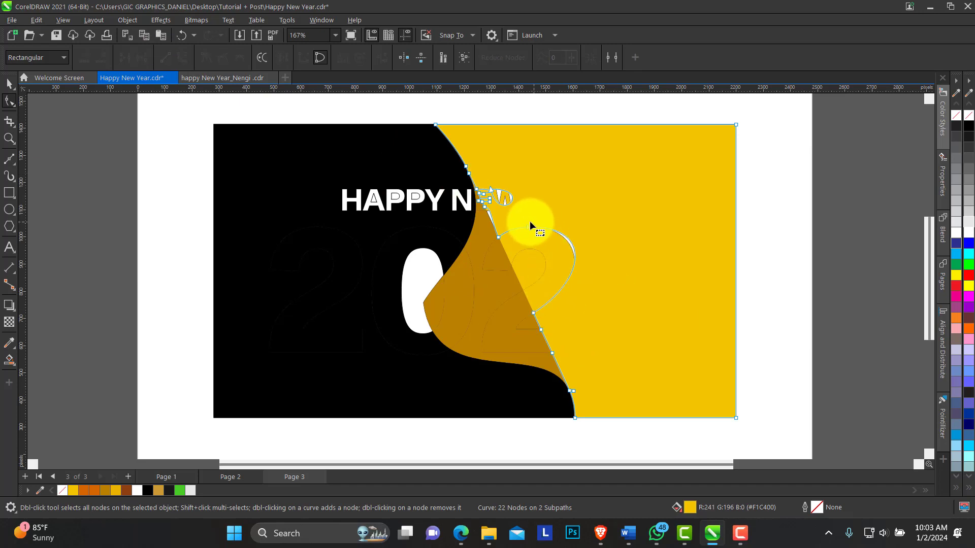
pyautogui.click(528, 226)
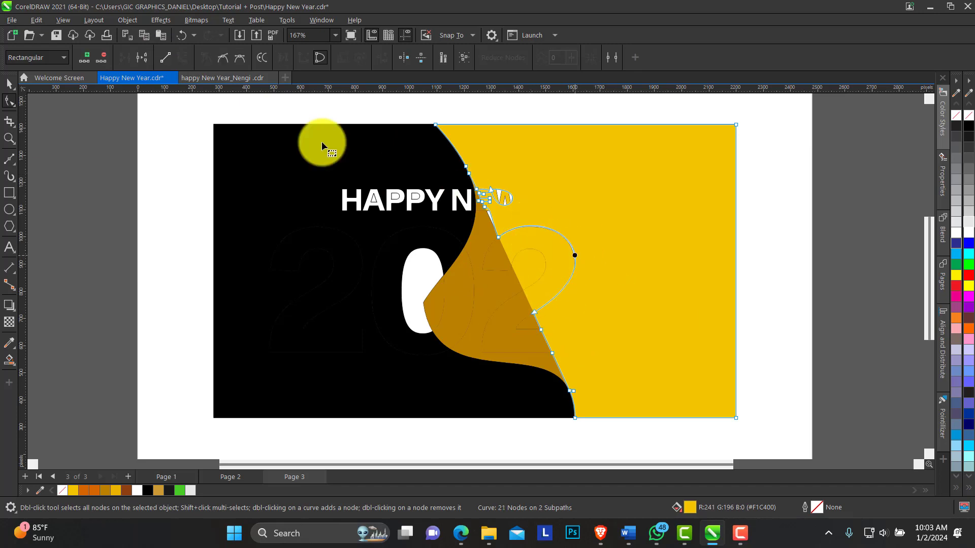
pyautogui.click(165, 57)
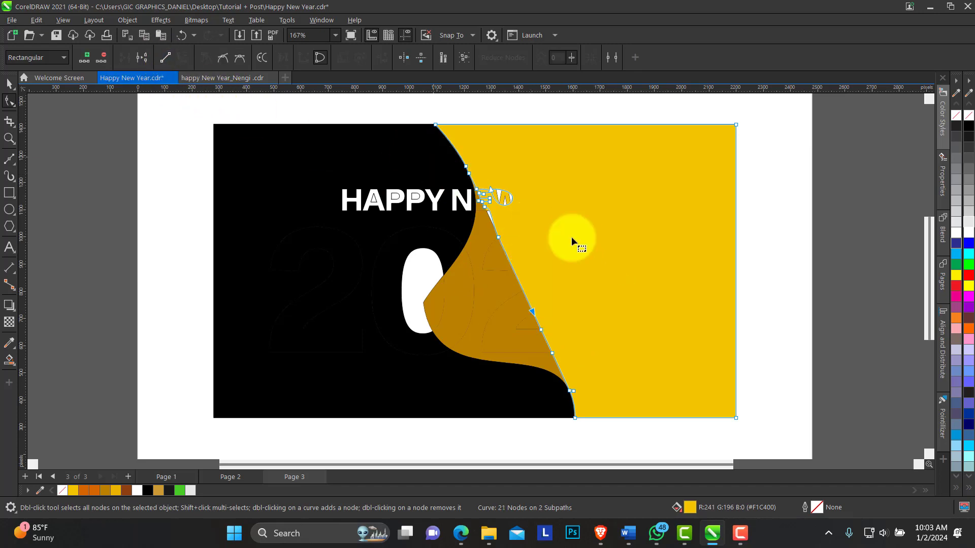
pyautogui.click(494, 216)
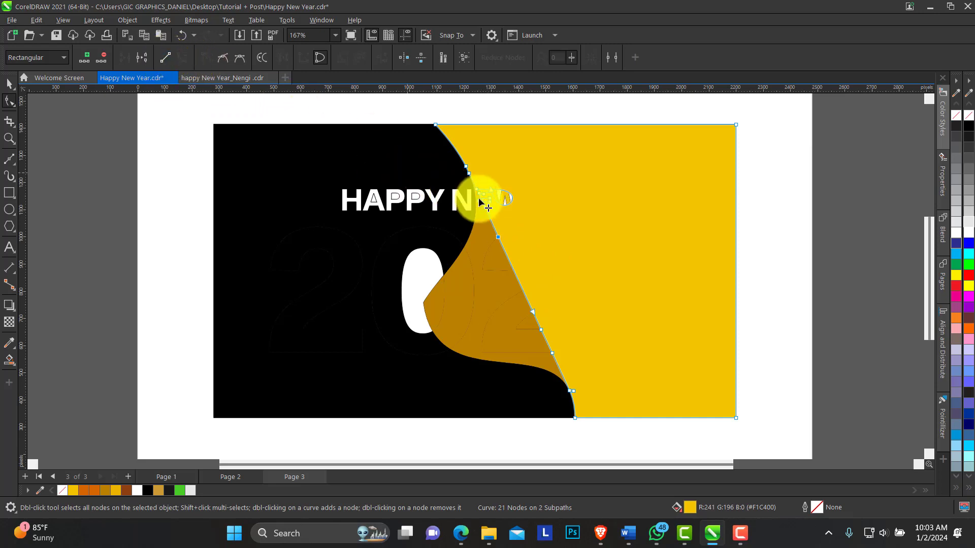
# Clear the E and W letter cutouts from the yellow background's edge by straightening the curved segment and deleting the leftover nodes.
pyautogui.click(10, 137)
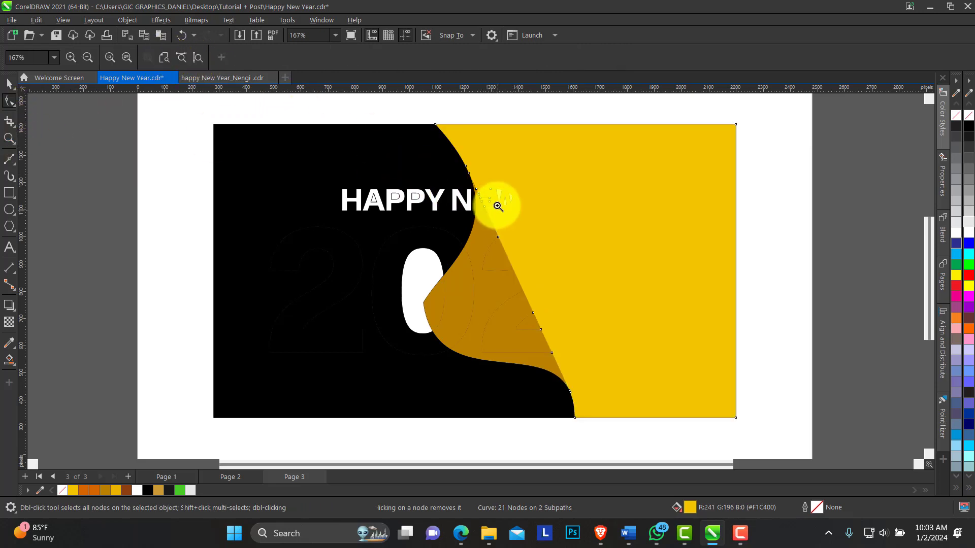
pyautogui.click(499, 207)
pyautogui.click(10, 101)
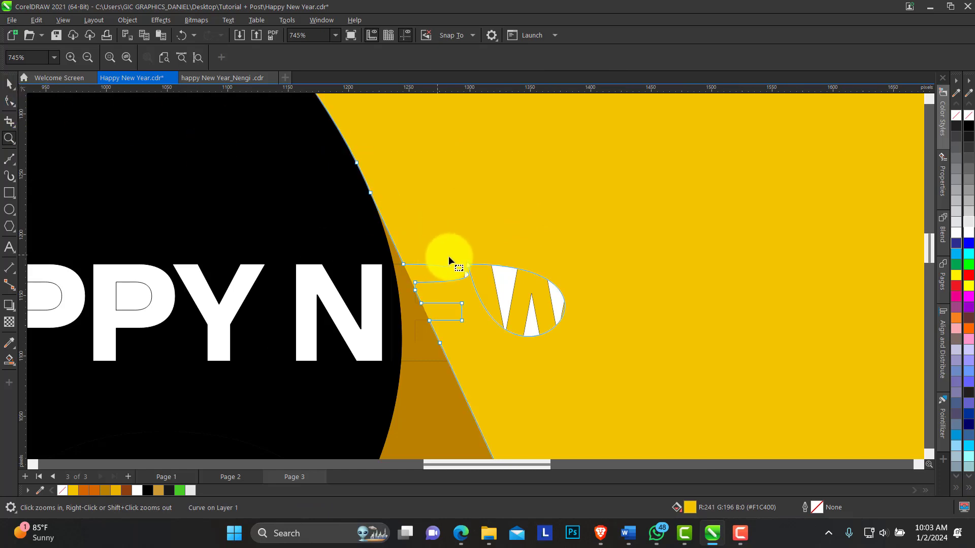
pyautogui.click(472, 270)
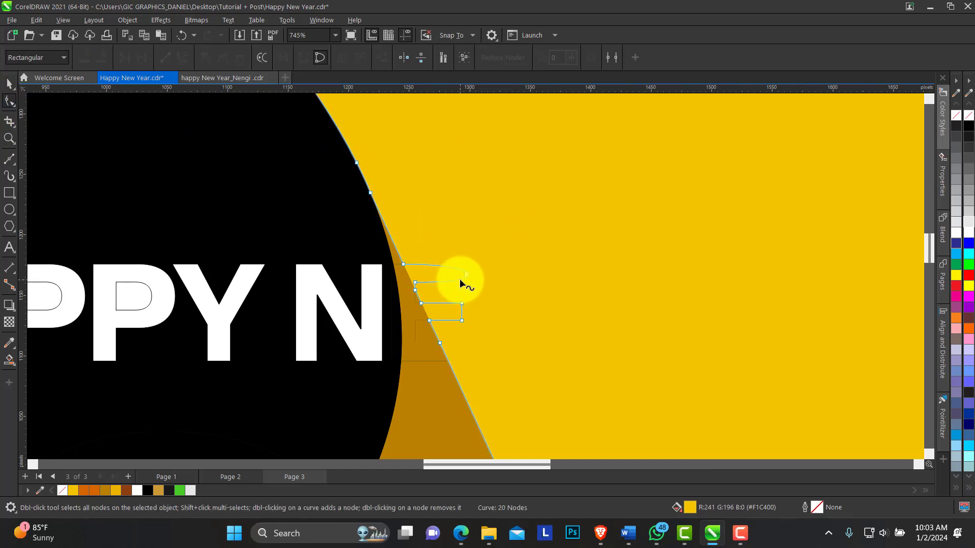
pyautogui.click(459, 279)
pyautogui.click(165, 58)
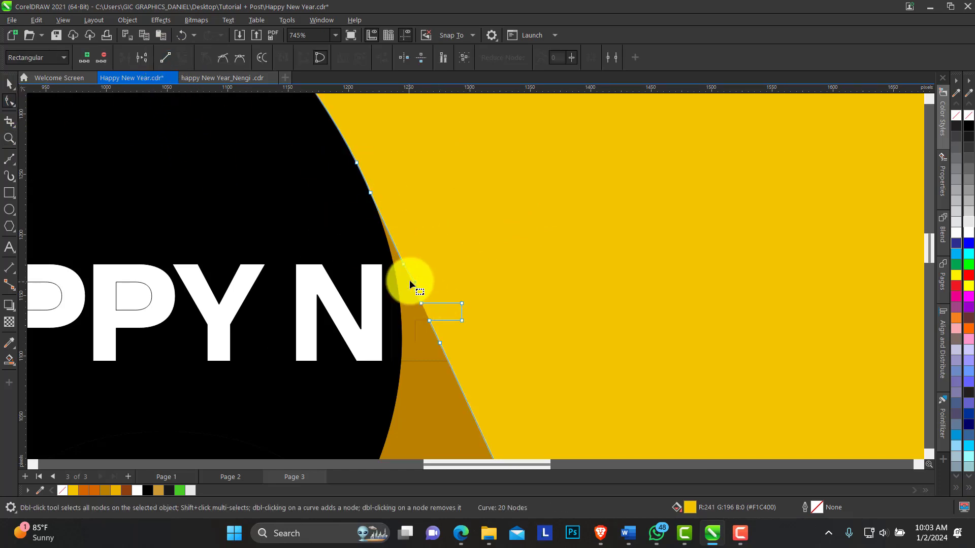
pyautogui.doubleClick(462, 304)
pyautogui.doubleClick(462, 321)
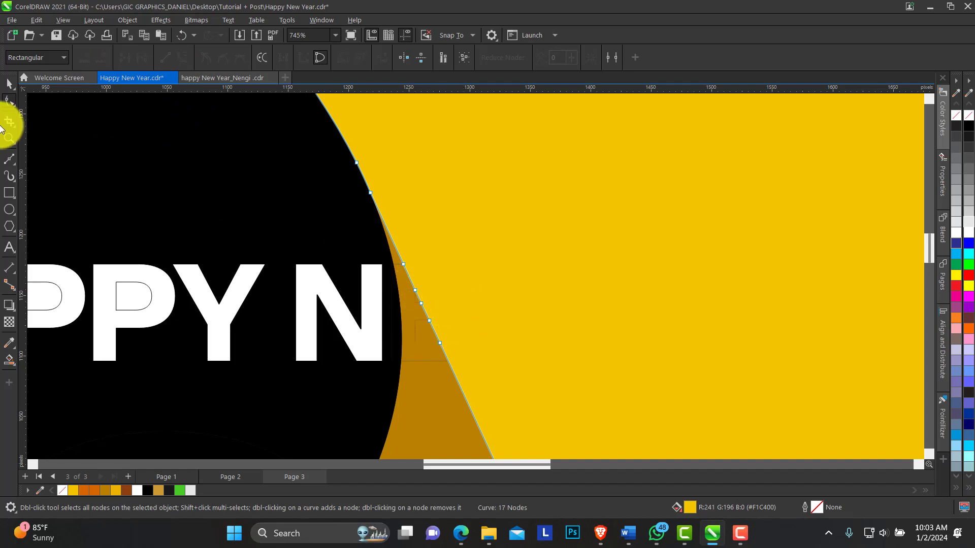
# Try deleting the golden brown letter and digit pieces in the middle shape, and undo the deletion.
pyautogui.doubleClick(9, 138)
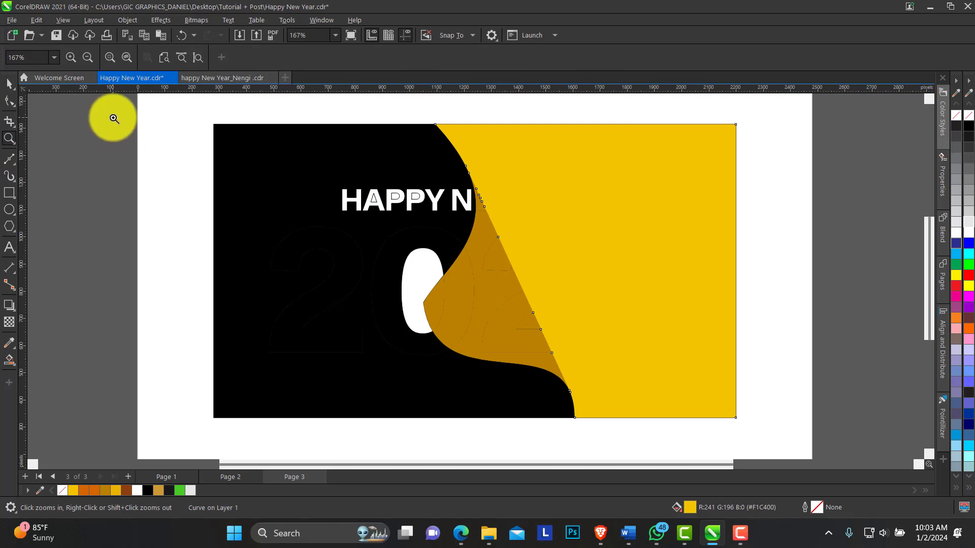
pyautogui.moveTo(113, 118); pyautogui.dragTo(797, 437)
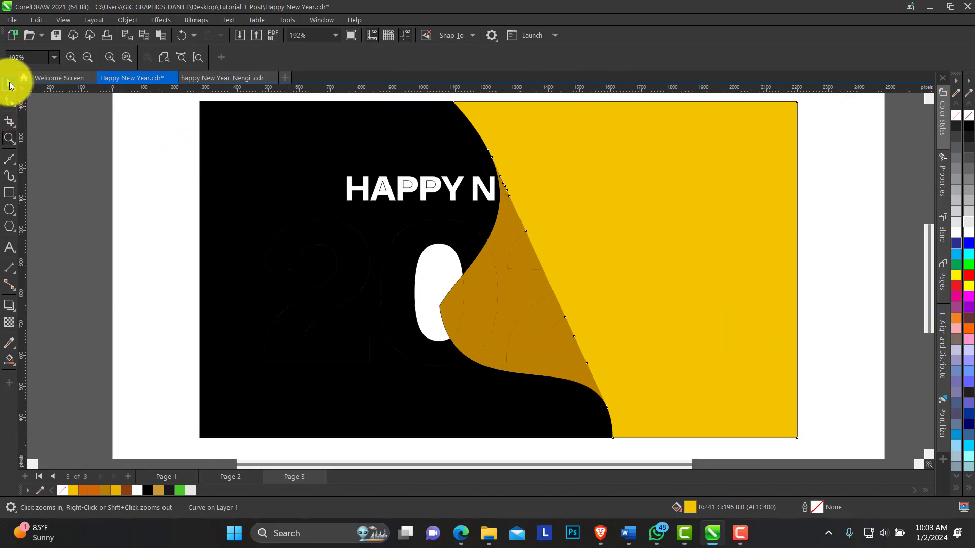
pyautogui.click(9, 83)
pyautogui.press('space')
pyautogui.click(472, 314)
pyautogui.click(460, 315)
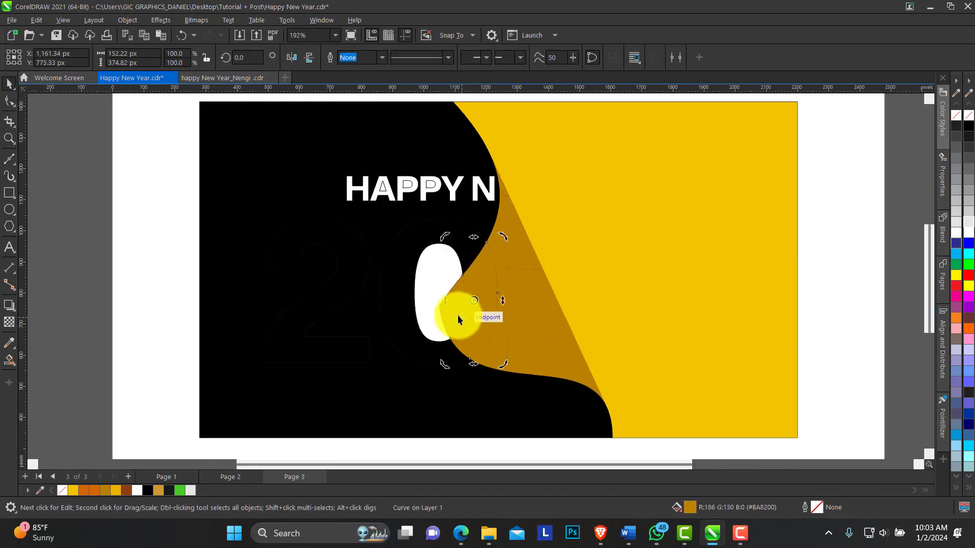
pyautogui.click(446, 324)
pyautogui.keyDown('shift'); pyautogui.click(473, 326); pyautogui.keyUp('shift')
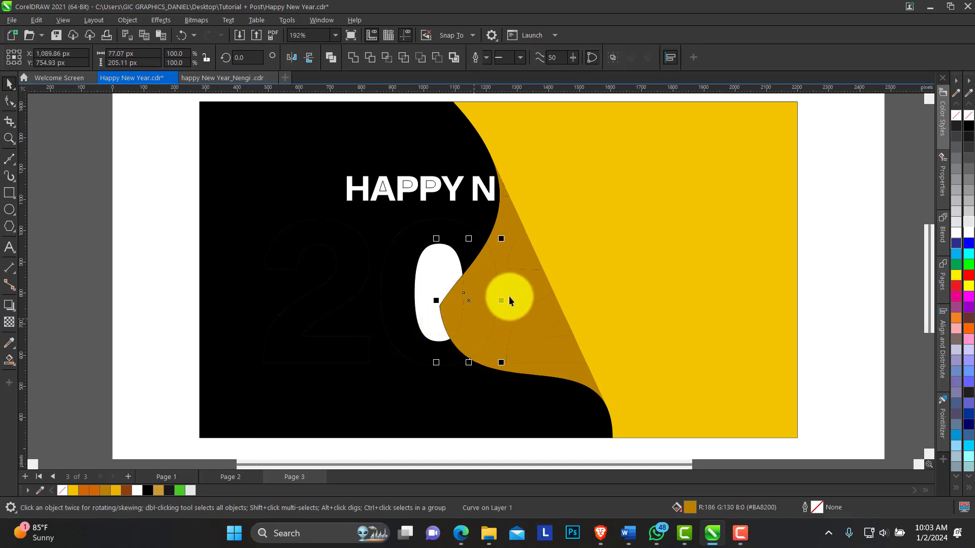
pyautogui.keyDown('shift'); pyautogui.click(516, 242); pyautogui.keyUp('shift')
pyautogui.keyDown('shift'); pyautogui.click(504, 191); pyautogui.keyUp('shift')
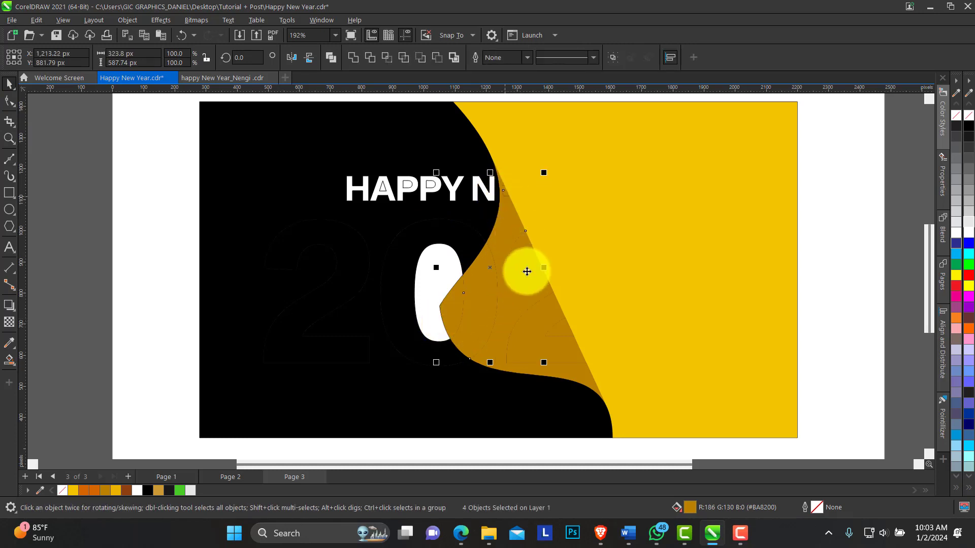
pyautogui.keyDown('shift'); pyautogui.click(550, 354); pyautogui.keyUp('shift')
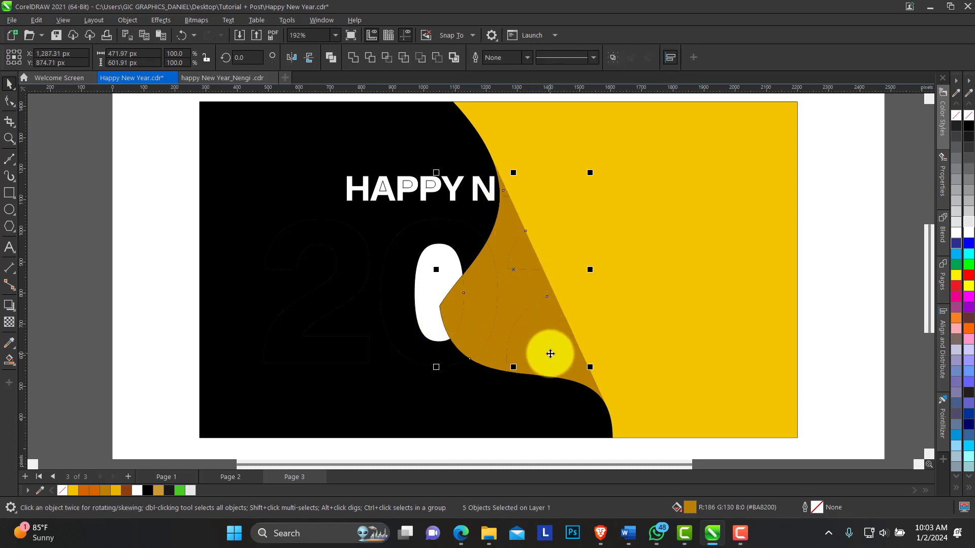
pyautogui.press('Delete')
pyautogui.hotkey('ctrl', 'z')
# Try deleting the golden brown pieces again with the large surrounding piece included, and undo the deletion.
pyautogui.keyDown('shift'); pyautogui.click(529, 297); pyautogui.keyUp('shift')
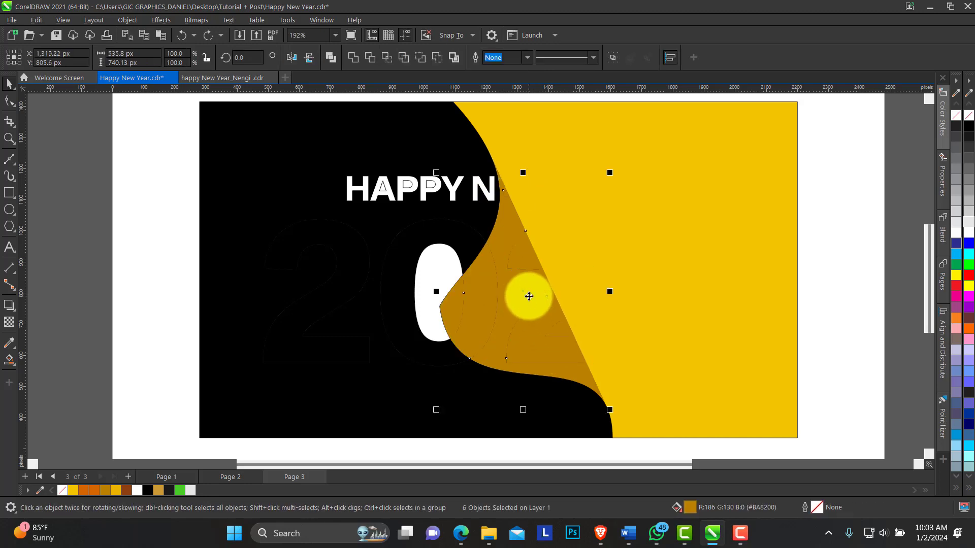
pyautogui.press('Delete')
pyautogui.hotkey('ctrl', 'z')
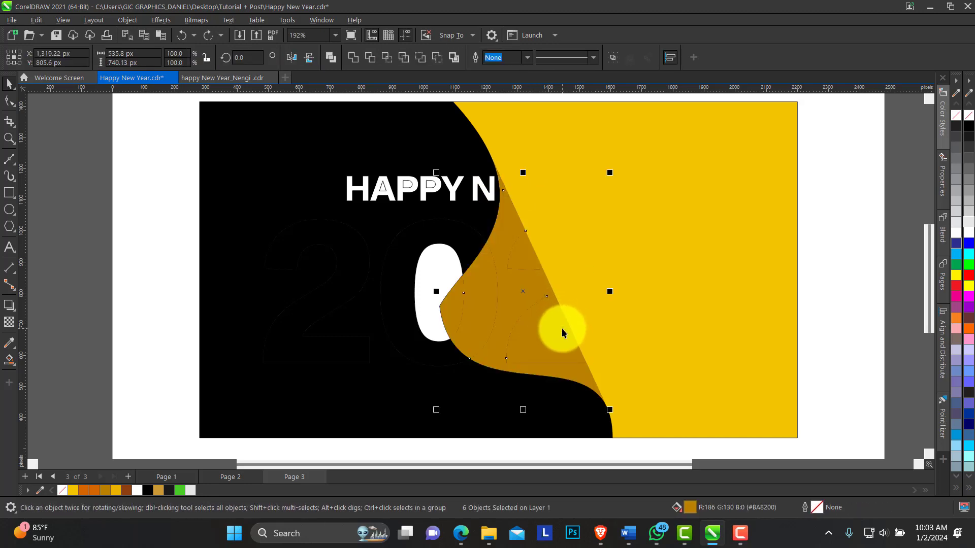
pyautogui.keyDown('shift'); pyautogui.click(562, 328); pyautogui.keyUp('shift')
pyautogui.press('Delete')
pyautogui.hotkey('ctrl', 'z')
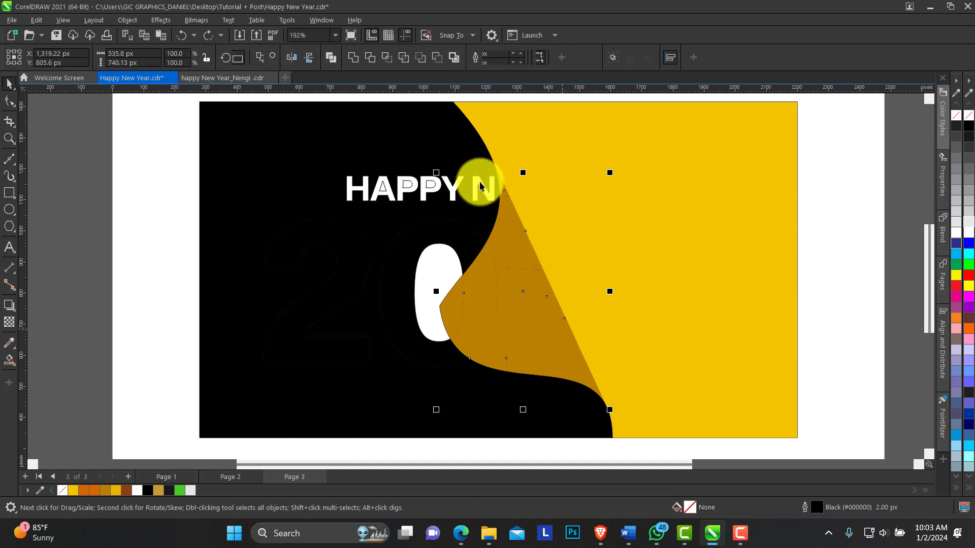
# Try welding the golden brown pieces together with the small pieces beside the N of NEW, test the result by moving it, and undo.
pyautogui.moveTo(451, 95); pyautogui.dragTo(520, 209)
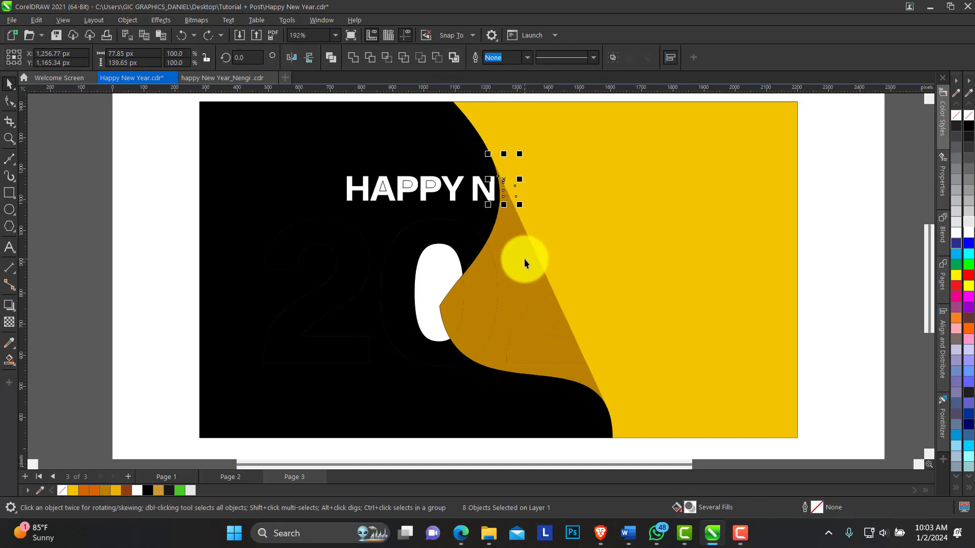
pyautogui.keyDown('shift'); pyautogui.click(503, 239); pyautogui.keyUp('shift')
pyautogui.keyDown('shift'); pyautogui.click(482, 303); pyautogui.keyUp('shift')
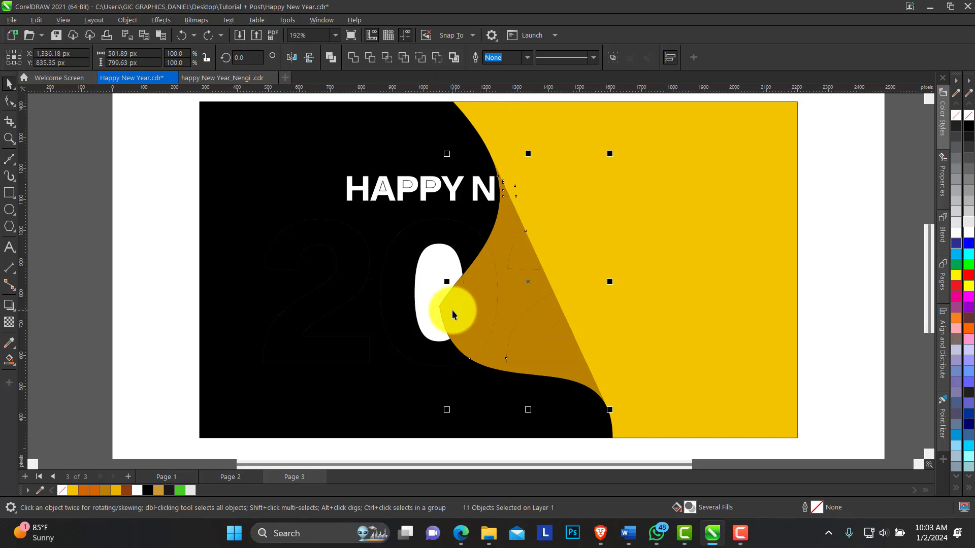
pyautogui.keyDown('shift'); pyautogui.click(452, 310); pyautogui.keyUp('shift')
pyautogui.keyDown('shift'); pyautogui.click(560, 338); pyautogui.keyUp('shift')
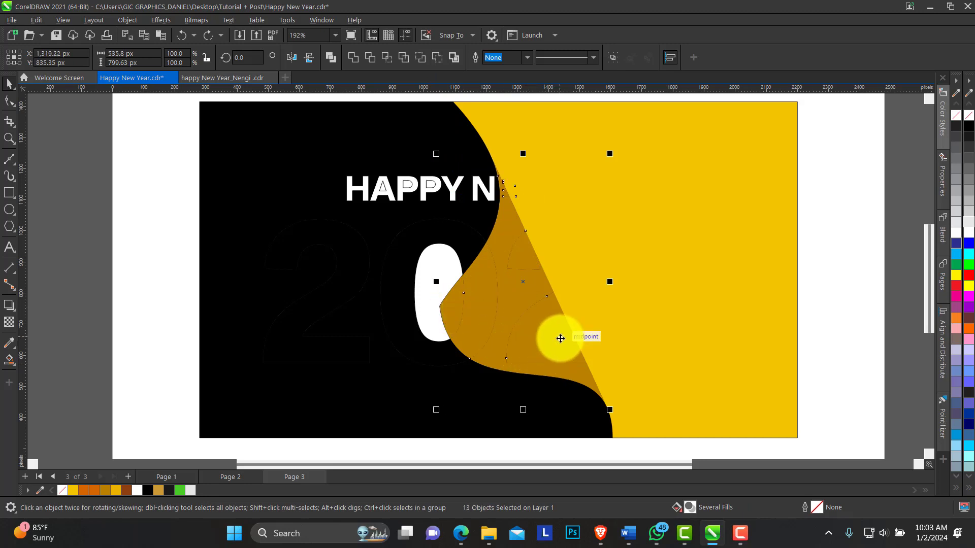
pyautogui.keyDown('shift'); pyautogui.click(561, 331); pyautogui.keyUp('shift')
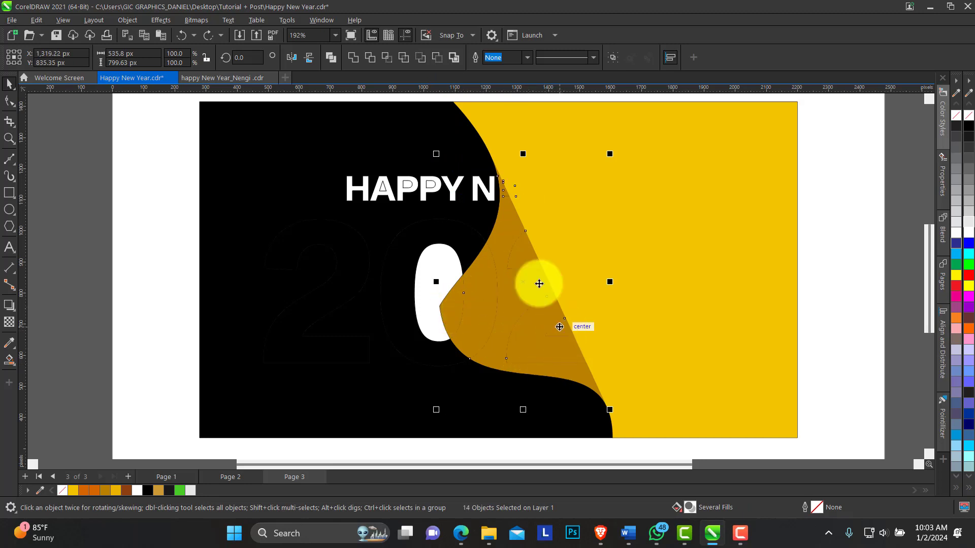
pyautogui.click(352, 58)
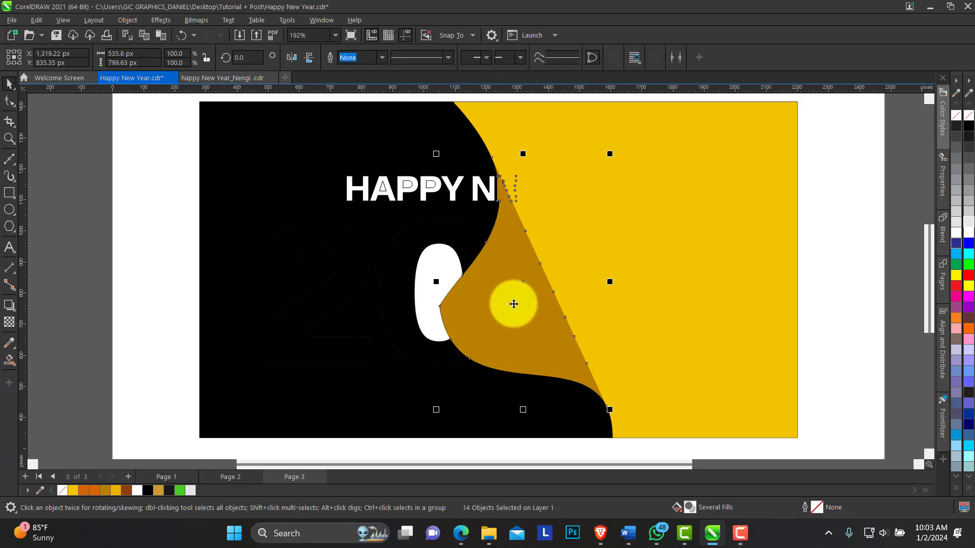
pyautogui.moveTo(514, 304); pyautogui.dragTo(618, 304)
pyautogui.hotkey('ctrl', 'z')
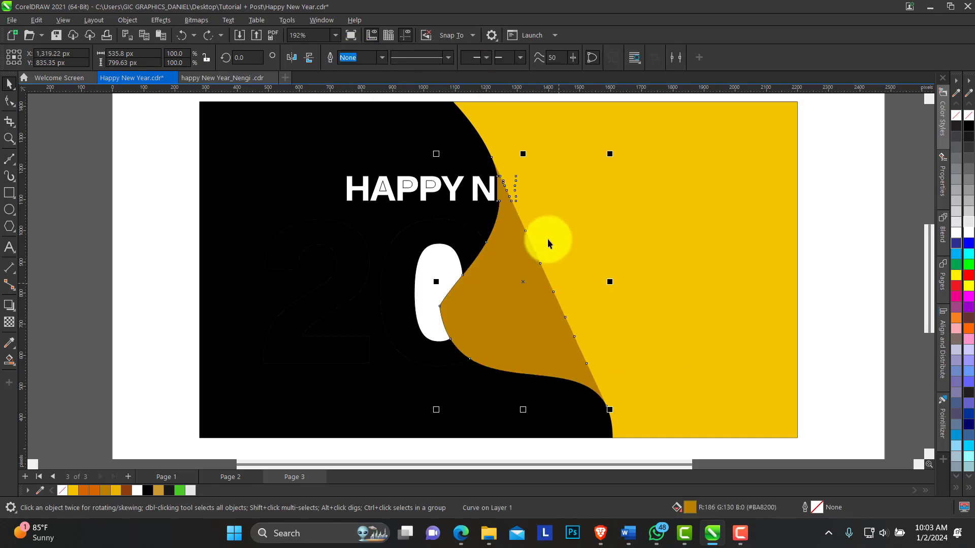
pyautogui.hotkey('ctrl', 'k')
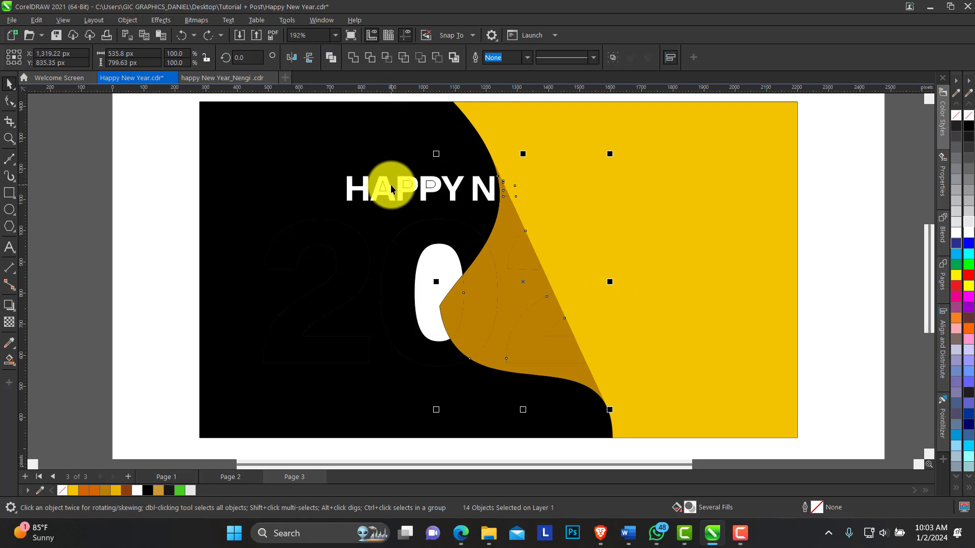
# Try moving the selected golden brown and small letter pieces aside over the yellow background, and undo the move.
pyautogui.moveTo(567, 234); pyautogui.dragTo(613, 239)
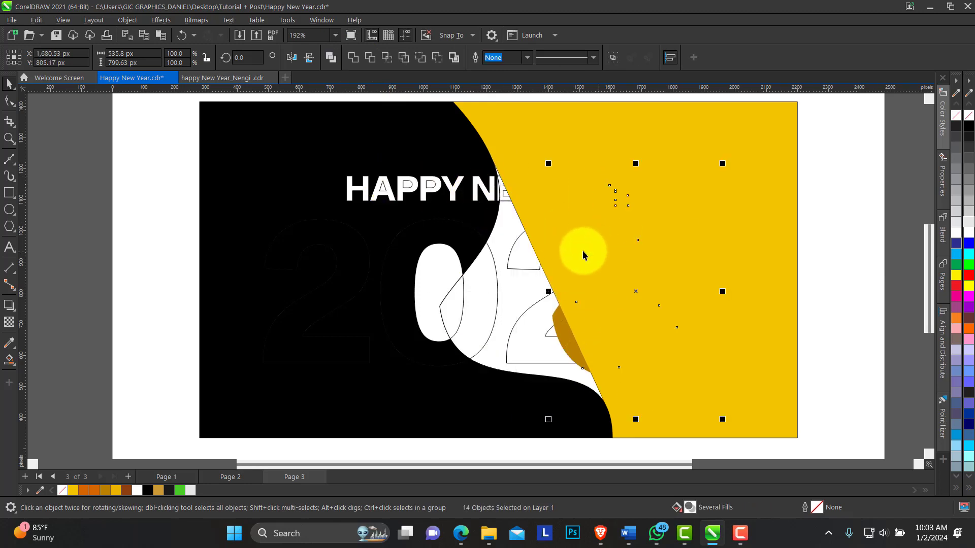
pyautogui.hotkey('ctrl', 'z')
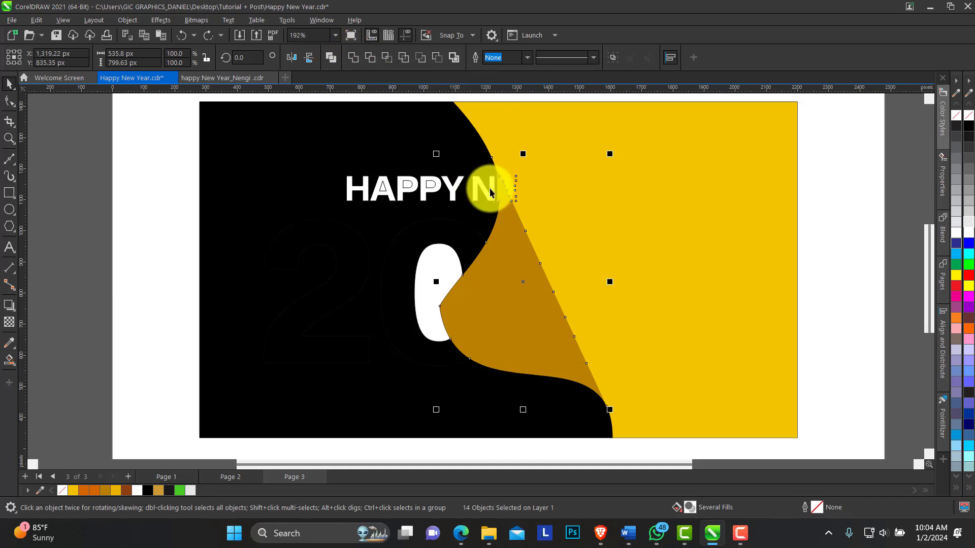
pyautogui.hotkey('ctrl', 'l')
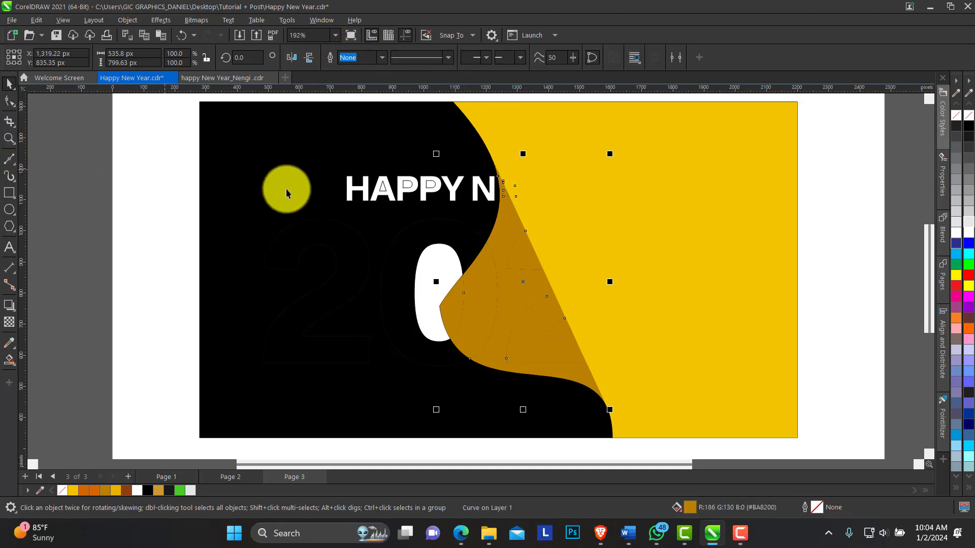
pyautogui.hotkey('ctrl', 'z')
# Try moving the black background shape aside to inspect its letter cutouts, and undo the move.
pyautogui.click(466, 98)
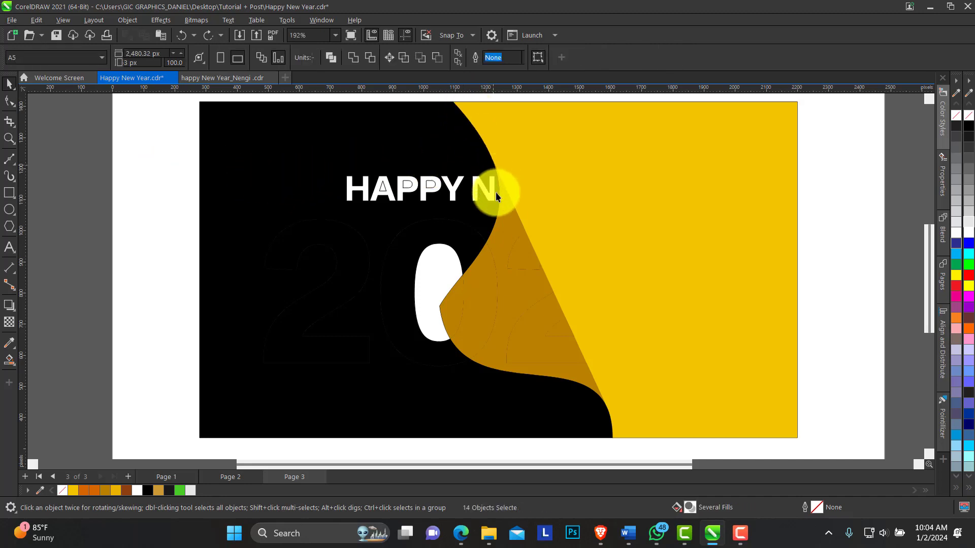
pyautogui.click(494, 193)
pyautogui.moveTo(481, 193); pyautogui.dragTo(439, 204)
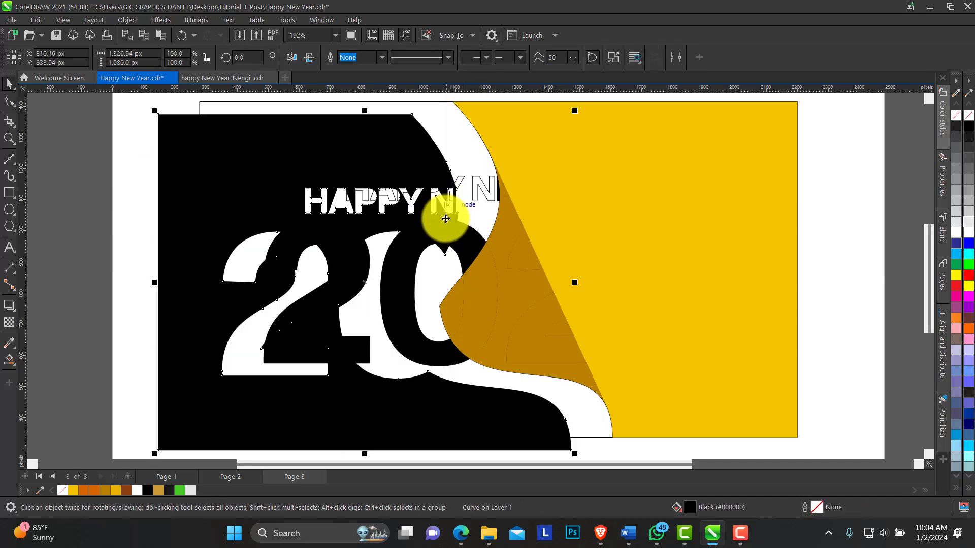
pyautogui.hotkey('ctrl', 'z')
# Try welding the five golden brown pieces inside the large numerals, test the result by moving it, and undo the move.
pyautogui.click(515, 235)
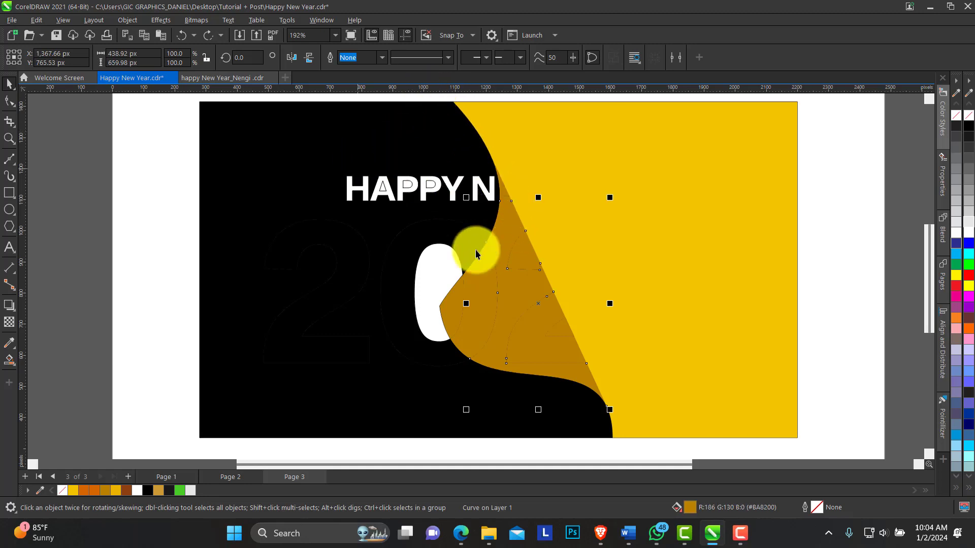
pyautogui.click(480, 294)
pyautogui.keyDown('shift'); pyautogui.click(455, 315); pyautogui.keyUp('shift')
pyautogui.keyDown('shift'); pyautogui.click(514, 296); pyautogui.keyUp('shift')
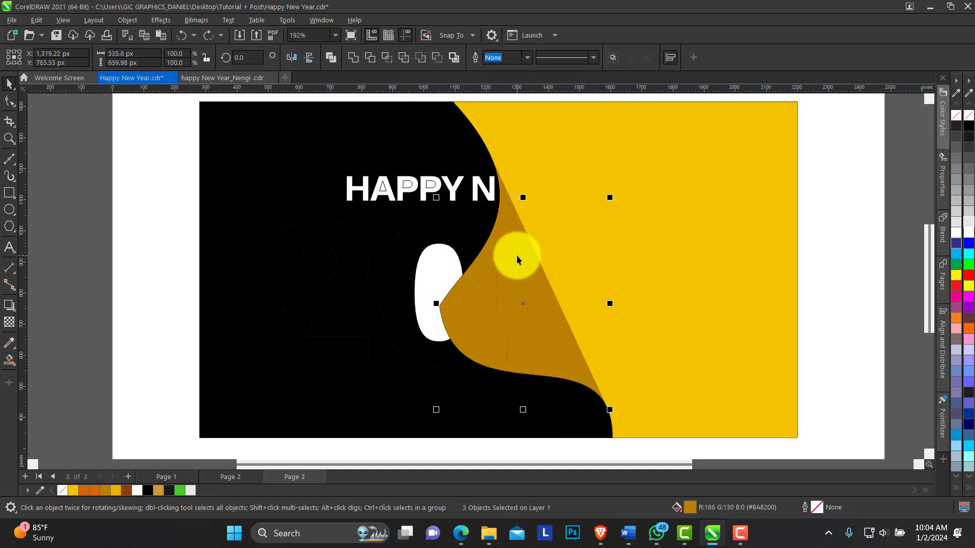
pyautogui.keyDown('shift'); pyautogui.click(516, 255); pyautogui.keyUp('shift')
pyautogui.keyDown('shift'); pyautogui.click(507, 220); pyautogui.keyUp('shift')
pyautogui.keyDown('shift'); pyautogui.click(564, 333); pyautogui.keyUp('shift')
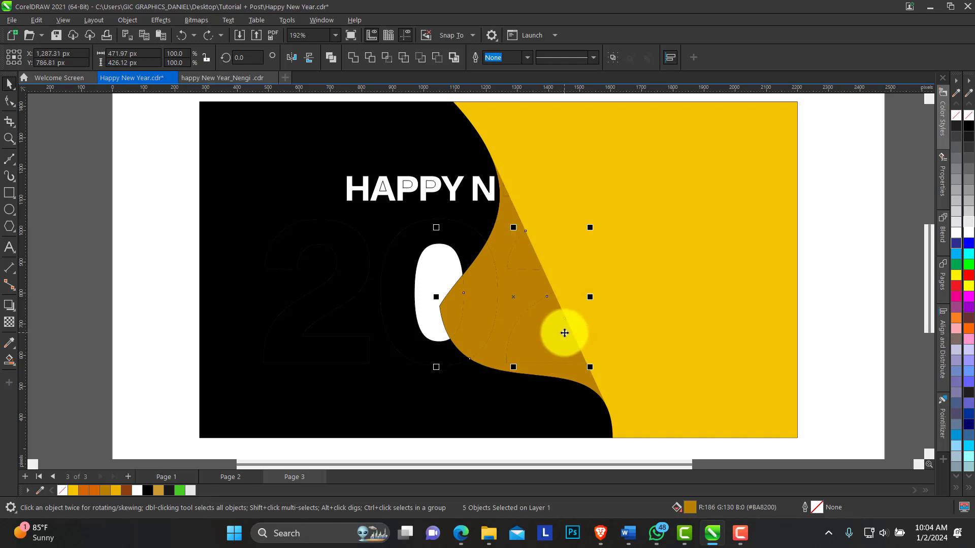
pyautogui.click(350, 59)
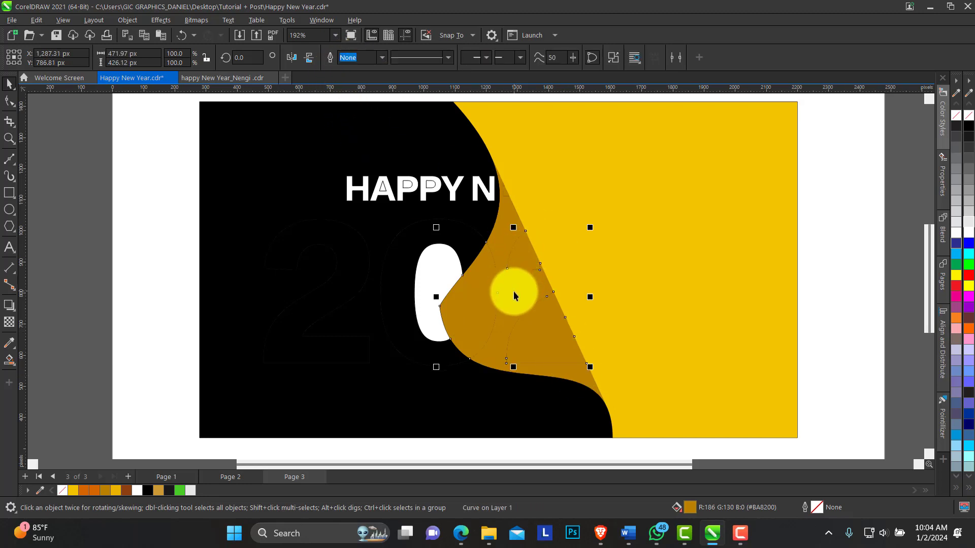
pyautogui.moveTo(630, 304); pyautogui.dragTo(629, 303)
pyautogui.hotkey('ctrl', 'z')
# Try repeatedly to trim the golden brown numeral pieces against the large surrounding golden brown piece.
pyautogui.keyDown('shift'); pyautogui.click(518, 270); pyautogui.keyUp('shift')
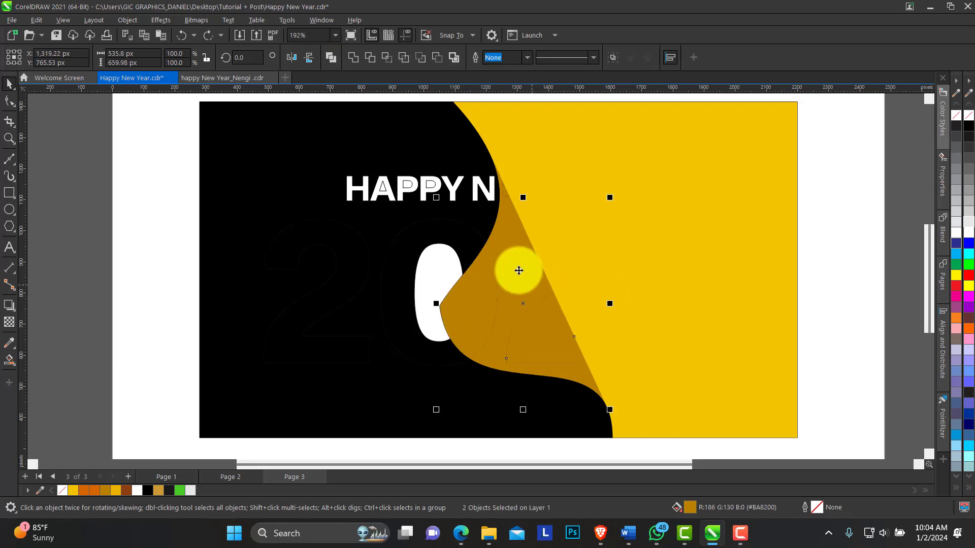
pyautogui.click(370, 58)
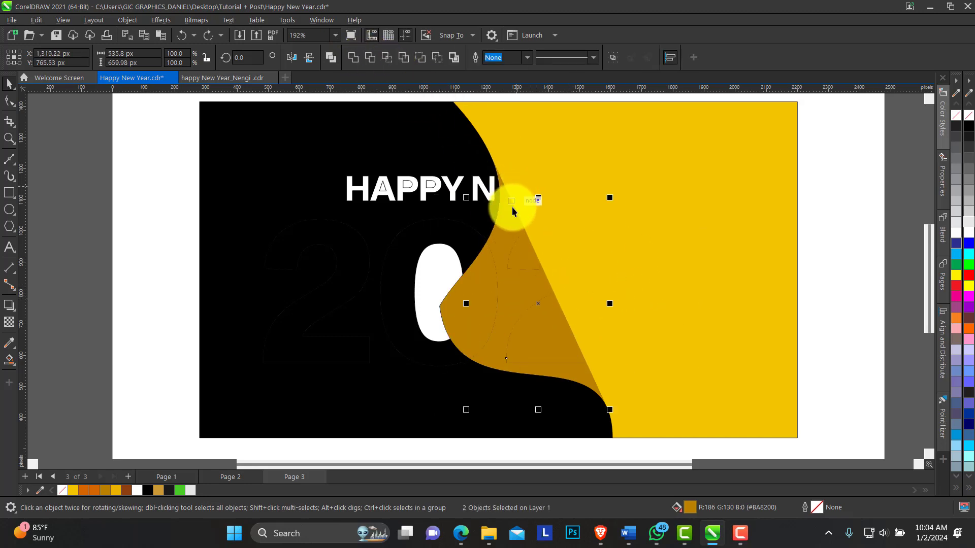
pyautogui.click(524, 264)
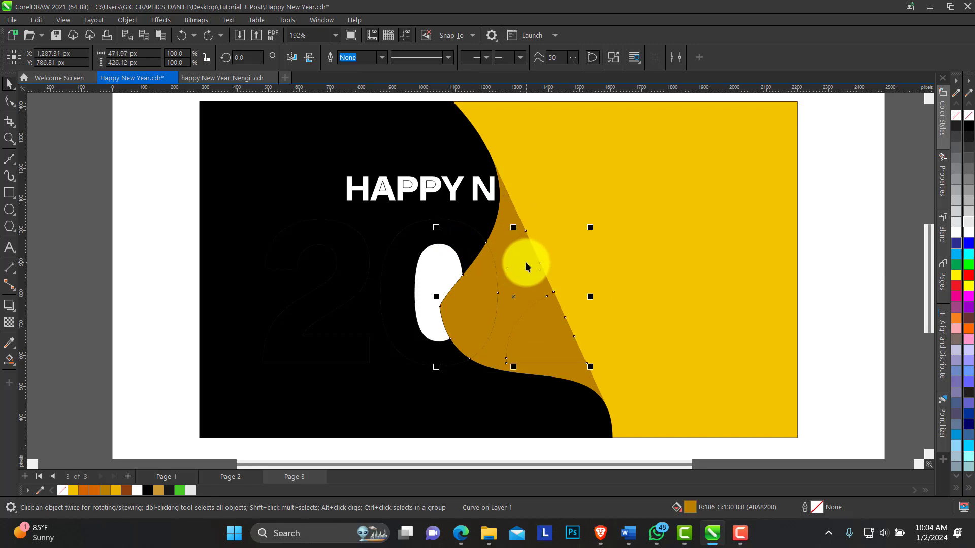
pyautogui.keyDown('shift'); pyautogui.click(513, 217); pyautogui.keyUp('shift')
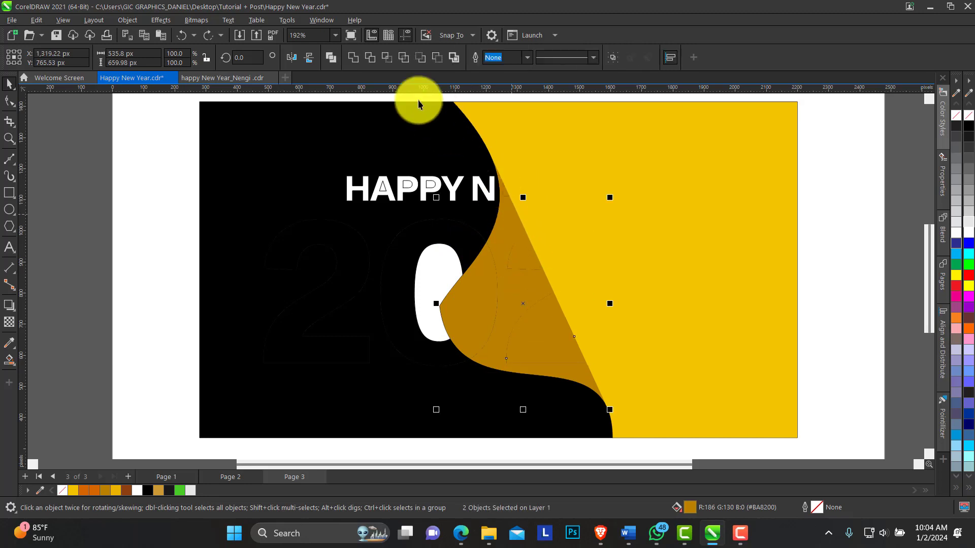
pyautogui.click(370, 58)
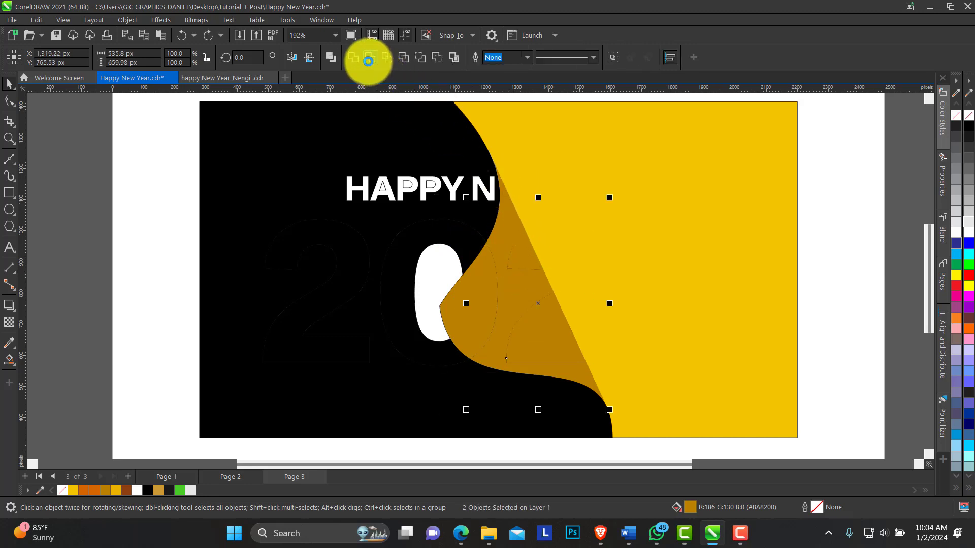
pyautogui.click(511, 235)
pyautogui.keyDown('shift'); pyautogui.click(507, 220); pyautogui.keyUp('shift')
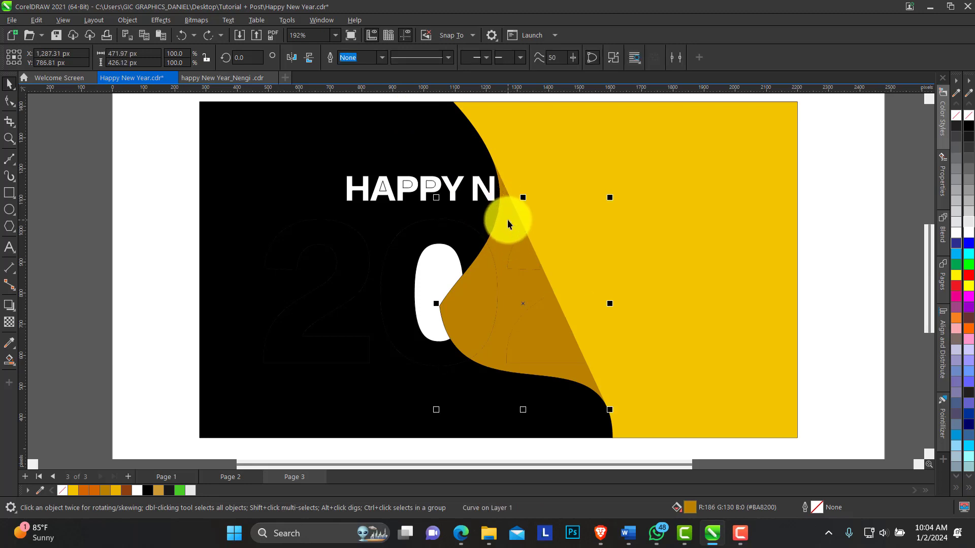
pyautogui.click(370, 57)
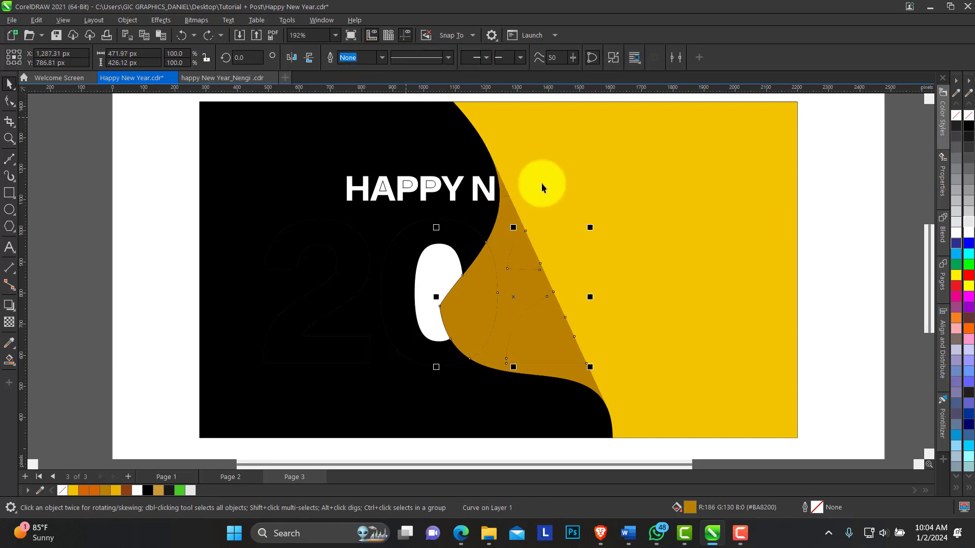
# Break apart the joined golden brown numeral curve and try welding the lower piece of the second 2 with the surrounding piece.
pyautogui.click(612, 58)
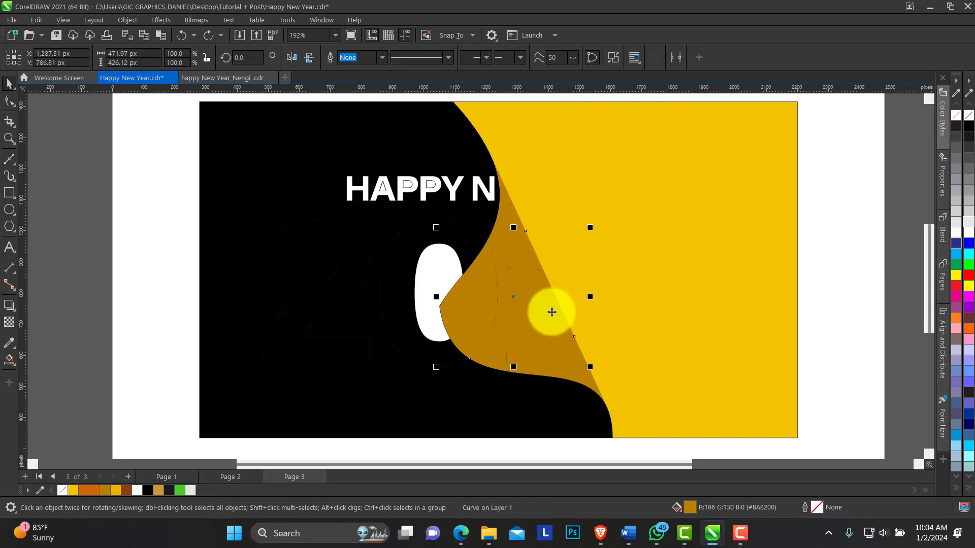
pyautogui.click(555, 364)
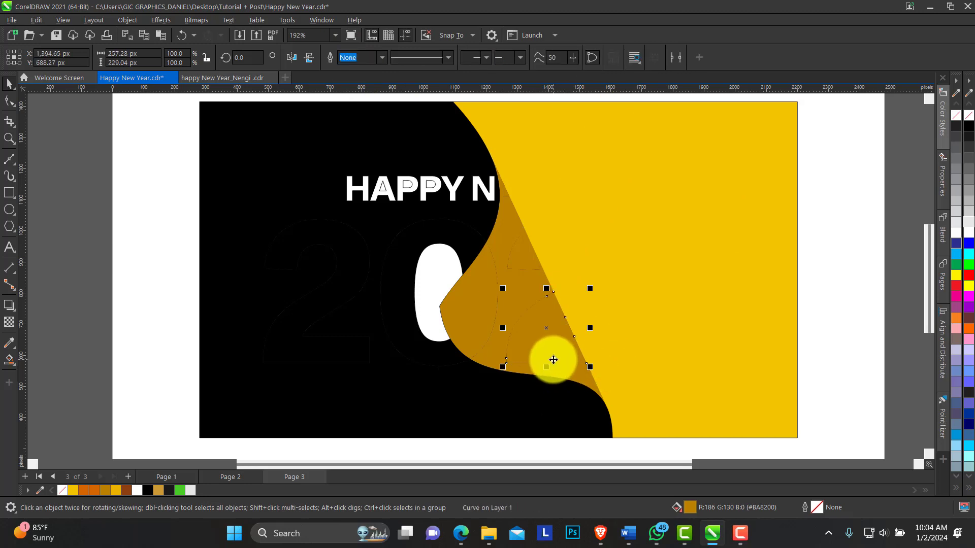
pyautogui.keyDown('shift'); pyautogui.click(559, 380); pyautogui.keyUp('shift')
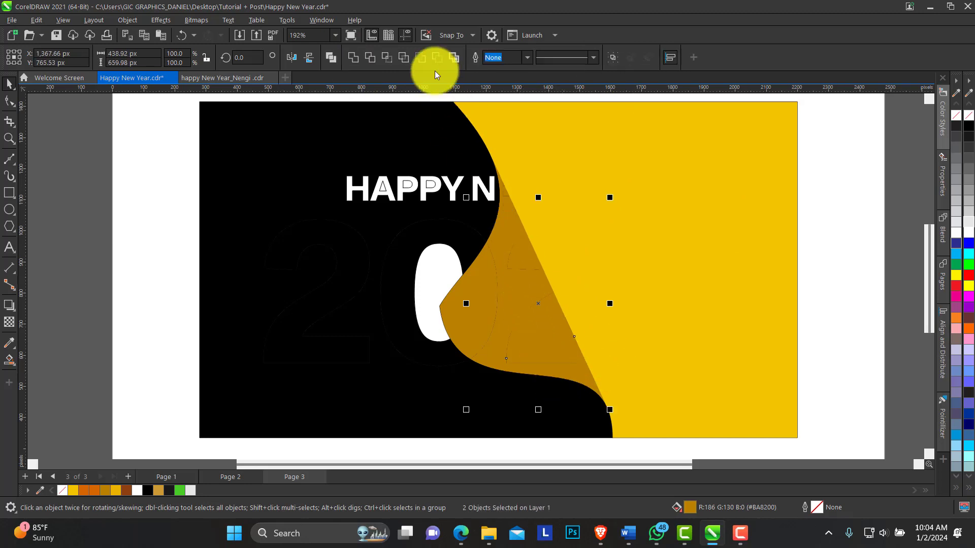
pyautogui.click(354, 57)
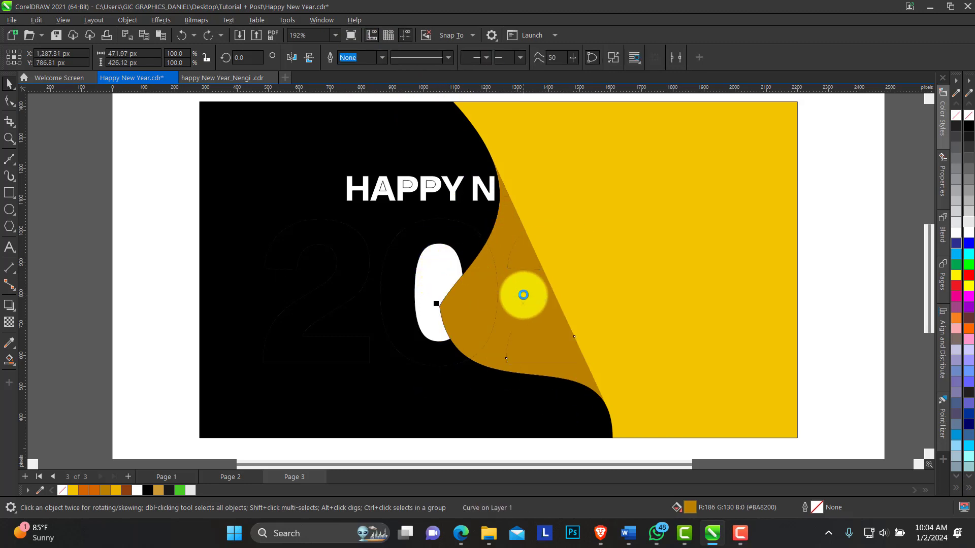
# Try moving the golden brown lower piece of the second 2 aside, and undo the move.
pyautogui.keyDown('shift'); pyautogui.click(524, 298); pyautogui.keyUp('shift')
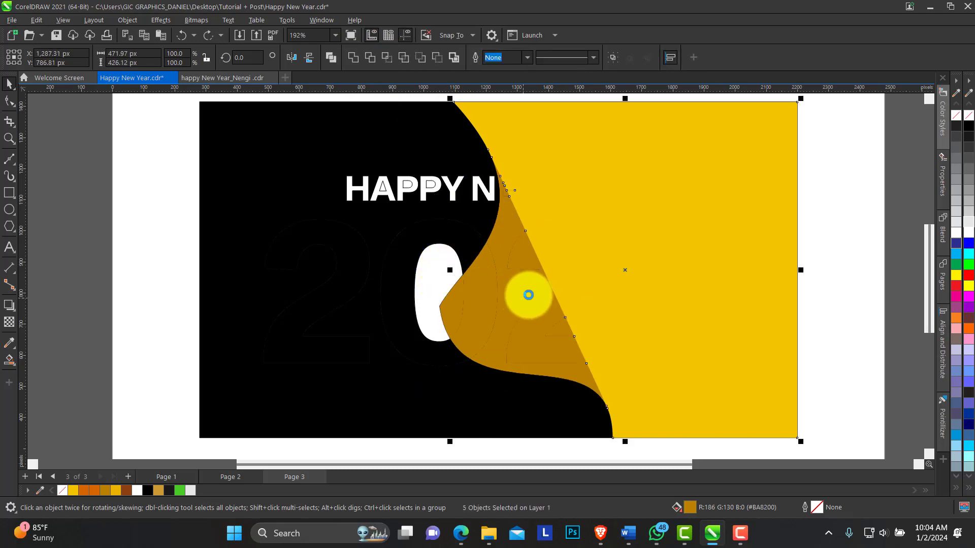
pyautogui.click(548, 317)
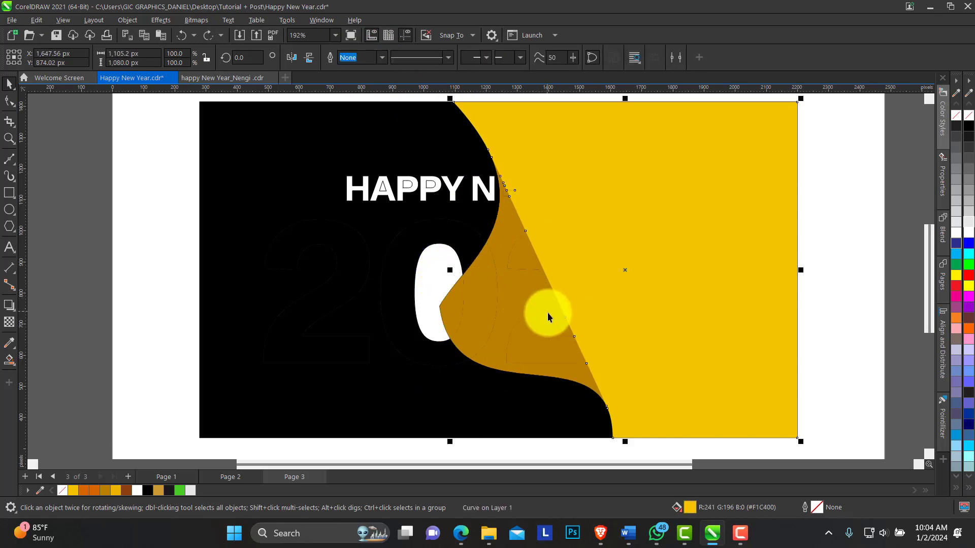
pyautogui.click(561, 366)
pyautogui.moveTo(554, 359); pyautogui.dragTo(482, 364)
pyautogui.hotkey('ctrl', 'z')
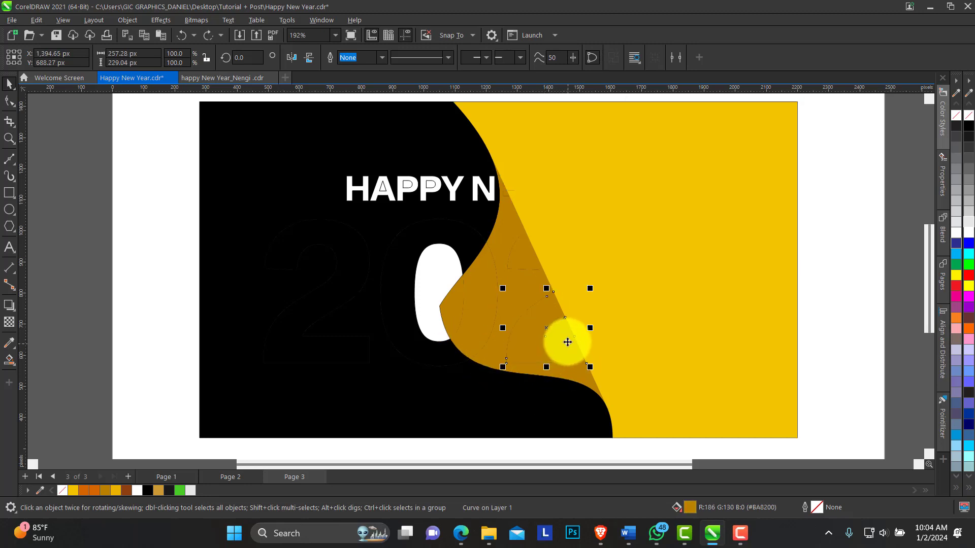
# Weld the golden brown pieces of the 0 and second 2 with the surrounding piece into one shape, checking with an undone move.
pyautogui.keyDown('shift'); pyautogui.click(564, 331); pyautogui.keyUp('shift')
pyautogui.keyDown('shift'); pyautogui.click(574, 380); pyautogui.keyUp('shift')
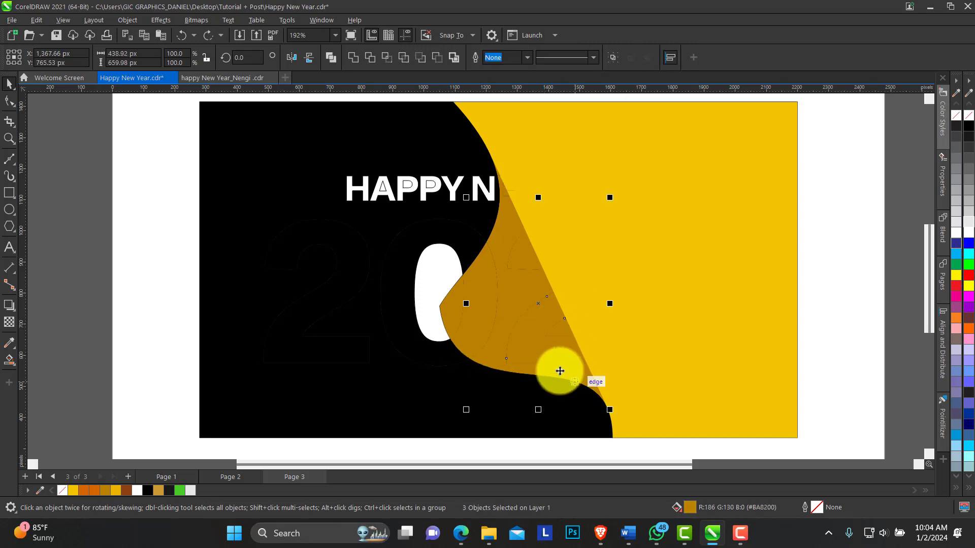
pyautogui.keyDown('shift'); pyautogui.click(518, 260); pyautogui.keyUp('shift')
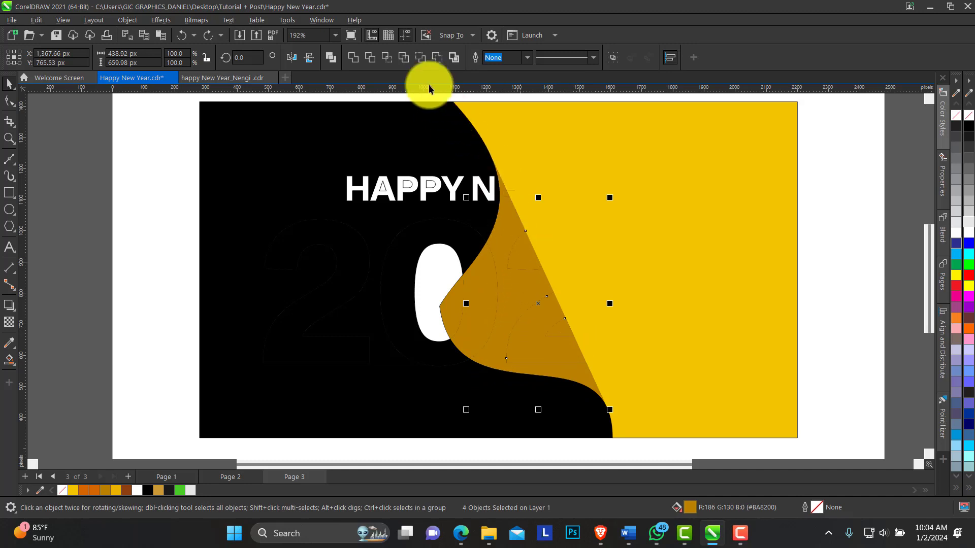
pyautogui.click(352, 59)
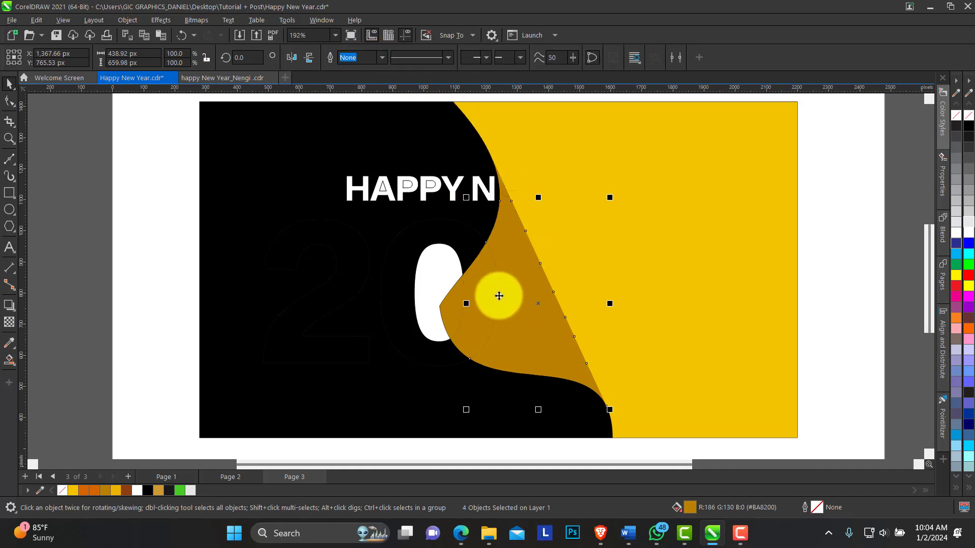
pyautogui.keyDown('shift'); pyautogui.click(448, 298); pyautogui.keyUp('shift')
pyautogui.keyDown('shift'); pyautogui.click(474, 255); pyautogui.keyUp('shift')
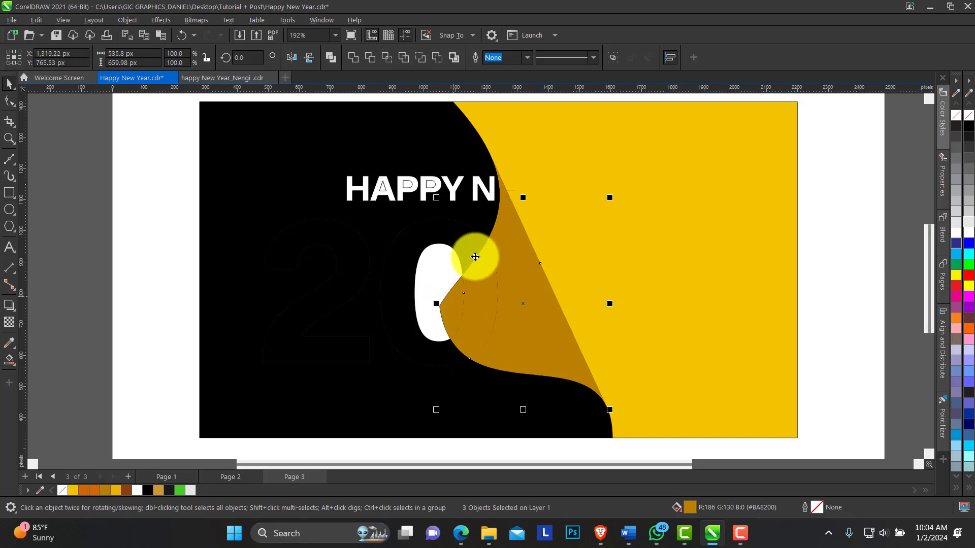
pyautogui.click(354, 62)
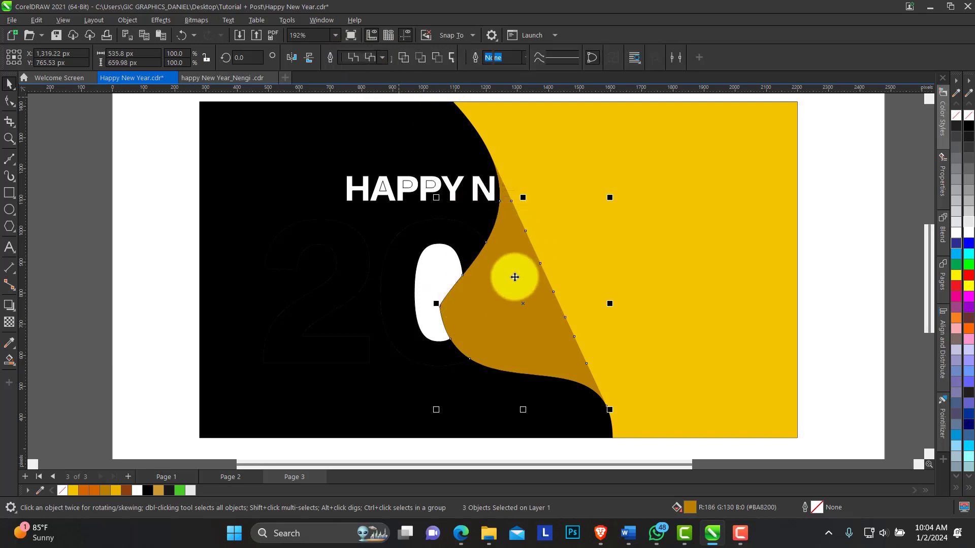
pyautogui.moveTo(515, 261); pyautogui.dragTo(614, 257)
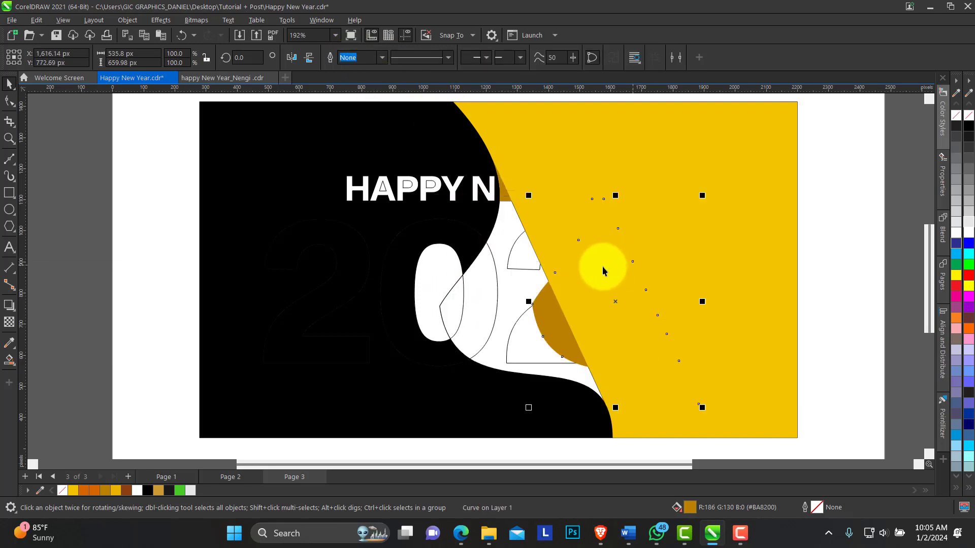
pyautogui.hotkey('ctrl', 'z')
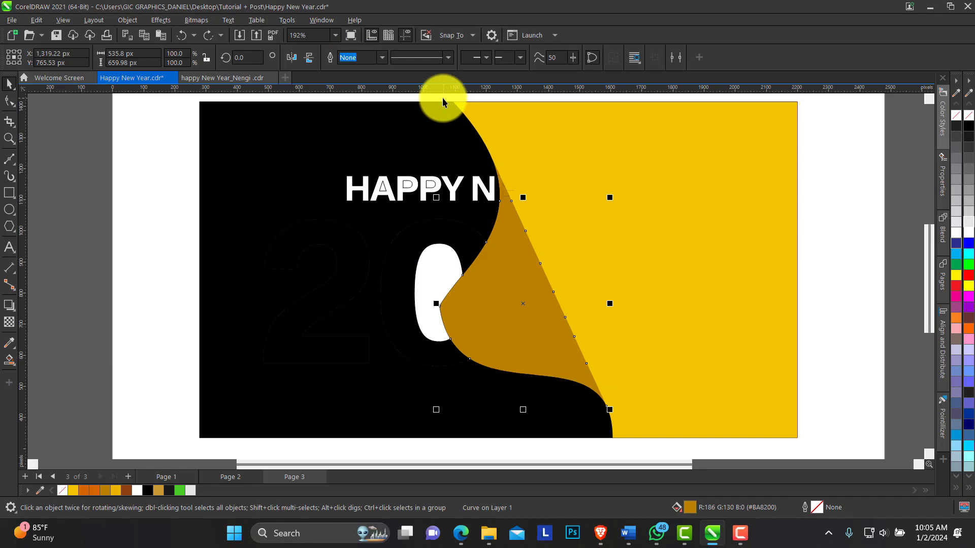
# Weld the small pieces beside the N of NEW into the golden brown shape, test the result by moving it, and undo the move.
pyautogui.click(510, 192)
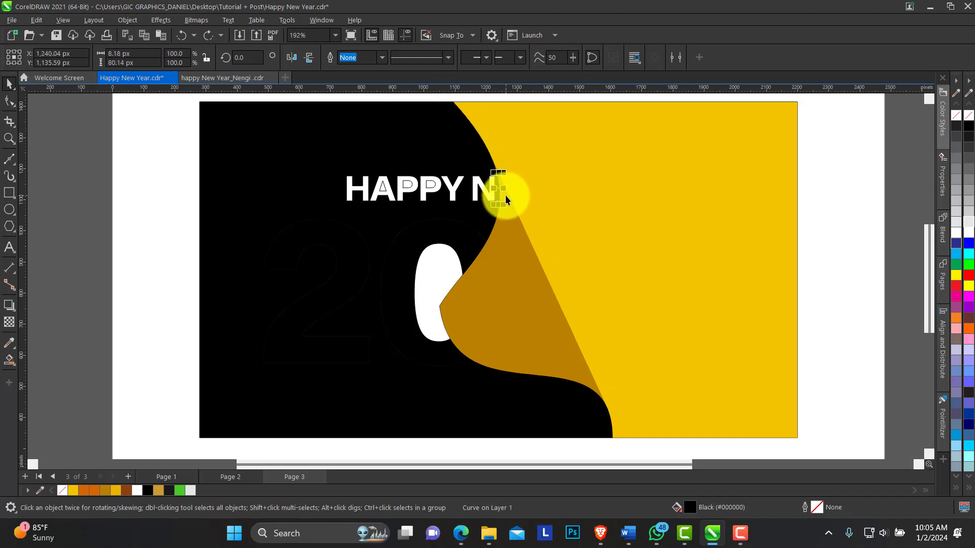
pyautogui.keyDown('shift'); pyautogui.click(505, 195); pyautogui.keyUp('shift')
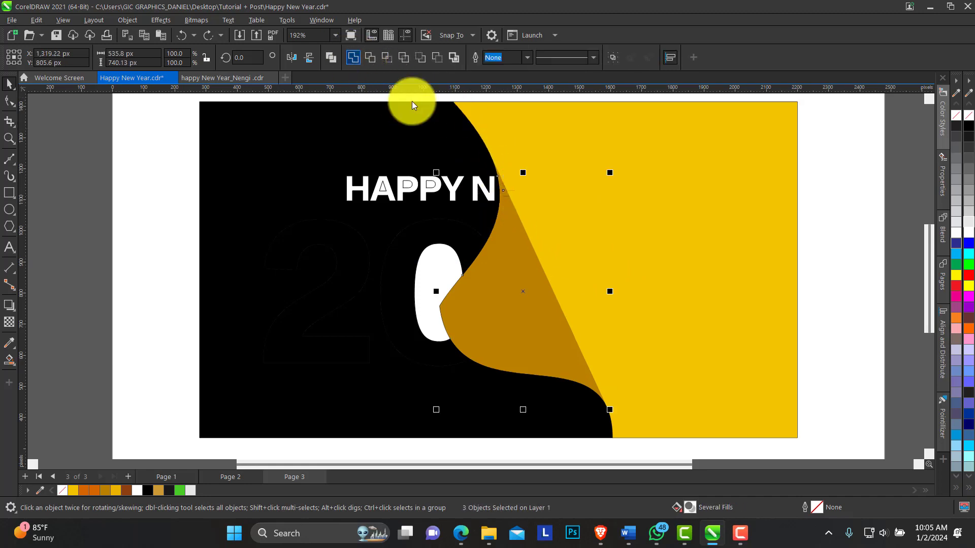
pyautogui.moveTo(522, 242); pyautogui.dragTo(617, 269)
pyautogui.hotkey('ctrl', 'z')
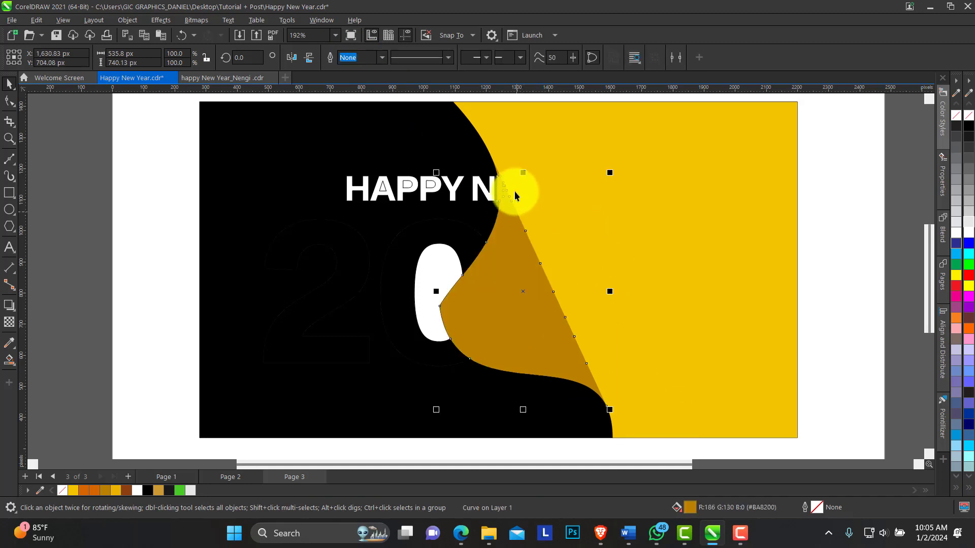
# Weld the leftover small pieces beside the N of NEW, and check the black background by moving it aside and undoing the move.
pyautogui.moveTo(481, 96); pyautogui.dragTo(512, 205)
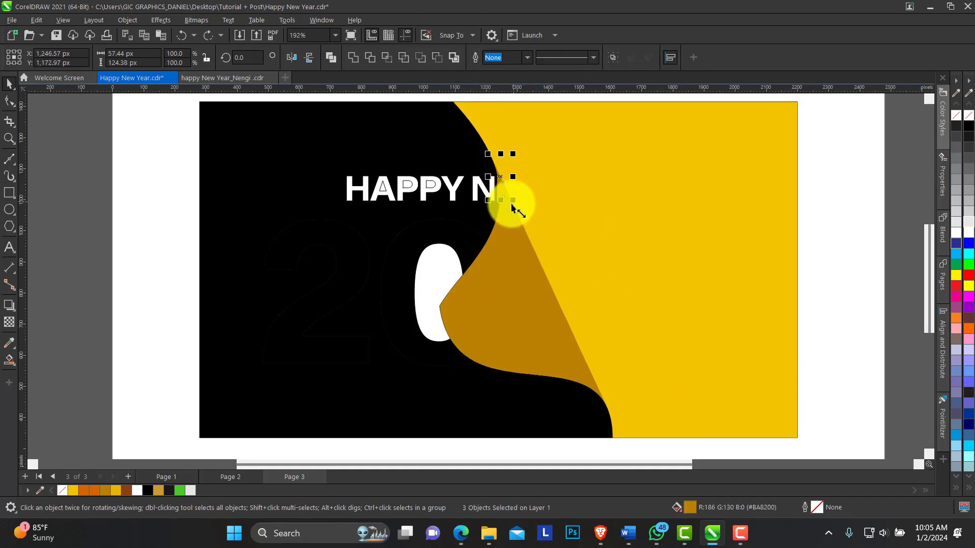
pyautogui.click(352, 57)
pyautogui.moveTo(365, 160); pyautogui.dragTo(243, 166)
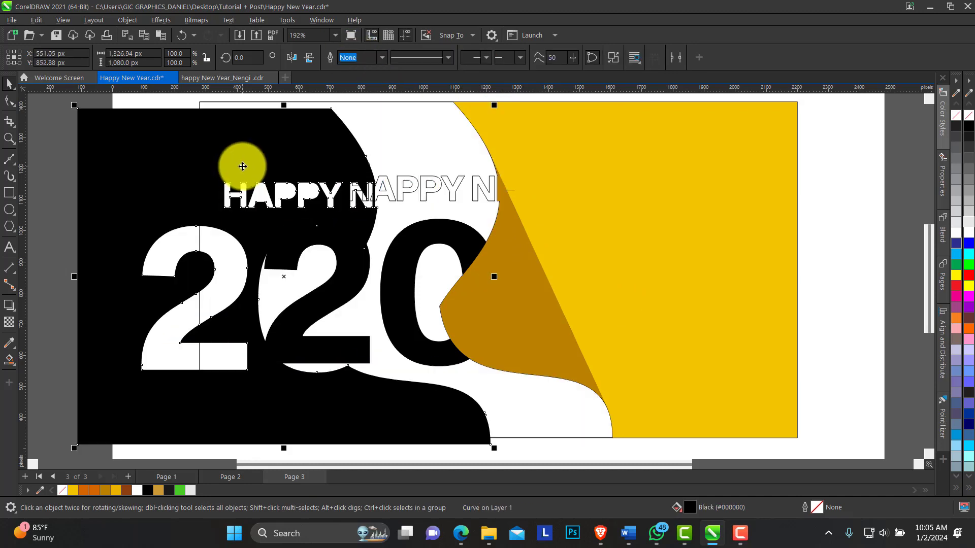
pyautogui.hotkey('ctrl', 'z')
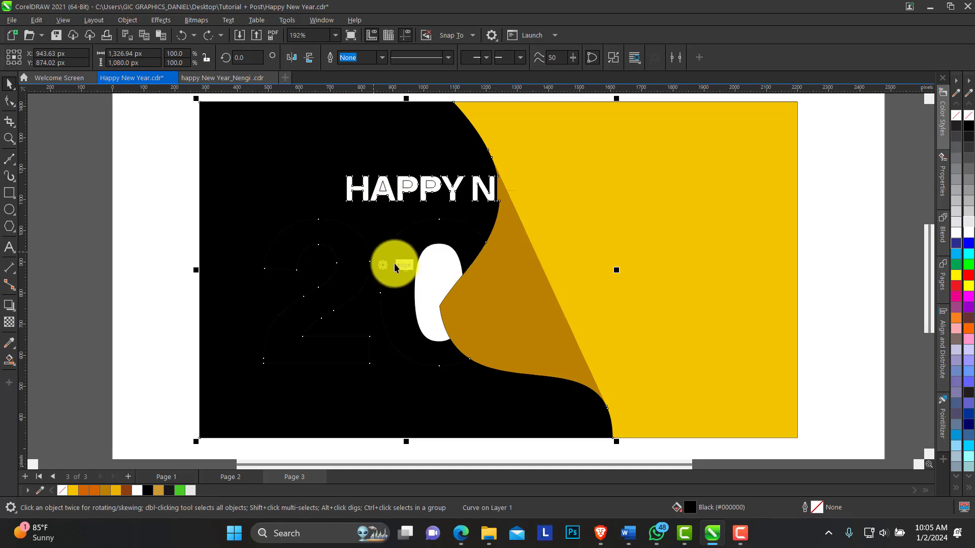
# Fill the lettering pieces over the yellow background with white and combine them into one curve.
pyautogui.click(445, 260)
pyautogui.click(571, 220)
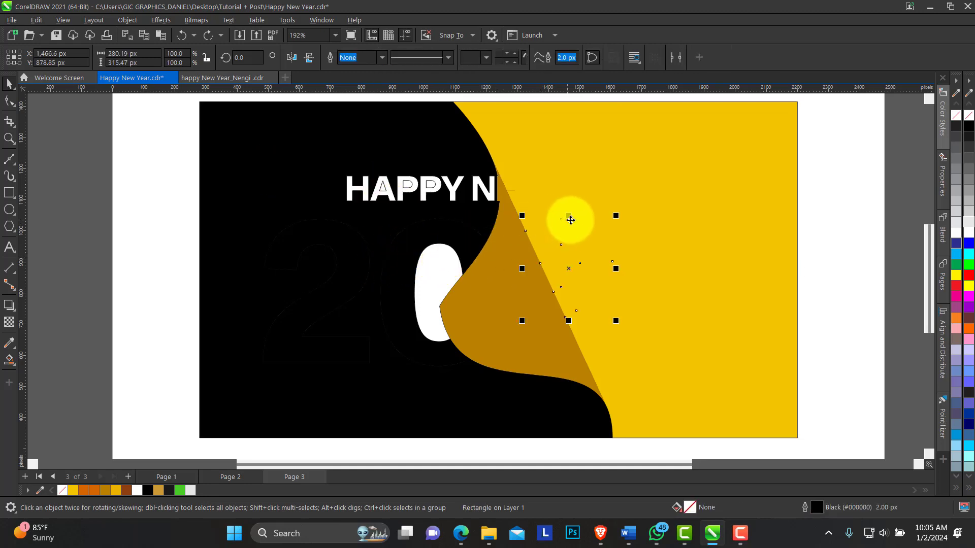
pyautogui.moveTo(855, 149); pyautogui.dragTo(506, 366)
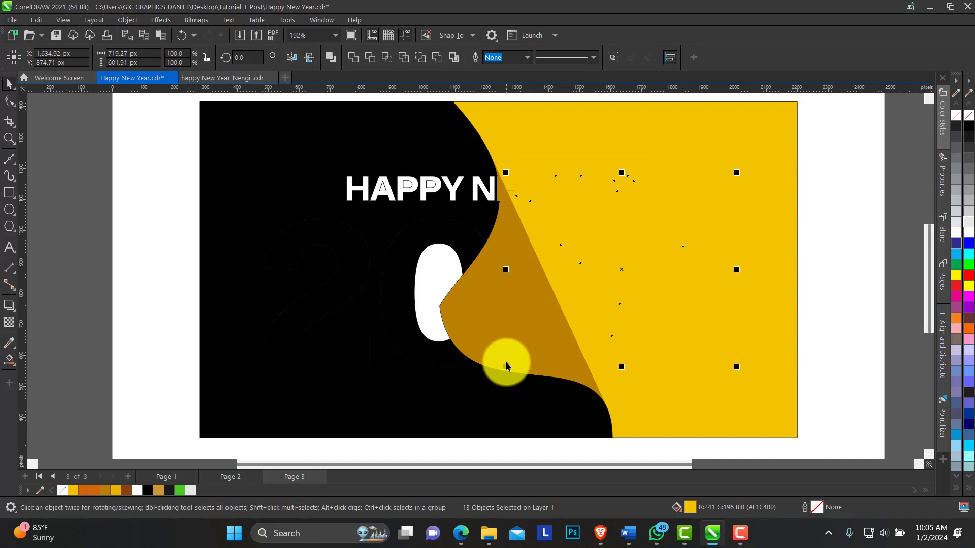
pyautogui.click(970, 233)
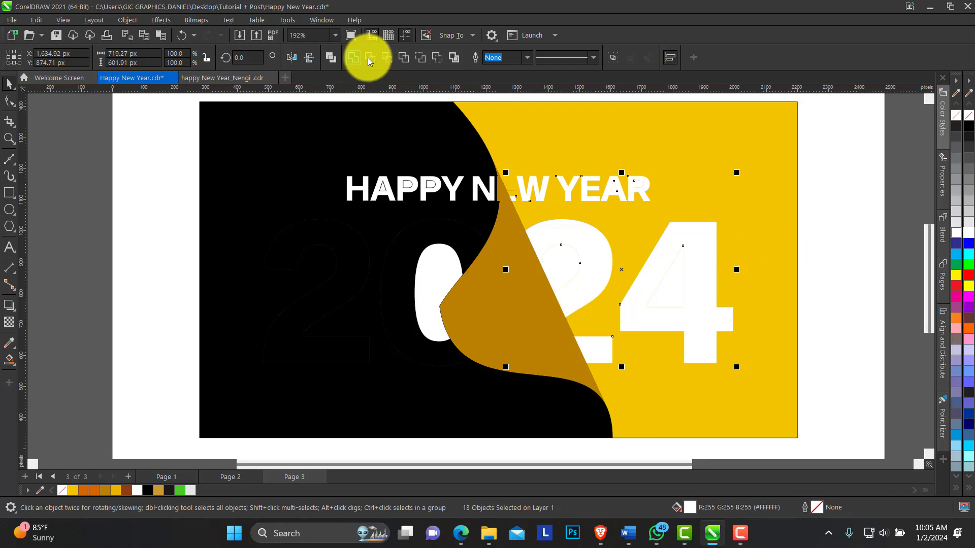
pyautogui.click(334, 57)
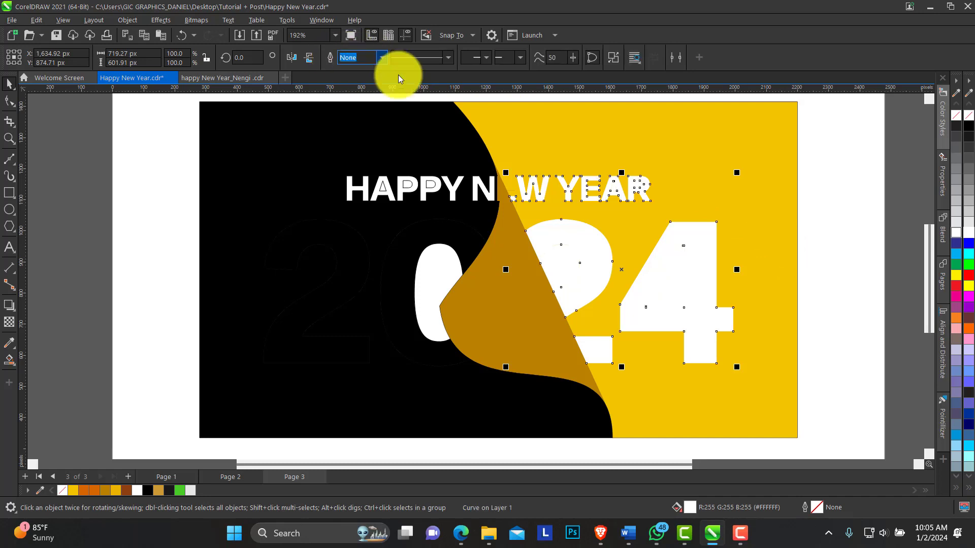
# Undo the last combine and delete the separate white inner pieces of the 4 and the second 2.
pyautogui.hotkey('ctrl', 'z')
pyautogui.click(822, 228)
pyautogui.click(677, 289)
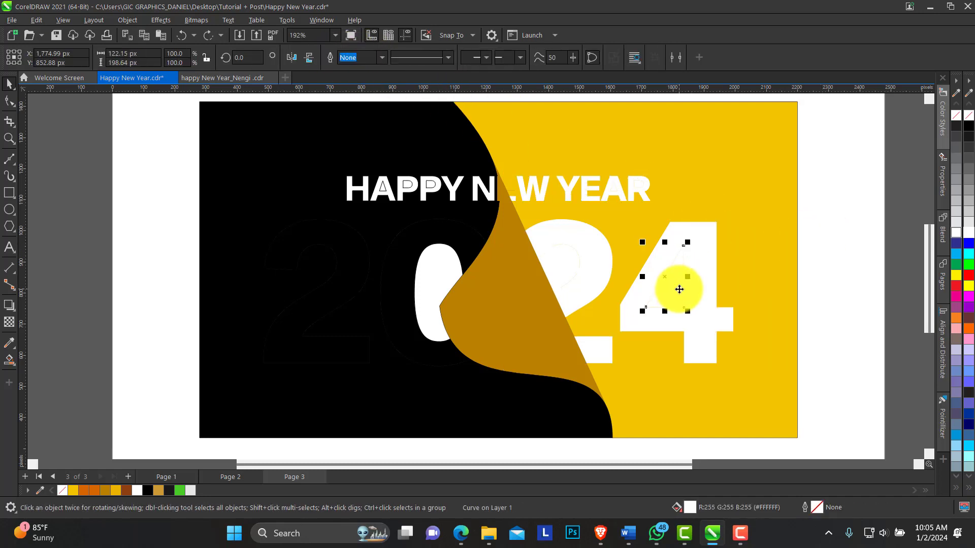
pyautogui.press('Delete')
pyautogui.click(568, 264)
pyautogui.press('Delete')
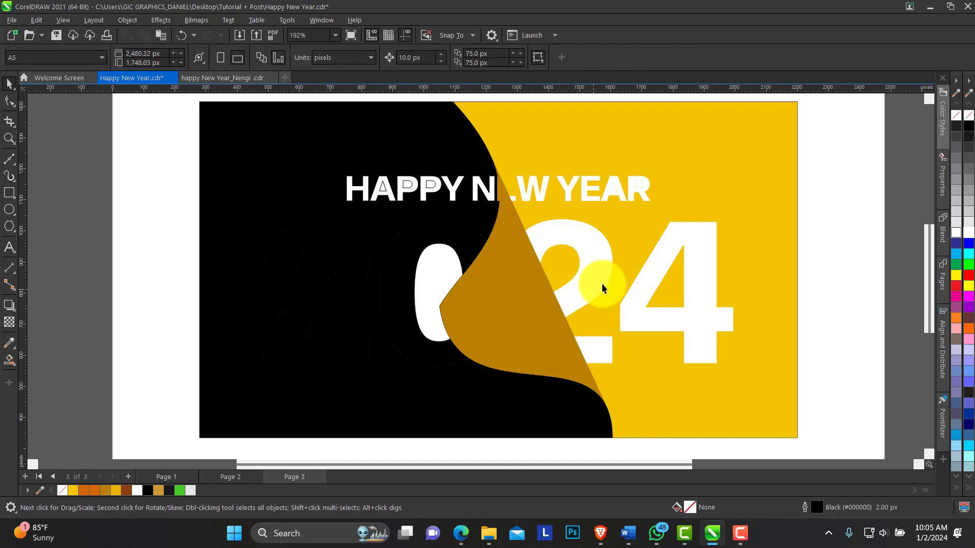
# Test the second 2 by moving it, undo the move, and weld it with the 4 into one curve.
pyautogui.moveTo(597, 282); pyautogui.dragTo(654, 283)
pyautogui.hotkey('ctrl', 'z')
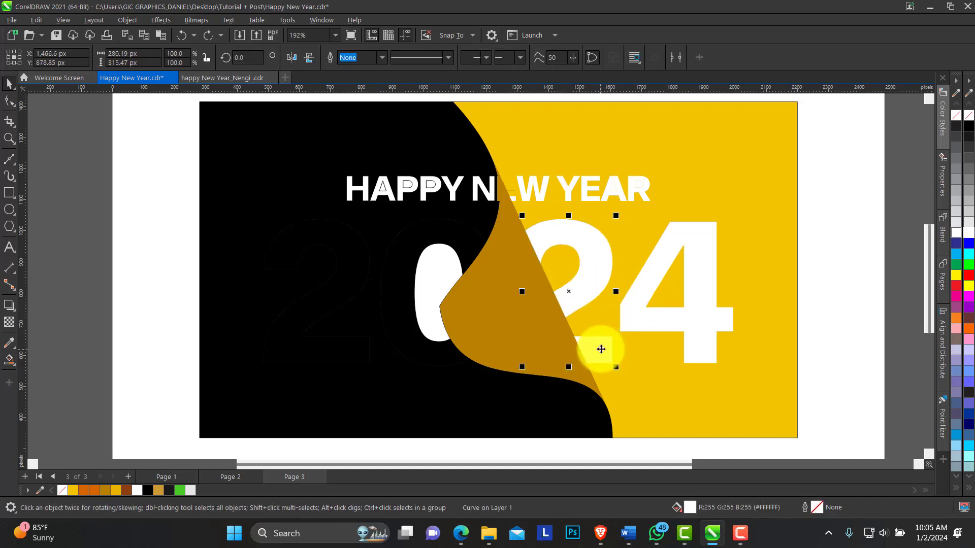
pyautogui.keyDown('shift'); pyautogui.click(676, 318); pyautogui.keyUp('shift')
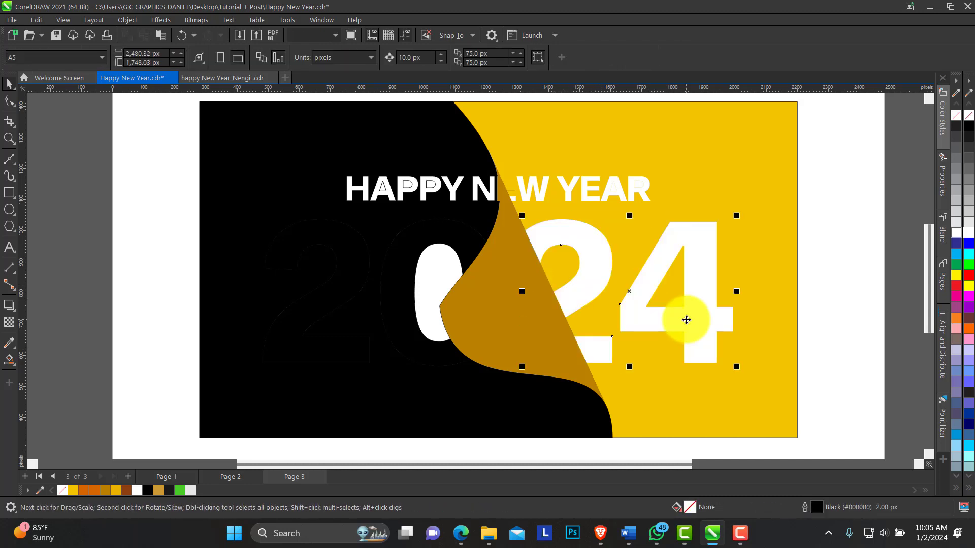
pyautogui.click(353, 59)
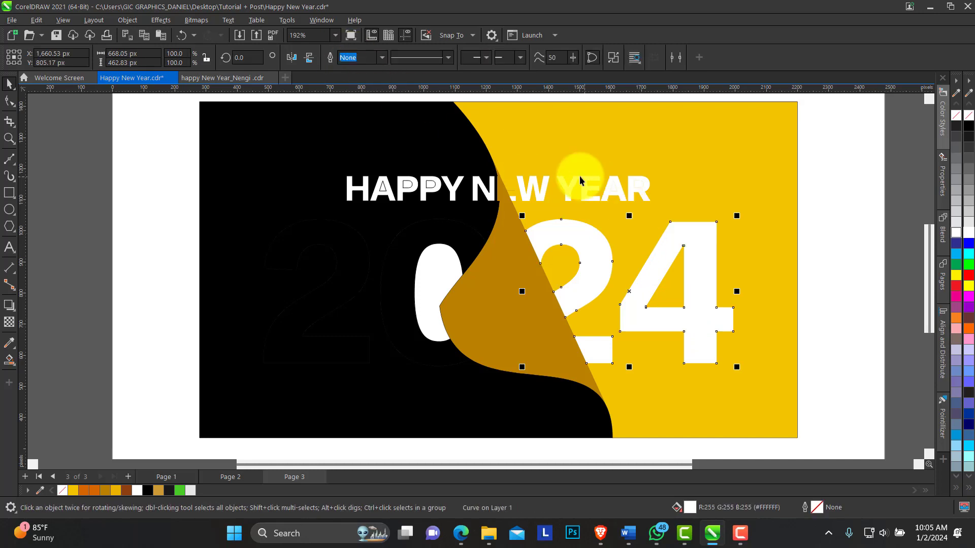
# Delete the white inner pieces of the A and R in YEAR.
pyautogui.click(623, 195)
pyautogui.press('Delete')
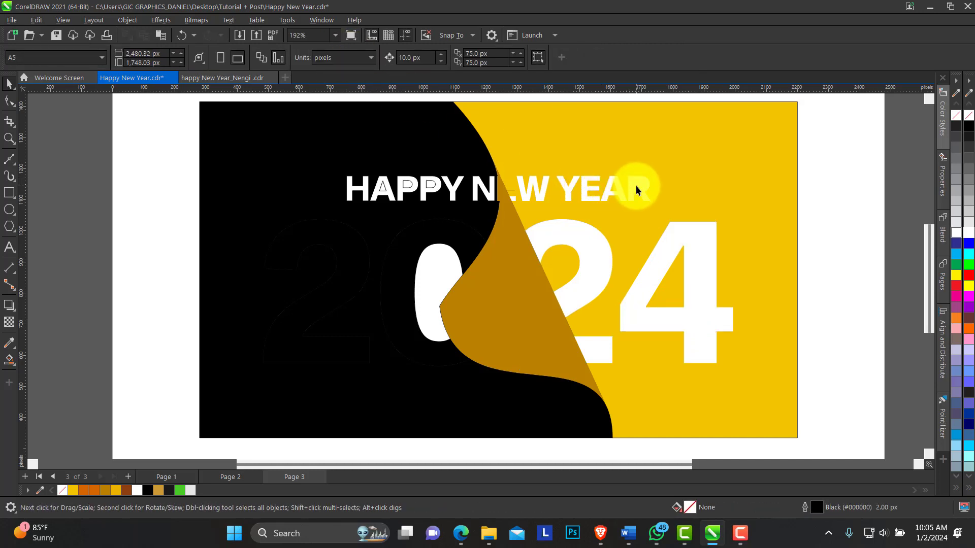
pyautogui.click(637, 187)
pyautogui.press('Delete')
# Fill the EW YEAR lettering pieces over the yellow background with white, and switch their fill to black.
pyautogui.click(510, 194)
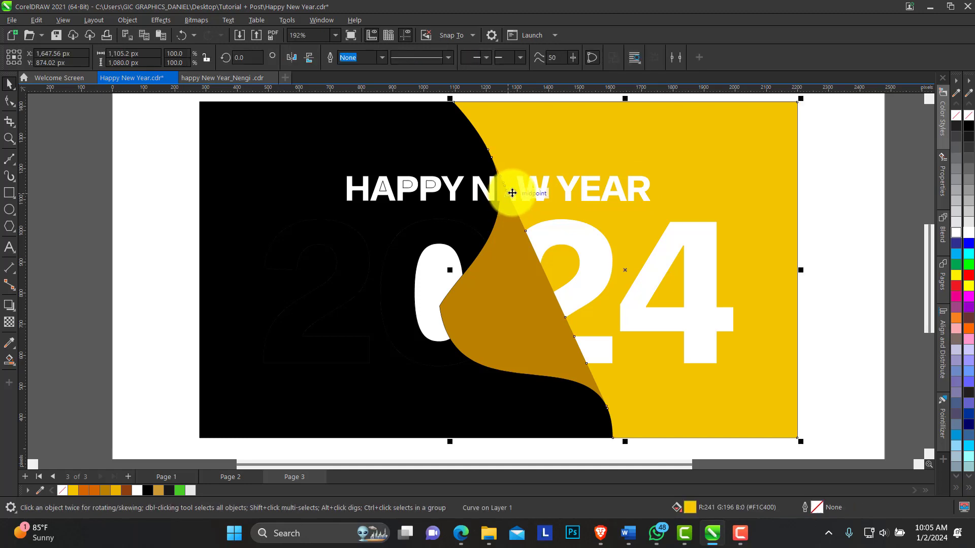
pyautogui.click(507, 179)
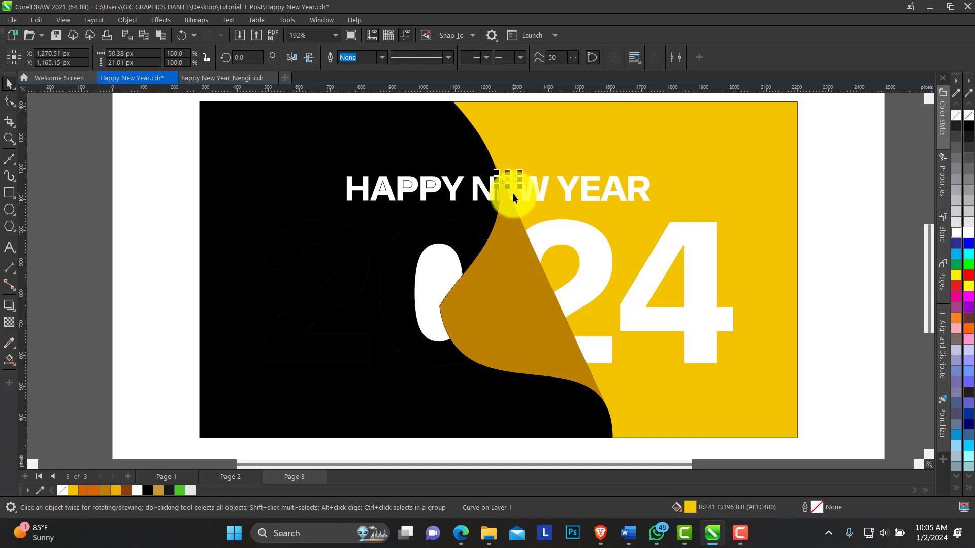
pyautogui.keyDown('shift'); pyautogui.click(513, 193); pyautogui.keyUp('shift')
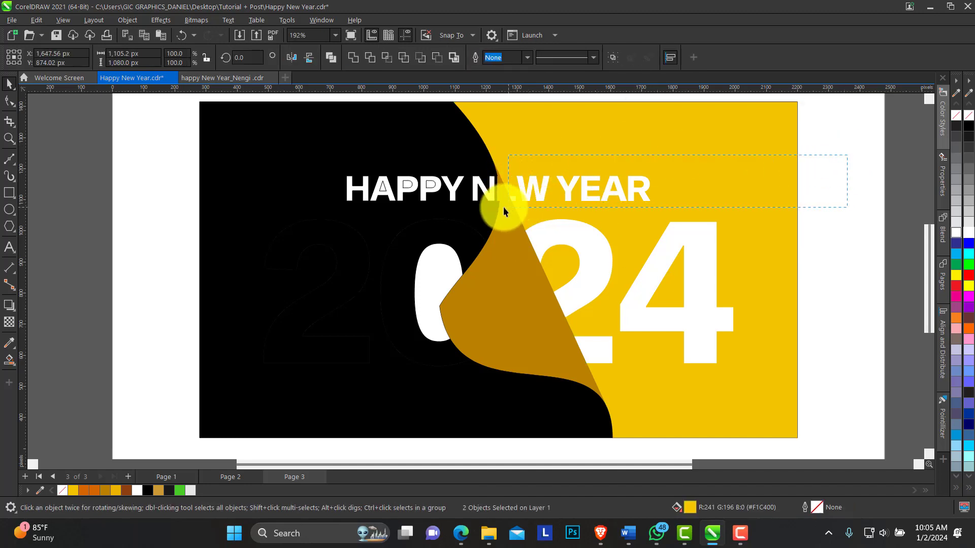
pyautogui.moveTo(503, 207); pyautogui.dragTo(499, 209)
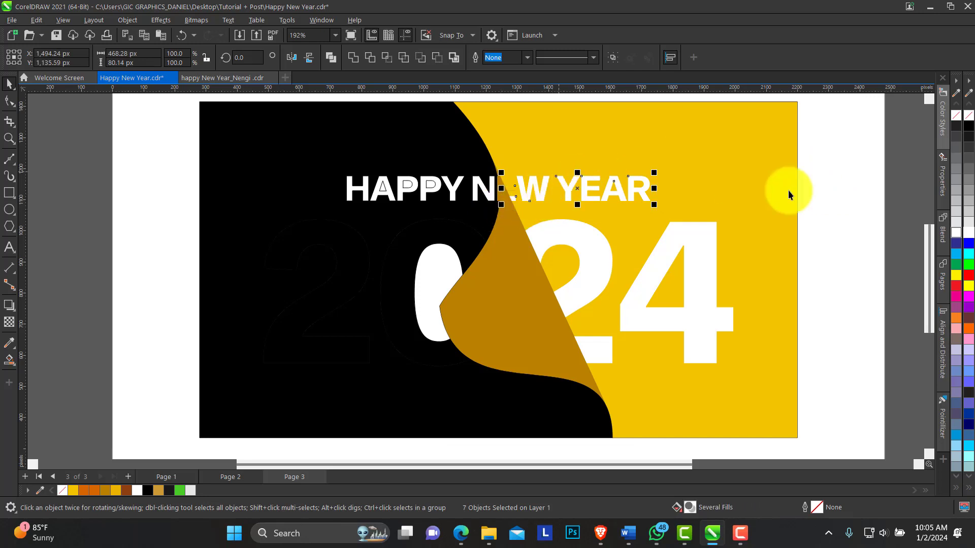
pyautogui.click(956, 232)
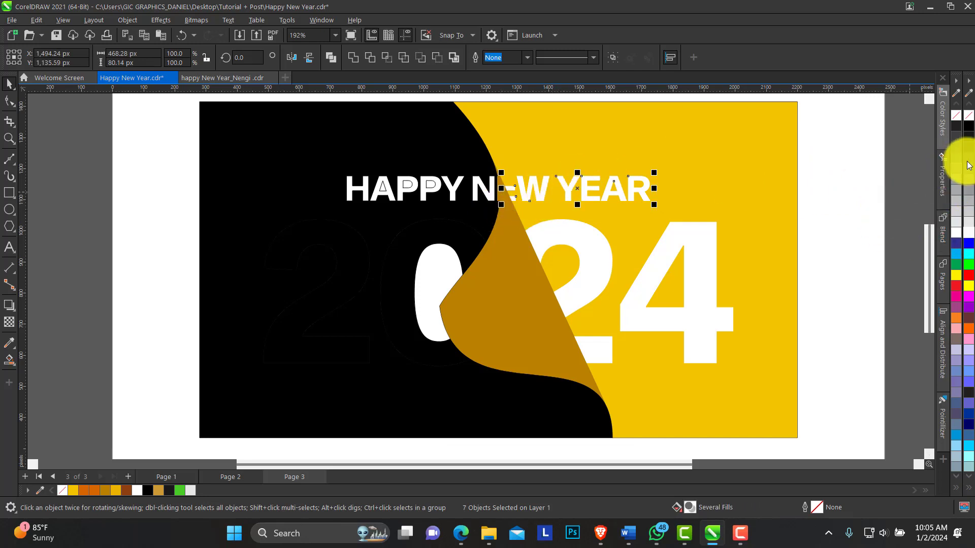
pyautogui.click(969, 127)
# Try to weld the E and W pieces of NEW, test the result by moving it, and undo.
pyautogui.moveTo(517, 181); pyautogui.dragTo(542, 194)
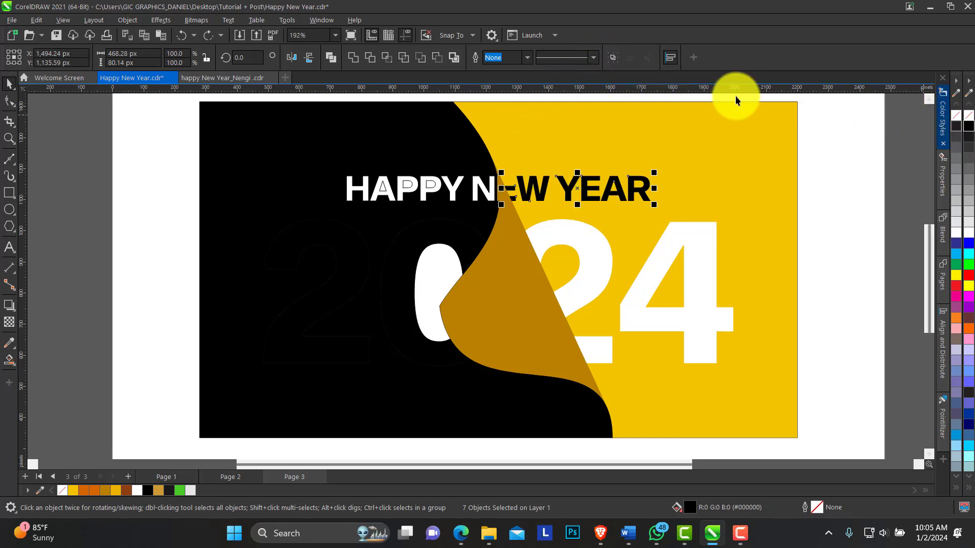
pyautogui.keyDown('shift'); pyautogui.click(526, 197); pyautogui.keyUp('shift')
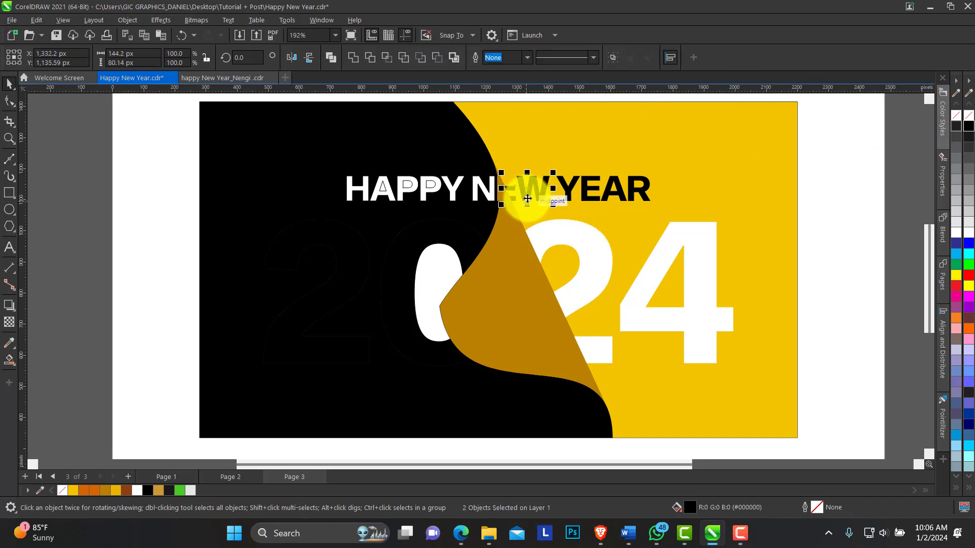
pyautogui.click(354, 62)
pyautogui.moveTo(549, 202); pyautogui.dragTo(570, 212)
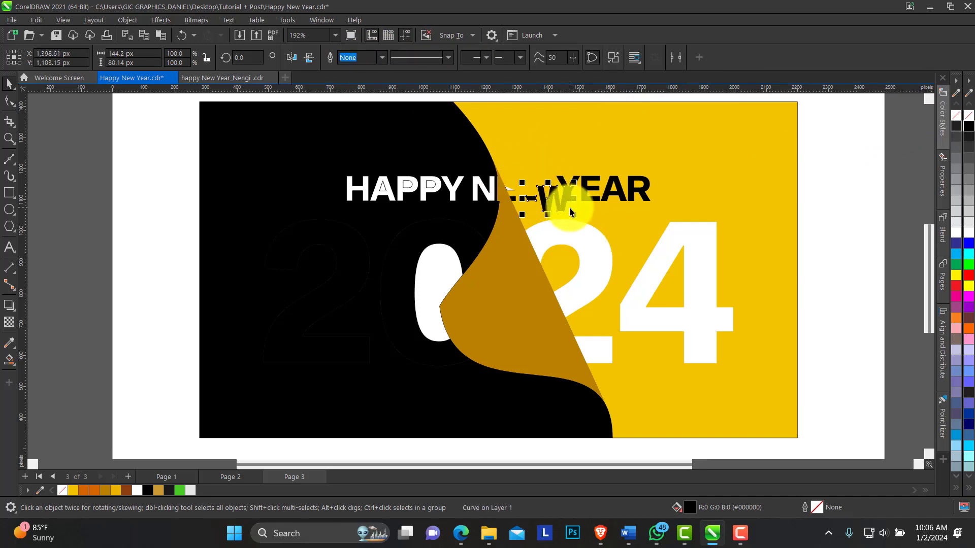
pyautogui.hotkey('ctrl', 'z')
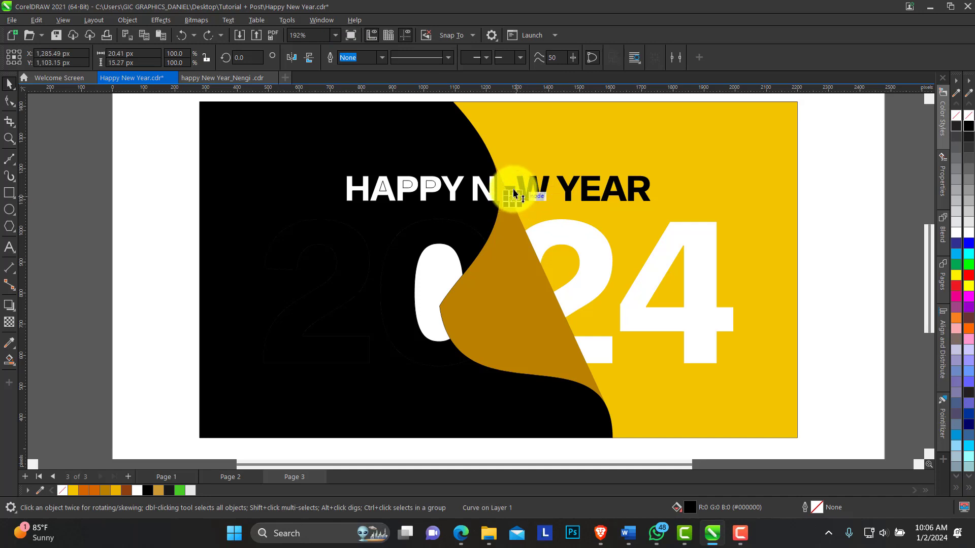
# Weld the EW YEAR lettering pieces into one curve, and fill both it and the 24 shape with black.
pyautogui.click(543, 195)
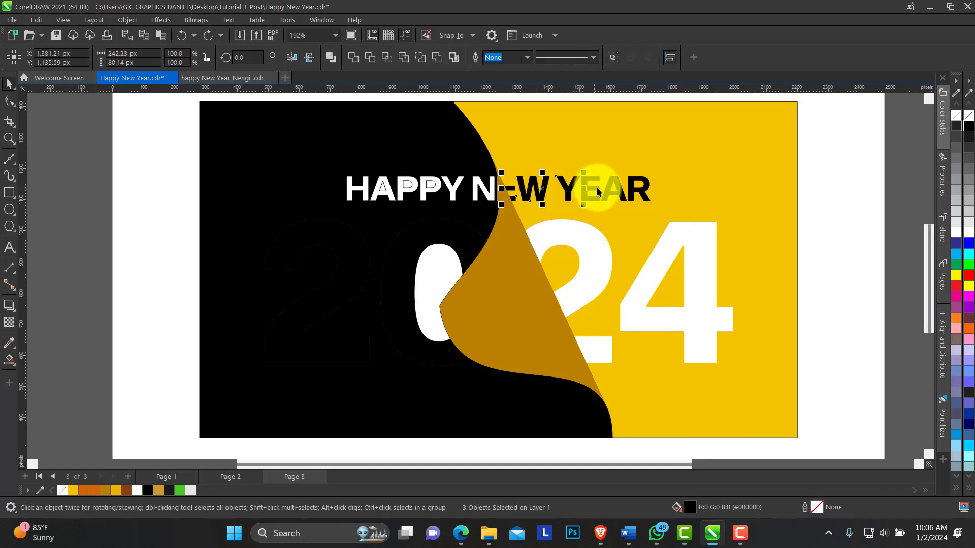
pyautogui.moveTo(504, 209); pyautogui.dragTo(498, 209)
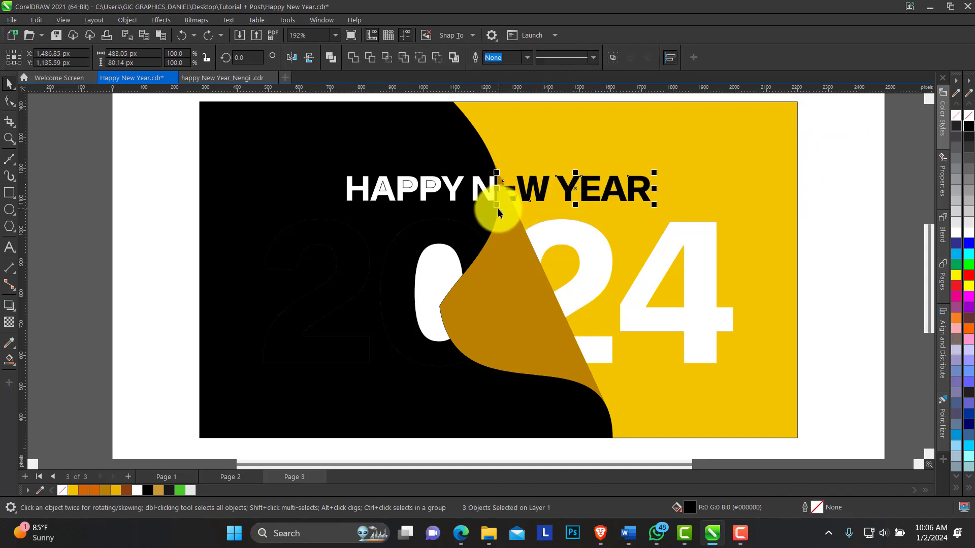
pyautogui.click(352, 57)
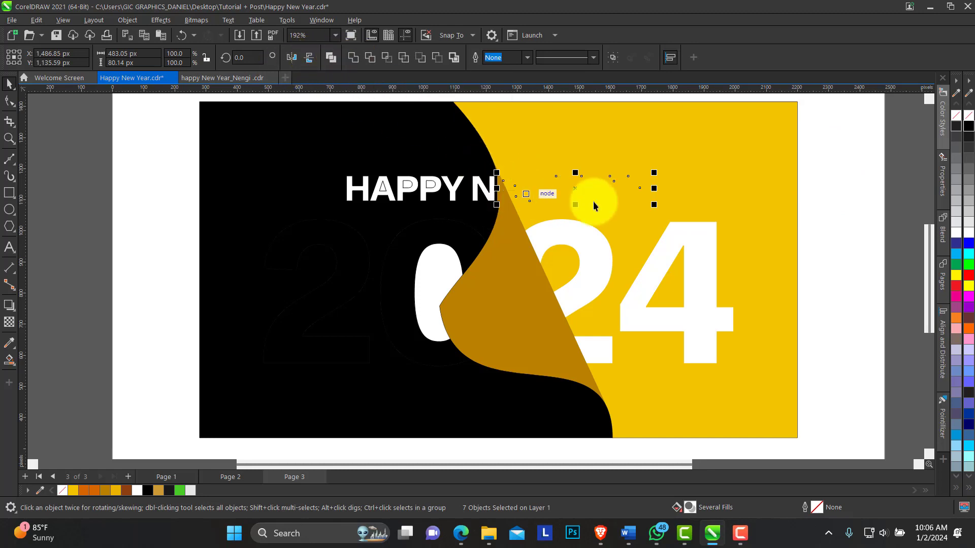
pyautogui.click(968, 128)
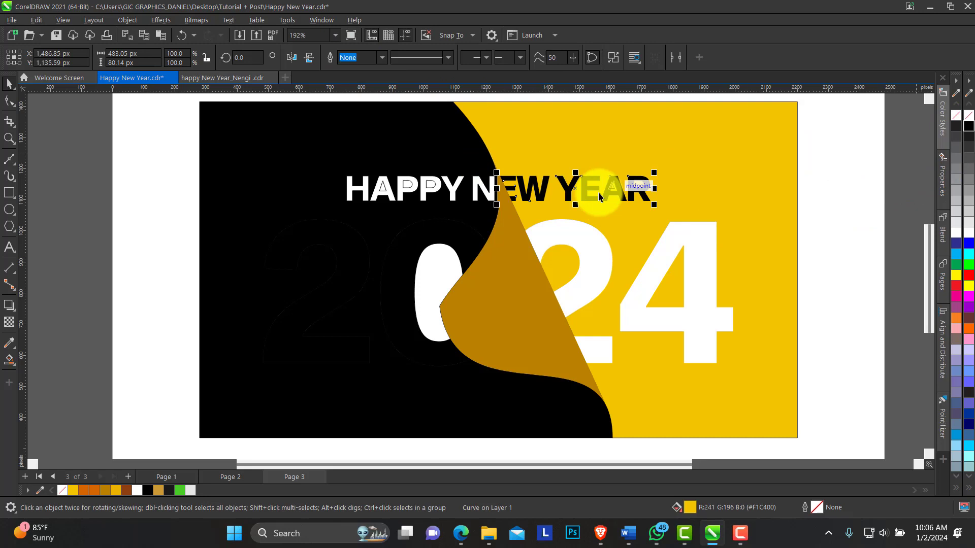
pyautogui.click(588, 239)
pyautogui.click(968, 128)
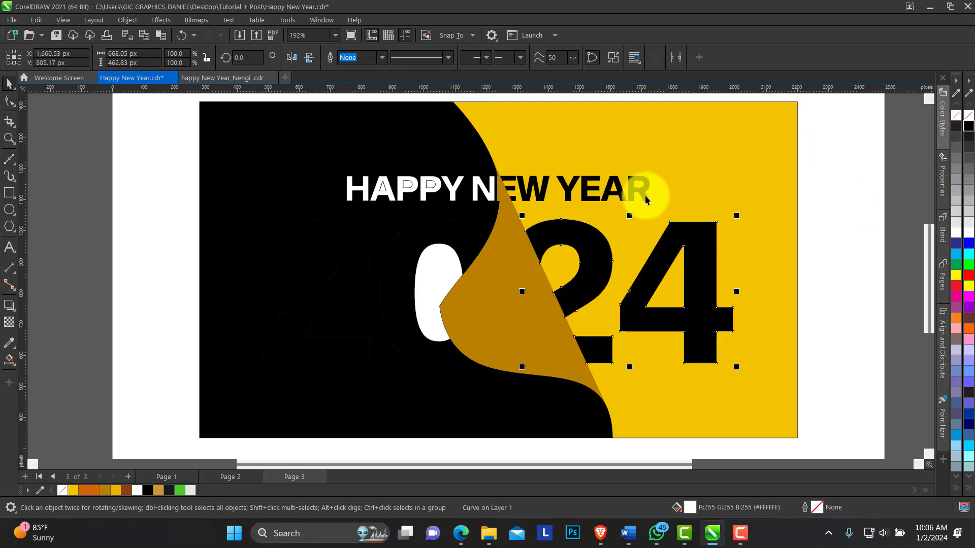
# Delete the extra corner nodes on the golden brown shape's edge beside the N of NEW with the Shape tool.
pyautogui.click(494, 191)
pyautogui.click(498, 203)
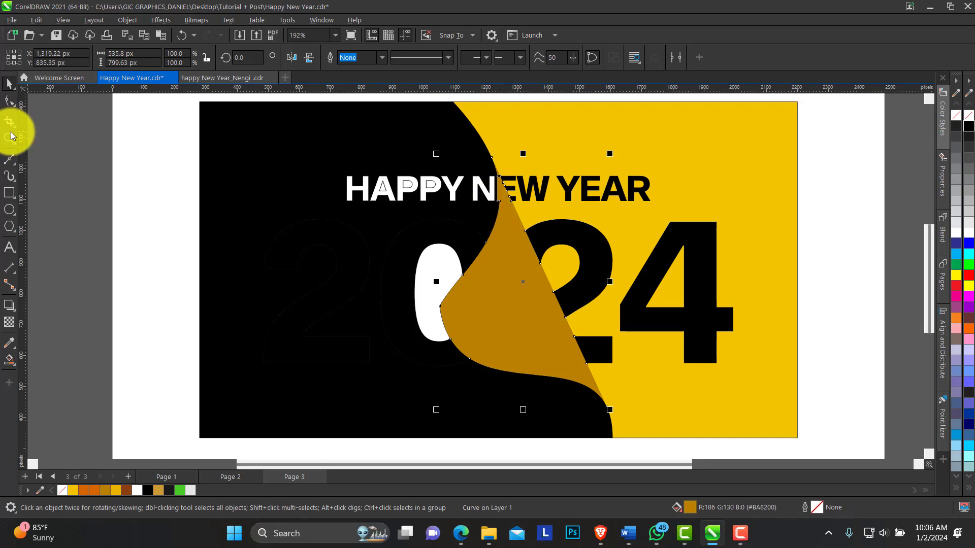
pyautogui.click(9, 137)
pyautogui.moveTo(454, 150); pyautogui.dragTo(611, 261)
pyautogui.moveTo(251, 152); pyautogui.dragTo(531, 348)
pyautogui.click(9, 100)
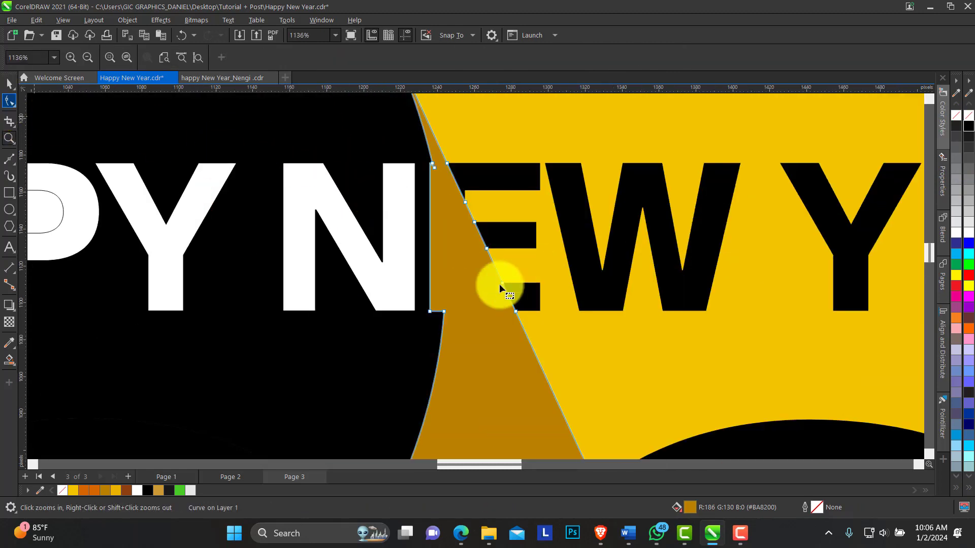
pyautogui.doubleClick(431, 312)
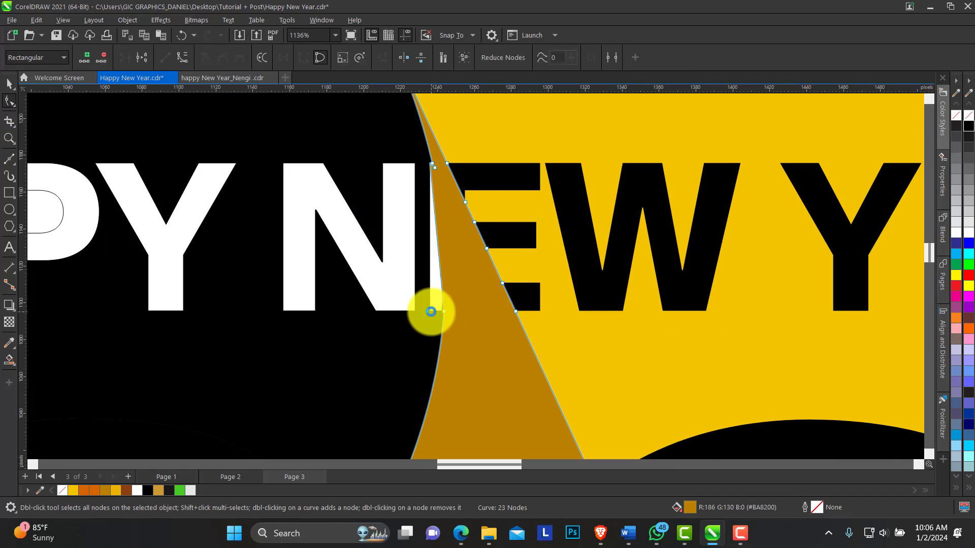
pyautogui.doubleClick(430, 164)
# Convert the golden brown edge segment beside the N to a line, change it to a curve, and bend it along the fold.
pyautogui.click(432, 182)
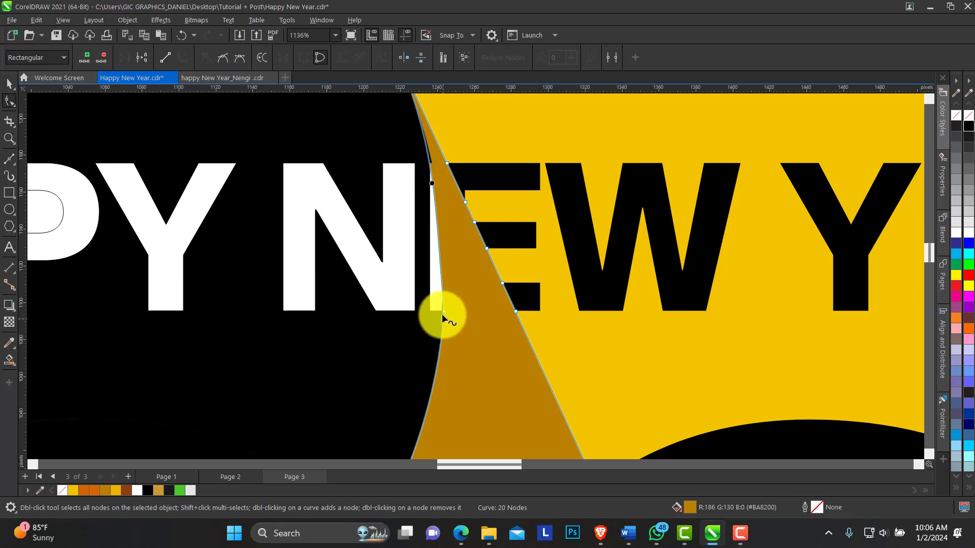
pyautogui.click(166, 57)
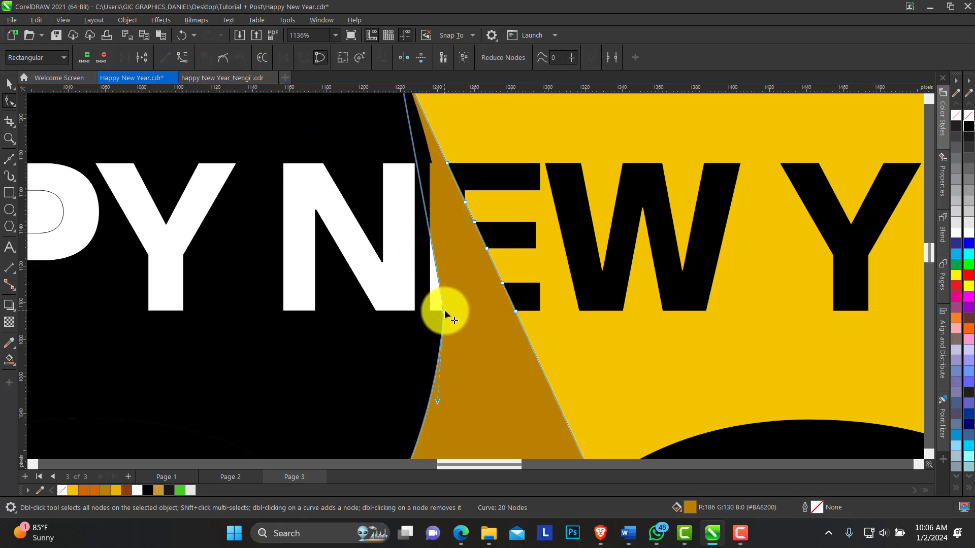
pyautogui.click(417, 164)
pyautogui.click(189, 57)
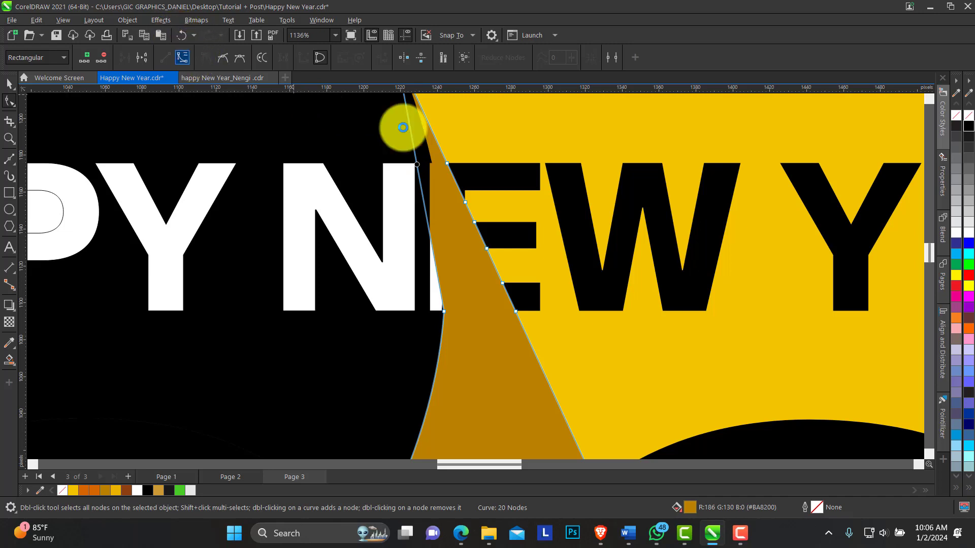
pyautogui.moveTo(417, 165); pyautogui.dragTo(434, 173)
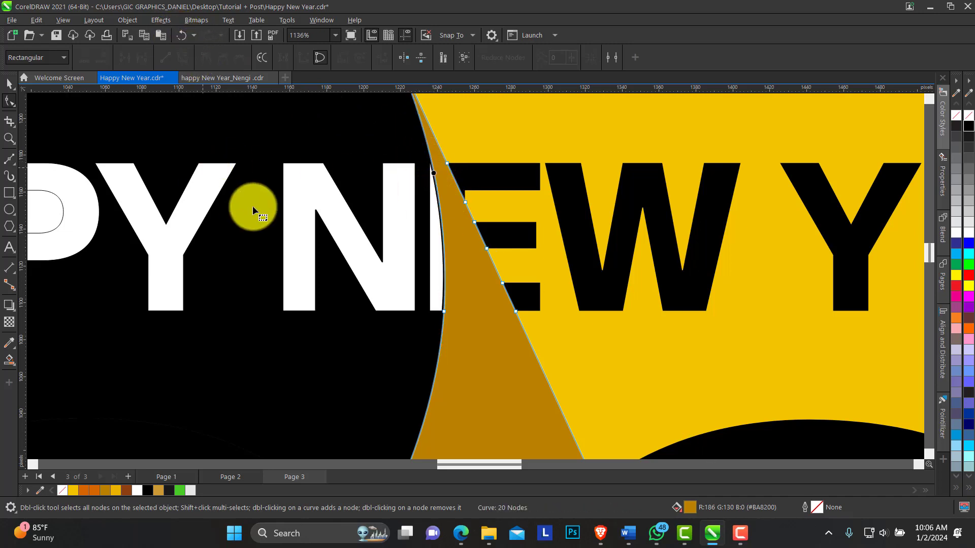
# Check the HAPPY NEW YEAR outline text by moving it aside, and undo the move.
pyautogui.click(10, 139)
pyautogui.rightClick(533, 261)
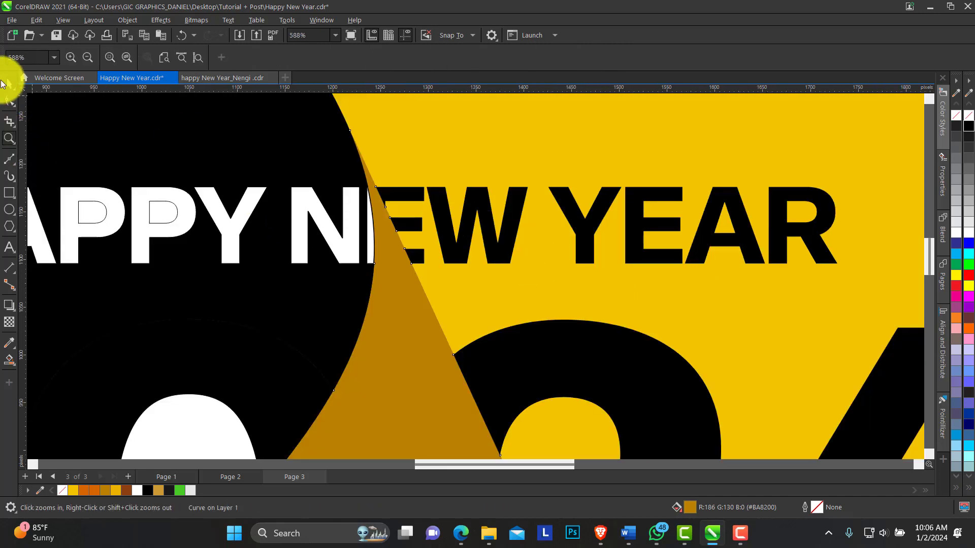
pyautogui.click(9, 85)
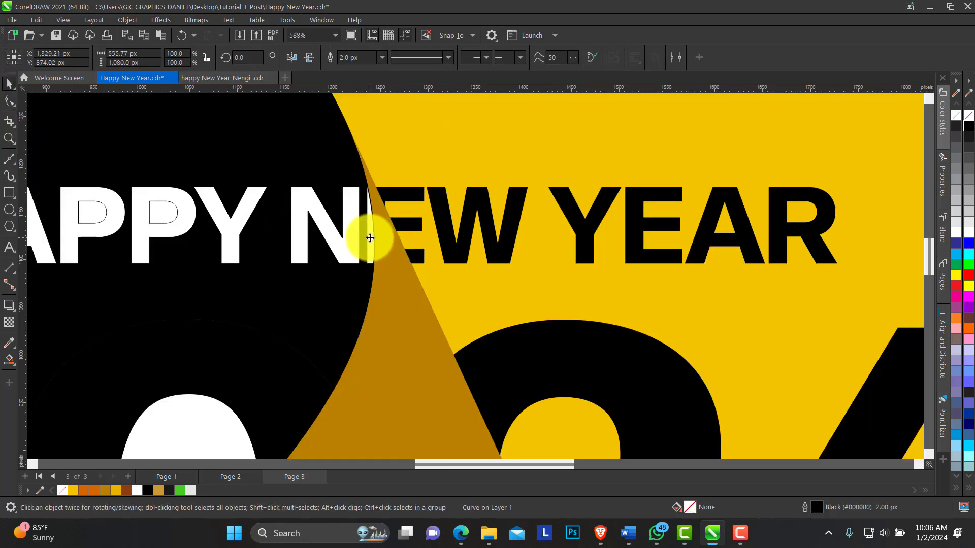
pyautogui.click(345, 243)
pyautogui.moveTo(345, 242); pyautogui.dragTo(290, 252)
pyautogui.hotkey('ctrl', 'z')
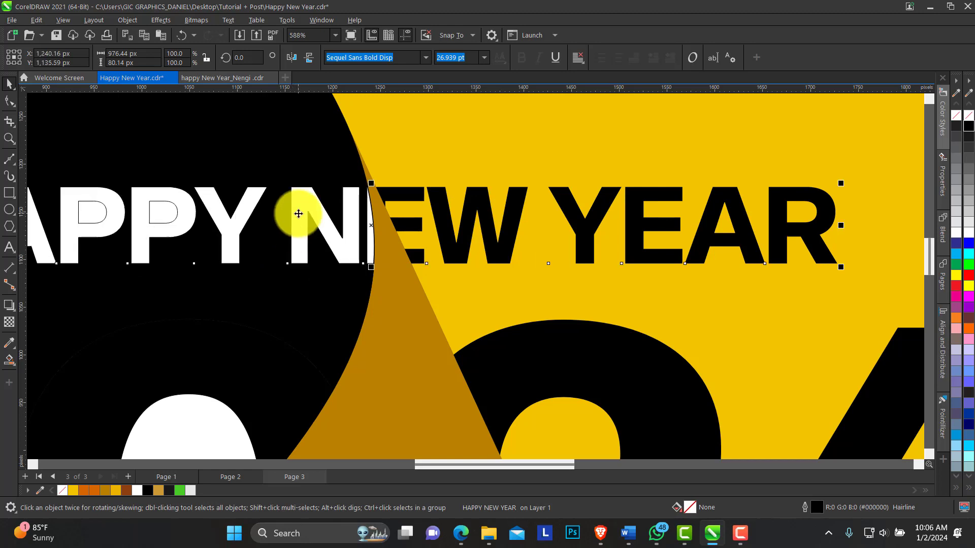
# Check the cut-outs in the black background by moving it aside, and undo the move.
pyautogui.click(9, 139)
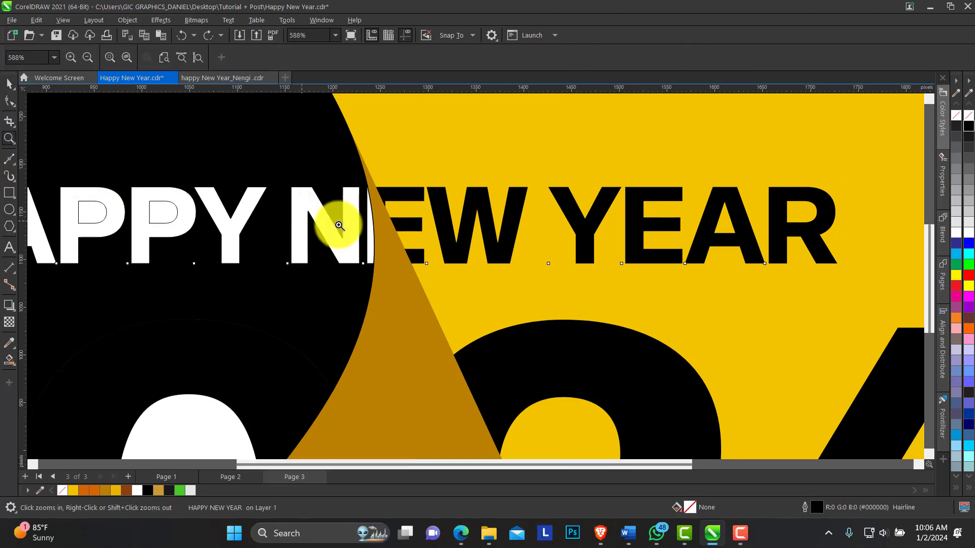
pyautogui.rightClick(337, 218)
pyautogui.moveTo(178, 116); pyautogui.dragTo(767, 410)
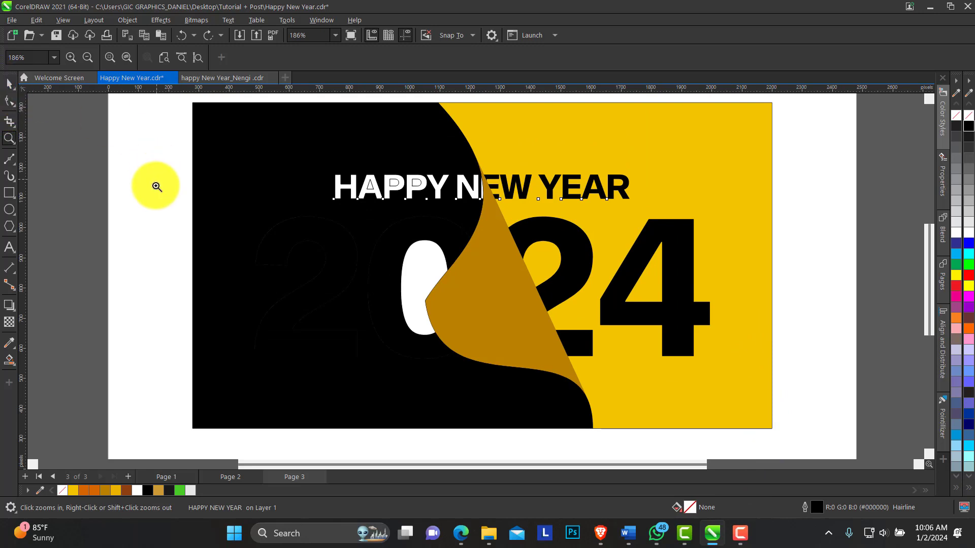
pyautogui.click(9, 84)
pyautogui.click(263, 282)
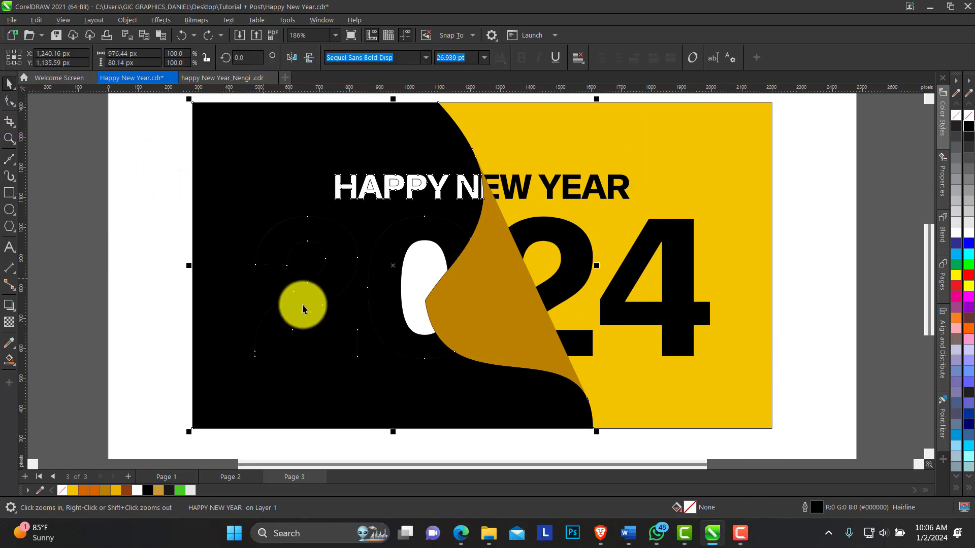
pyautogui.moveTo(359, 291); pyautogui.dragTo(269, 319)
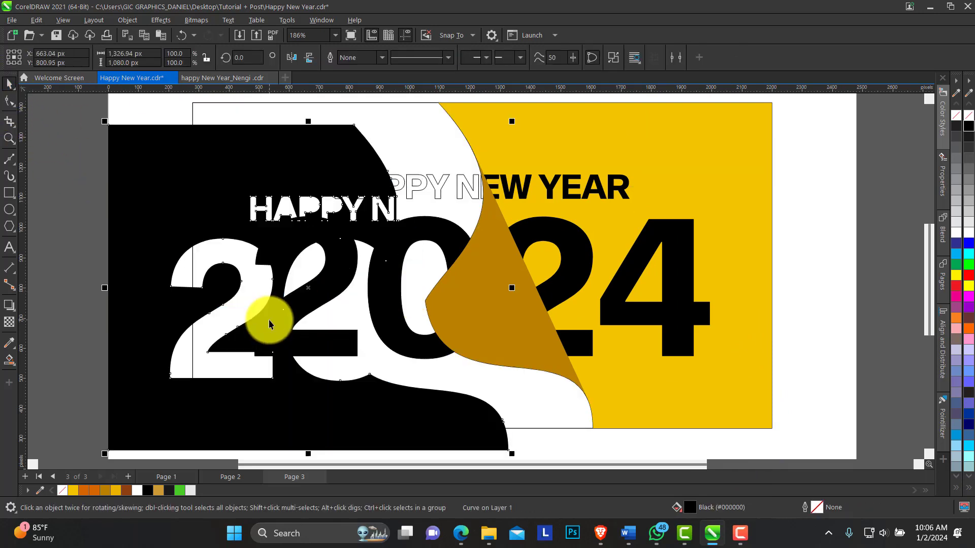
pyautogui.hotkey('ctrl', 'z')
# Select the black 2 and 0 pieces on the black background and fill them with white.
pyautogui.moveTo(170, 211); pyautogui.dragTo(510, 396)
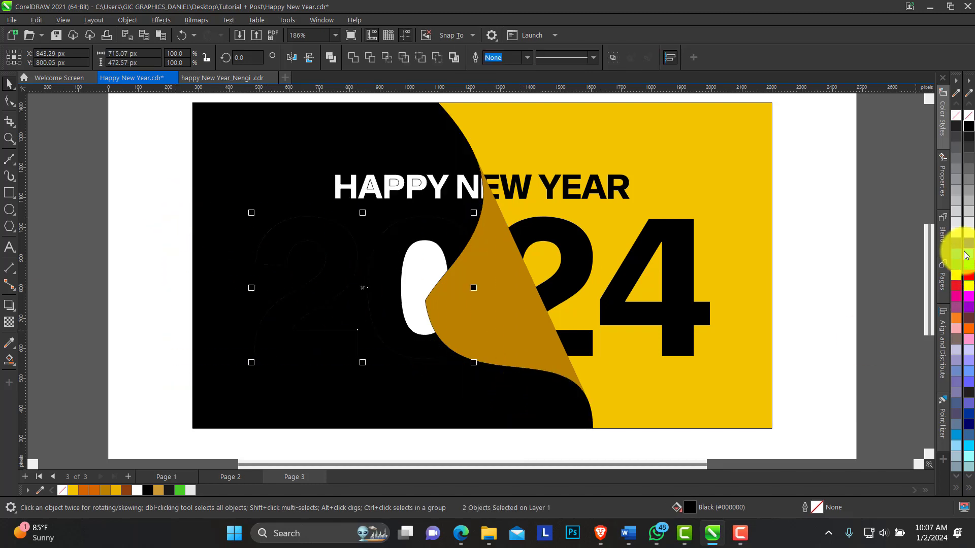
pyautogui.click(957, 231)
pyautogui.click(146, 204)
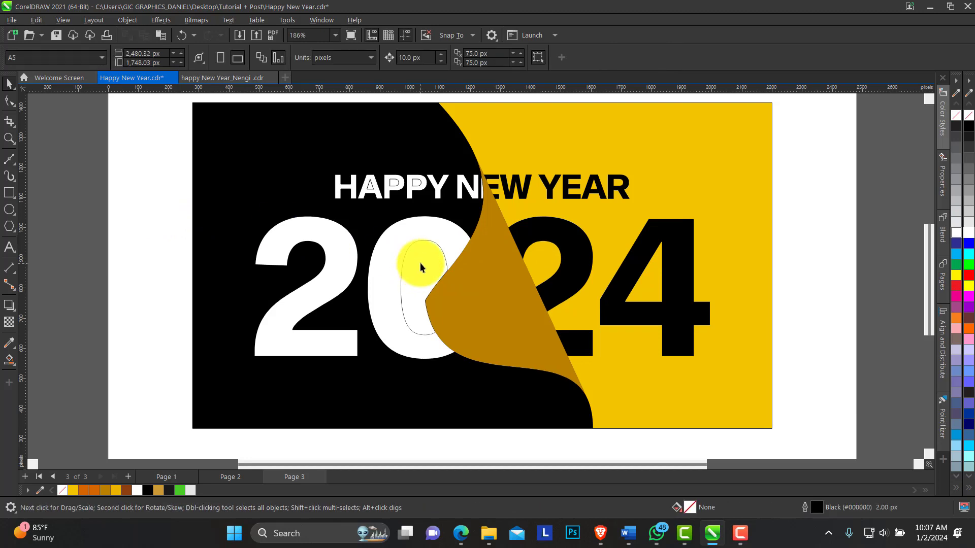
# Select the unfilled outline rectangle framing the graphic, undo its trial move, and delete it.
pyautogui.click(420, 263)
pyautogui.moveTo(422, 264); pyautogui.dragTo(409, 285)
pyautogui.hotkey('ctrl', 'z')
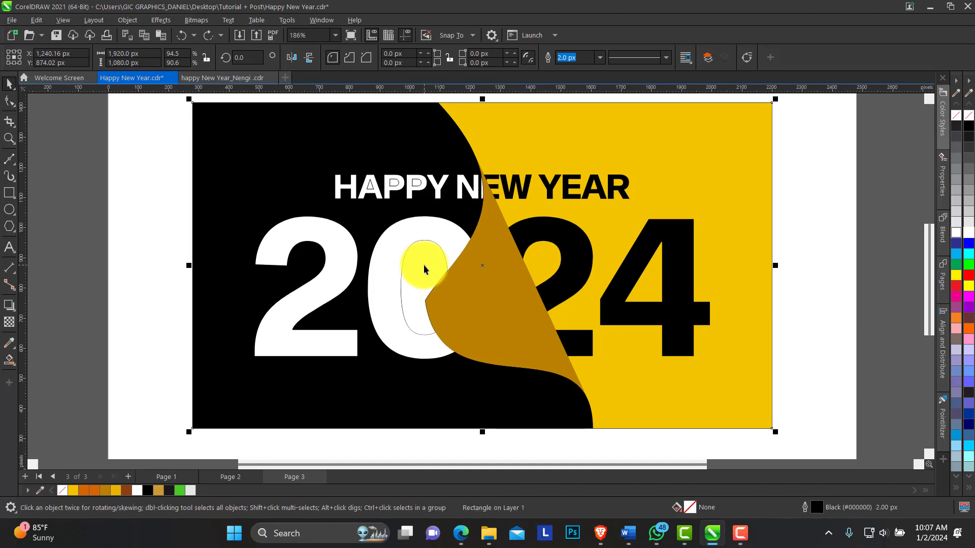
pyautogui.press('Delete')
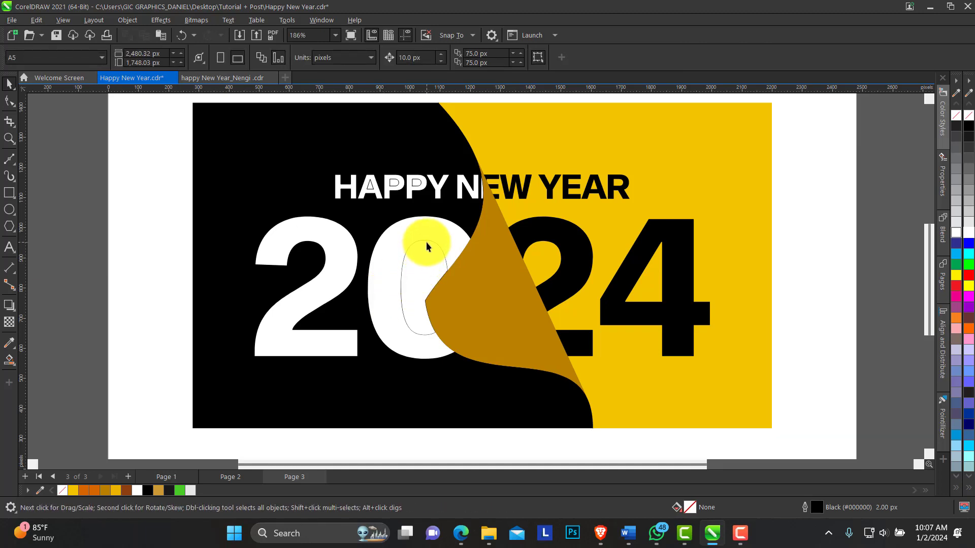
# Delete all nodes of the 2 cut-out from the black background curve with the Shape tool.
pyautogui.click(425, 240)
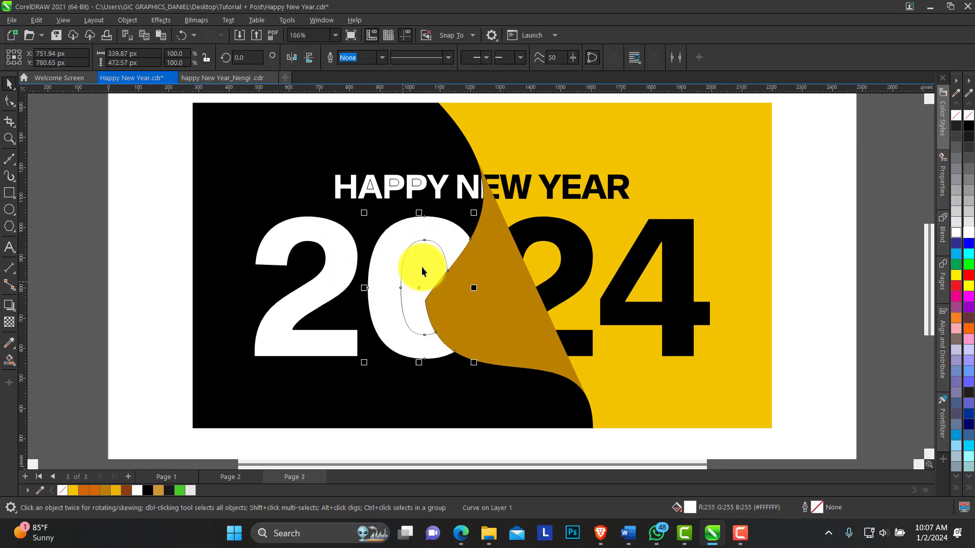
pyautogui.click(422, 262)
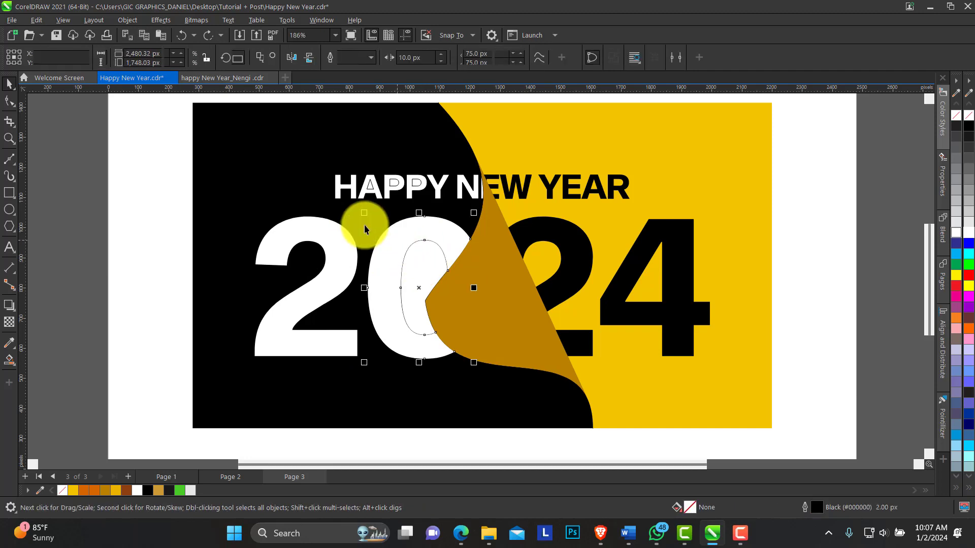
pyautogui.click(7, 100)
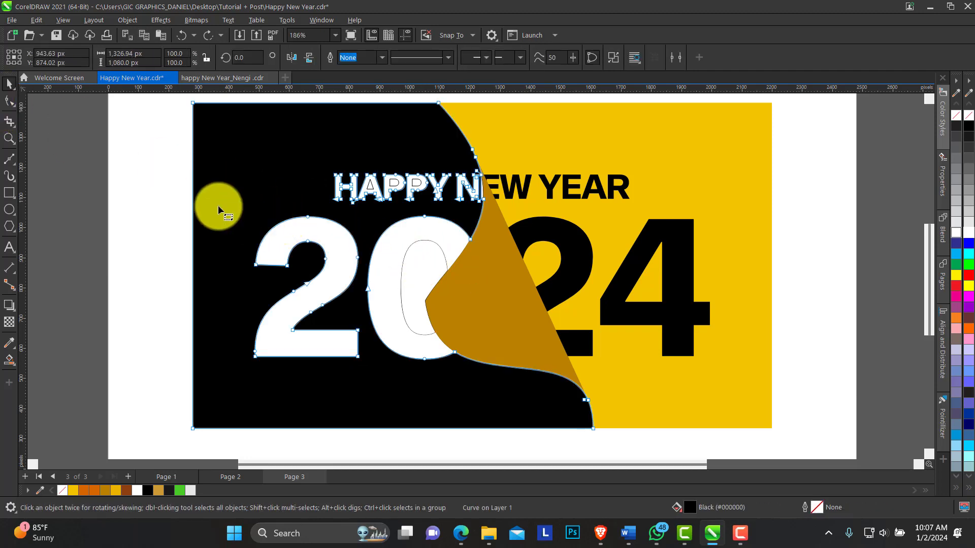
pyautogui.moveTo(218, 205); pyautogui.dragTo(376, 363)
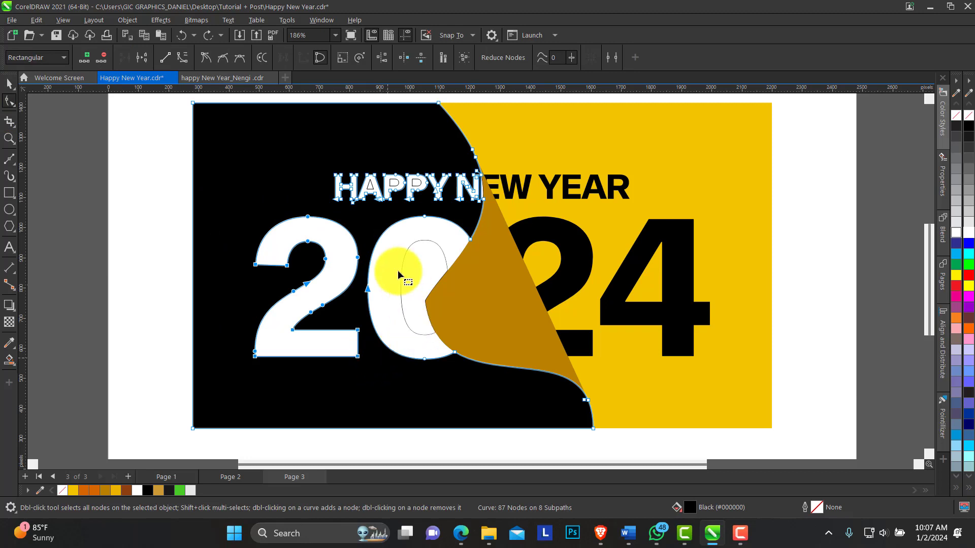
pyautogui.press('Delete')
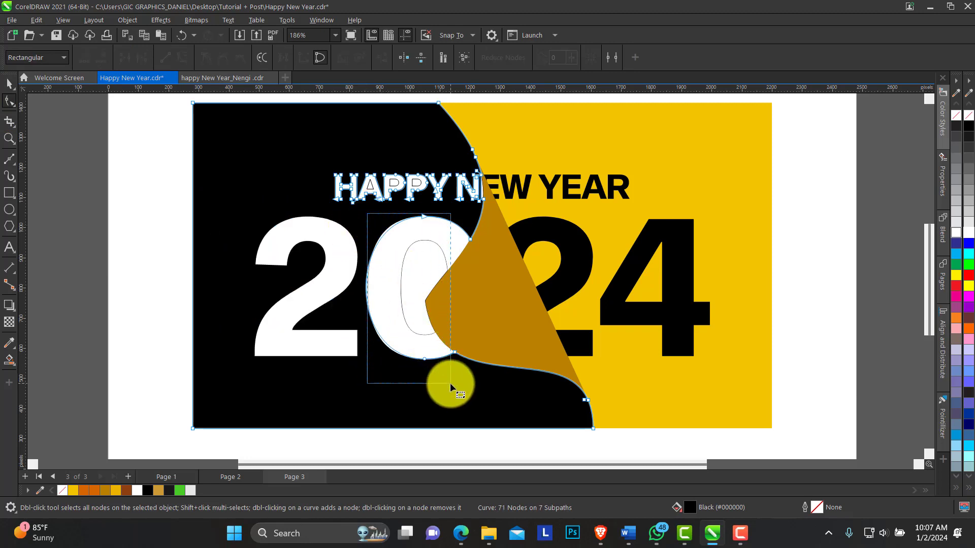
# Try to delete the nodes of the 0 cut-out from the black background together, and undo the deletion.
pyautogui.moveTo(449, 384); pyautogui.dragTo(451, 380)
pyautogui.press('Delete')
pyautogui.press('Delete')
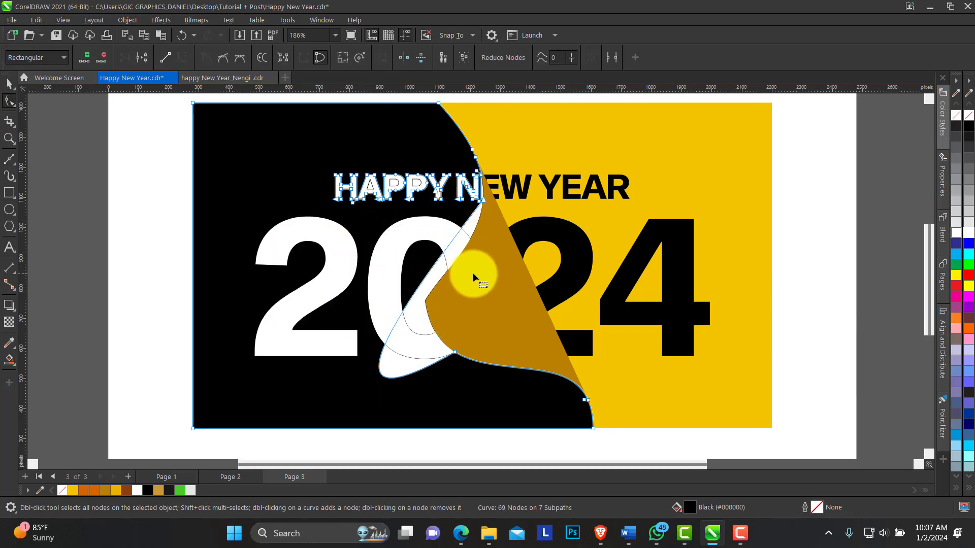
pyautogui.hotkey('ctrl', 'z')
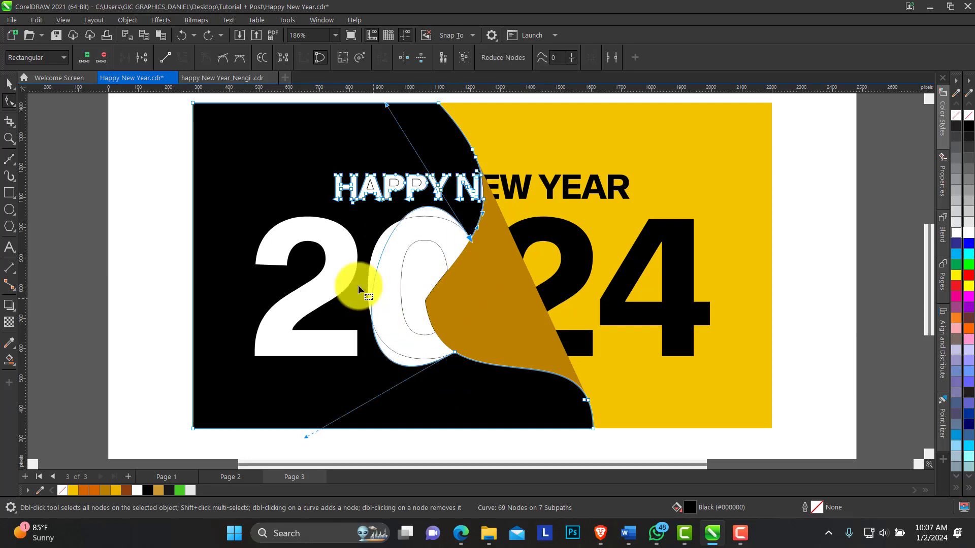
pyautogui.click(9, 83)
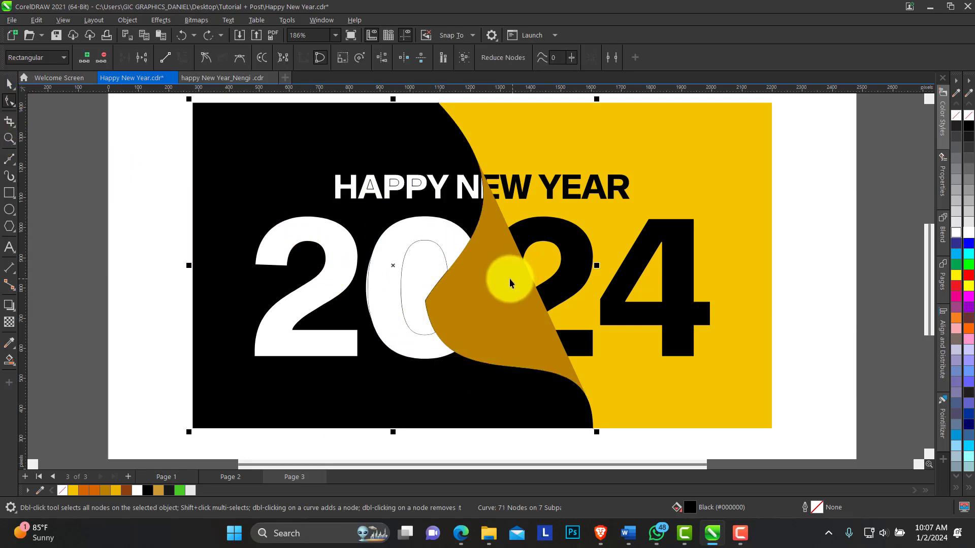
pyautogui.click(510, 278)
pyautogui.click(452, 208)
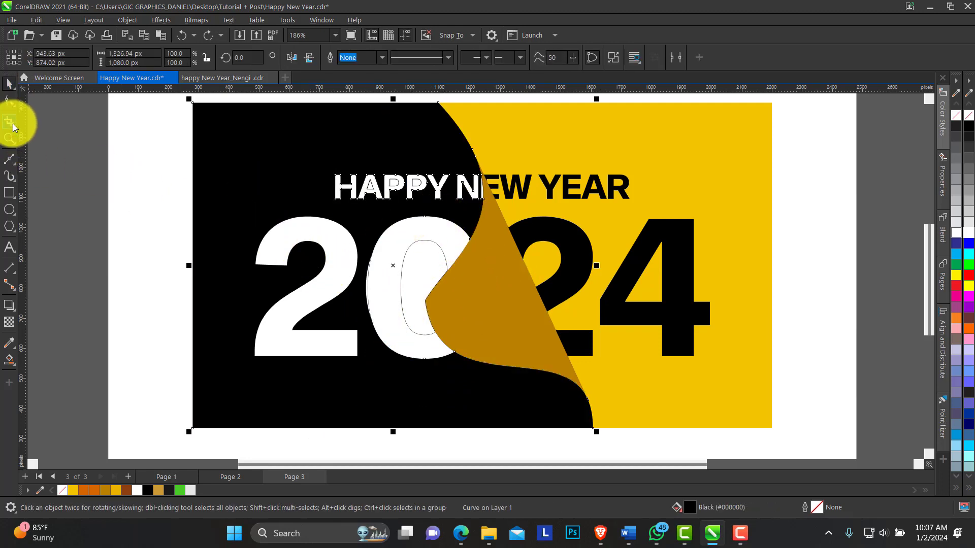
# Delete the 0 cut-out's nodes from the black background one at a time and convert the leftover curve segment to a line.
pyautogui.click(10, 100)
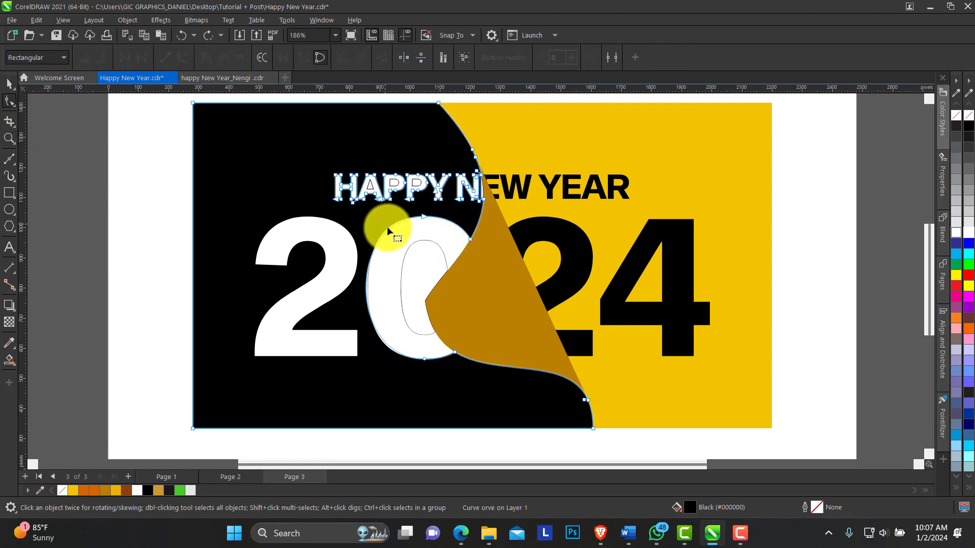
pyautogui.click(423, 216)
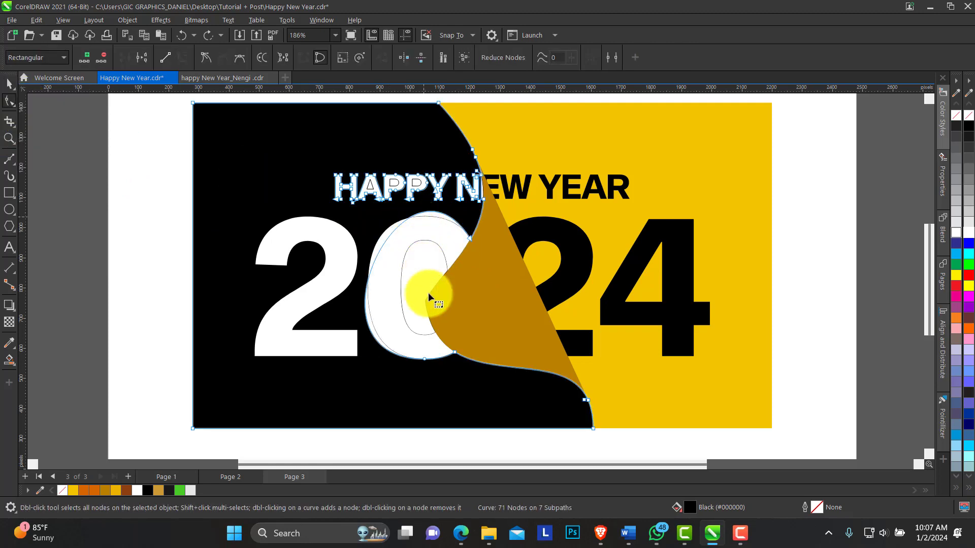
pyautogui.click(425, 358)
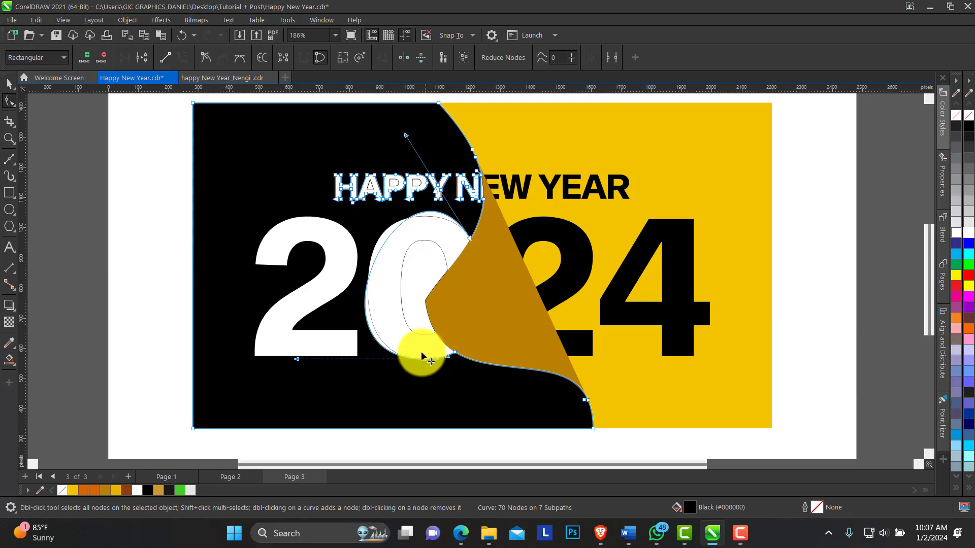
pyautogui.click(165, 57)
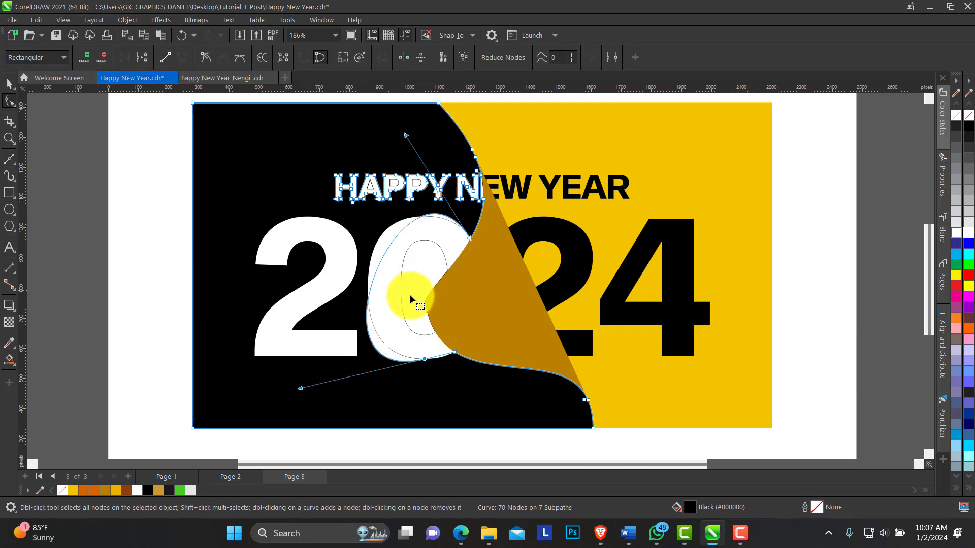
pyautogui.doubleClick(425, 359)
pyautogui.click(435, 355)
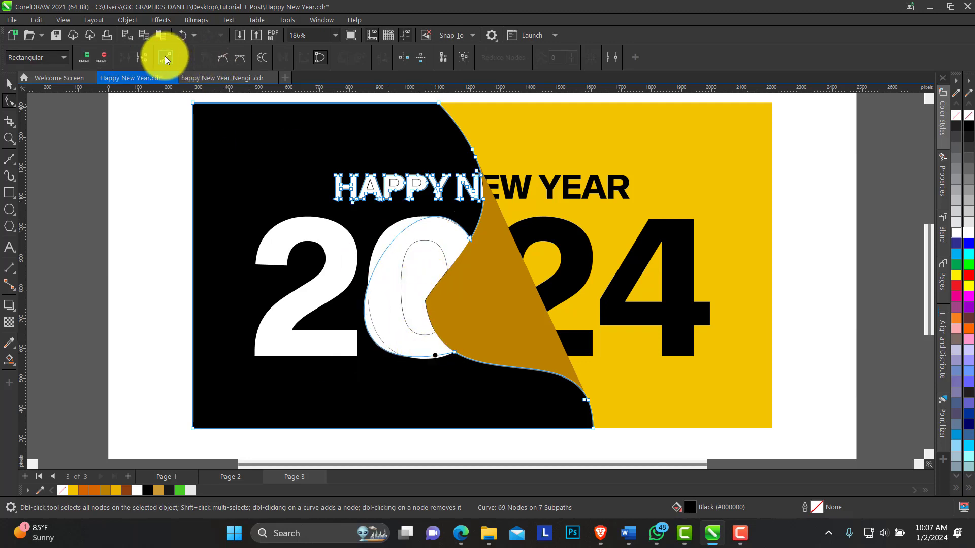
pyautogui.click(165, 57)
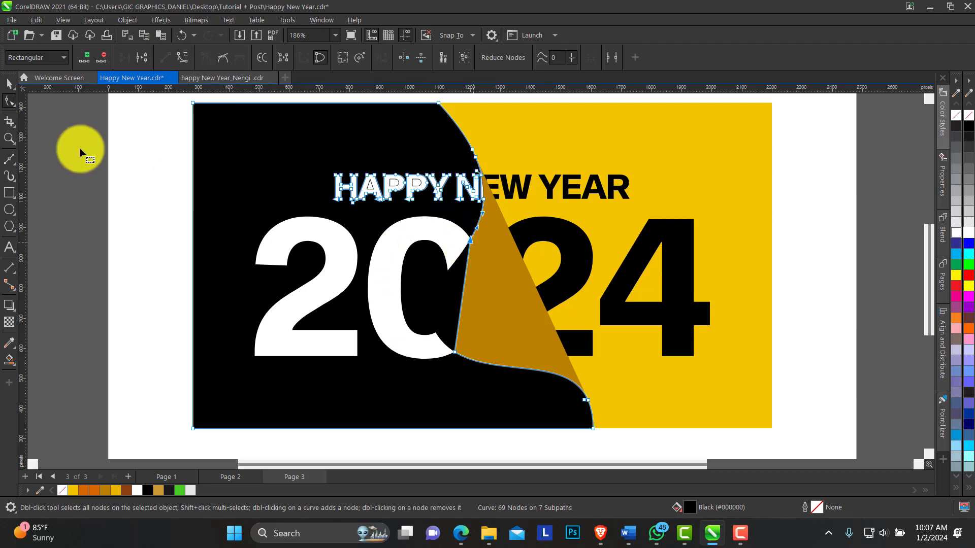
# Bring the golden brown fold to the front and use it to trim the black background.
pyautogui.click(9, 83)
pyautogui.press('space')
pyautogui.click(490, 296)
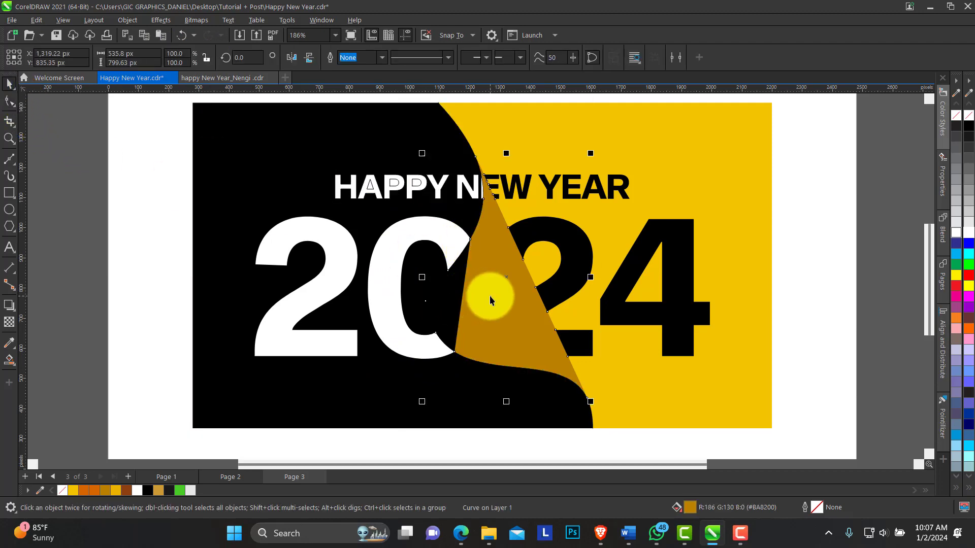
pyautogui.hotkey('shift', 'pageup')
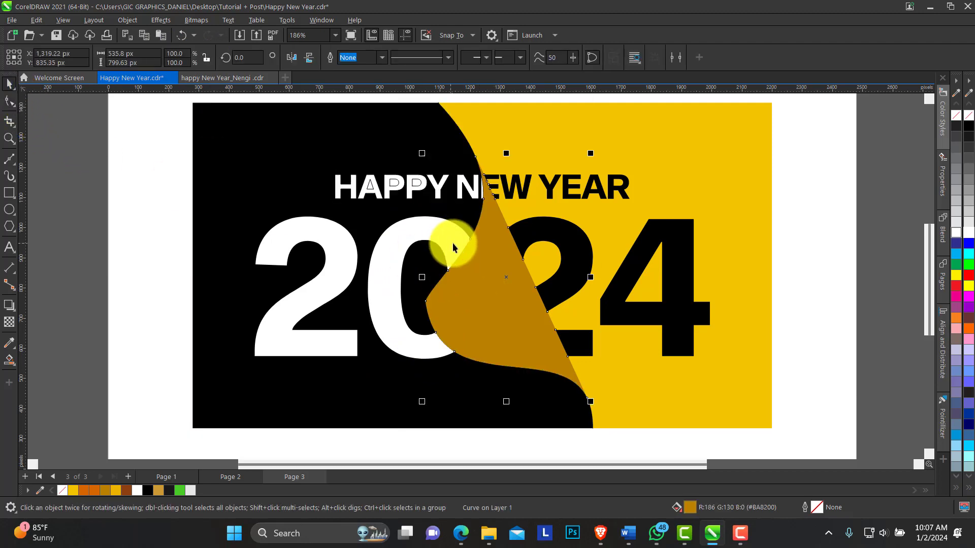
pyautogui.keyDown('shift'); pyautogui.click(459, 212); pyautogui.keyUp('shift')
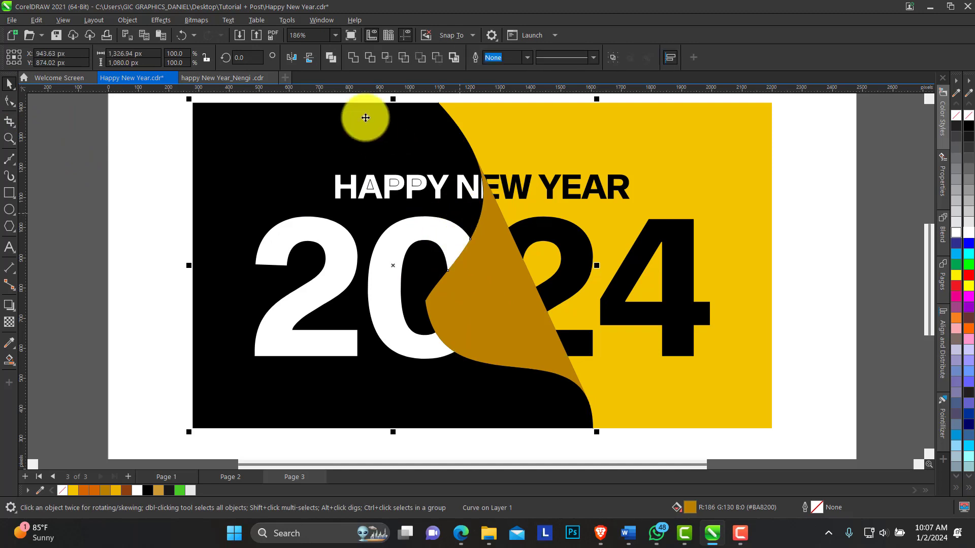
pyautogui.click(369, 57)
# Check the trimmed edge and HAPPY N cut-outs of the black background by moving it aside, and undo each move.
pyautogui.click(209, 189)
pyautogui.moveTo(279, 169); pyautogui.dragTo(196, 192)
pyautogui.hotkey('ctrl', 'z')
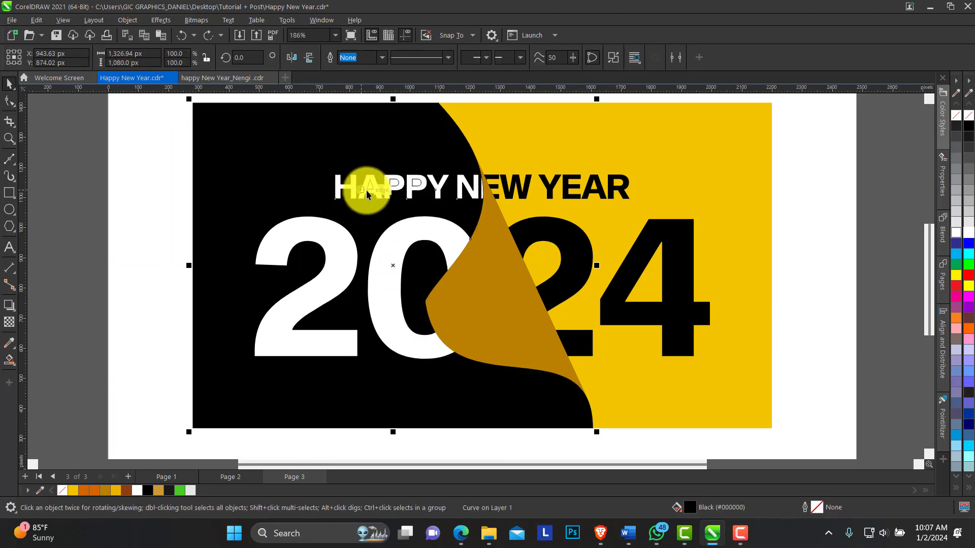
pyautogui.moveTo(162, 147); pyautogui.dragTo(441, 192)
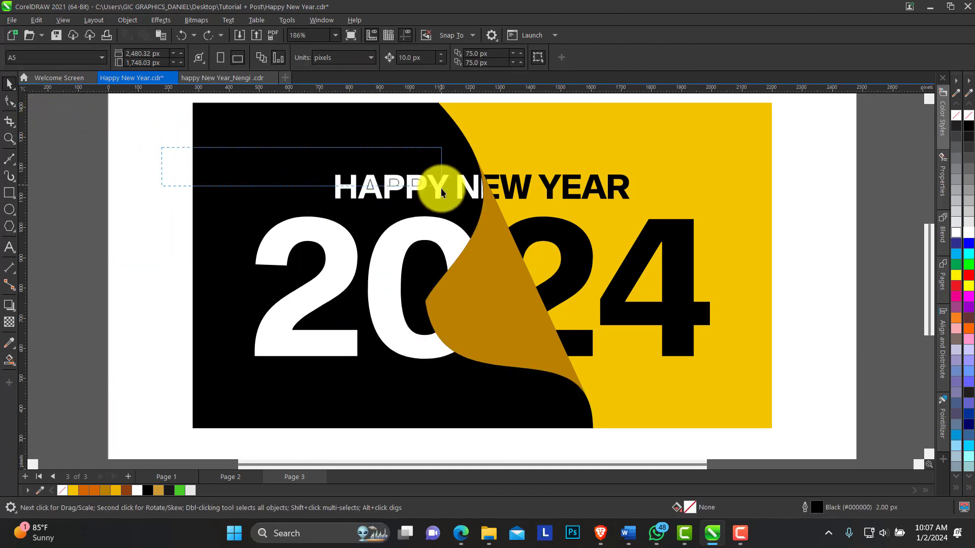
pyautogui.click(390, 183)
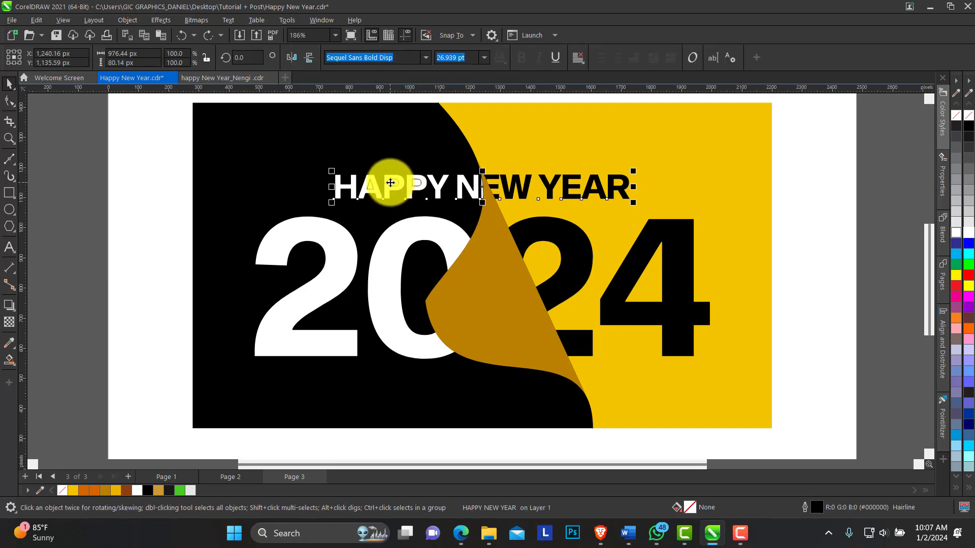
pyautogui.click(385, 185)
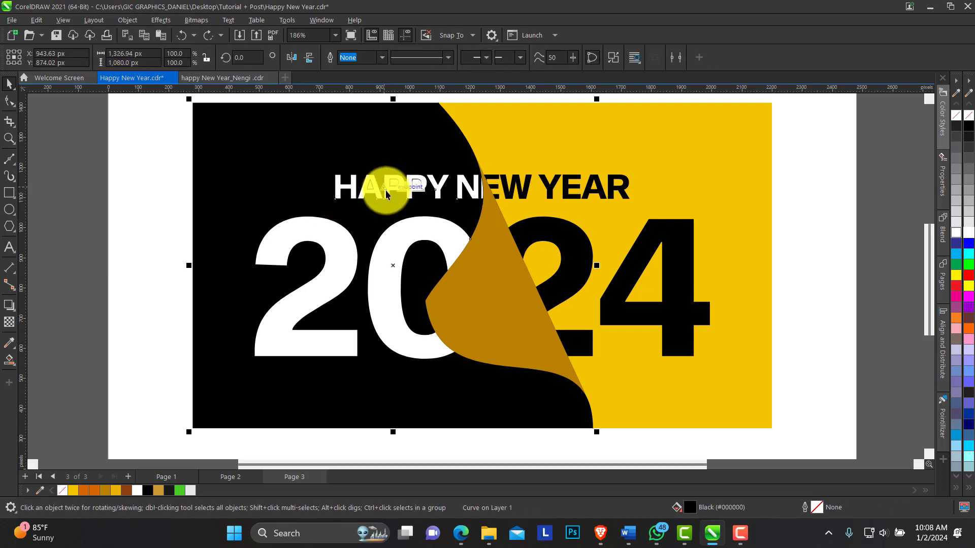
pyautogui.moveTo(386, 190); pyautogui.dragTo(295, 207)
pyautogui.hotkey('ctrl', 'z')
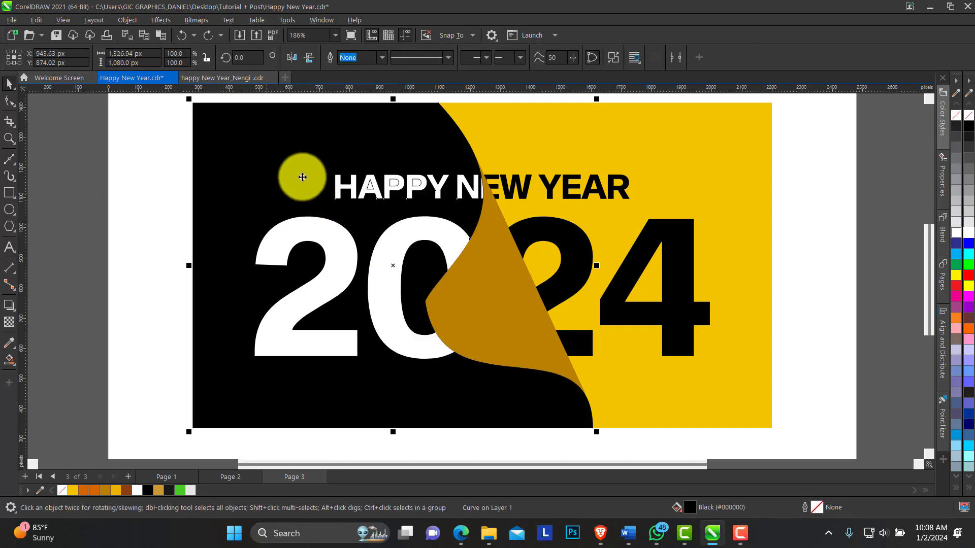
pyautogui.moveTo(482, 215); pyautogui.dragTo(483, 215)
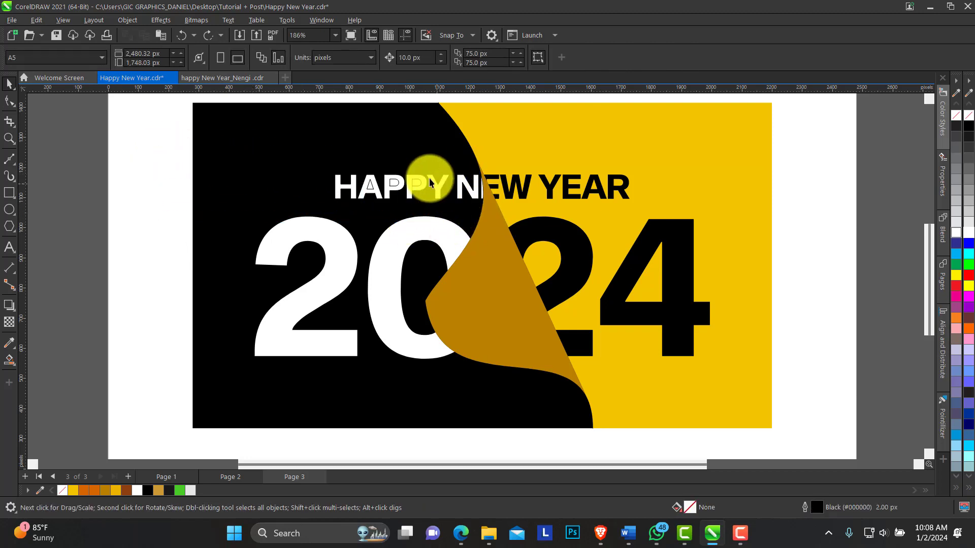
# Delete the nodes of the HAPPY cut-outs from the black background curve with the Shape tool.
pyautogui.click(384, 156)
pyautogui.click(9, 100)
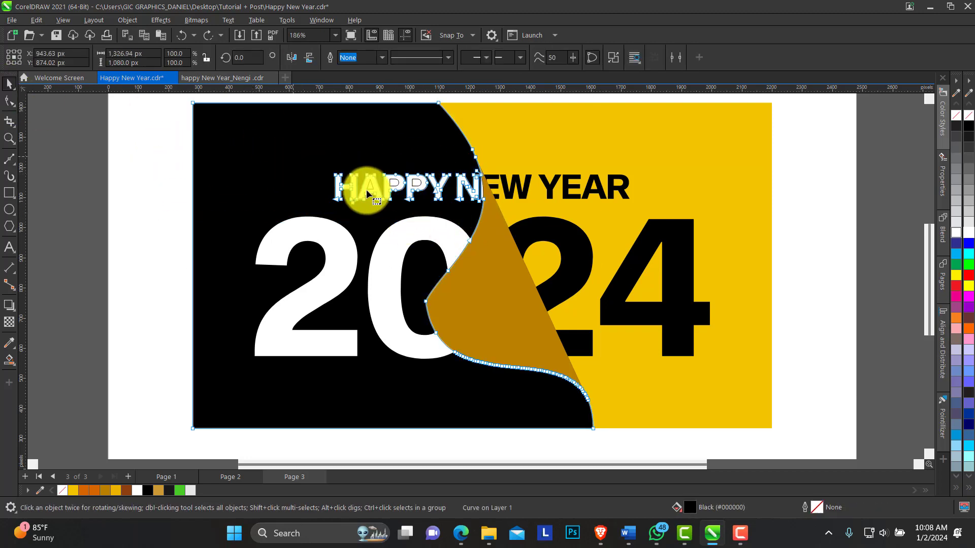
pyautogui.moveTo(293, 155); pyautogui.dragTo(468, 213)
pyautogui.press('Delete')
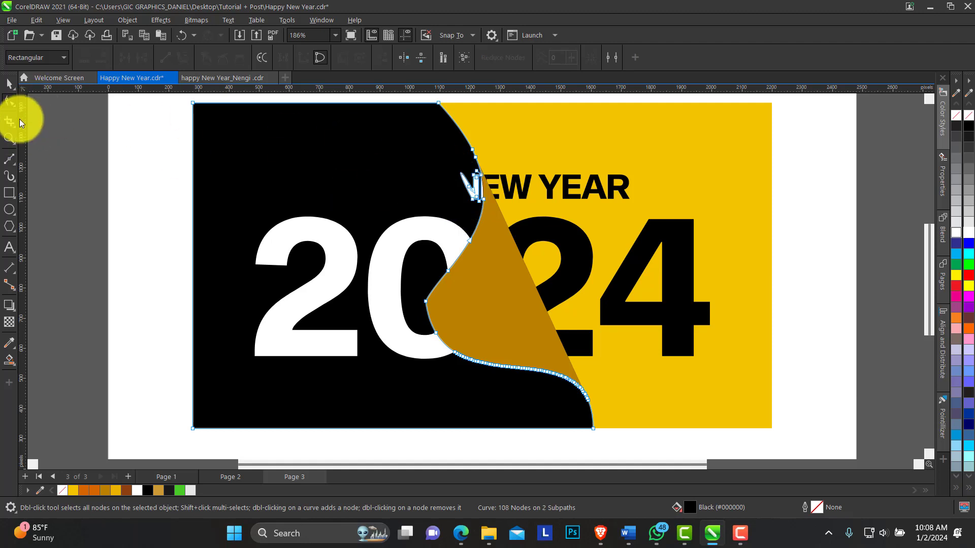
# Delete the remaining nodes of the N cut-out beside the fold from the black background curve.
pyautogui.click(9, 138)
pyautogui.moveTo(437, 162); pyautogui.dragTo(521, 225)
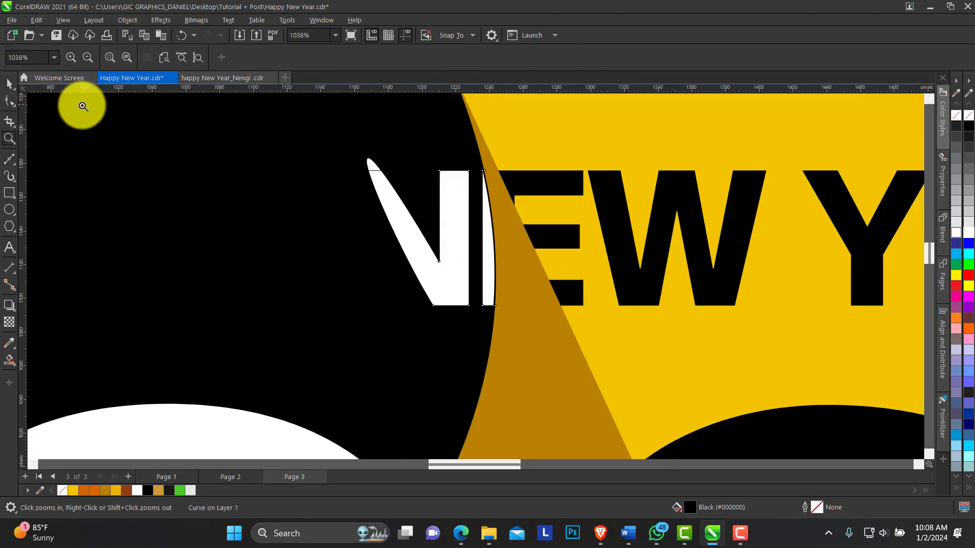
pyautogui.click(9, 101)
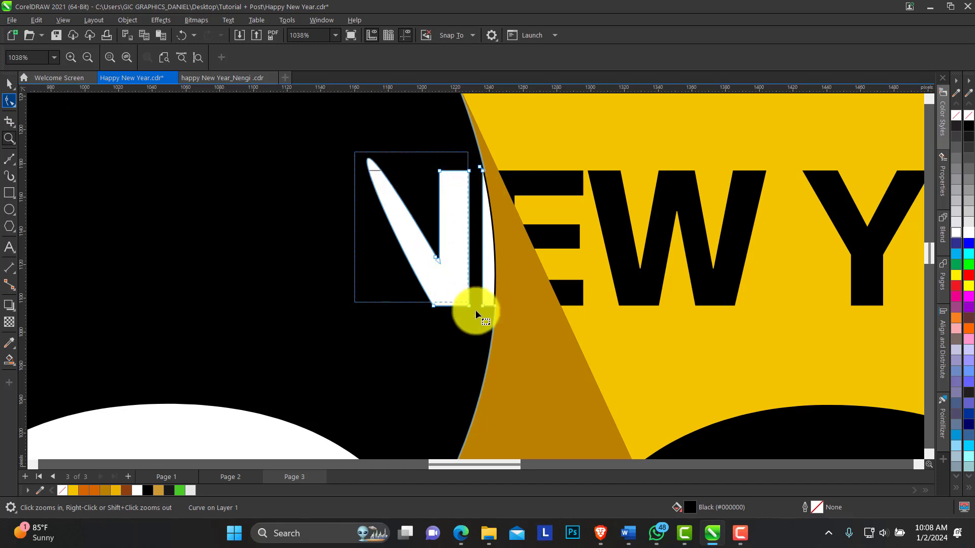
pyautogui.moveTo(475, 310); pyautogui.dragTo(497, 315)
pyautogui.press('Delete')
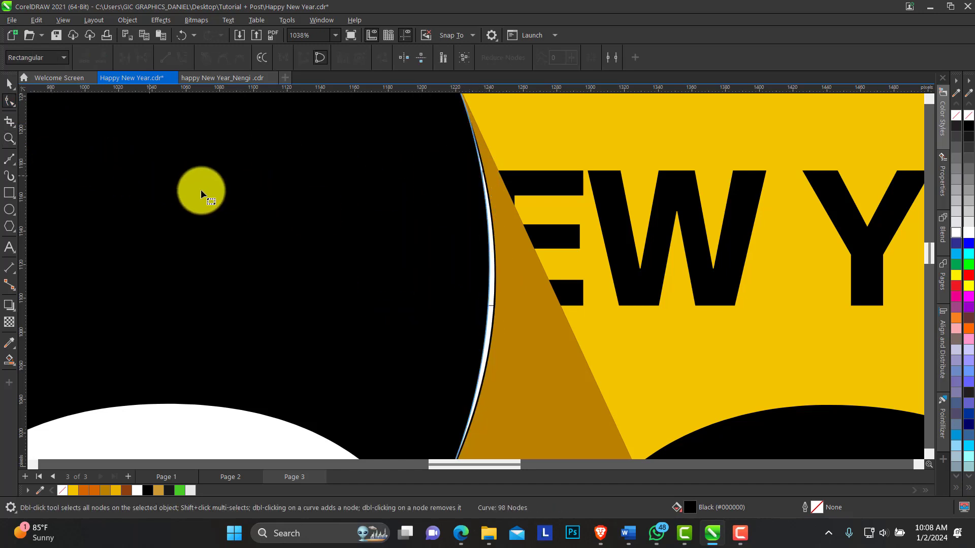
pyautogui.click(10, 138)
pyautogui.rightClick(314, 219)
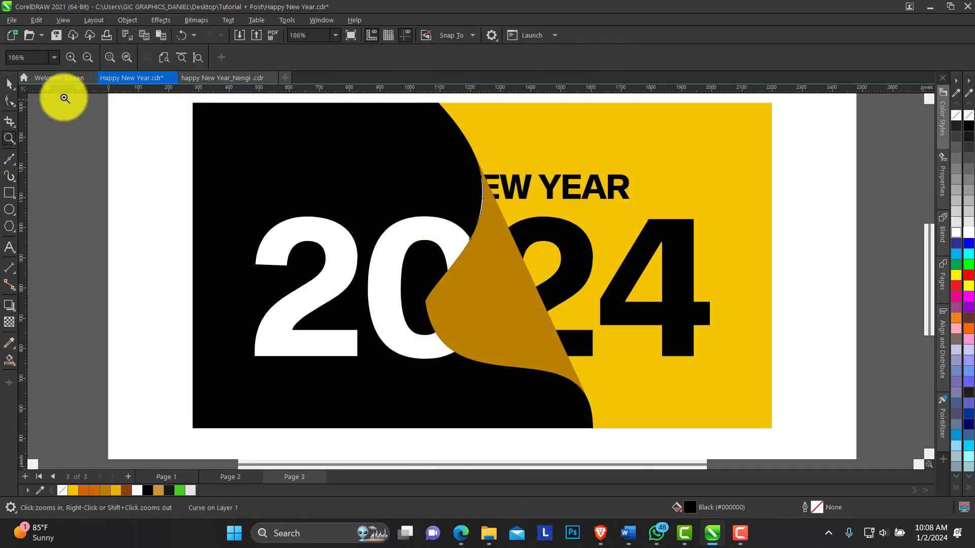
pyautogui.click(9, 100)
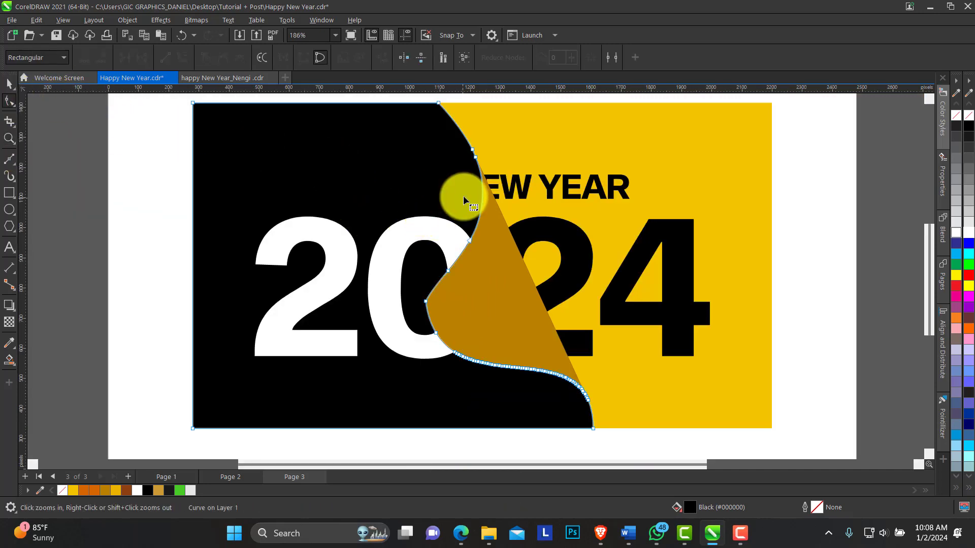
# Reshape the black background's curve beside the fold's upper end with its node handle to close the thin white gap.
pyautogui.click(469, 242)
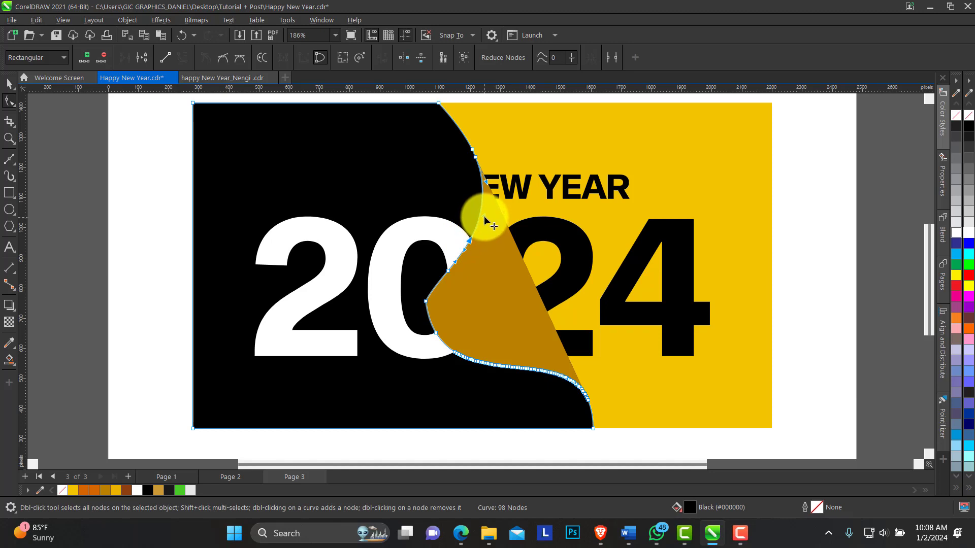
pyautogui.moveTo(486, 220); pyautogui.dragTo(488, 219)
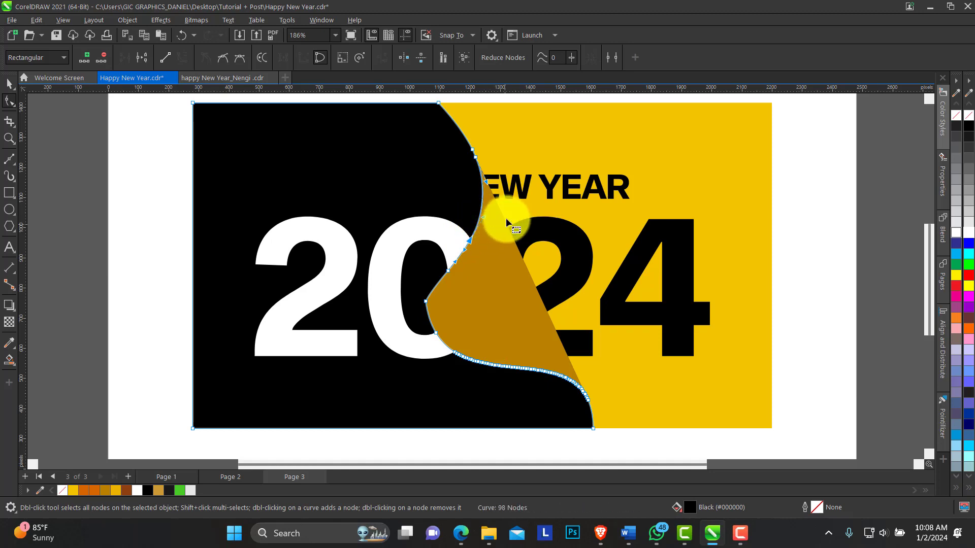
pyautogui.click(9, 137)
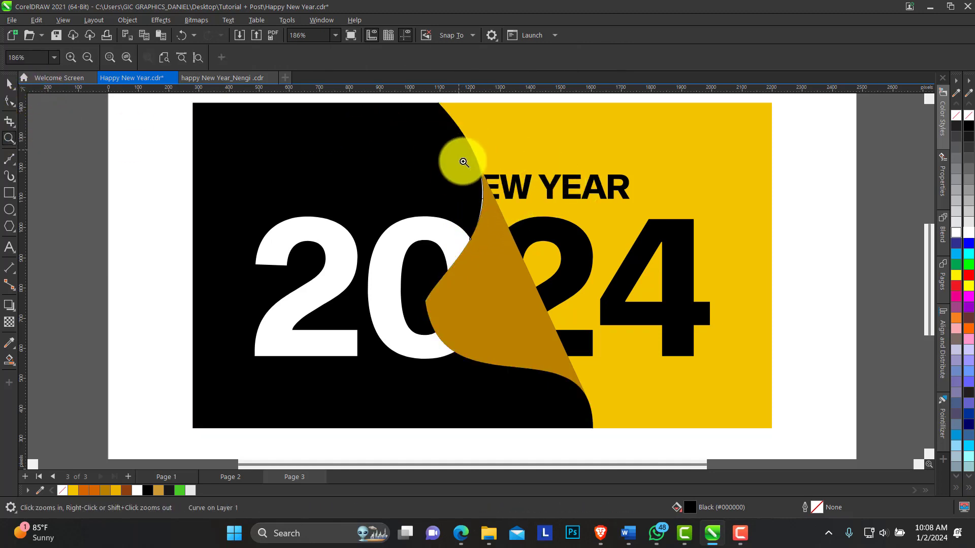
pyautogui.moveTo(457, 157); pyautogui.dragTo(548, 247)
pyautogui.click(10, 101)
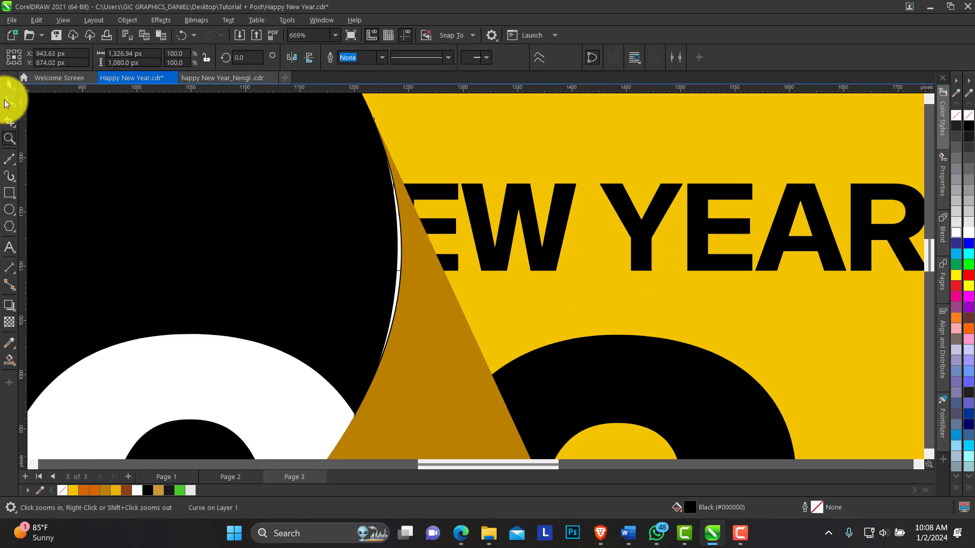
pyautogui.click(375, 121)
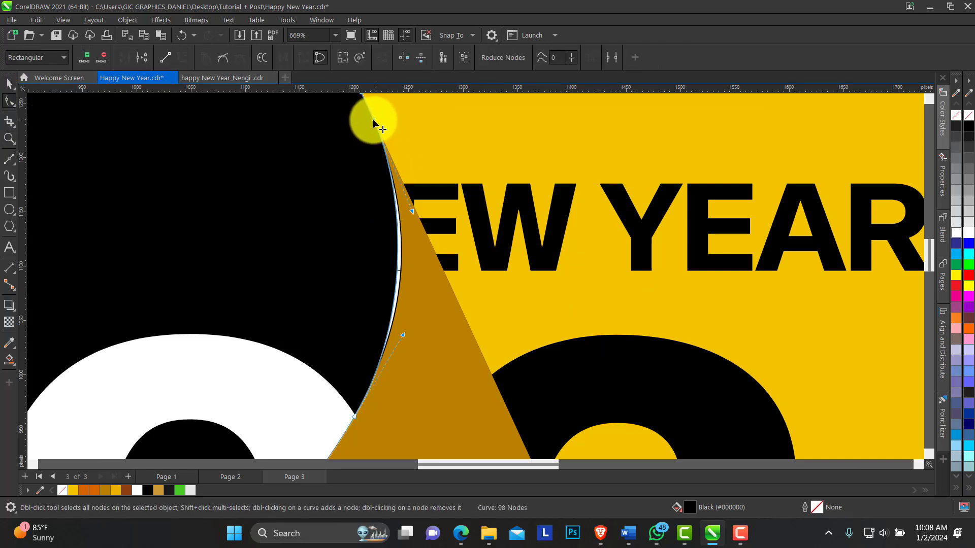
pyautogui.moveTo(415, 217); pyautogui.dragTo(434, 225)
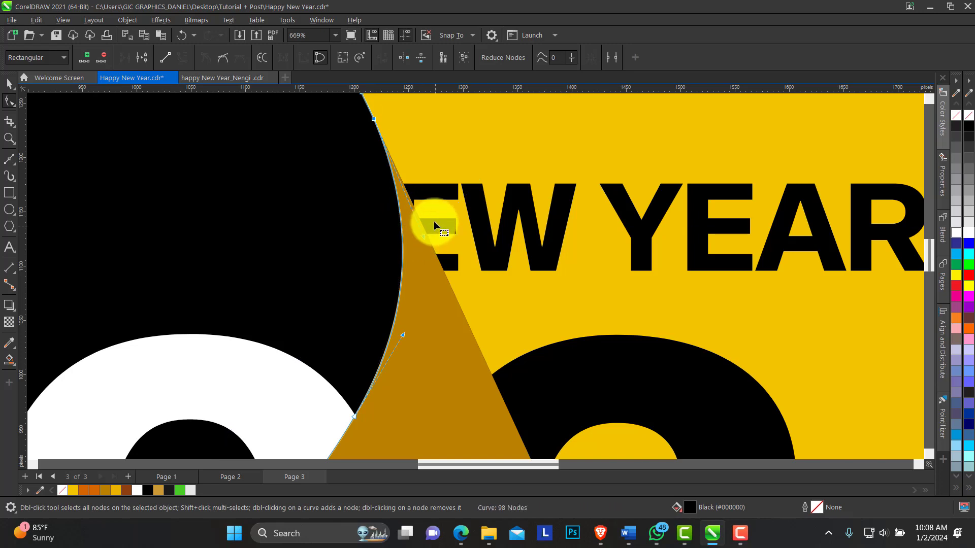
pyautogui.doubleClick(9, 138)
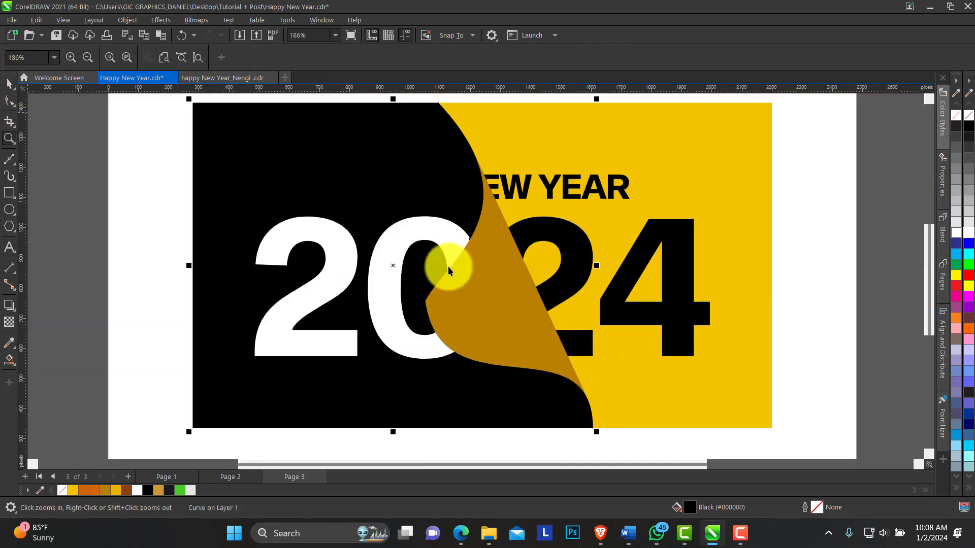
# Check the trimmed white digits 2 and 0 by moving them away from the fold, and undo each move.
pyautogui.press('space')
pyautogui.moveTo(388, 250); pyautogui.dragTo(306, 266)
pyautogui.hotkey('ctrl', 'z')
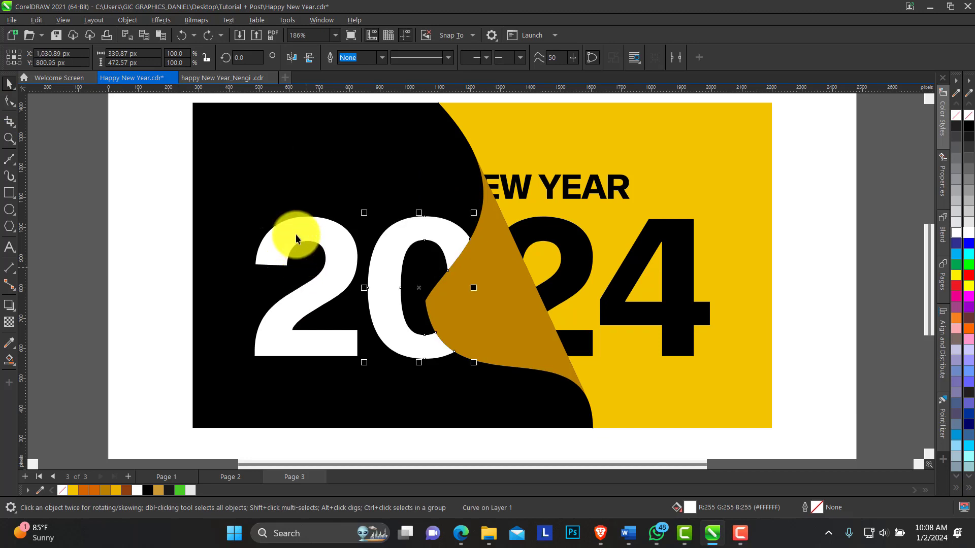
pyautogui.keyDown('shift'); pyautogui.click(296, 238); pyautogui.keyUp('shift')
pyautogui.press('F10')
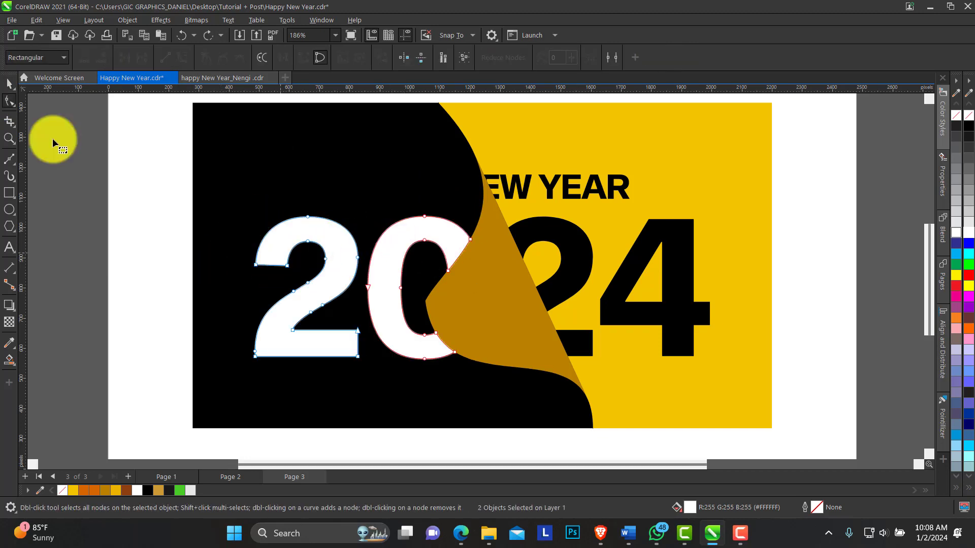
pyautogui.press('space')
pyautogui.moveTo(337, 250); pyautogui.dragTo(226, 285)
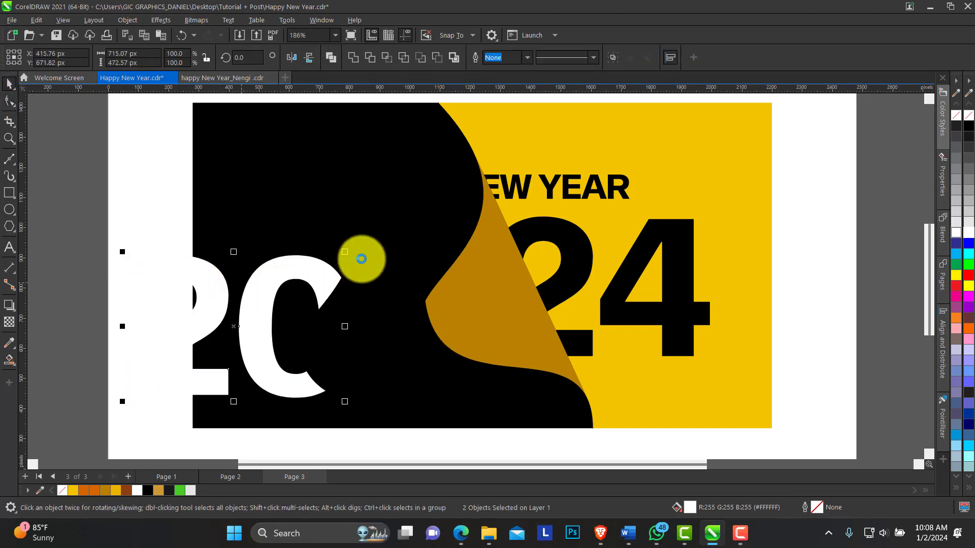
pyautogui.hotkey('ctrl', 'z')
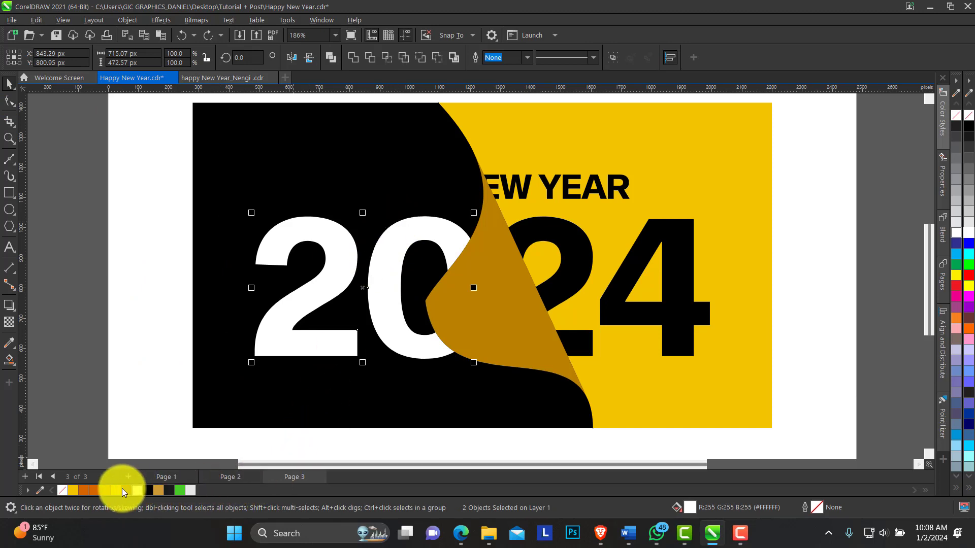
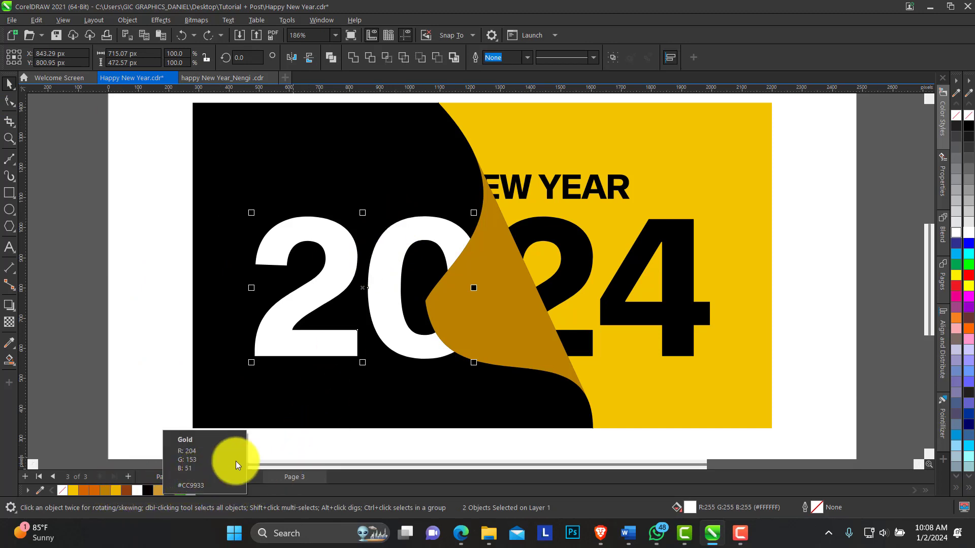
pyautogui.press('Escape')
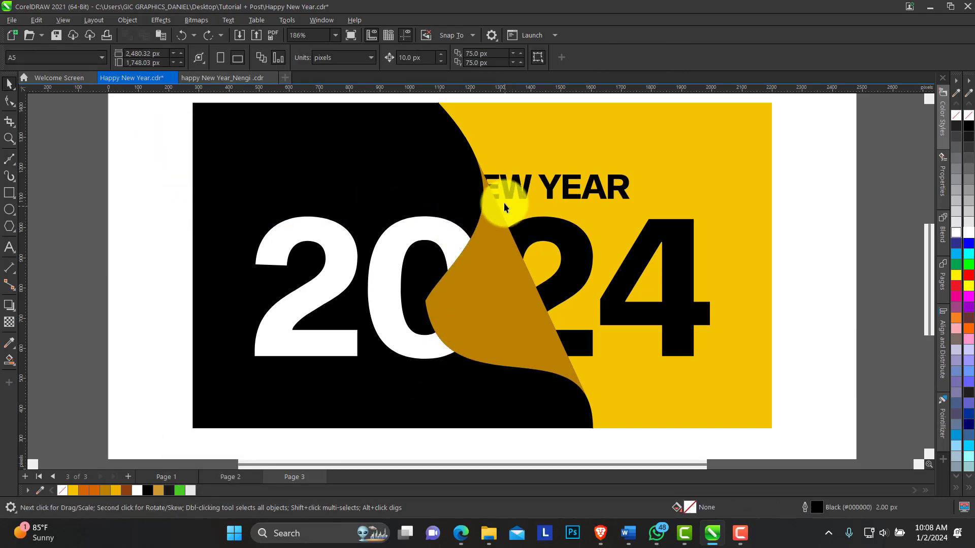
# Select the unfilled HAPPY NEW YEAR text object lying beneath the black EW YEAR lettering.
pyautogui.click(508, 192)
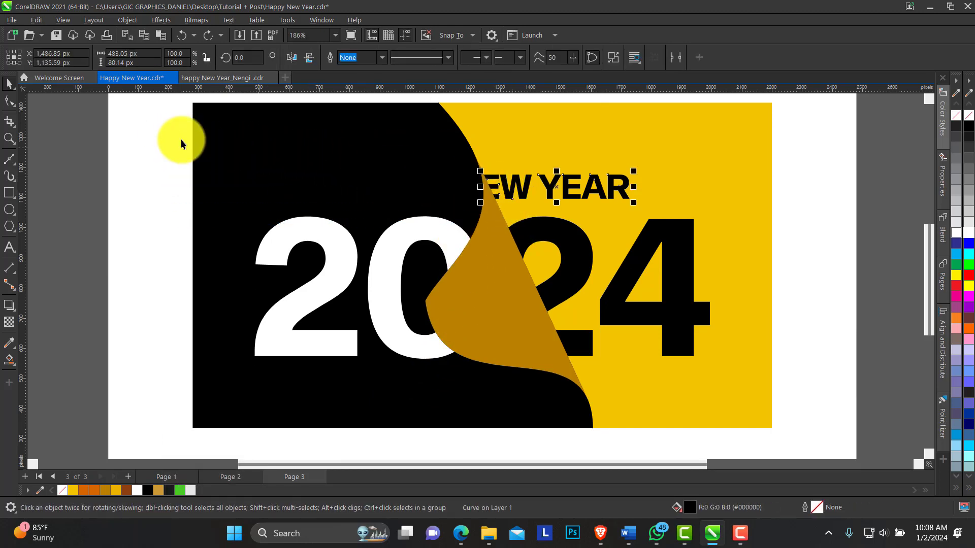
pyautogui.moveTo(513, 224); pyautogui.dragTo(514, 212)
pyautogui.click(498, 183)
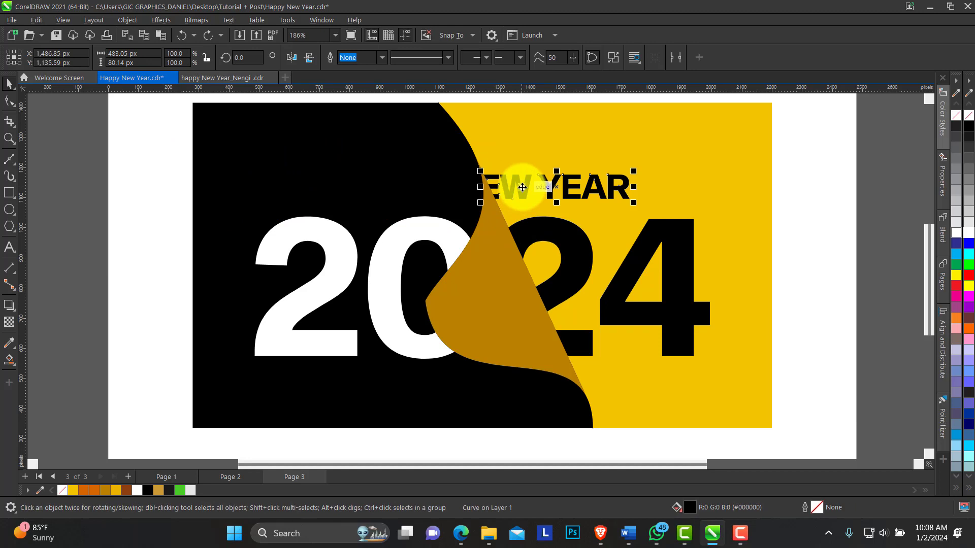
pyautogui.keyDown('alt'); pyautogui.click(523, 189); pyautogui.keyUp('alt')
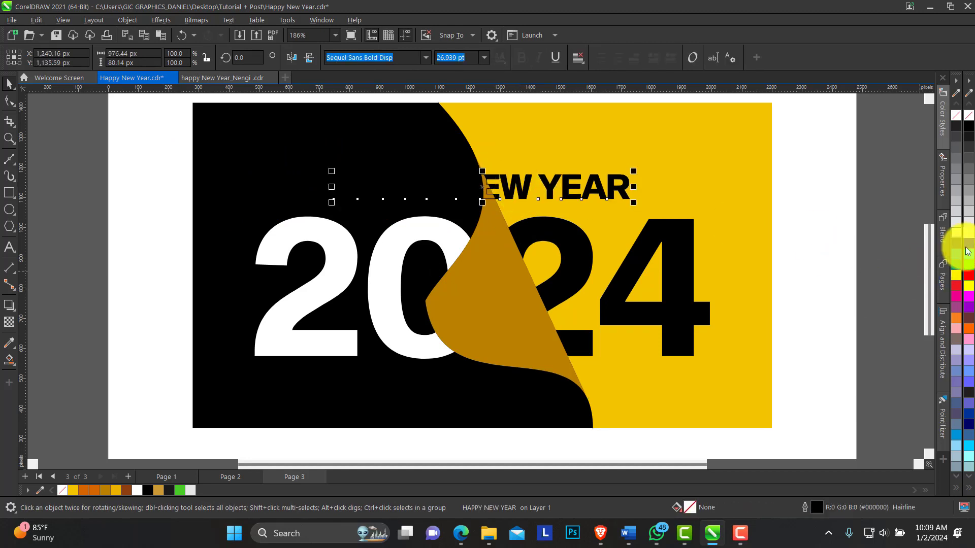
# Try a white fill on the HAPPY NEW YEAR text object and remove it again.
pyautogui.click(956, 232)
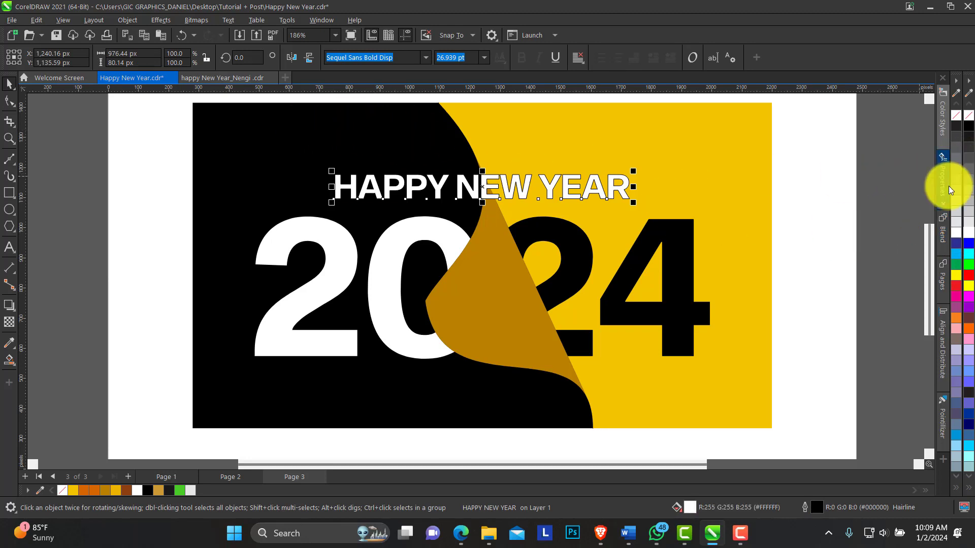
pyautogui.hotkey('ctrl', 'z')
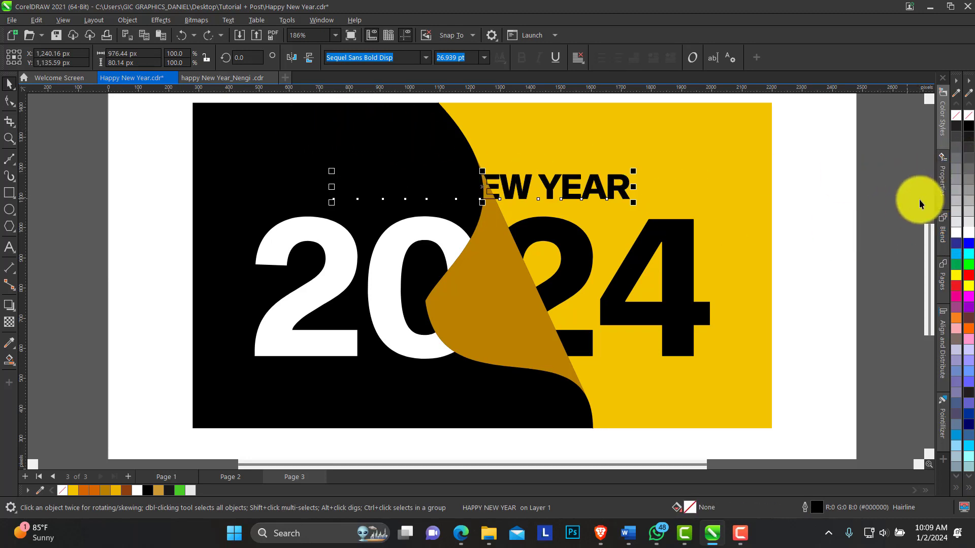
pyautogui.click(968, 233)
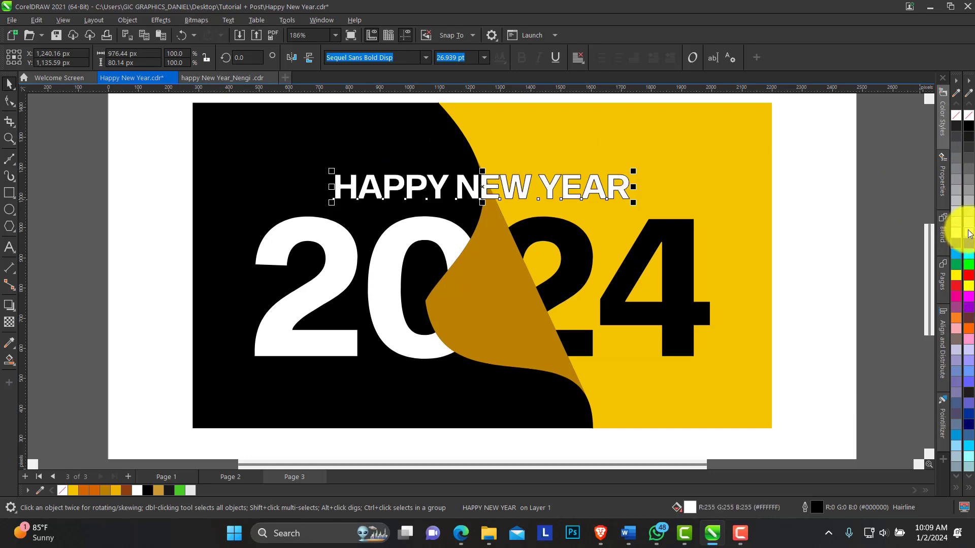
pyautogui.click(967, 118)
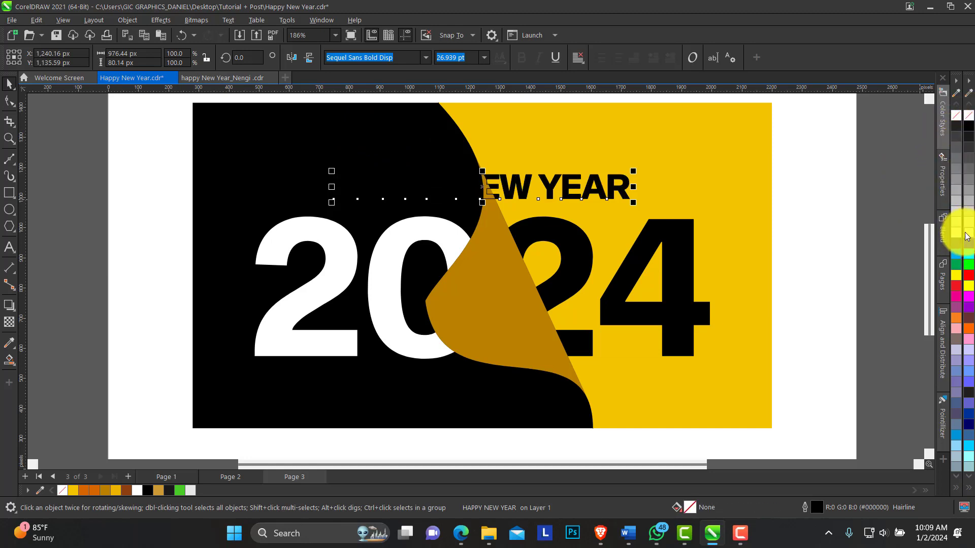
# Give the unfilled HAPPY NEW YEAR text object a white outline.
pyautogui.rightClick(959, 223)
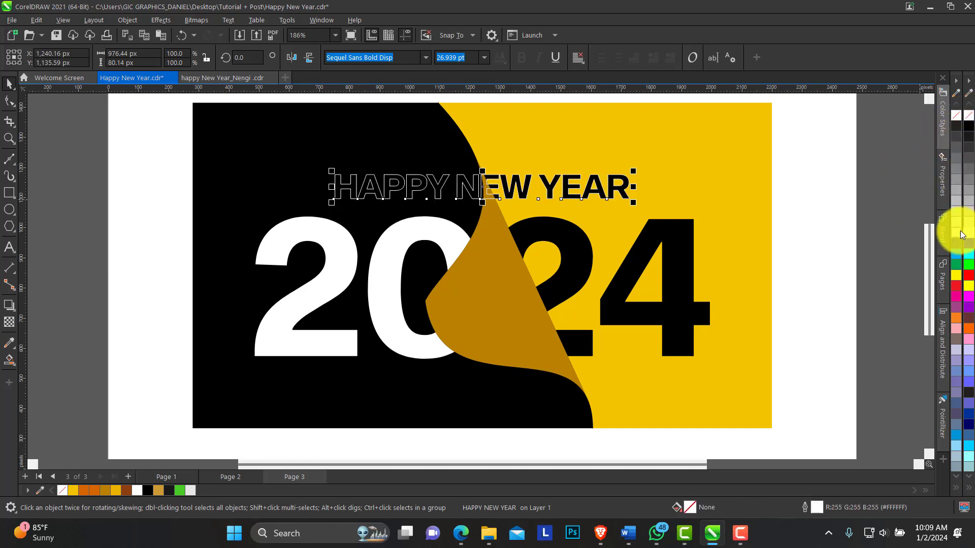
pyautogui.click(9, 138)
pyautogui.moveTo(263, 160); pyautogui.dragTo(714, 259)
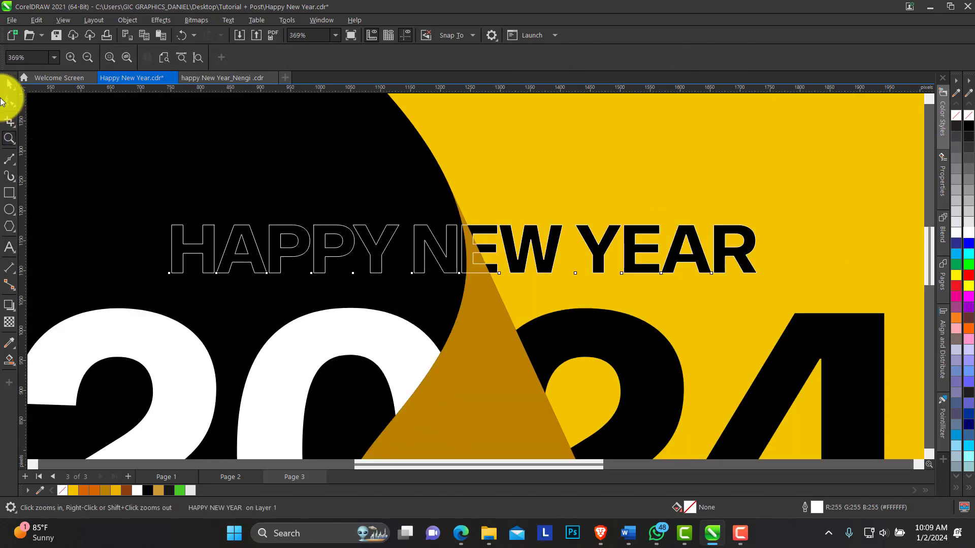
pyautogui.press('space')
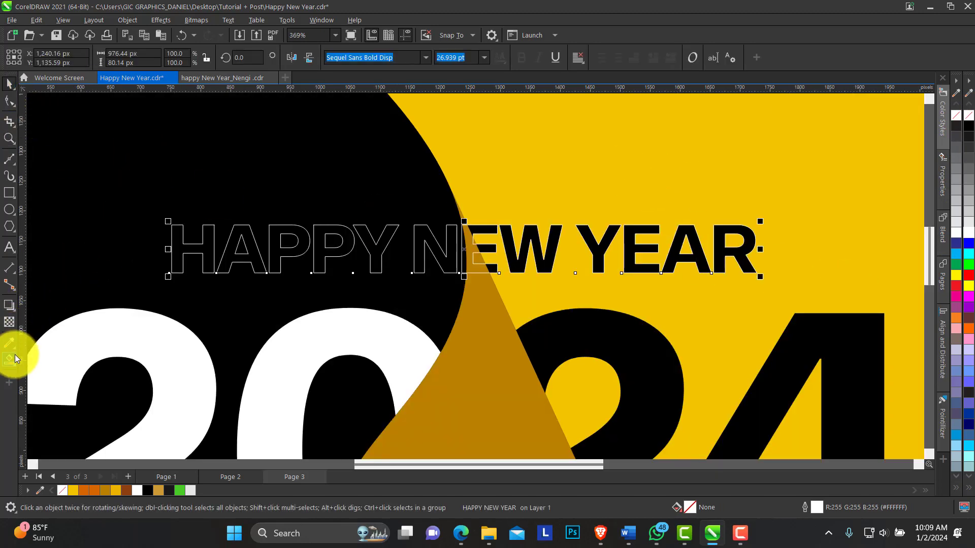
# Use Smart Fill to fill the outlined letters HAPPY and N on the black background with yellow and no outline.
pyautogui.click(10, 360)
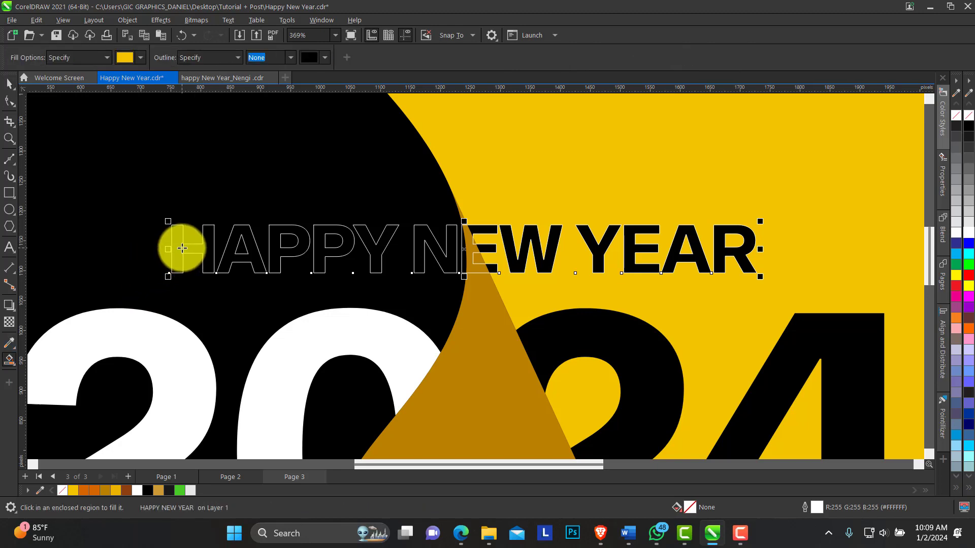
pyautogui.click(183, 248)
pyautogui.click(240, 253)
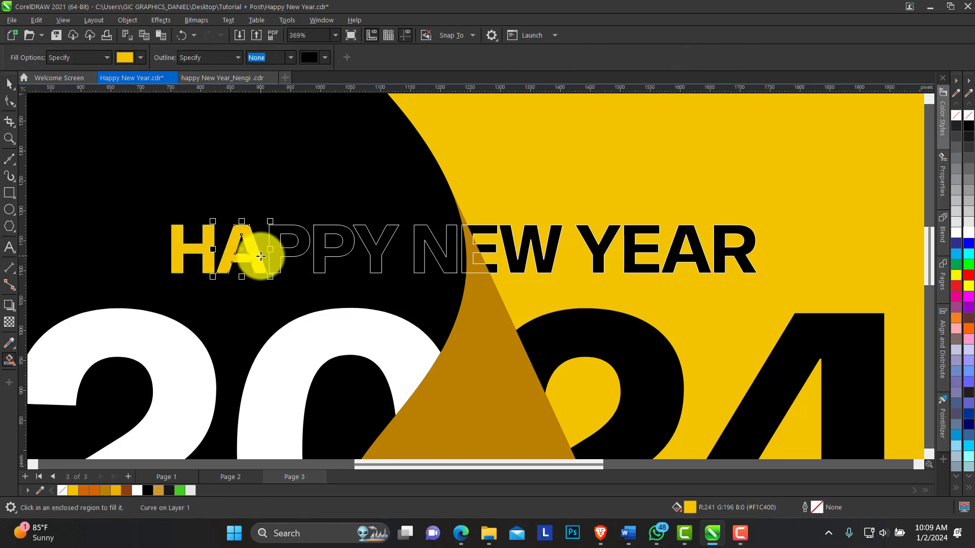
pyautogui.click(295, 250)
pyautogui.click(337, 245)
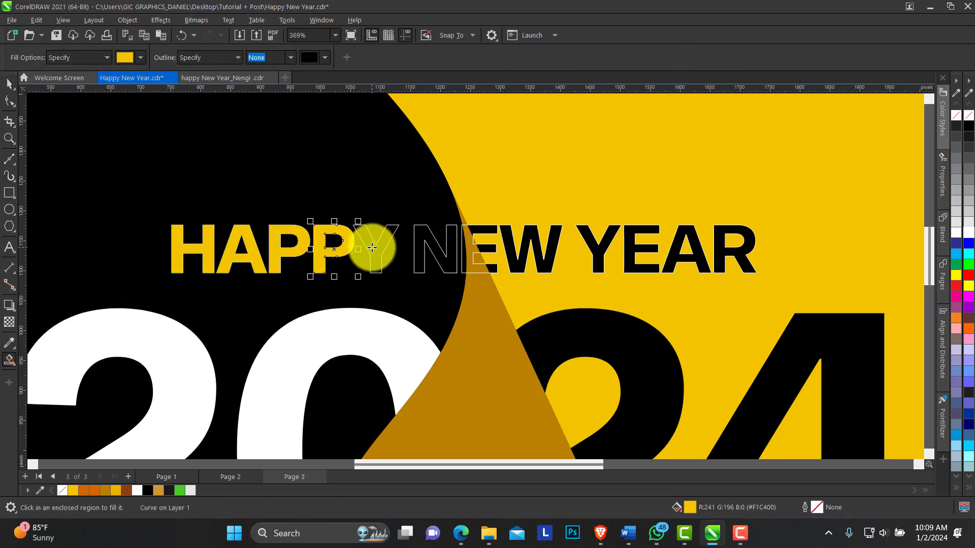
pyautogui.click(381, 243)
pyautogui.click(425, 245)
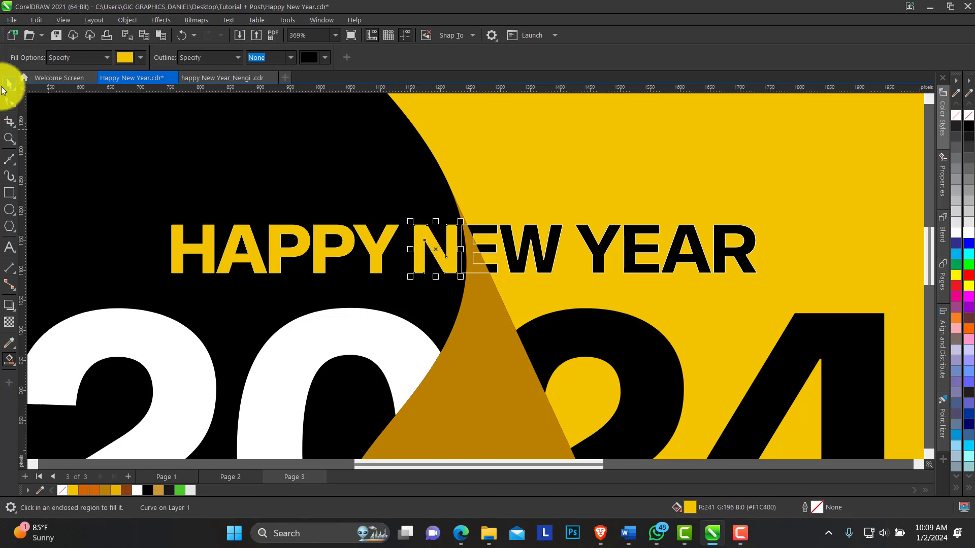
# Delete the white-outlined HAPPY NEW YEAR text object, keeping the separate yellow and black letters.
pyautogui.click(9, 84)
pyautogui.click(634, 229)
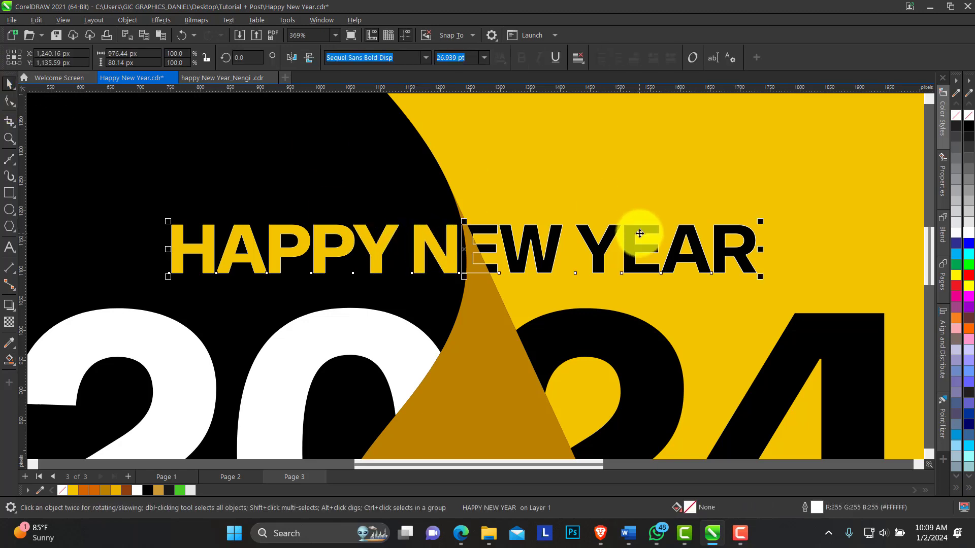
pyautogui.press('Delete')
pyautogui.click(449, 254)
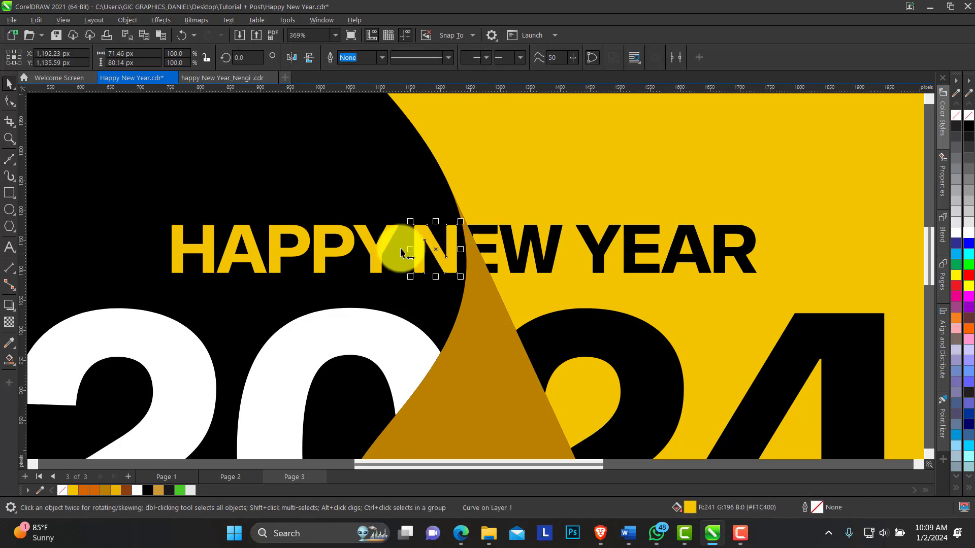
# Review the complete Happy New Year 2024 graphic on the page at several magnifications.
pyautogui.click(9, 138)
pyautogui.rightClick(388, 207)
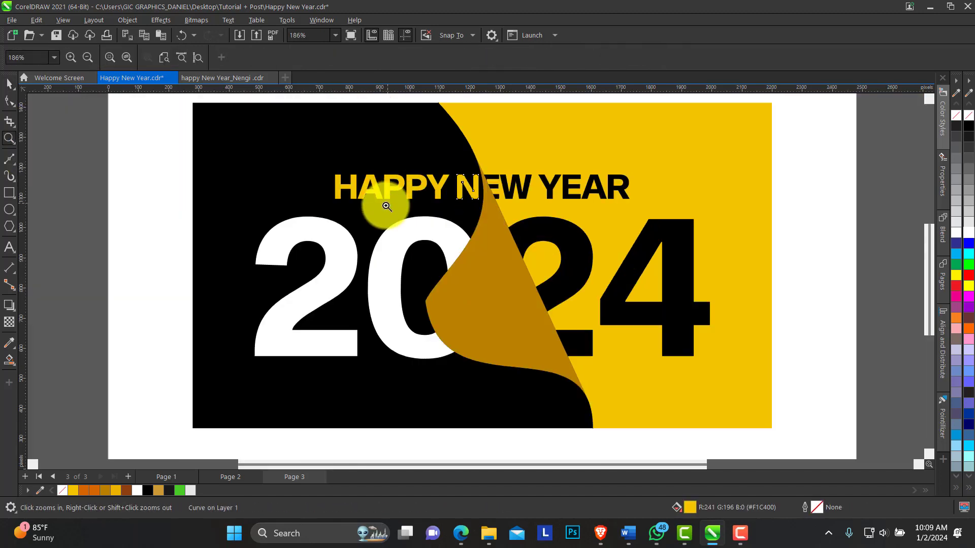
pyautogui.rightClick(422, 222)
pyautogui.rightClick(323, 171)
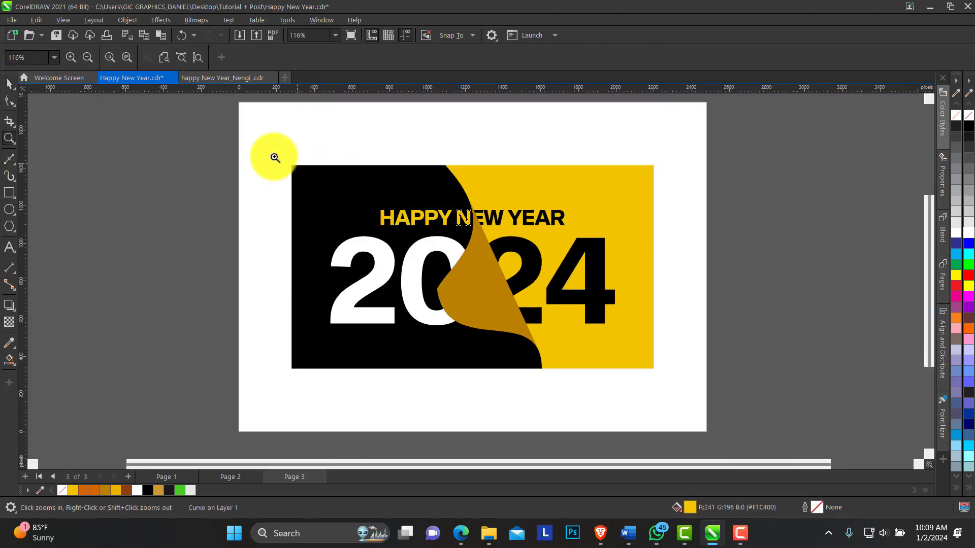
pyautogui.moveTo(272, 157); pyautogui.dragTo(681, 389)
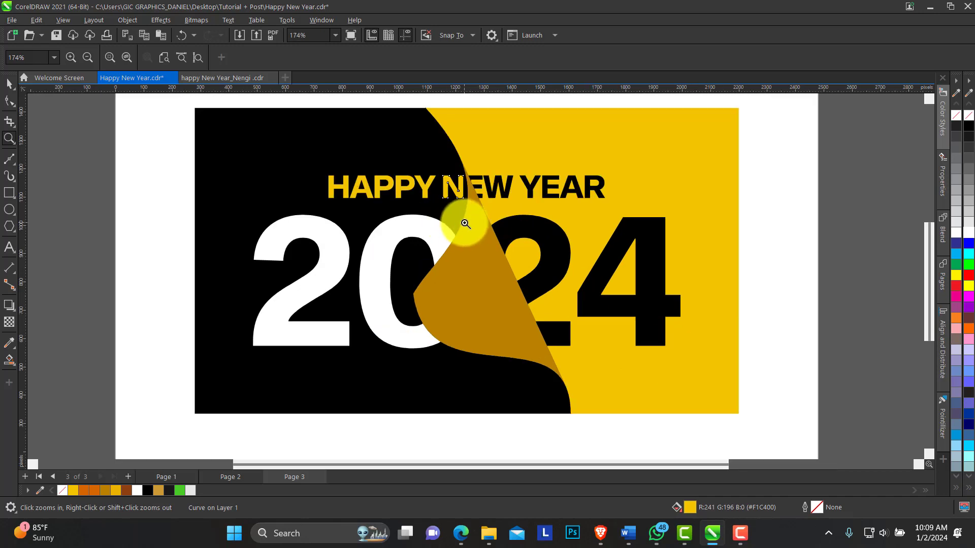
pyautogui.rightClick(403, 202)
pyautogui.moveTo(295, 174); pyautogui.dragTo(690, 378)
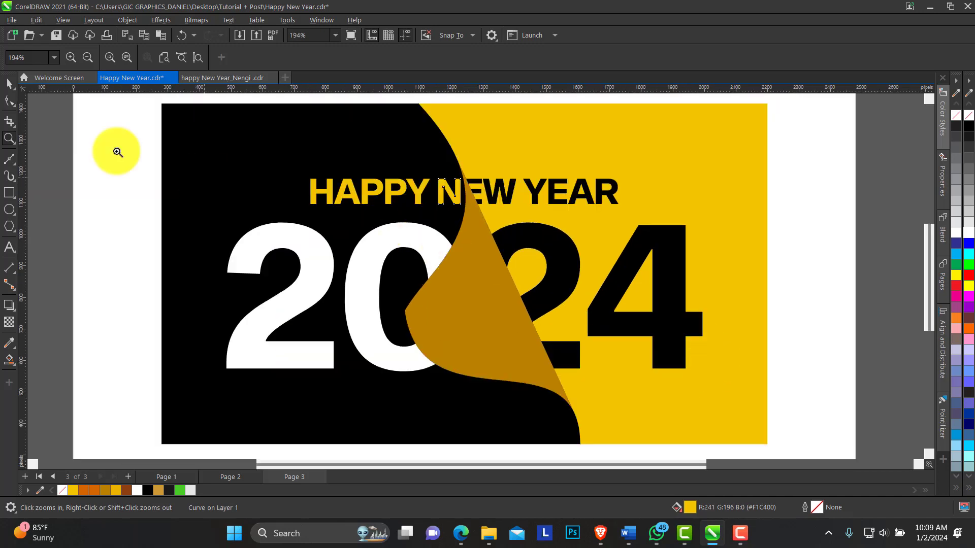
# Apply a brown-to-white linear fountain fill to the page fold with Interactive Fill, running from its left tip up to its right edge.
pyautogui.click(9, 83)
pyautogui.click(414, 194)
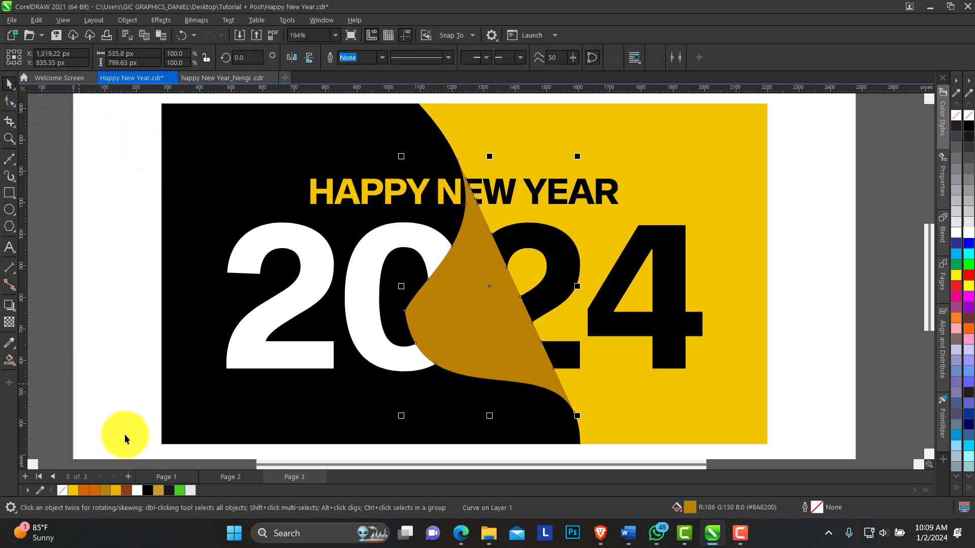
pyautogui.click(14, 364)
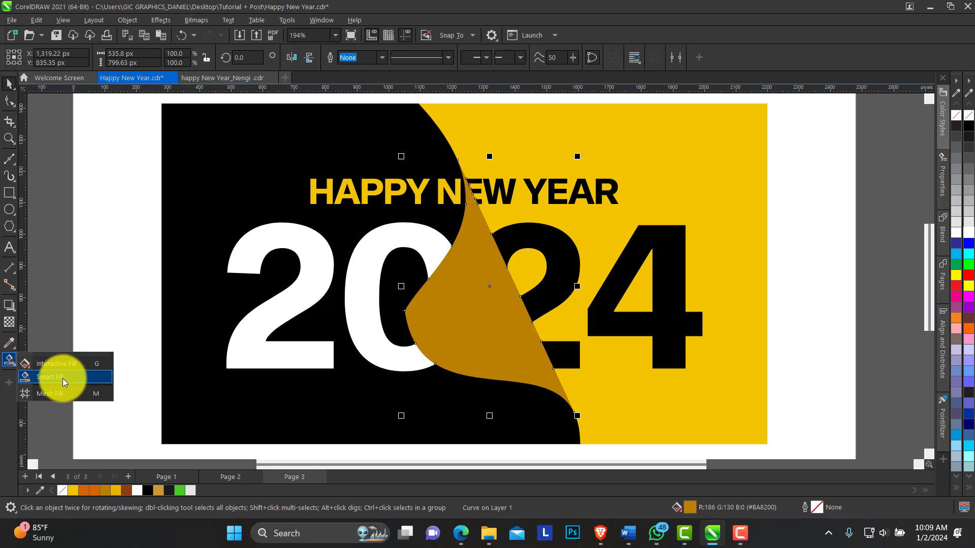
pyautogui.click(38, 338)
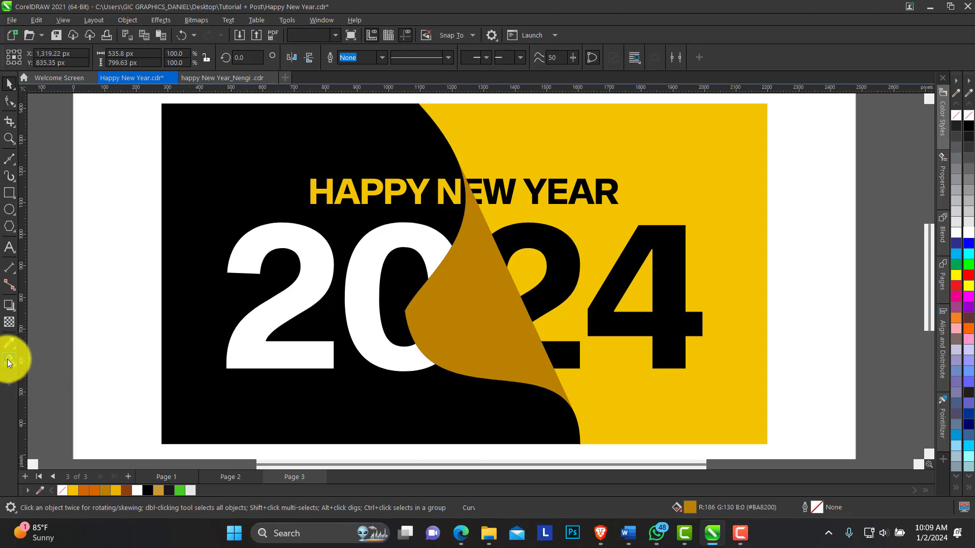
pyautogui.click(14, 364)
pyautogui.click(56, 364)
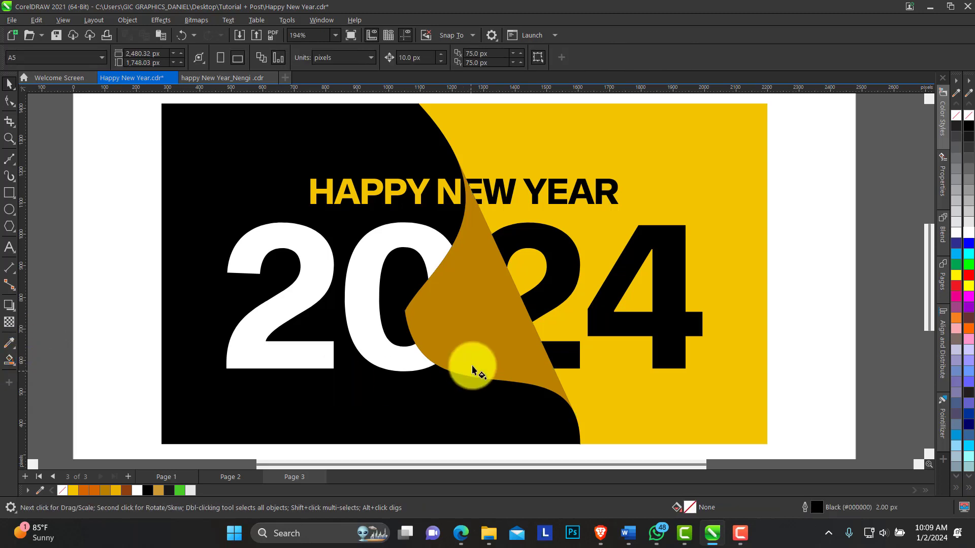
pyautogui.click(421, 328)
pyautogui.moveTo(415, 334); pyautogui.dragTo(511, 278)
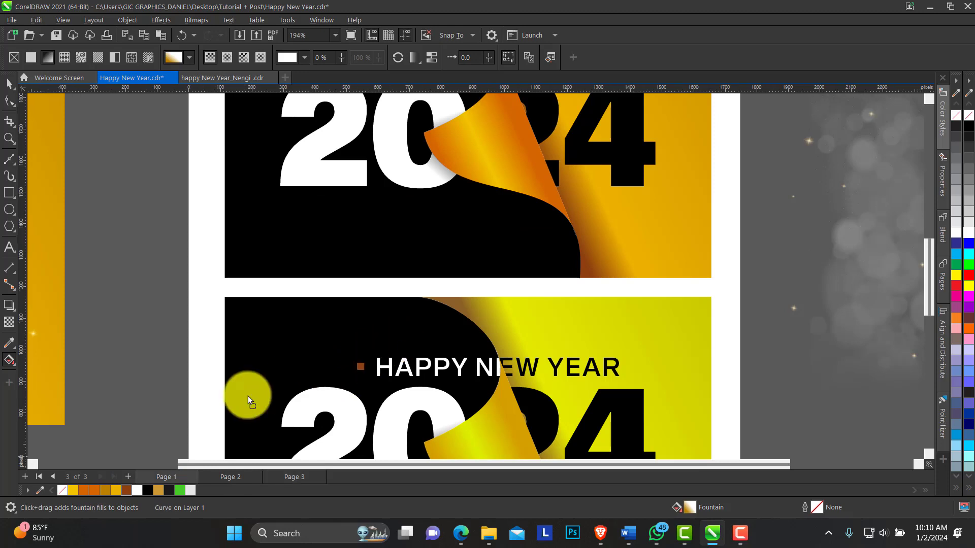
# Return to Page 3, reselect the page fold and add two colour stops to its gradient, at 32% and 63%.
pyautogui.click(231, 477)
pyautogui.click(290, 476)
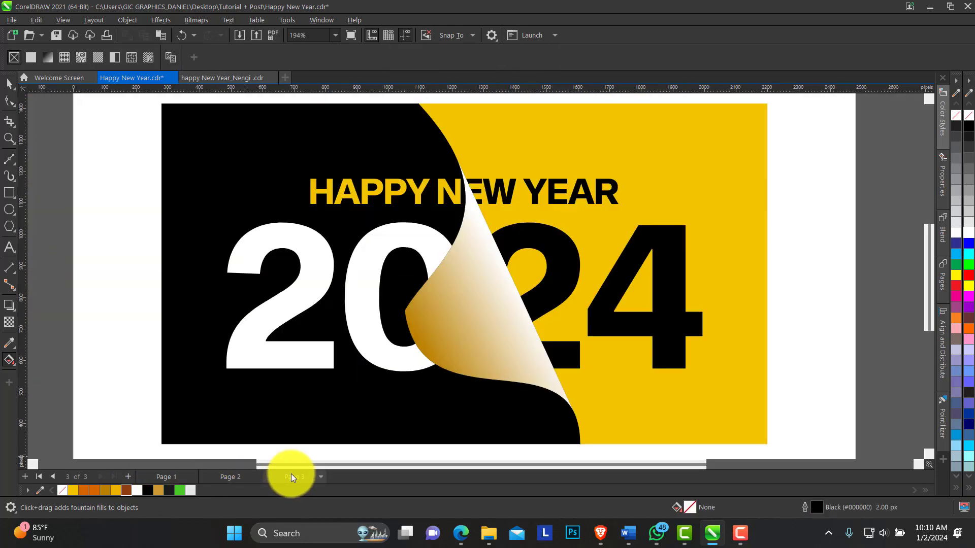
pyautogui.click(462, 323)
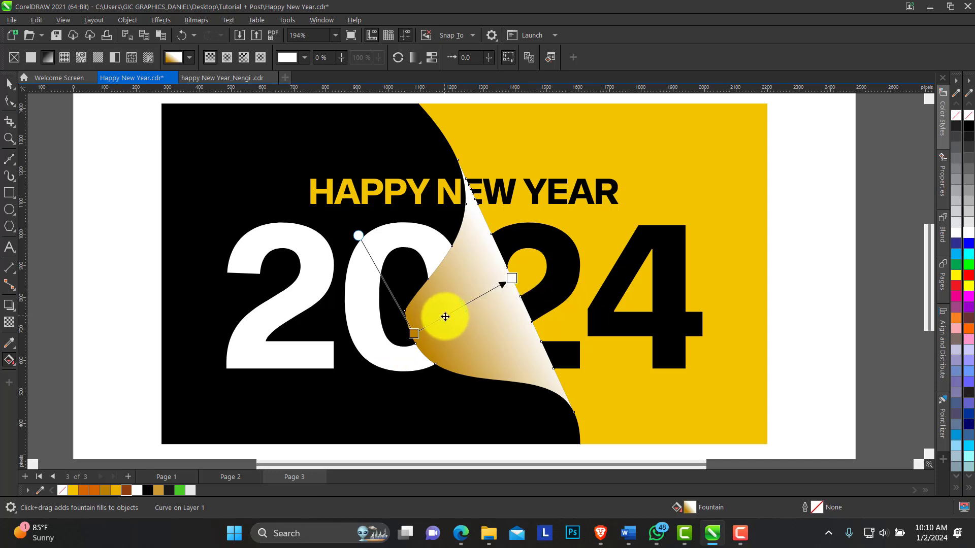
pyautogui.doubleClick(446, 316)
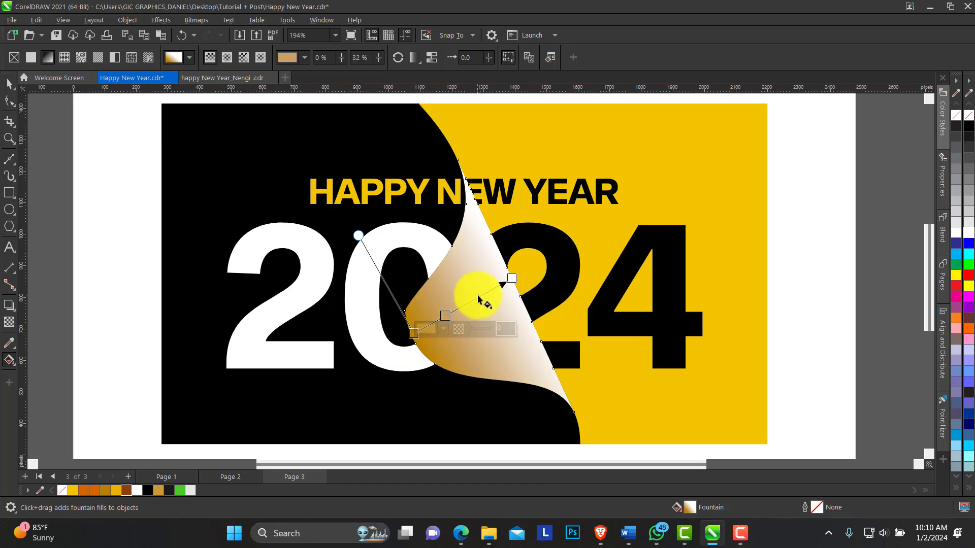
pyautogui.moveTo(475, 298); pyautogui.dragTo(485, 293)
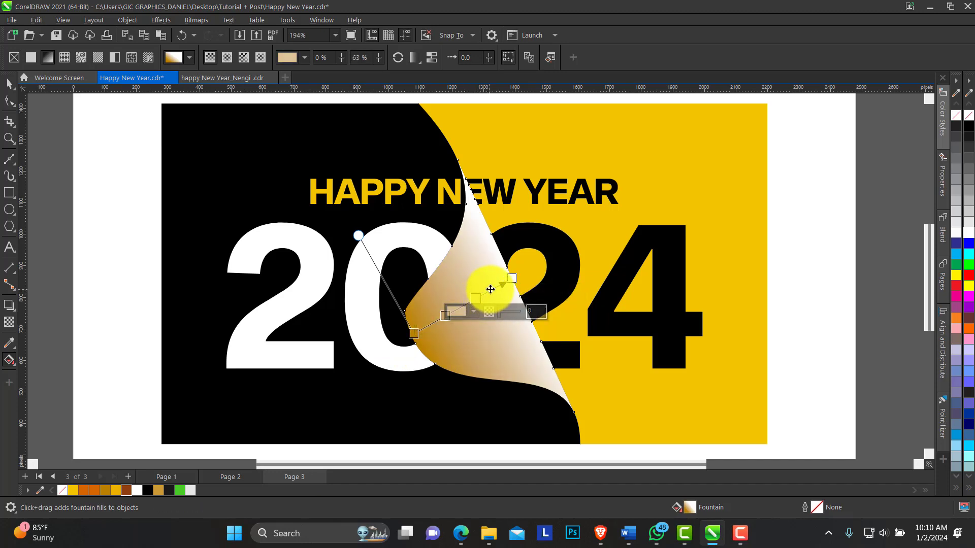
# Change the white end stop of the page fold's gradient to the dark reddish brown from the document palette.
pyautogui.click(512, 278)
pyautogui.click(512, 293)
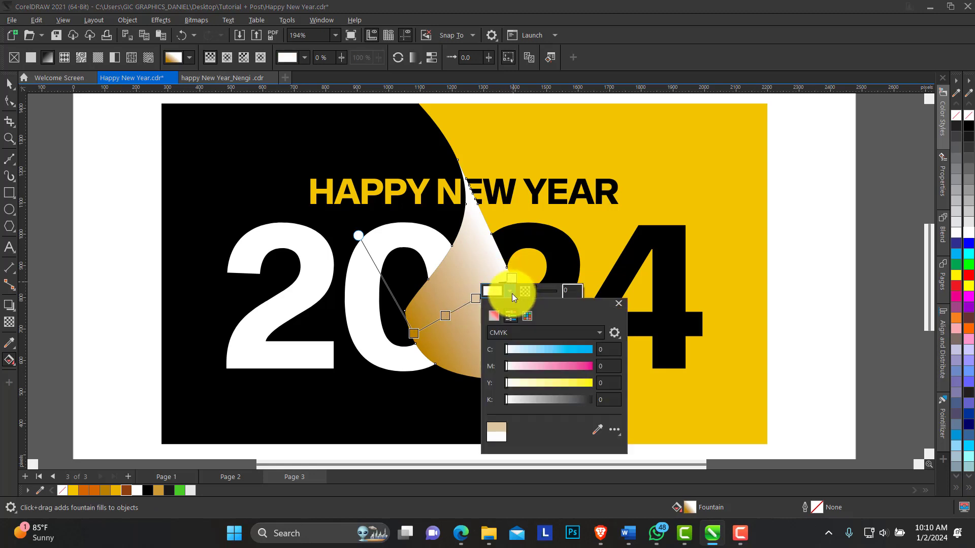
pyautogui.click(128, 490)
pyautogui.click(465, 307)
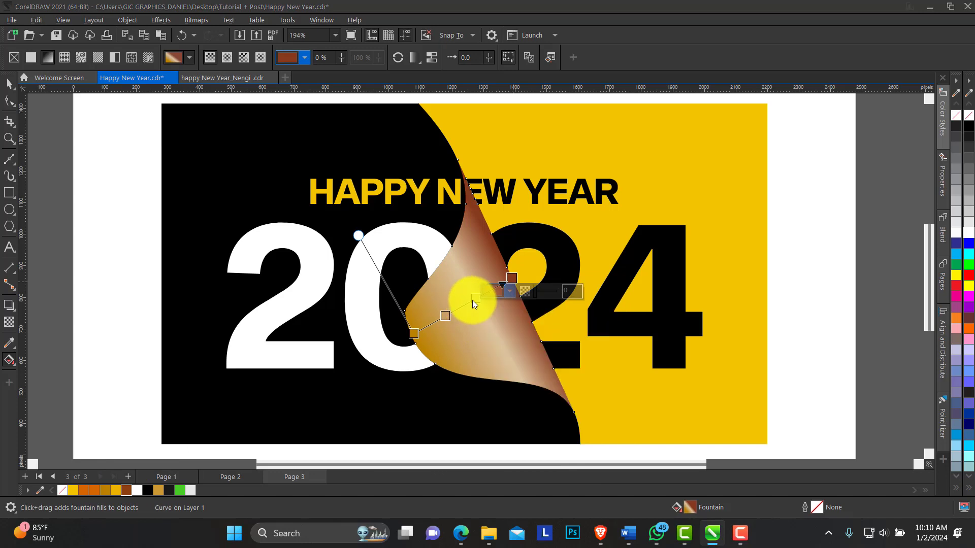
# Sample the document palette's yellow for the 63% colour stop of the page fold's gradient.
pyautogui.click(475, 299)
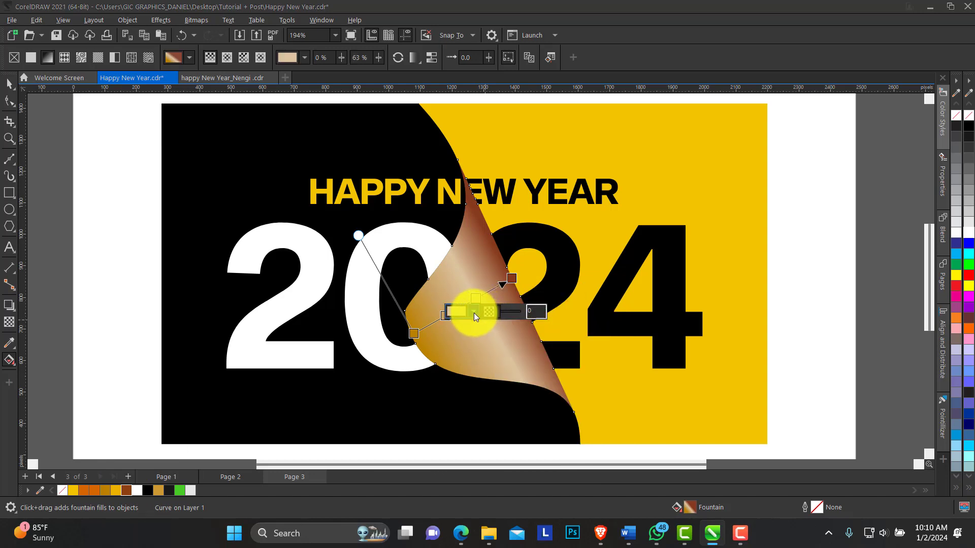
pyautogui.click(474, 312)
pyautogui.click(562, 445)
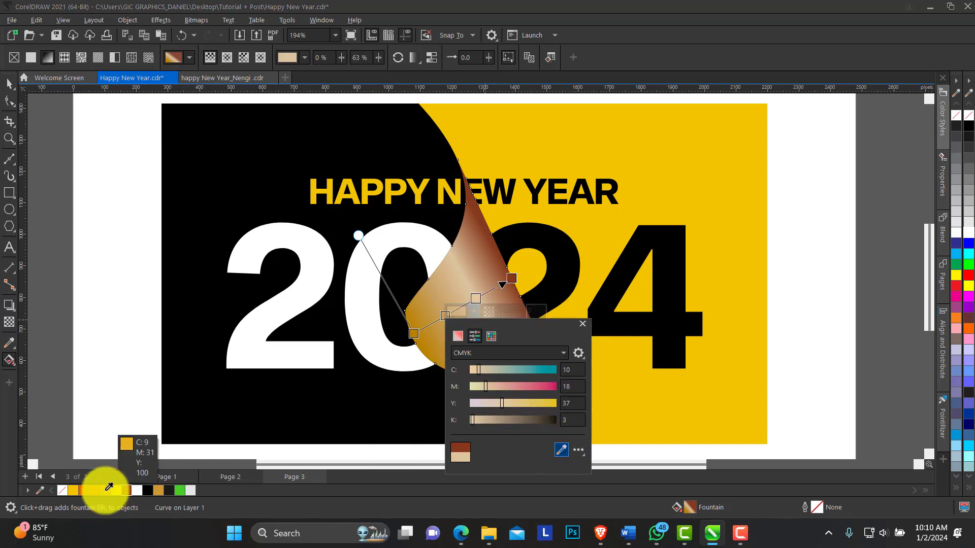
pyautogui.click(72, 490)
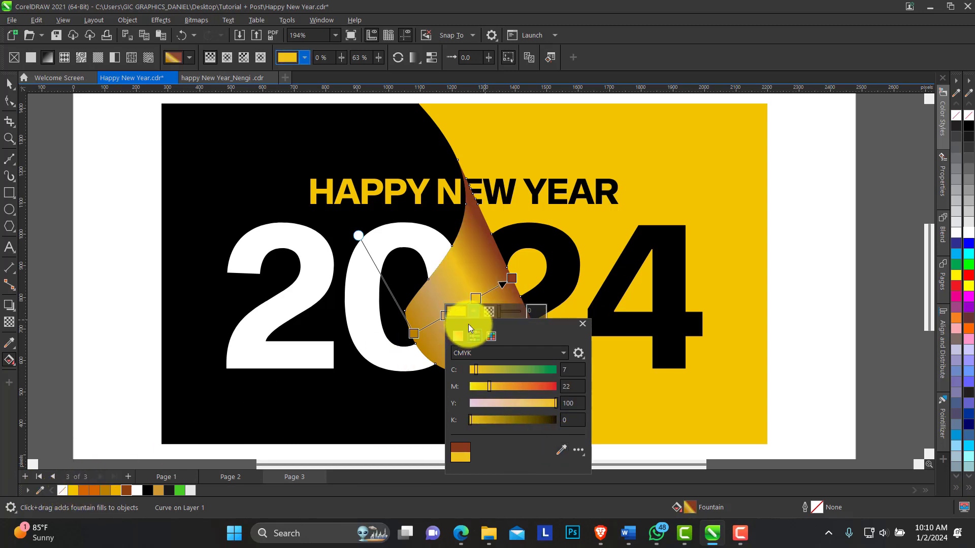
pyautogui.click(424, 325)
# Sample the dark reddish brown #8D400F from the document palette for the start stop of the page fold's gradient.
pyautogui.click(414, 334)
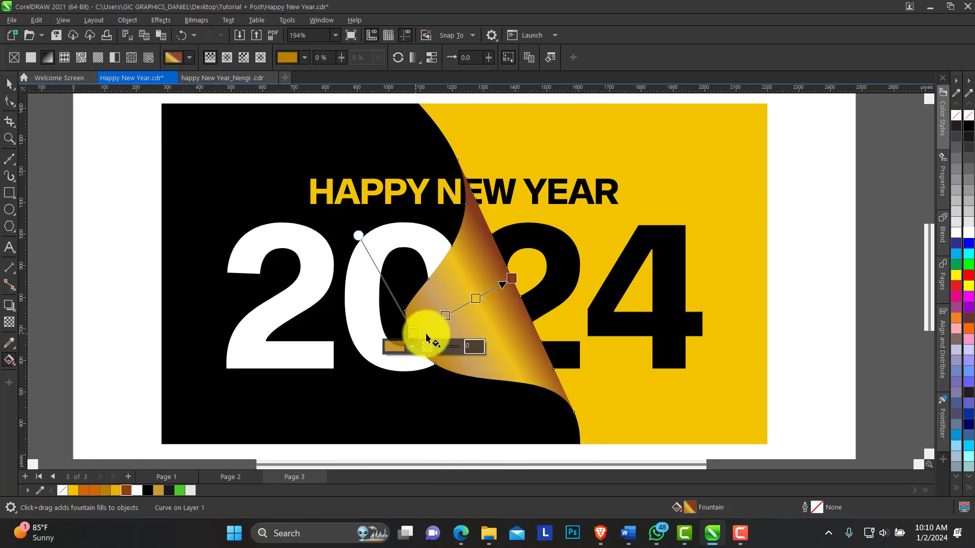
pyautogui.click(414, 345)
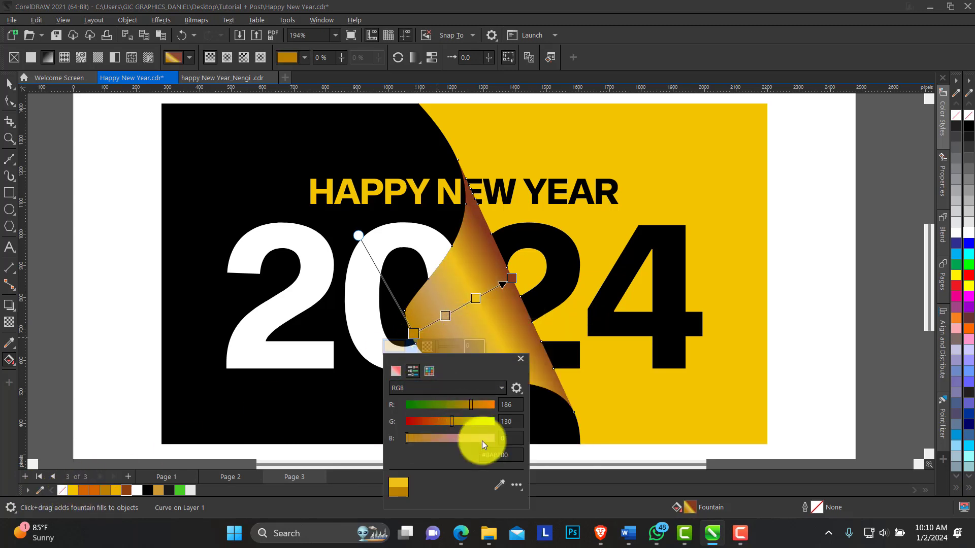
pyautogui.click(498, 486)
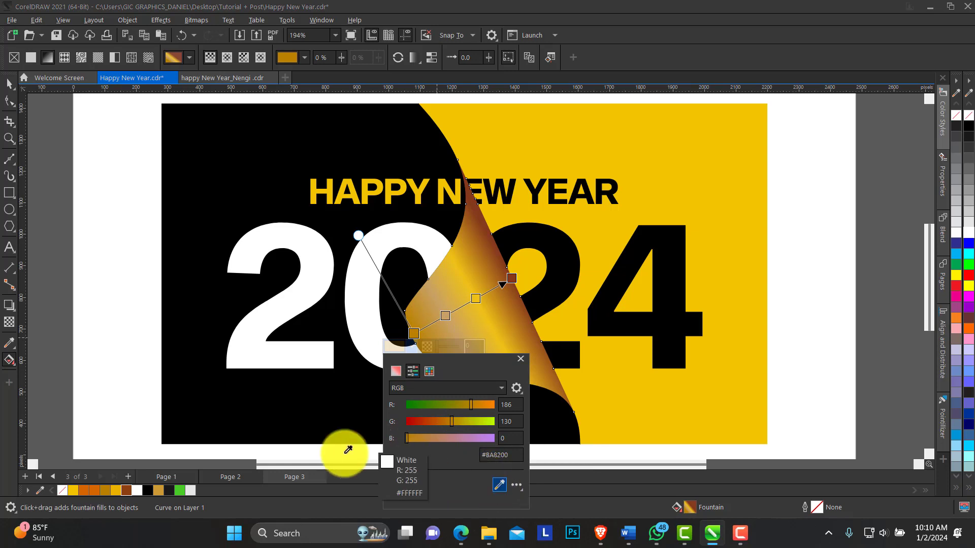
pyautogui.click(75, 491)
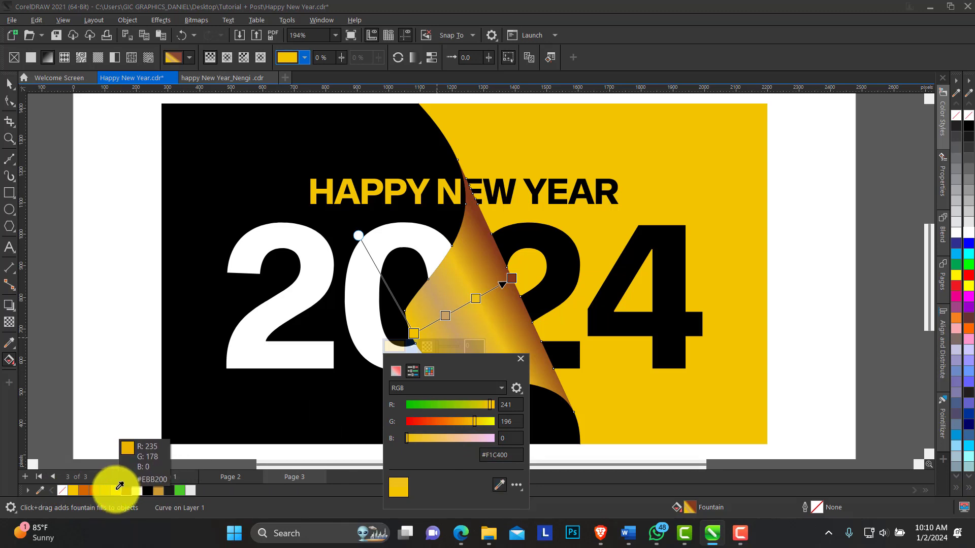
pyautogui.click(138, 492)
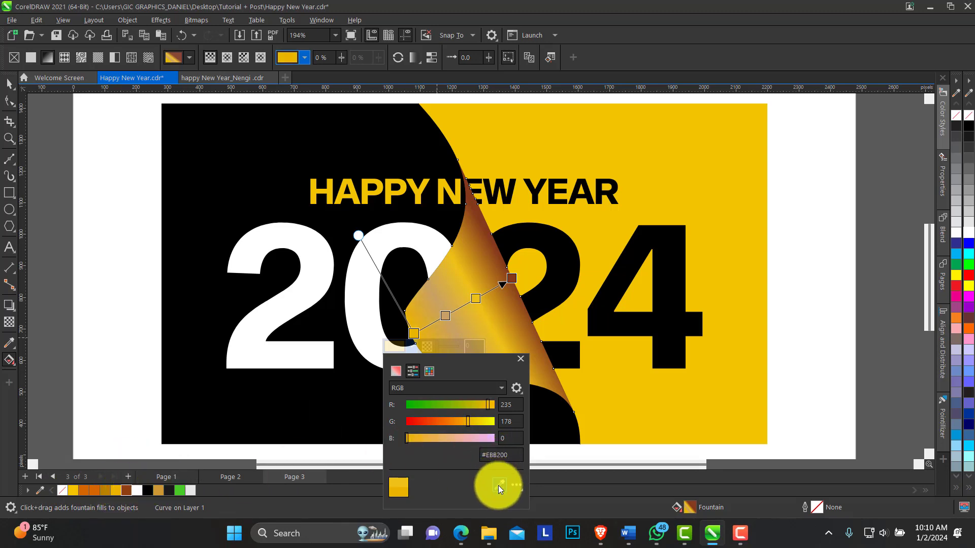
pyautogui.click(499, 485)
pyautogui.click(126, 492)
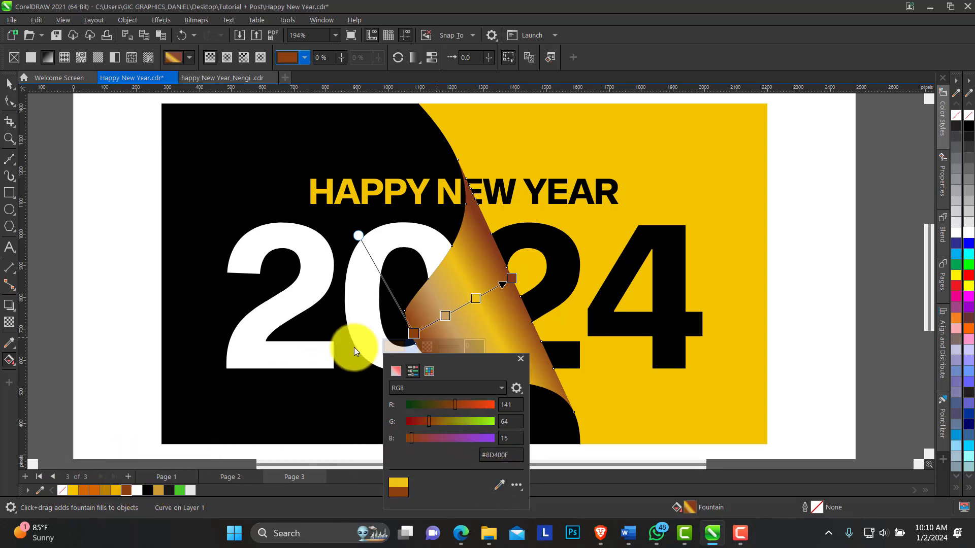
# Remove the 32% colour stop and reposition the gradient's yellow stop and both end points across the page fold.
pyautogui.doubleClick(446, 313)
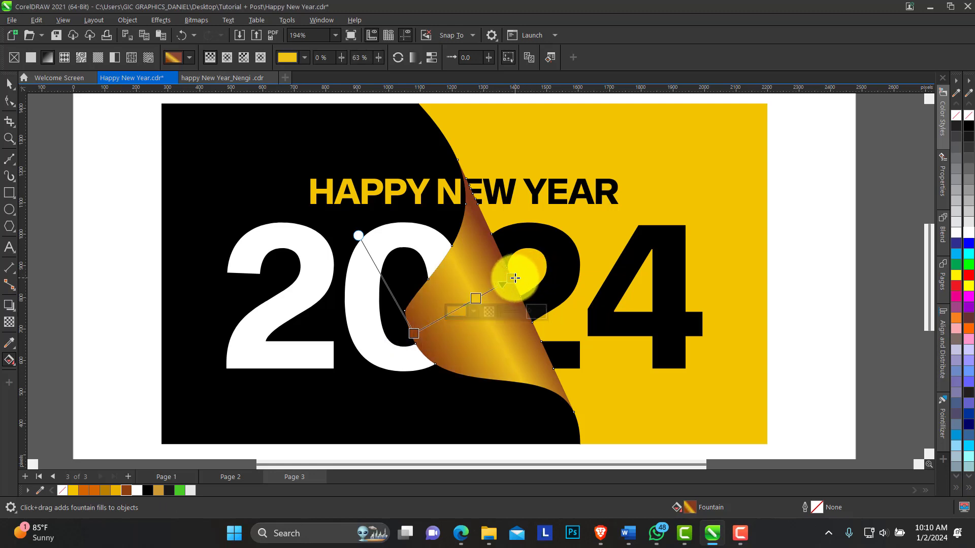
pyautogui.moveTo(515, 278); pyautogui.dragTo(469, 316)
pyautogui.moveTo(512, 284); pyautogui.dragTo(505, 288)
pyautogui.moveTo(407, 336)
pyautogui.mouseDown()
pyautogui.moveTo(398, 331)
pyautogui.moveTo(408, 328)
pyautogui.mouseUp()
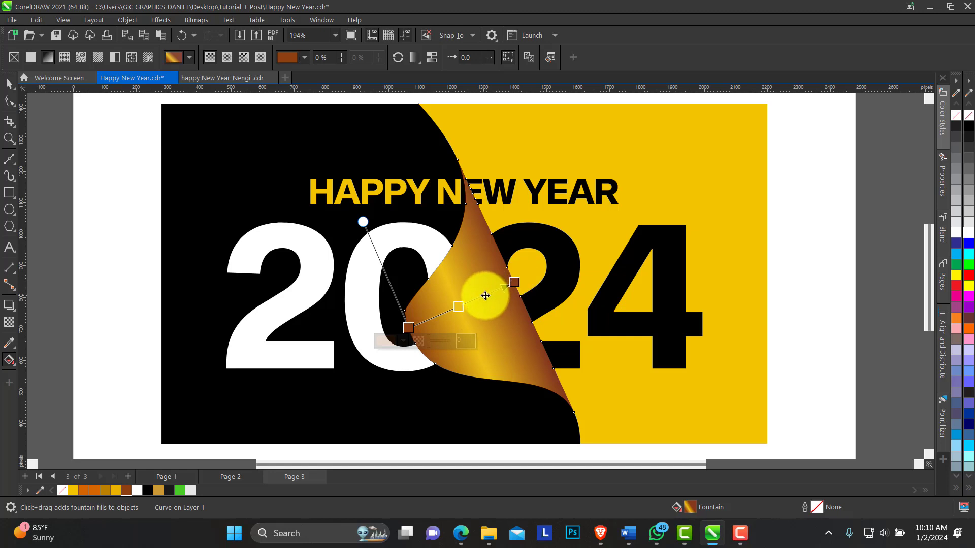
# Add a colour stop at 70% on the page fold's gradient and sample golden brown (C26, M50, Y100, K7) for it.
pyautogui.doubleClick(483, 296)
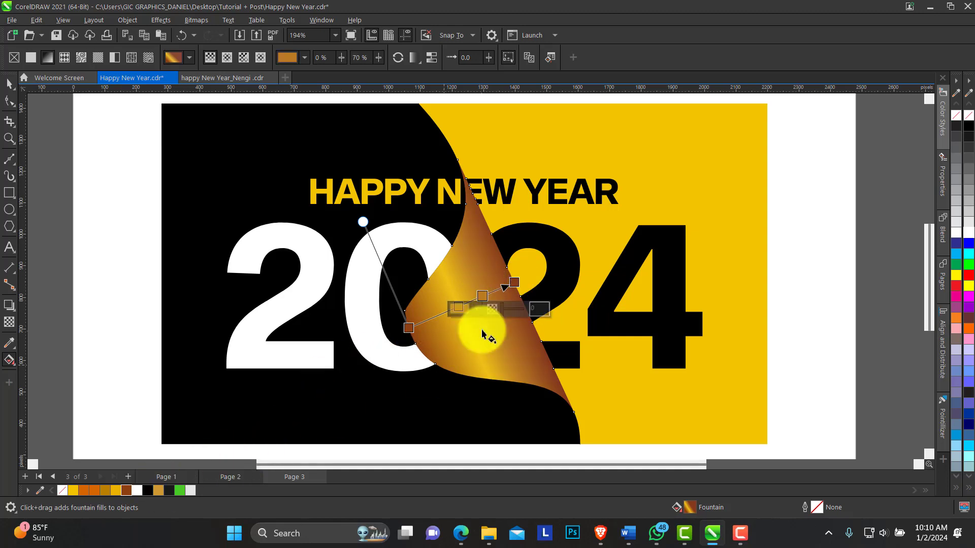
pyautogui.click(478, 308)
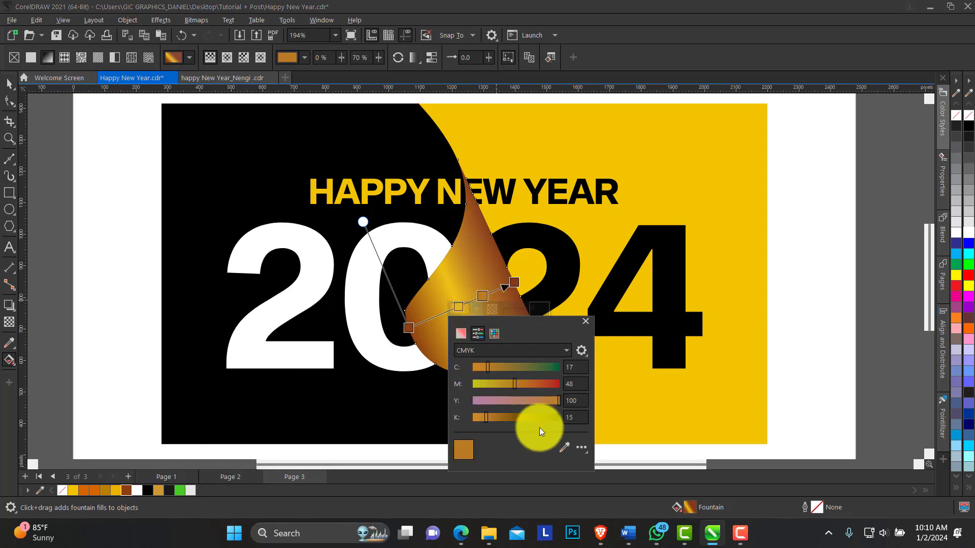
pyautogui.click(565, 446)
pyautogui.click(106, 490)
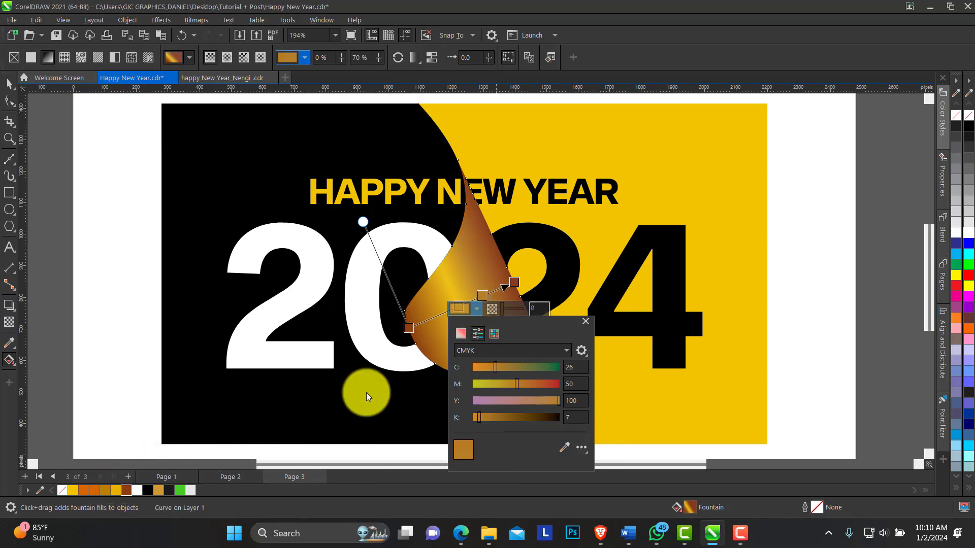
# Shift the golden-brown stop closer to the gradient's end and add an amber stop (C9, M31, Y100) at 62%.
pyautogui.click(482, 295)
pyautogui.moveTo(482, 295); pyautogui.dragTo(457, 315)
pyautogui.click(471, 312)
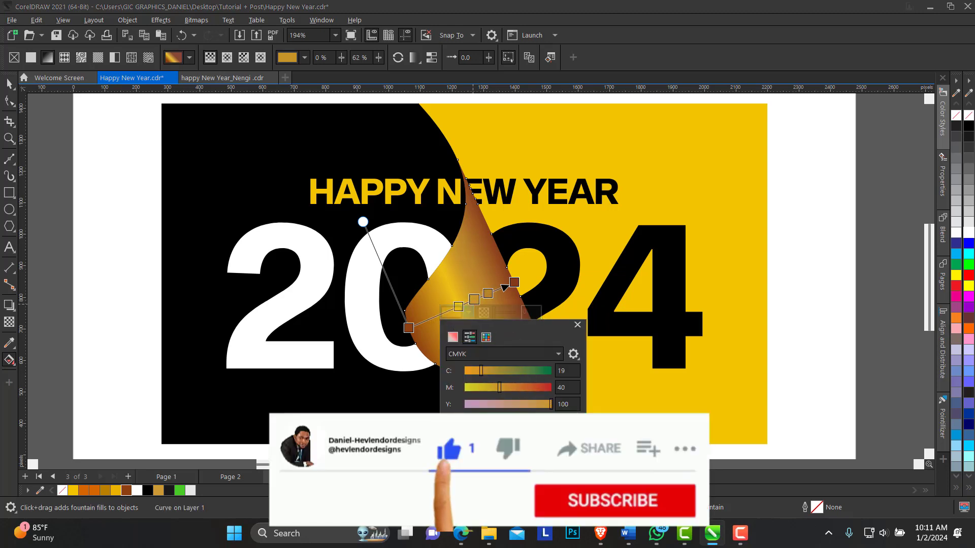
pyautogui.click(116, 490)
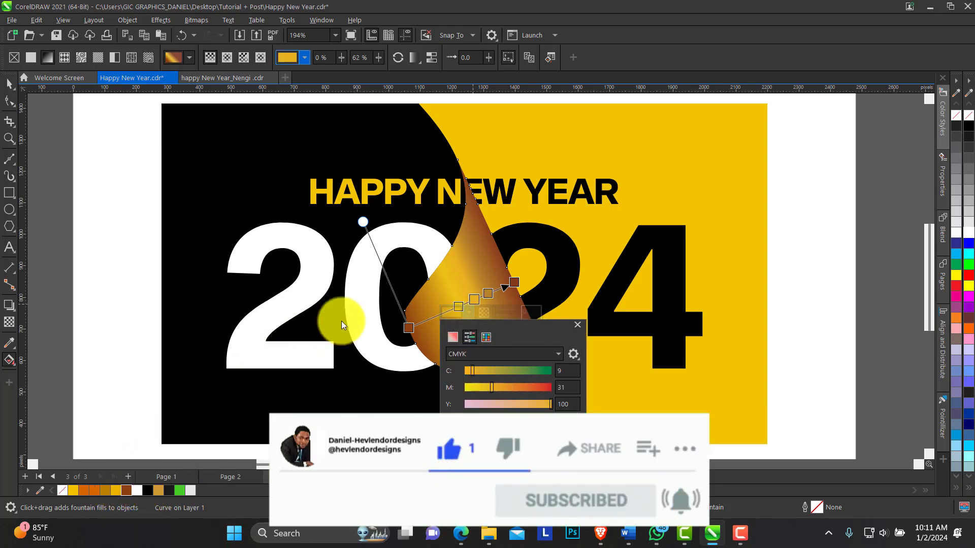
# Apply a yellow-to-white linear fountain fill to the yellow background, running diagonally from its upper-right corner down to the page fold.
pyautogui.click(9, 82)
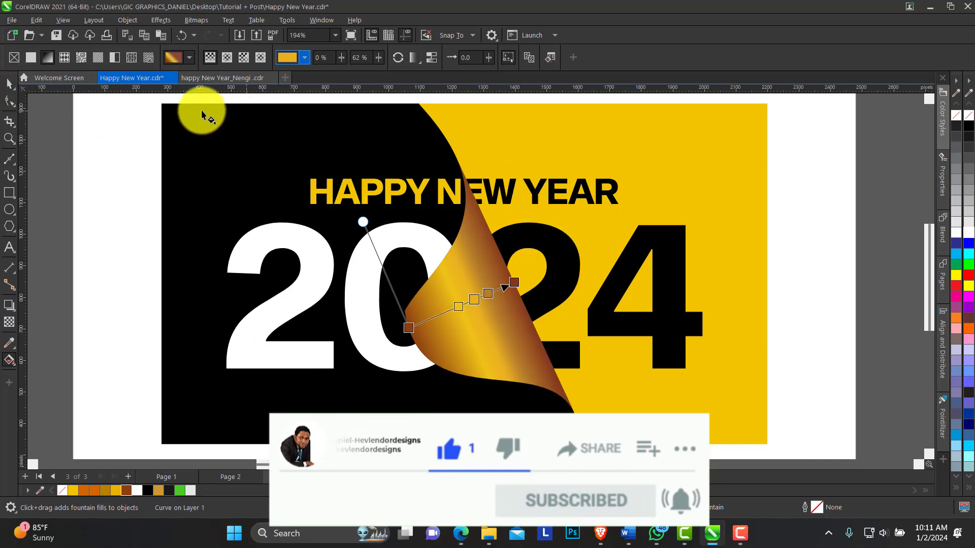
pyautogui.click(9, 138)
pyautogui.rightClick(393, 193)
pyautogui.moveTo(259, 164); pyautogui.dragTo(719, 404)
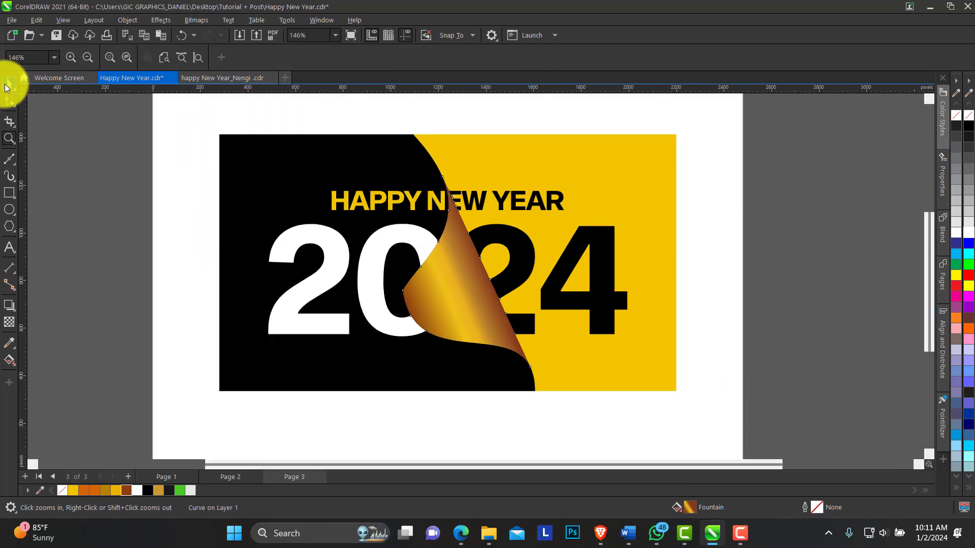
pyautogui.click(9, 82)
pyautogui.click(367, 111)
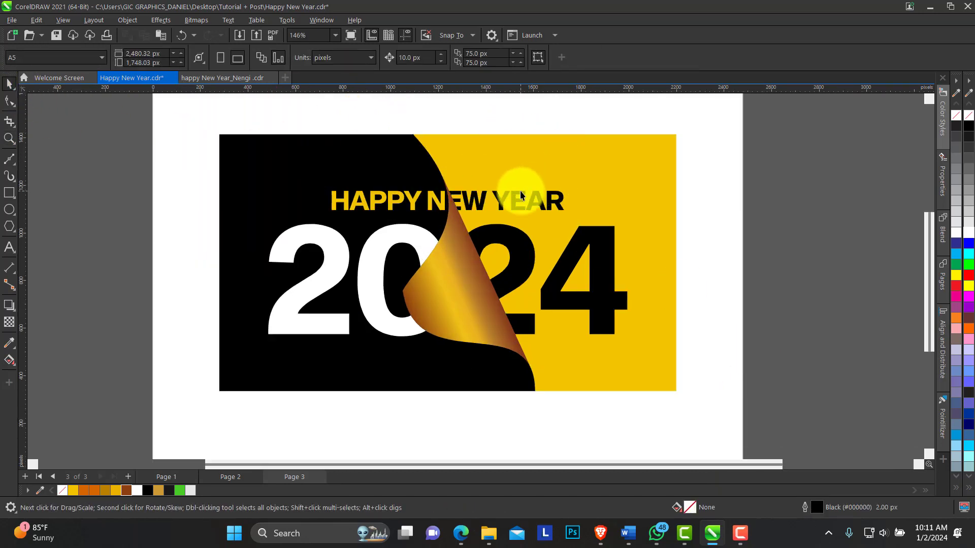
pyautogui.click(587, 244)
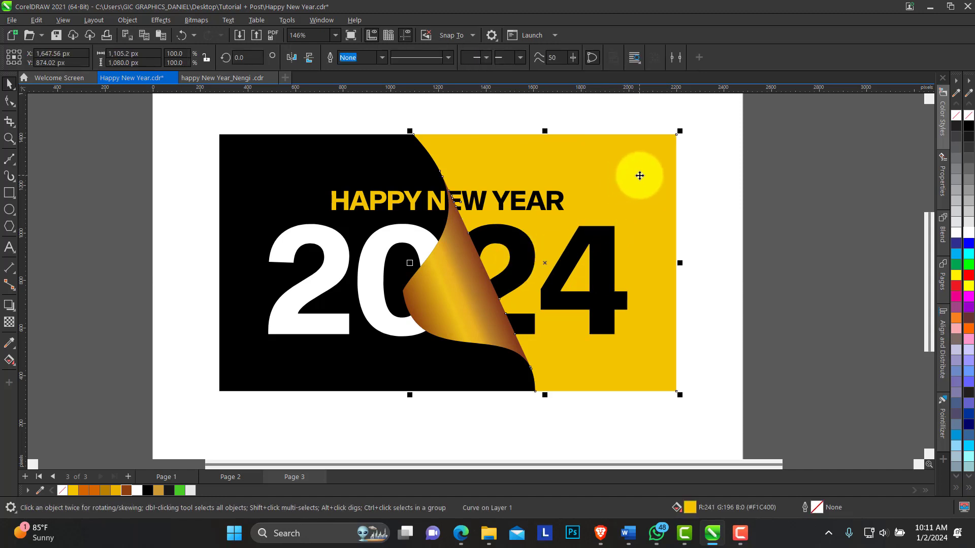
pyautogui.click(9, 362)
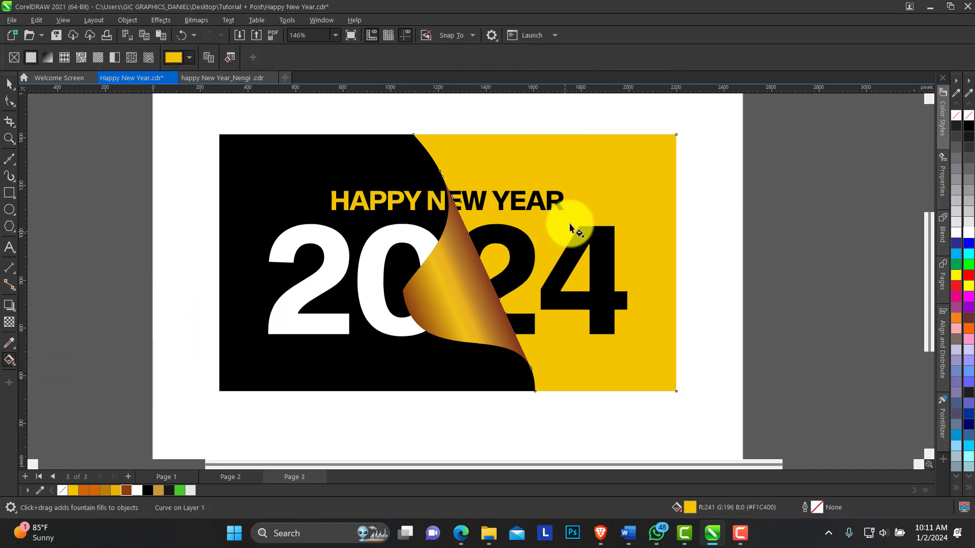
pyautogui.moveTo(656, 156); pyautogui.dragTo(458, 289)
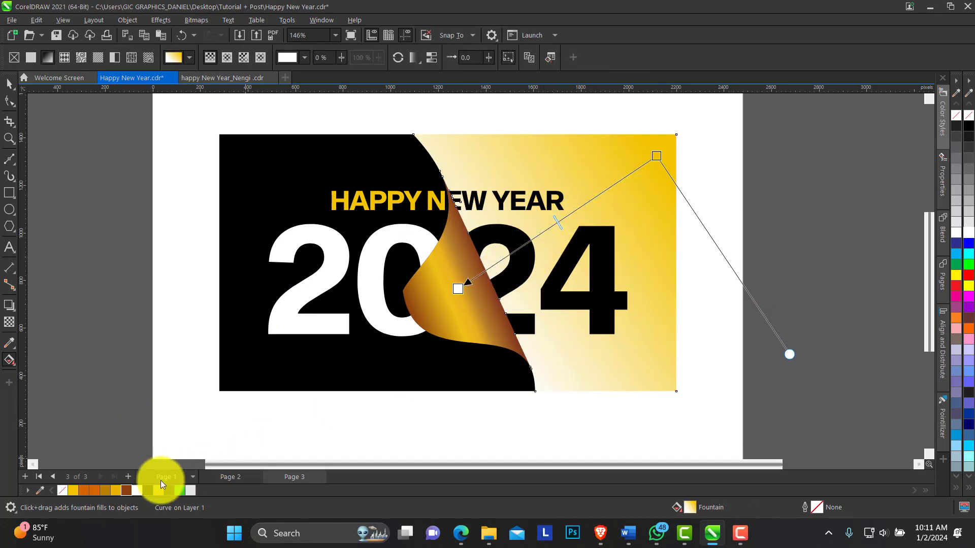
# Recolour the white end stop of the background's gradient to dark gold (R186, G130, B0), sampled from the document palette.
pyautogui.click(458, 288)
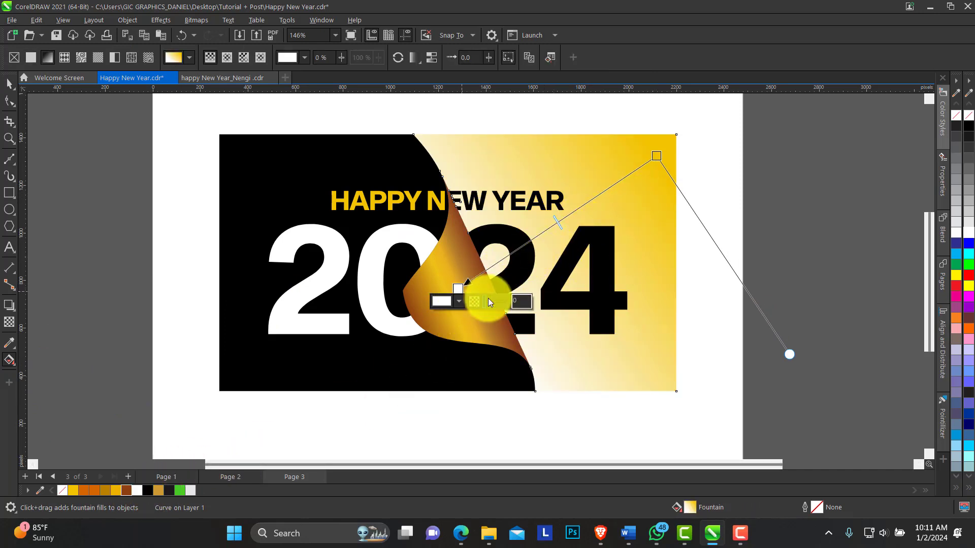
pyautogui.click(458, 301)
pyautogui.click(546, 440)
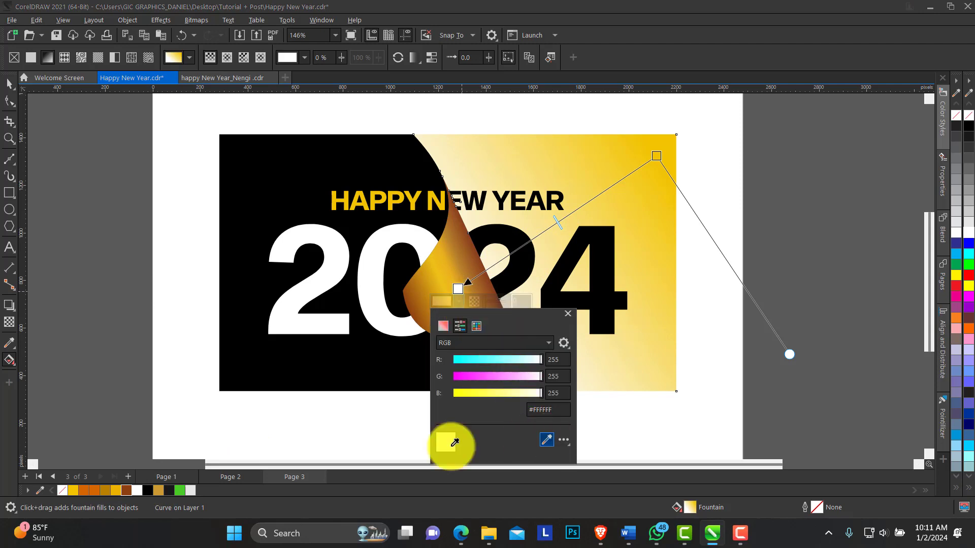
pyautogui.click(105, 490)
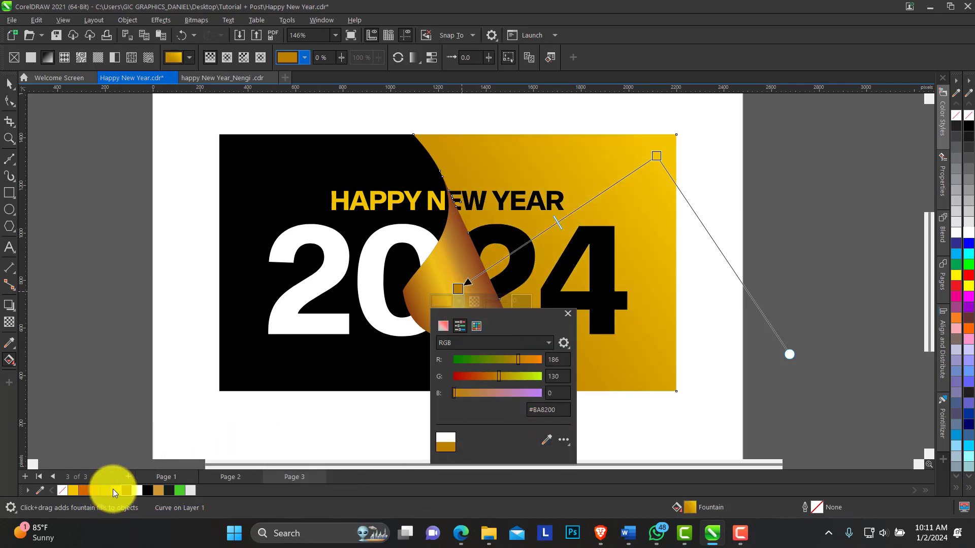
pyautogui.click(553, 225)
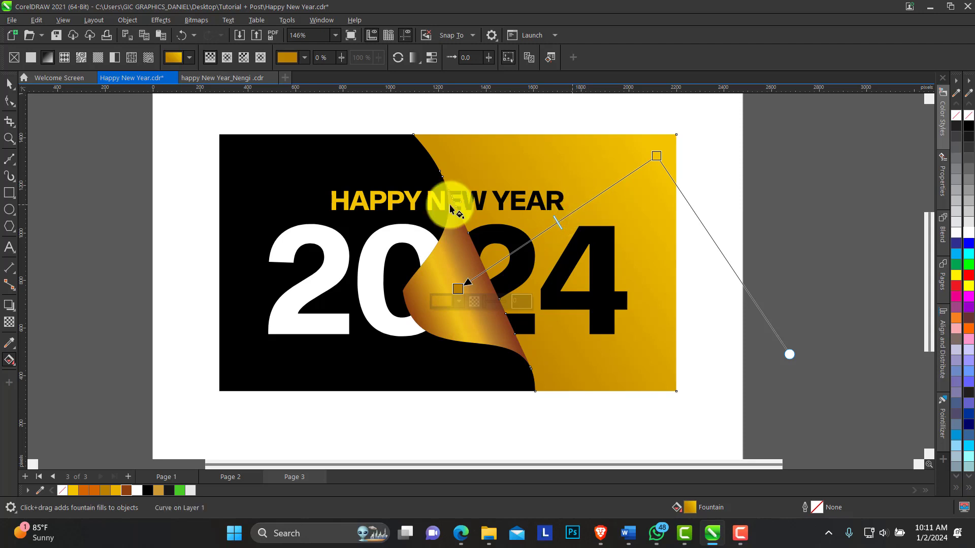
# Add colour stops at 34%, 18% and 60% on the background's gradient and set the 60% stop to amber (R235, G178, B0).
pyautogui.click(7, 360)
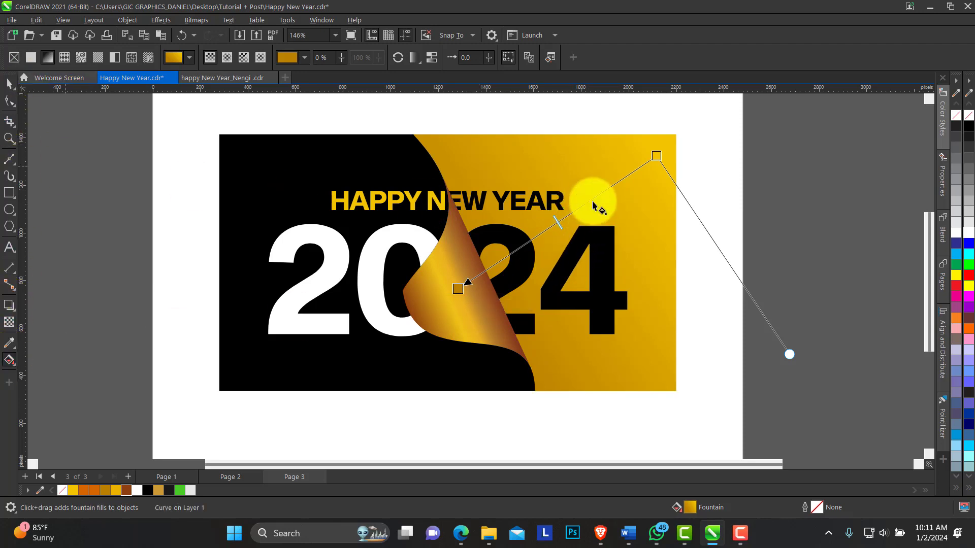
pyautogui.doubleClick(590, 202)
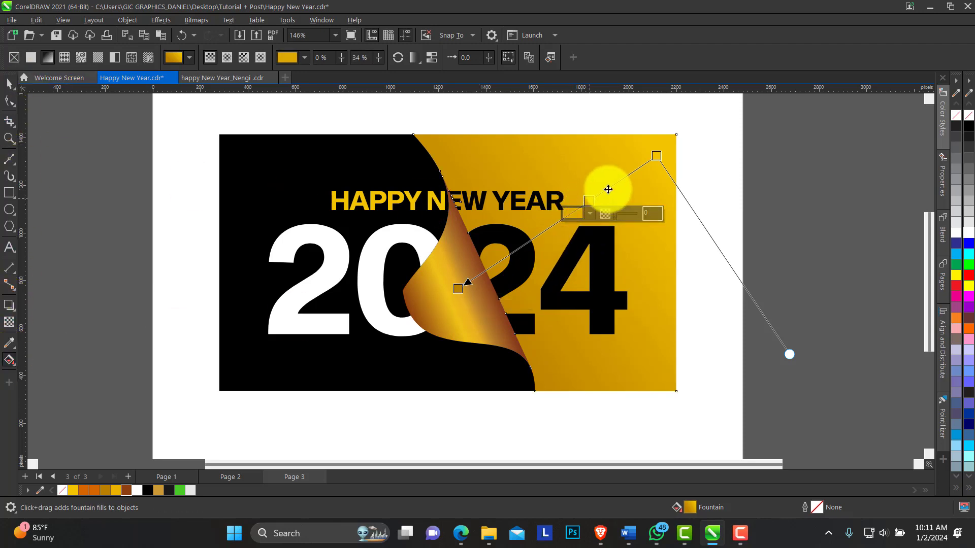
pyautogui.doubleClick(620, 179)
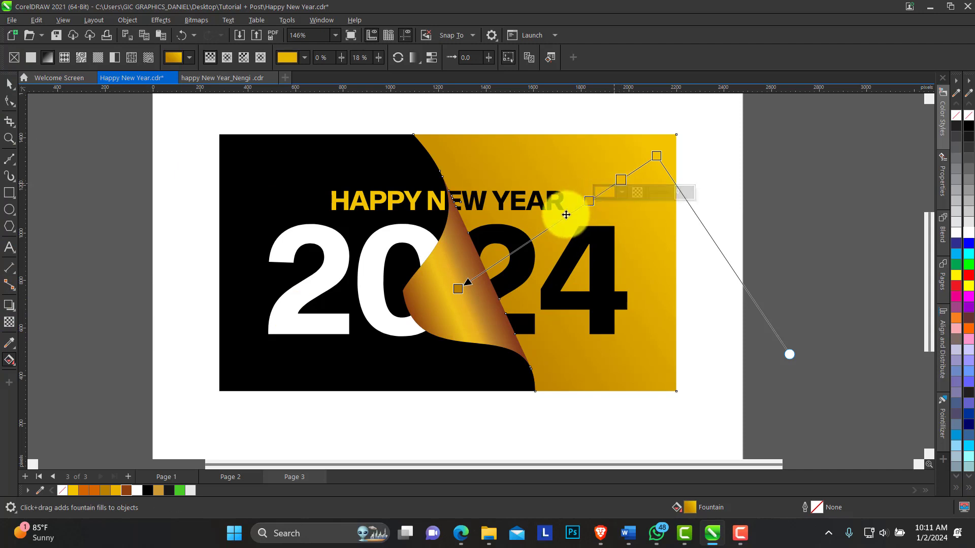
pyautogui.doubleClick(537, 236)
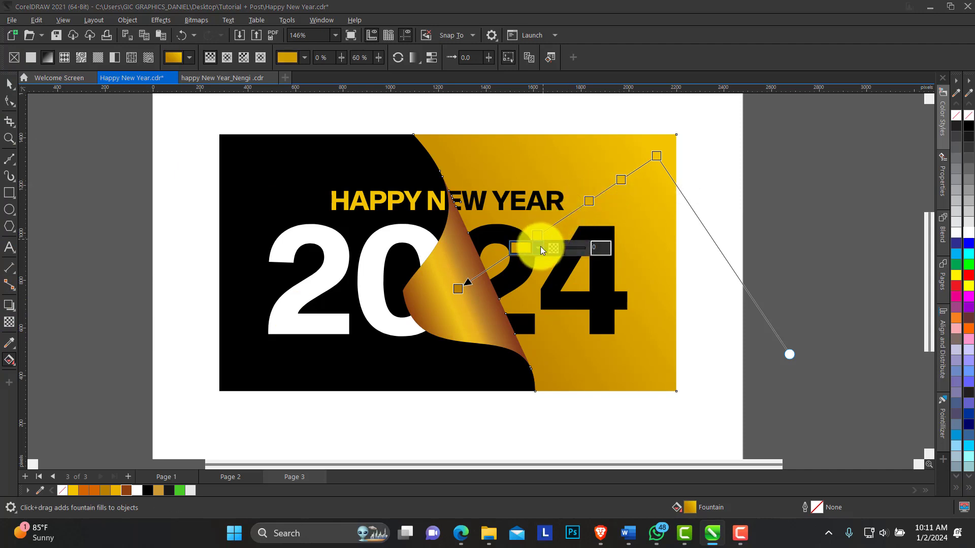
pyautogui.click(540, 247)
pyautogui.click(626, 388)
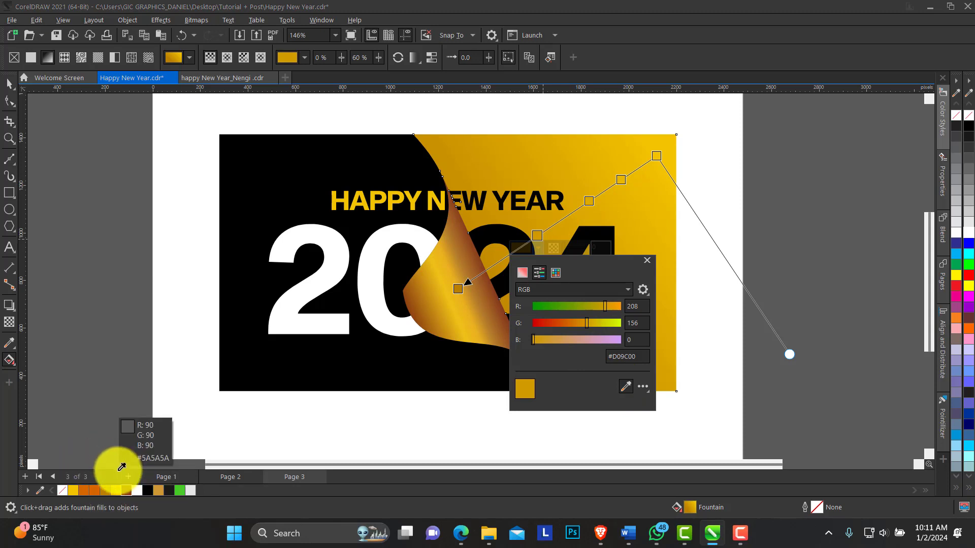
pyautogui.click(118, 489)
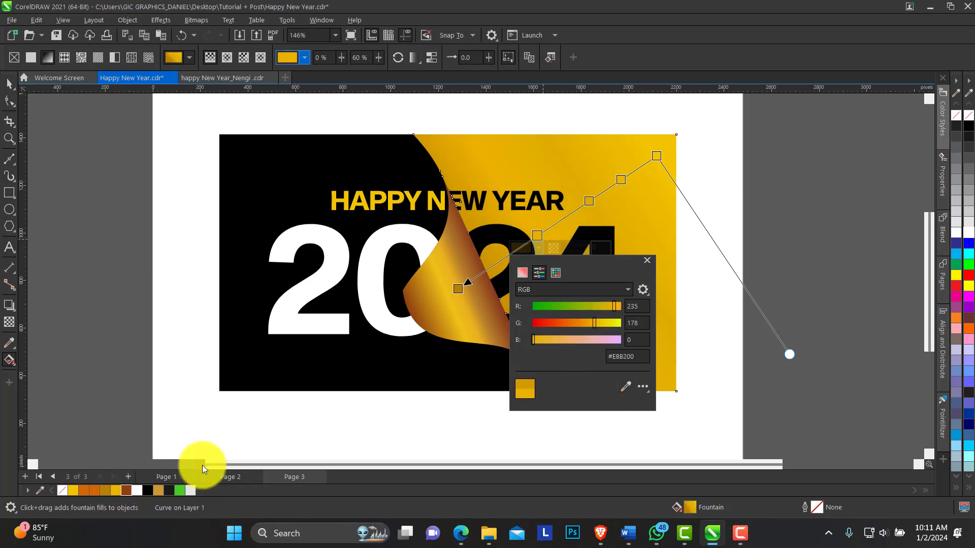
# Set the gradient's fold-side end stop to brown (R141, G64, B15) and extend its start point just beyond the background's upper-right corner.
pyautogui.click(461, 291)
pyautogui.click(459, 301)
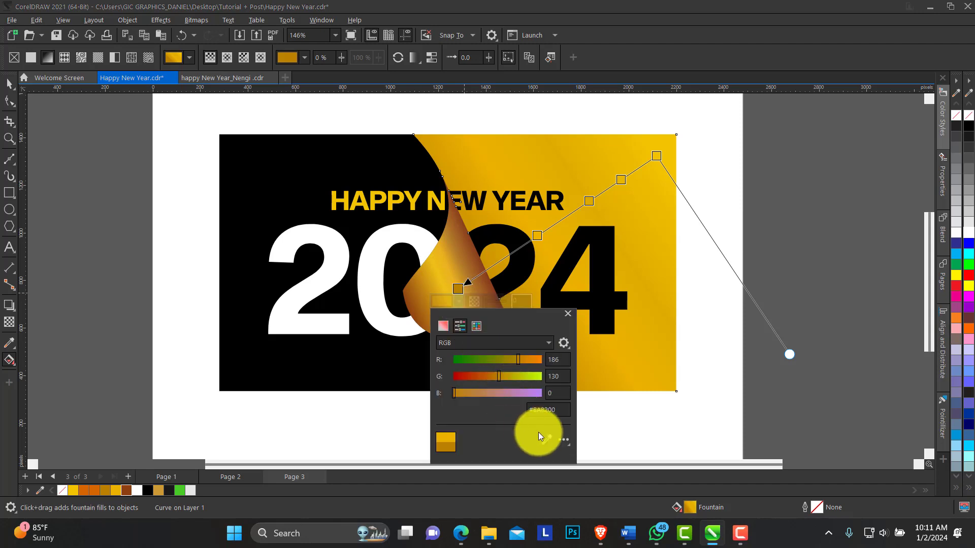
pyautogui.click(130, 490)
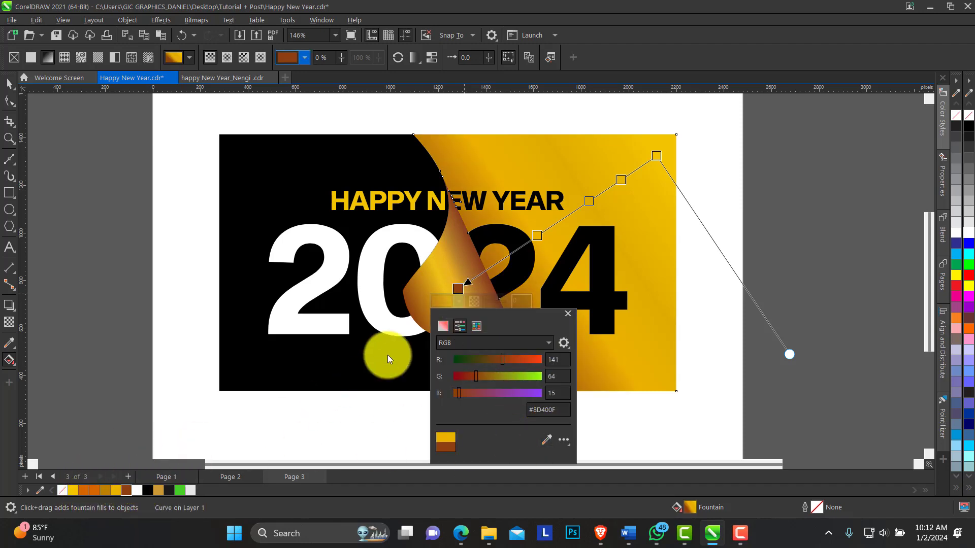
pyautogui.click(783, 350)
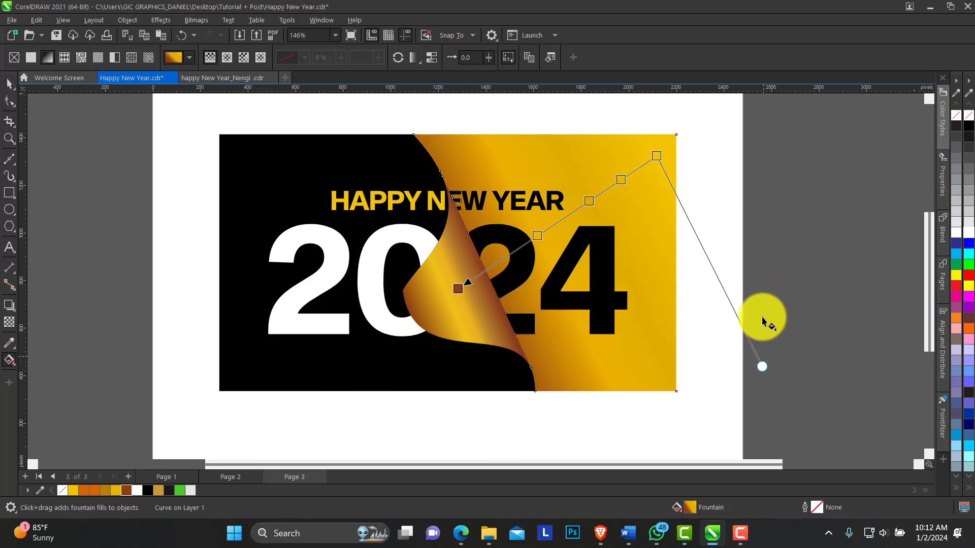
pyautogui.moveTo(659, 152); pyautogui.dragTo(664, 145)
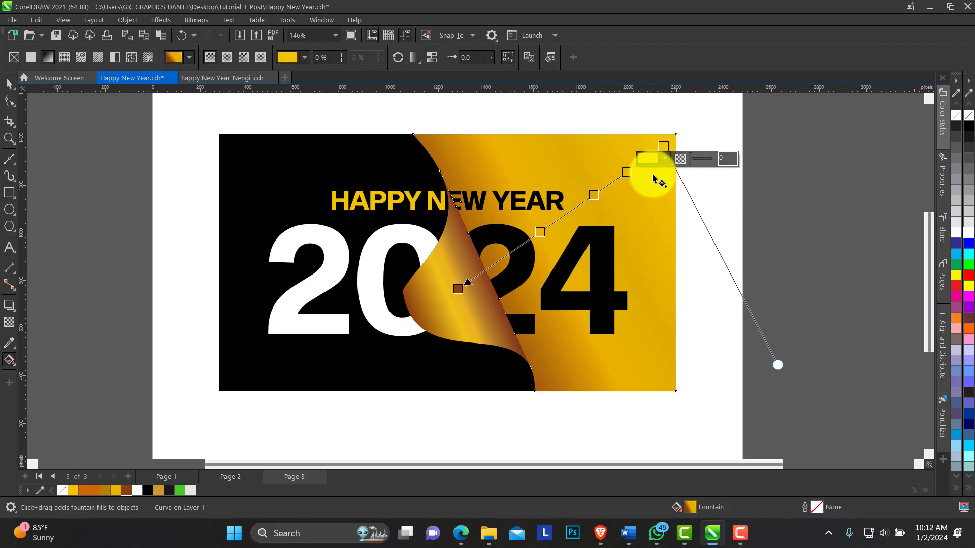
pyautogui.moveTo(664, 147); pyautogui.dragTo(679, 130)
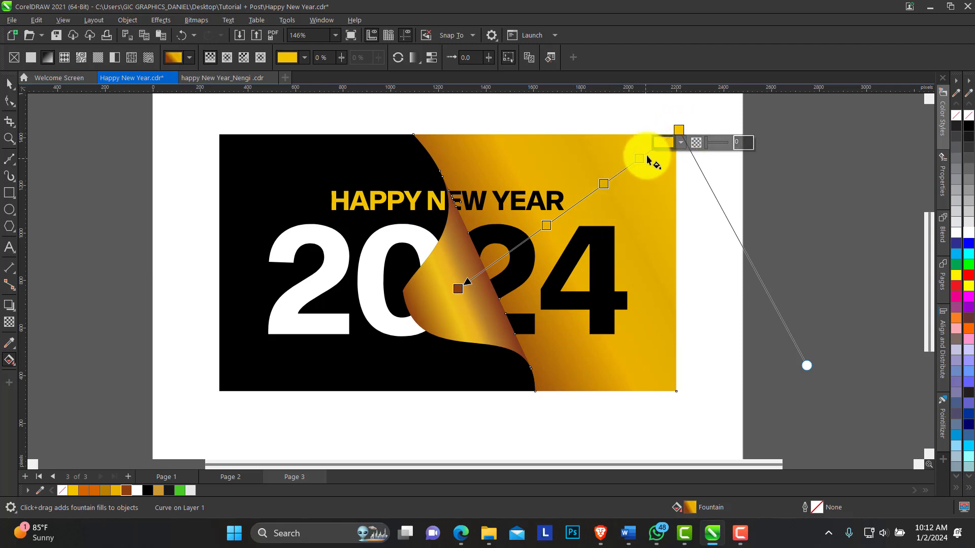
# Recolour the gradient's start stop to brown (R141, G64, B15) and shift two intermediate stops toward the fold, one of them to 48%.
pyautogui.click(677, 144)
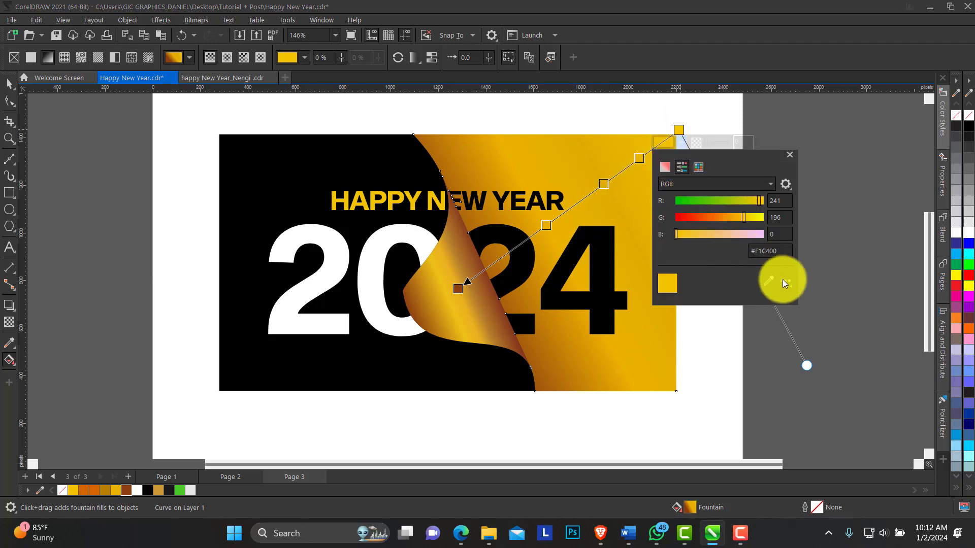
pyautogui.click(127, 490)
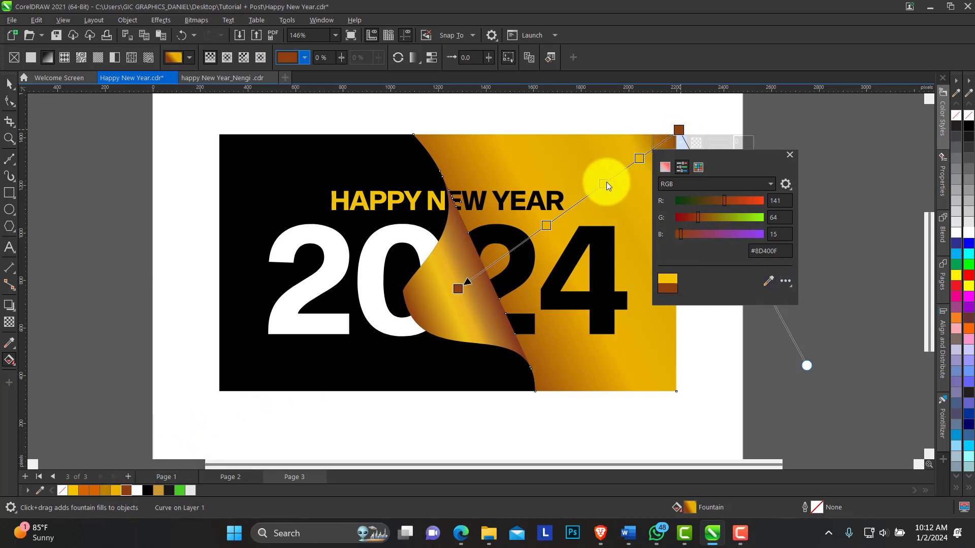
pyautogui.moveTo(605, 183)
pyautogui.mouseDown()
pyautogui.moveTo(599, 198)
pyautogui.moveTo(590, 194)
pyautogui.mouseUp()
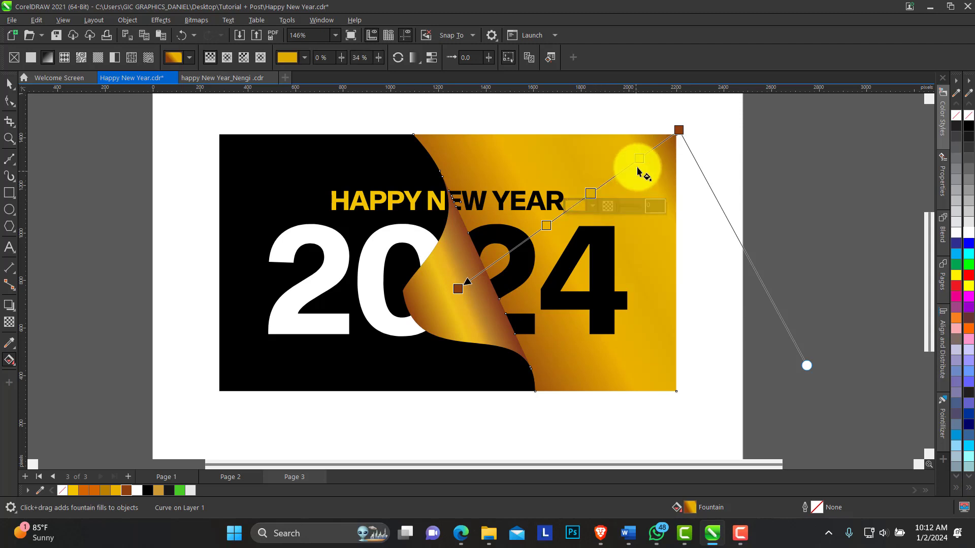
pyautogui.moveTo(640, 158); pyautogui.dragTo(572, 205)
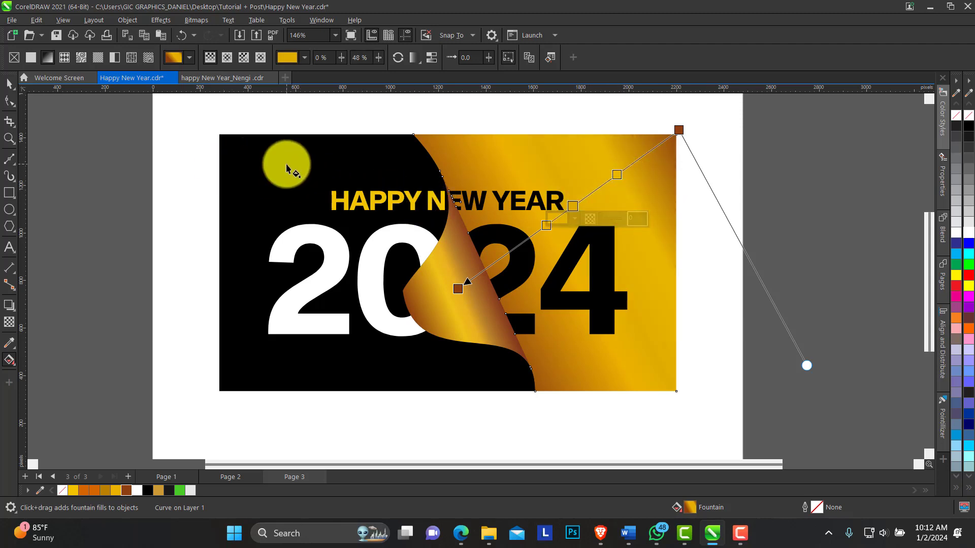
# Examine the whole design at different zoom levels, checking the gold background, the page fold and the yellow and white lettering.
pyautogui.click(8, 85)
pyautogui.click(380, 216)
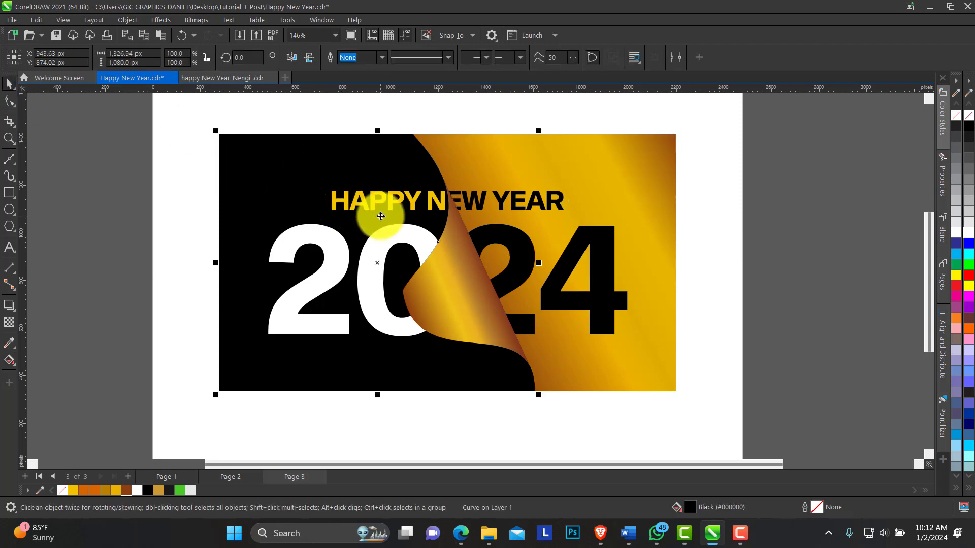
pyautogui.click(8, 139)
pyautogui.moveTo(206, 130); pyautogui.dragTo(685, 397)
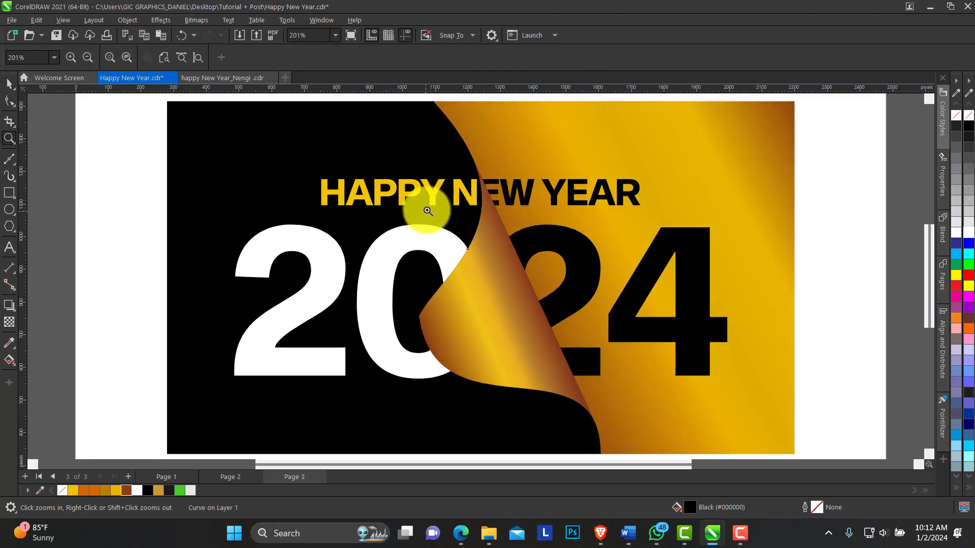
pyautogui.rightClick(454, 199)
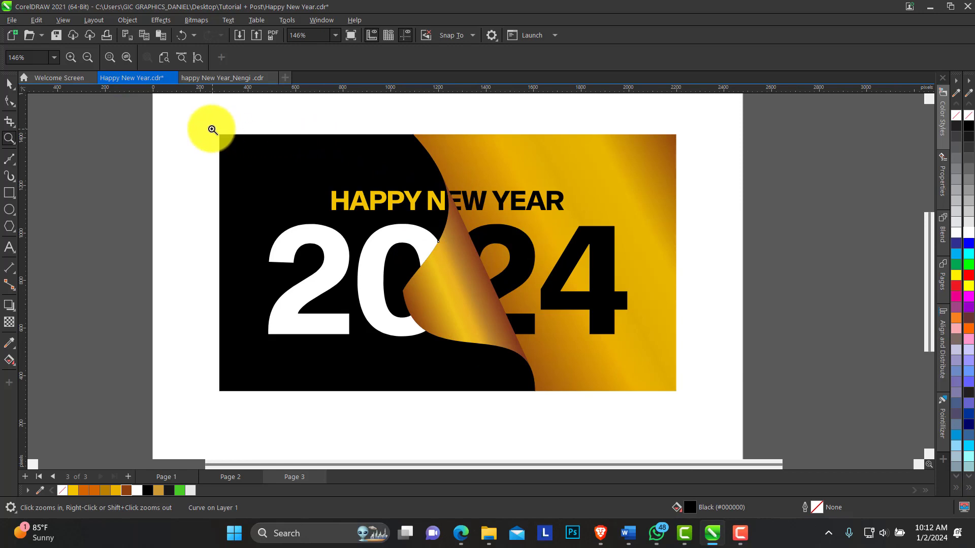
pyautogui.moveTo(212, 129); pyautogui.dragTo(684, 400)
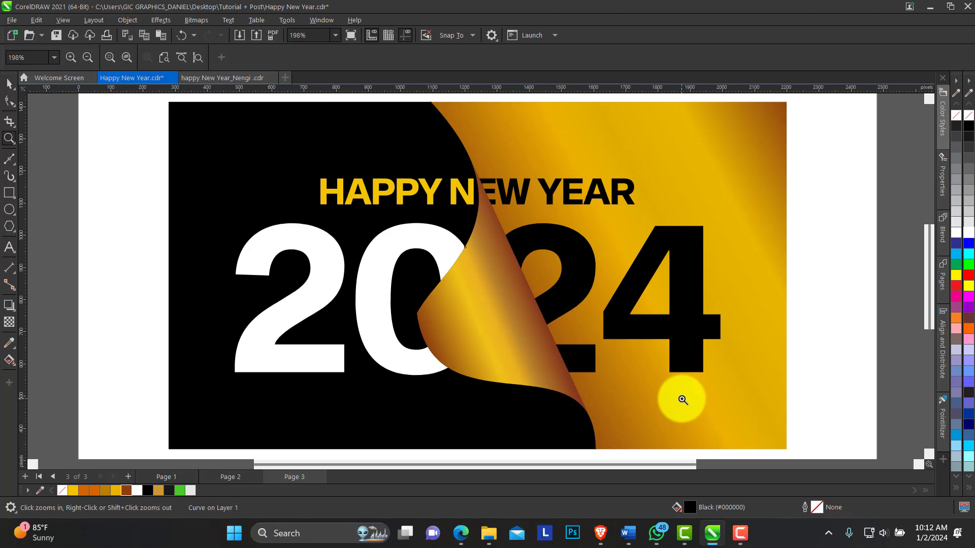
pyautogui.rightClick(469, 262)
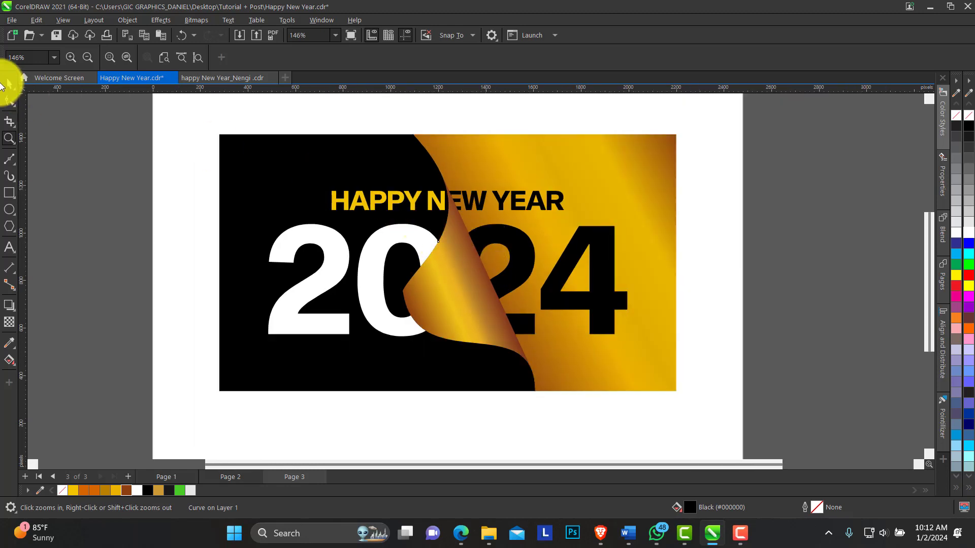
pyautogui.click(10, 84)
pyautogui.click(374, 204)
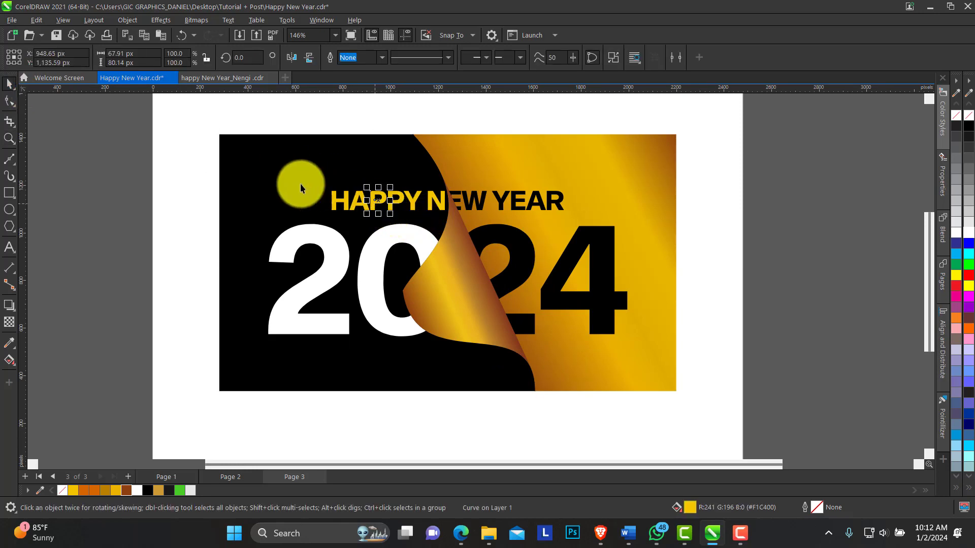
pyautogui.moveTo(449, 214); pyautogui.dragTo(449, 214)
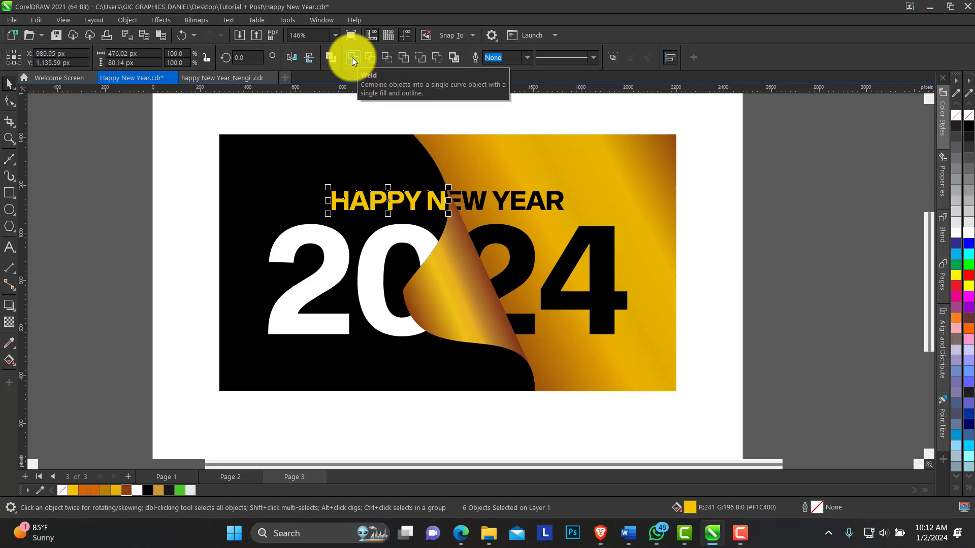
pyautogui.click(329, 256)
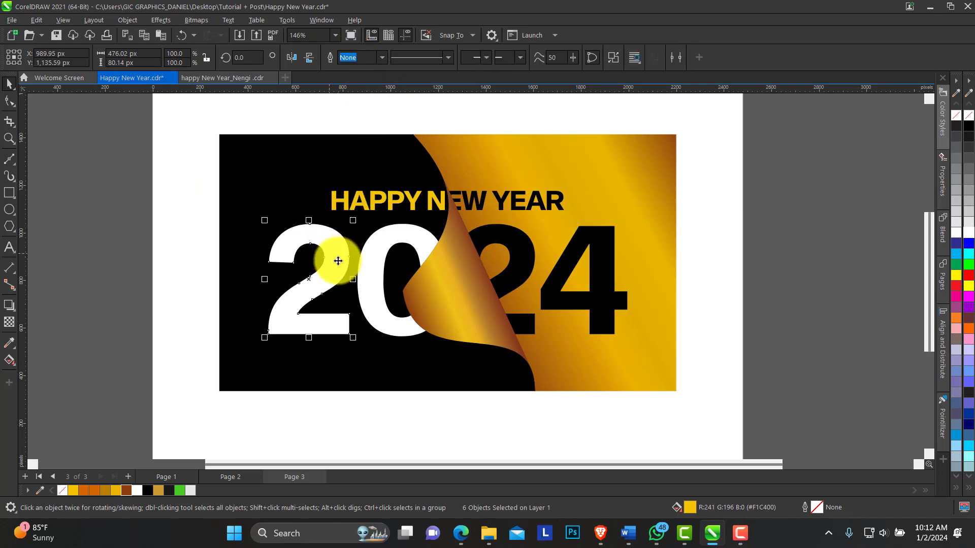
# Draw two straight Freehand lines across the white 0 beside the fold, about 161 px long at its upper right and 206 px at its bottom.
pyautogui.click(10, 138)
pyautogui.moveTo(213, 185); pyautogui.dragTo(625, 359)
pyautogui.click(10, 83)
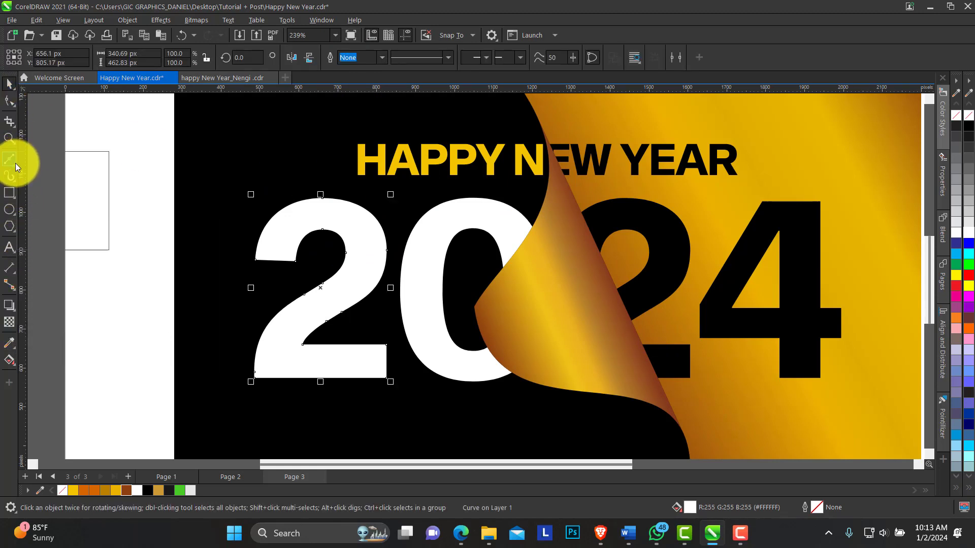
pyautogui.click(53, 178)
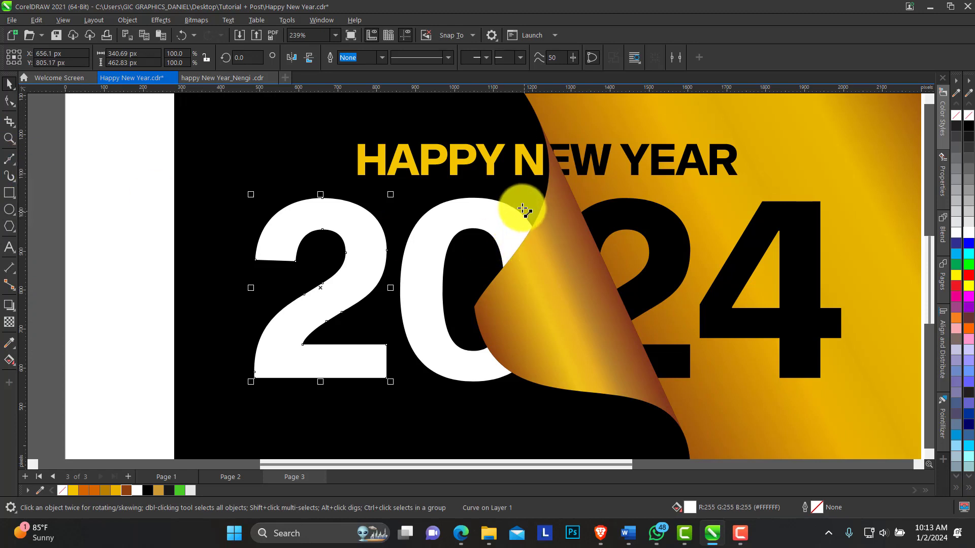
pyautogui.click(483, 235)
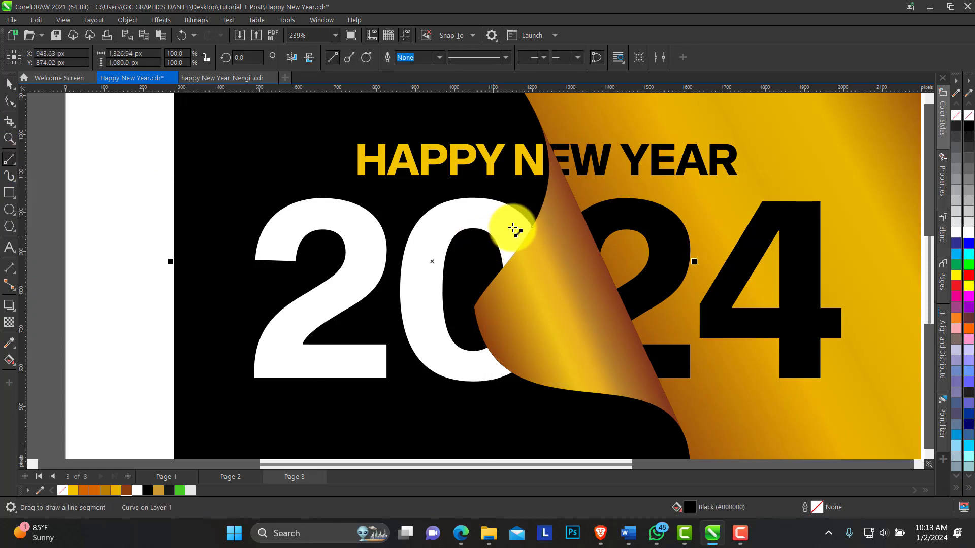
pyautogui.click(14, 170)
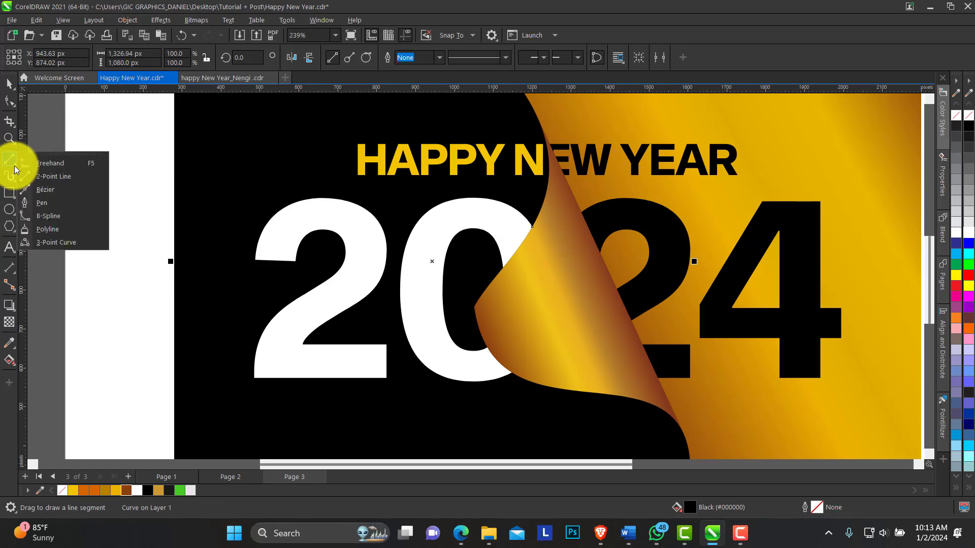
pyautogui.click(54, 163)
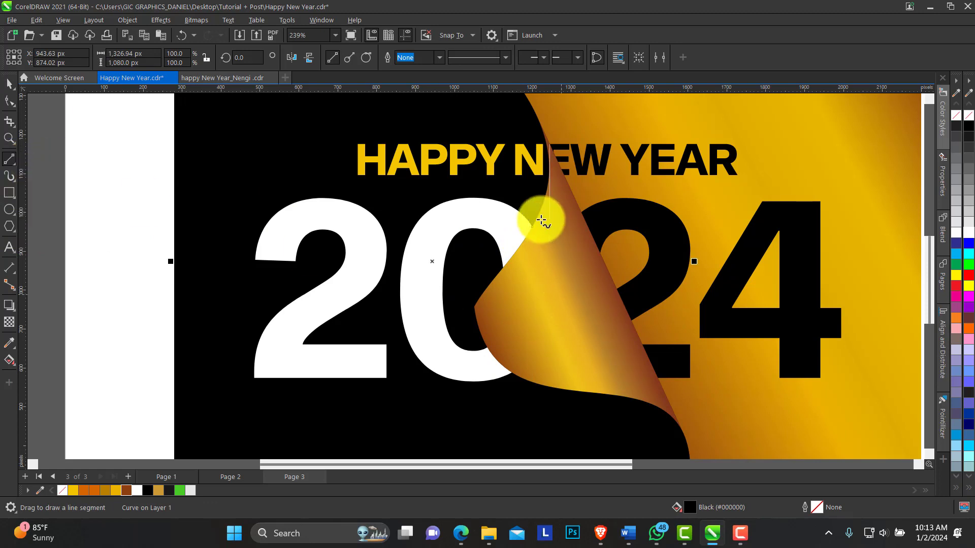
pyautogui.click(517, 206)
pyautogui.click(477, 257)
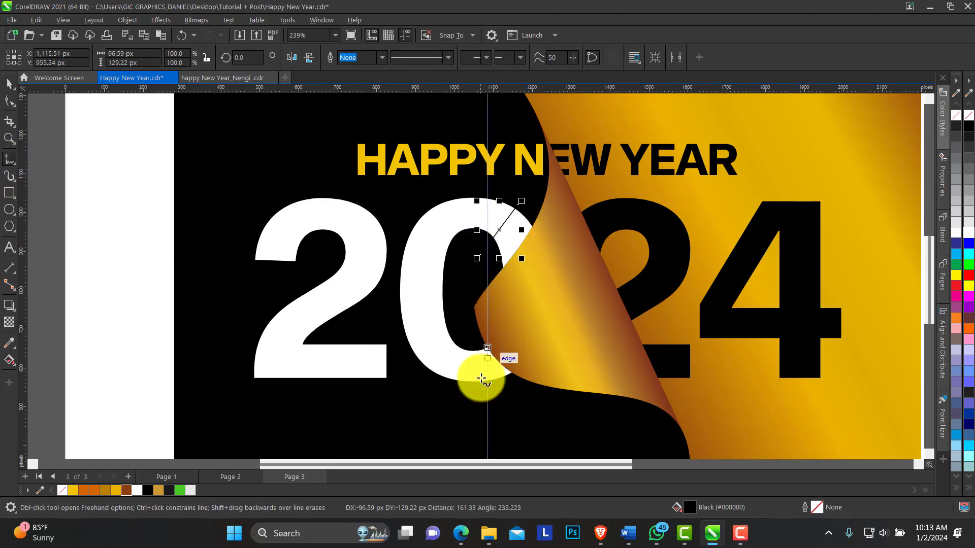
pyautogui.click(491, 412)
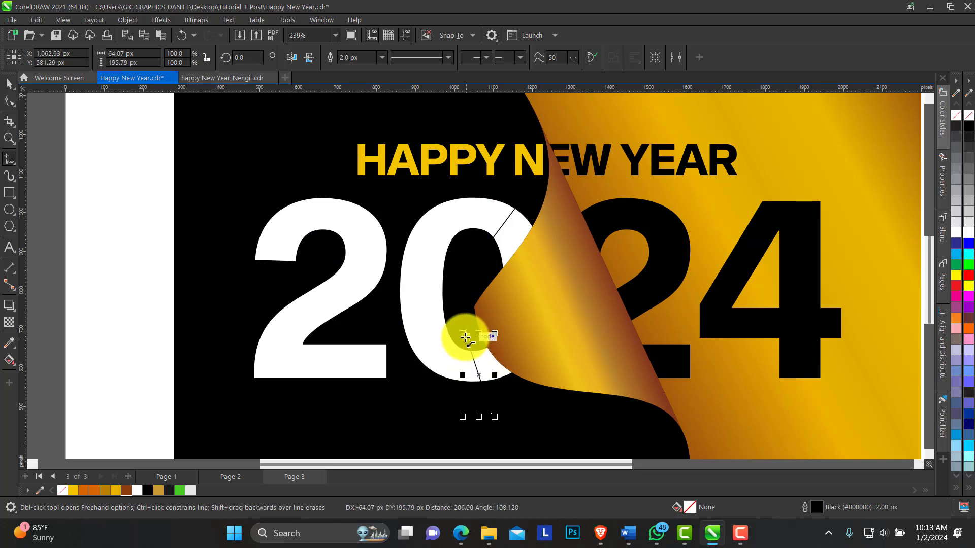
pyautogui.click(466, 337)
# Smart Fill the two sections of the white 0 between the drawn lines and the fold with yellow (R241, G196, B0), without outline.
pyautogui.click(7, 85)
pyautogui.click(9, 360)
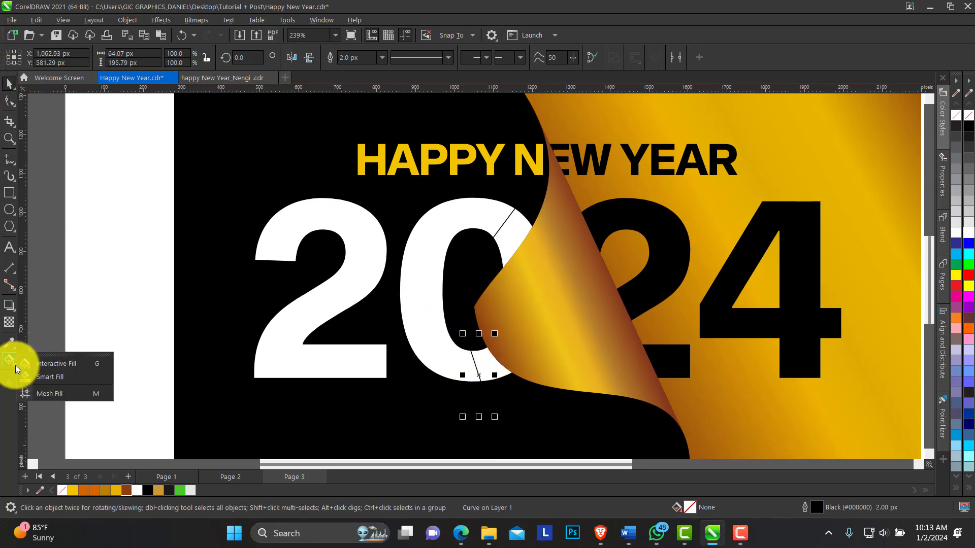
pyautogui.click(59, 377)
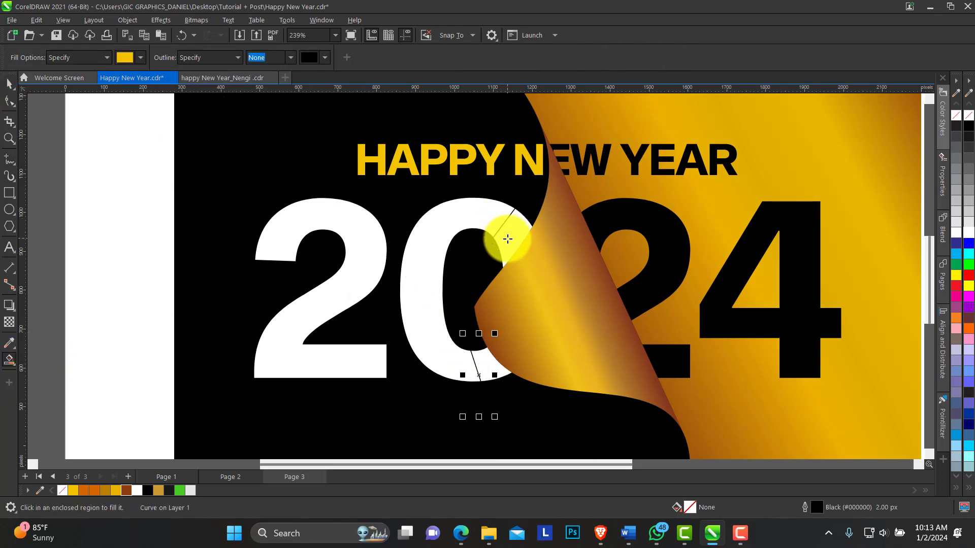
pyautogui.click(507, 235)
pyautogui.click(488, 375)
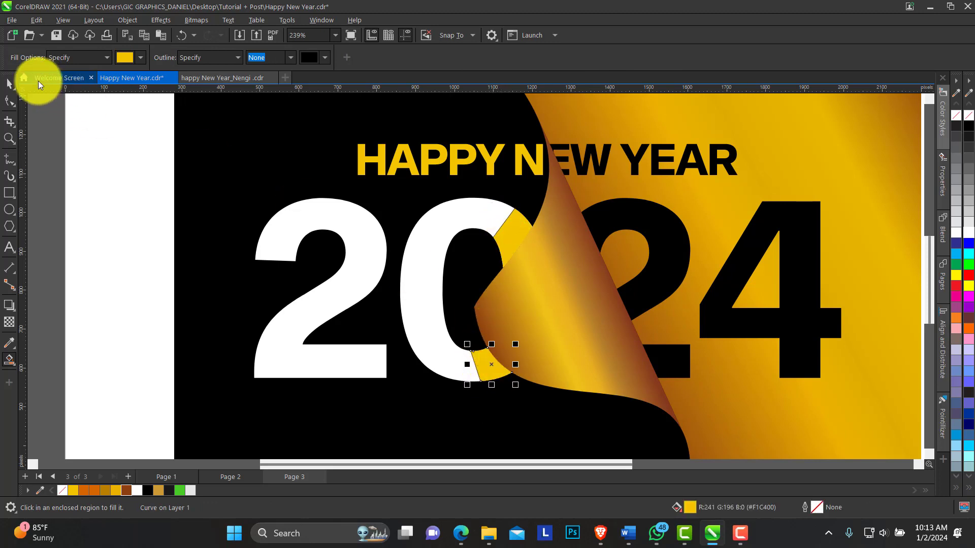
# Delete the two straight guide lines across the 0 and recolour both yellow sections black.
pyautogui.press('space')
pyautogui.click(509, 214)
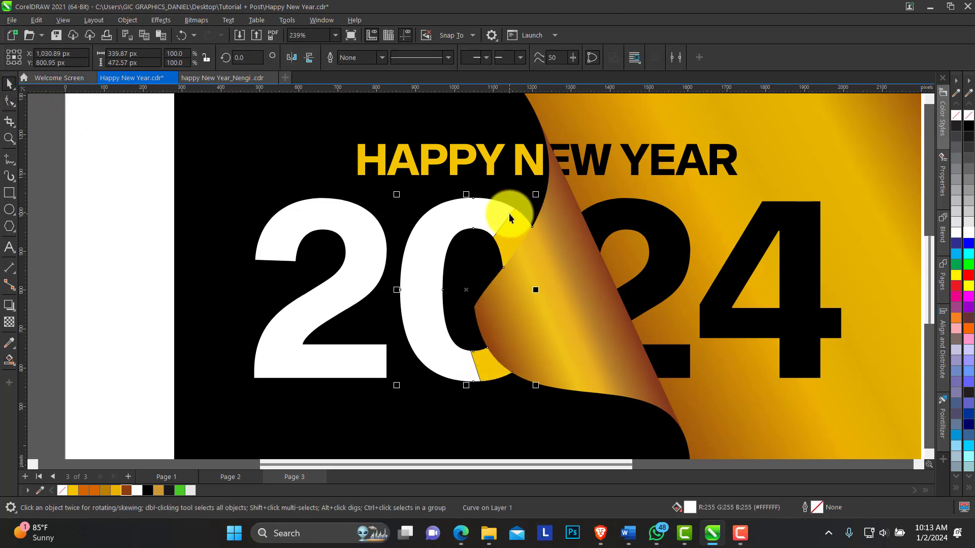
pyautogui.keyDown('alt'); pyautogui.click(509, 213); pyautogui.keyUp('alt')
pyautogui.click(509, 213)
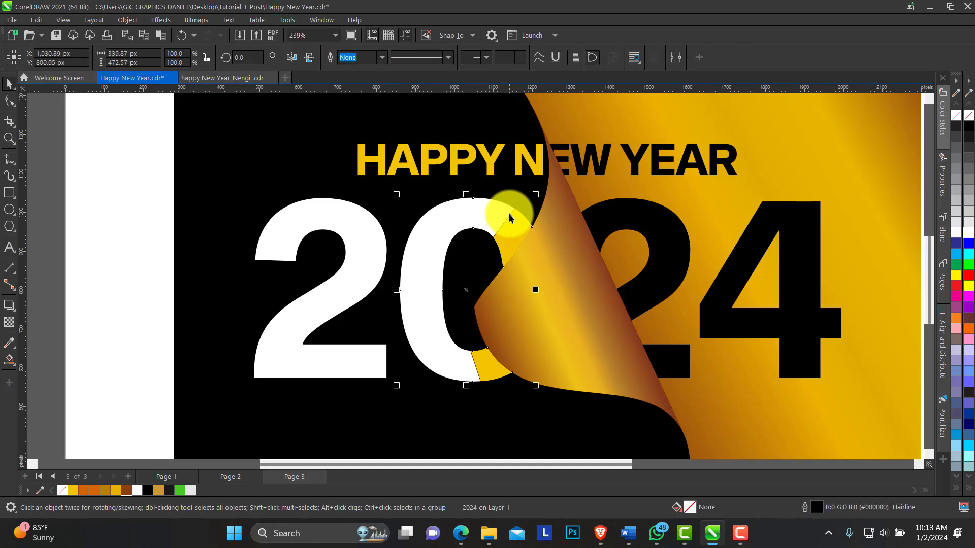
pyautogui.moveTo(124, 163); pyautogui.dragTo(539, 261)
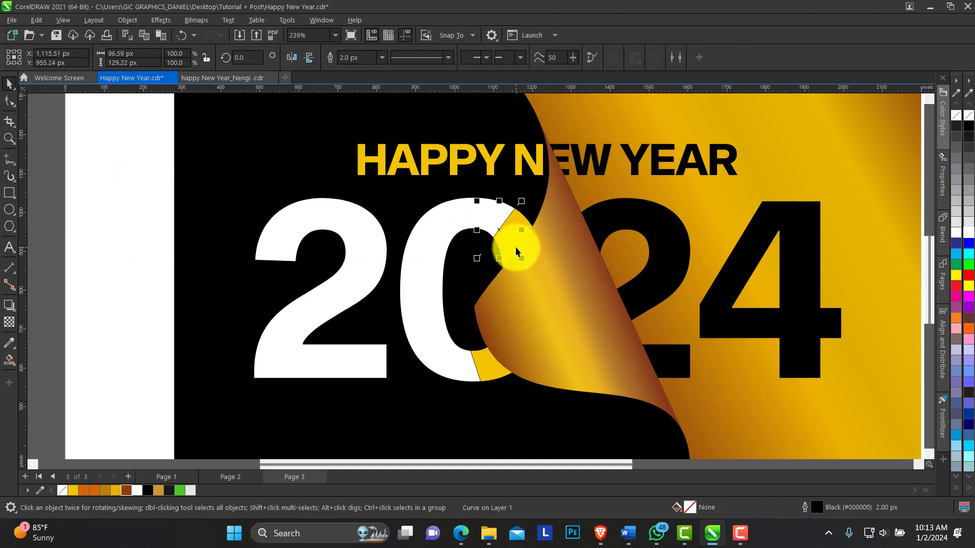
pyautogui.press('Escape')
pyautogui.moveTo(139, 325); pyautogui.dragTo(496, 374)
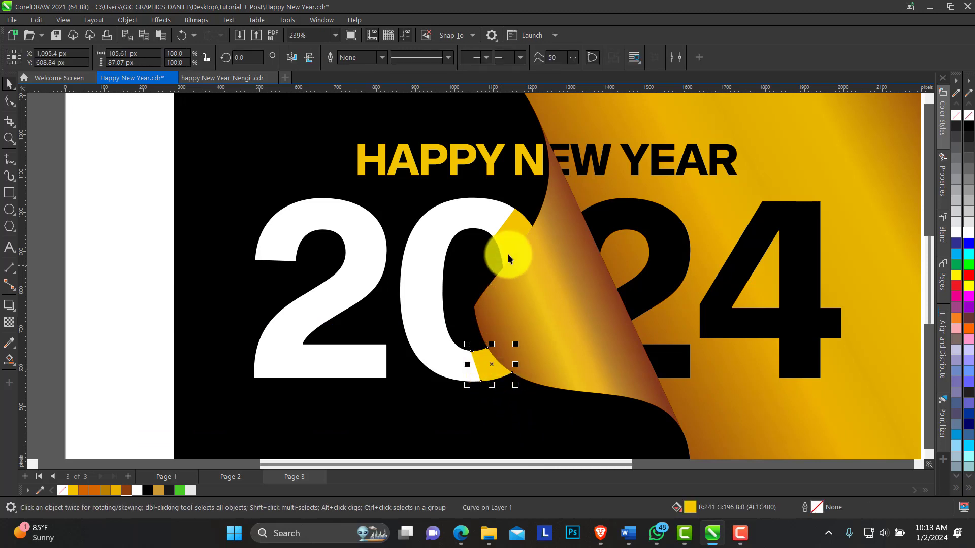
pyautogui.keyDown('shift'); pyautogui.click(516, 230); pyautogui.keyUp('shift')
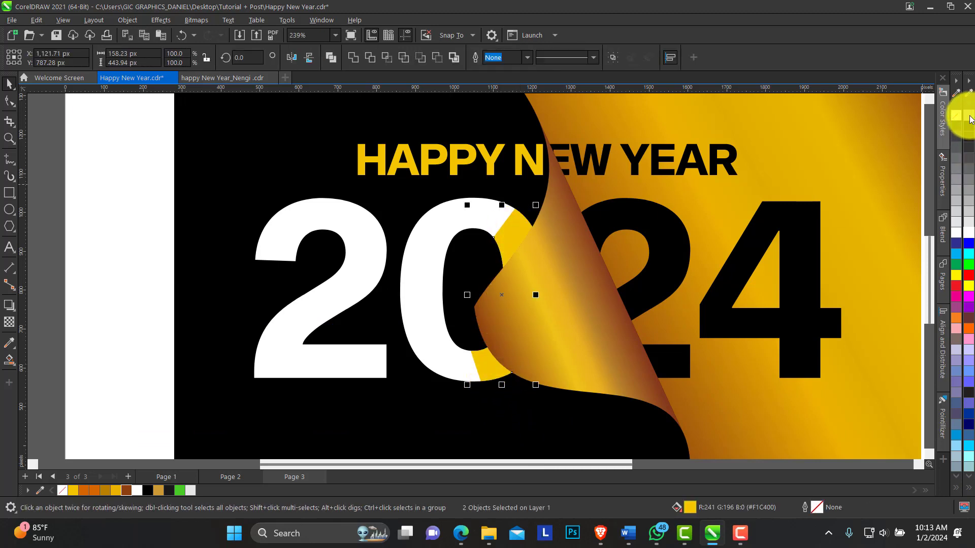
pyautogui.press('Delete')
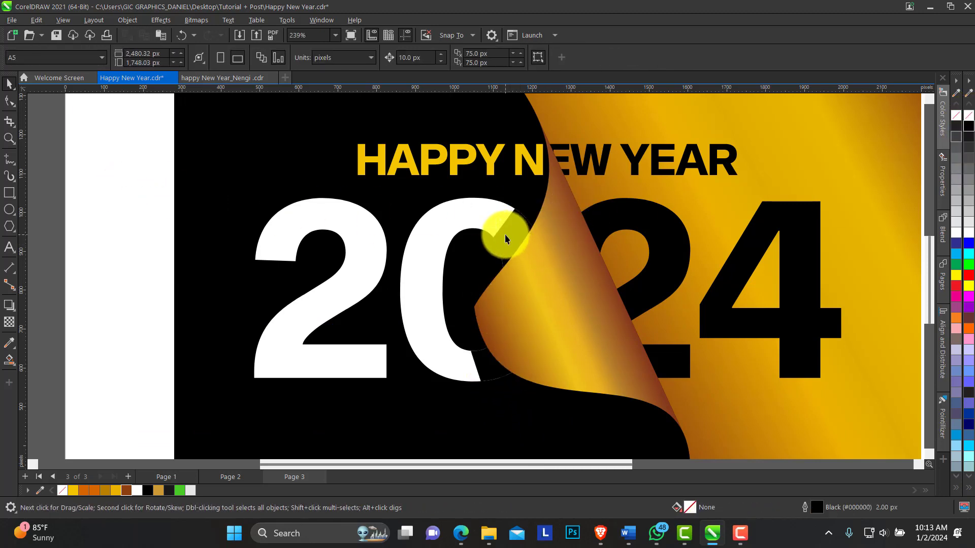
# Apply a linear fountain transparency to the upper and lower black sections of the 0, fading each shadow away from the fold.
pyautogui.click(505, 239)
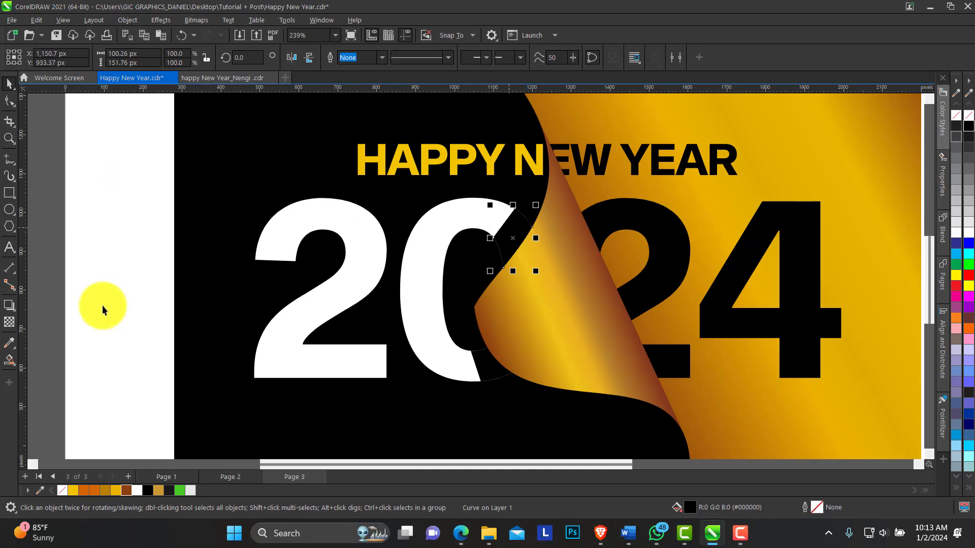
pyautogui.click(11, 323)
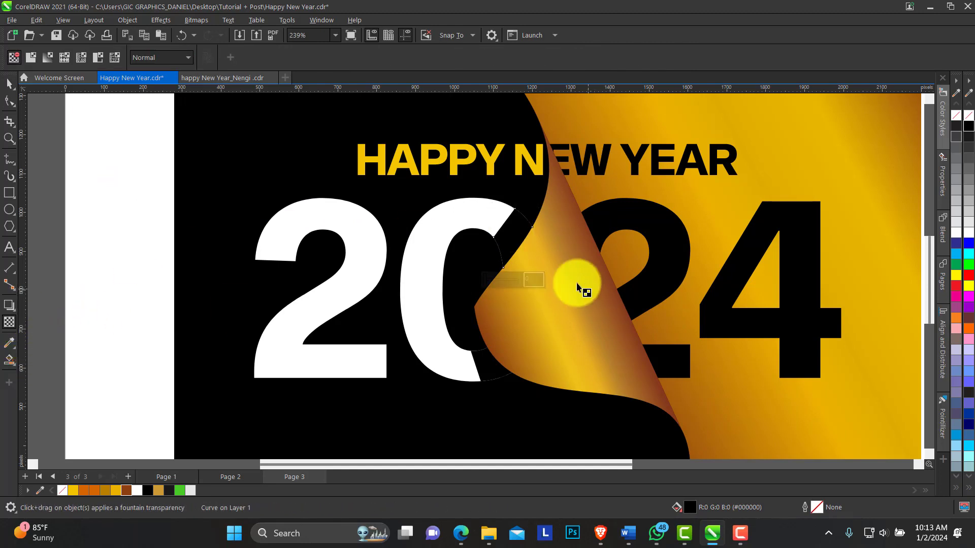
pyautogui.moveTo(522, 259); pyautogui.dragTo(537, 270)
pyautogui.click(505, 224)
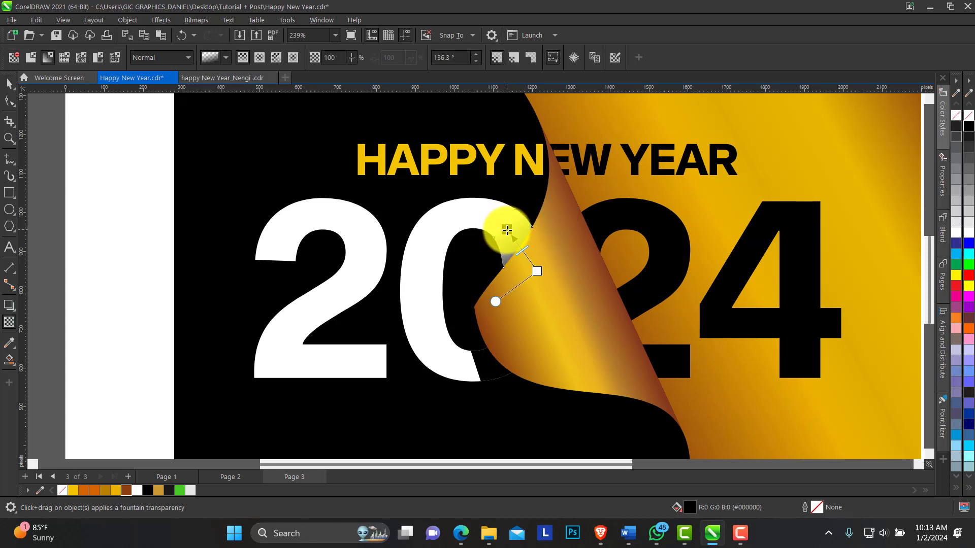
pyautogui.click(536, 270)
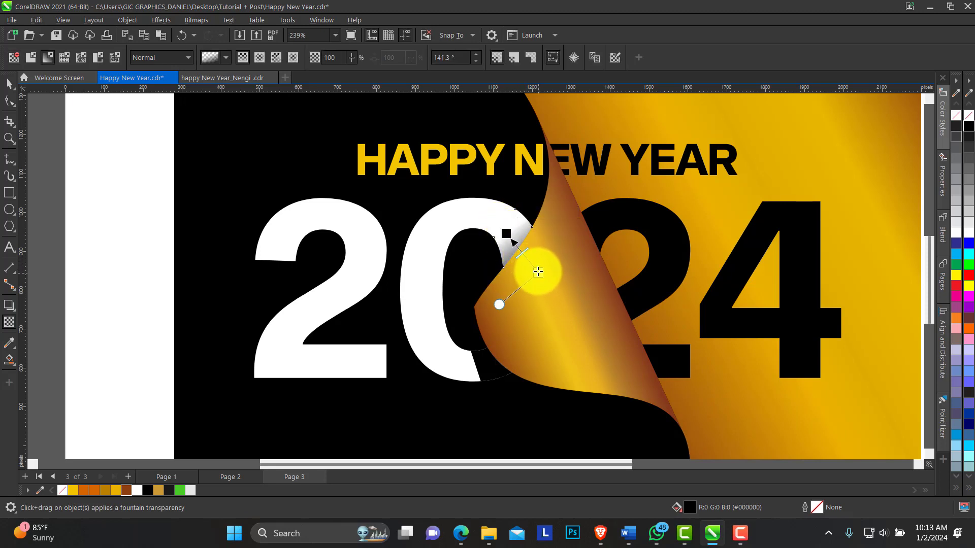
pyautogui.click(487, 374)
pyautogui.moveTo(519, 345)
pyautogui.mouseDown()
pyautogui.moveTo(483, 367)
pyautogui.moveTo(516, 340)
pyautogui.mouseUp()
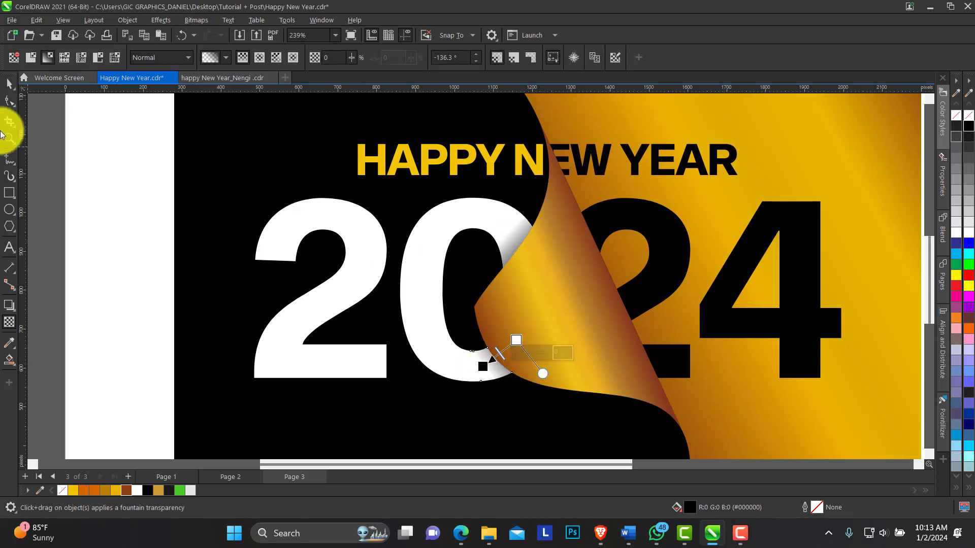
# Examine the finished design as a whole, checking the shadows on the 0 beside the page fold.
pyautogui.click(9, 139)
pyautogui.rightClick(475, 219)
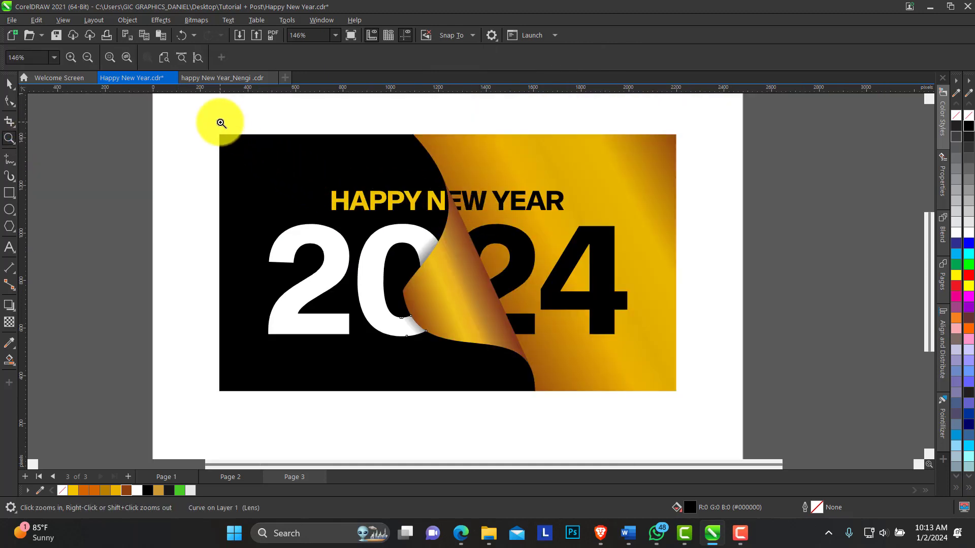
pyautogui.moveTo(218, 122); pyautogui.dragTo(710, 409)
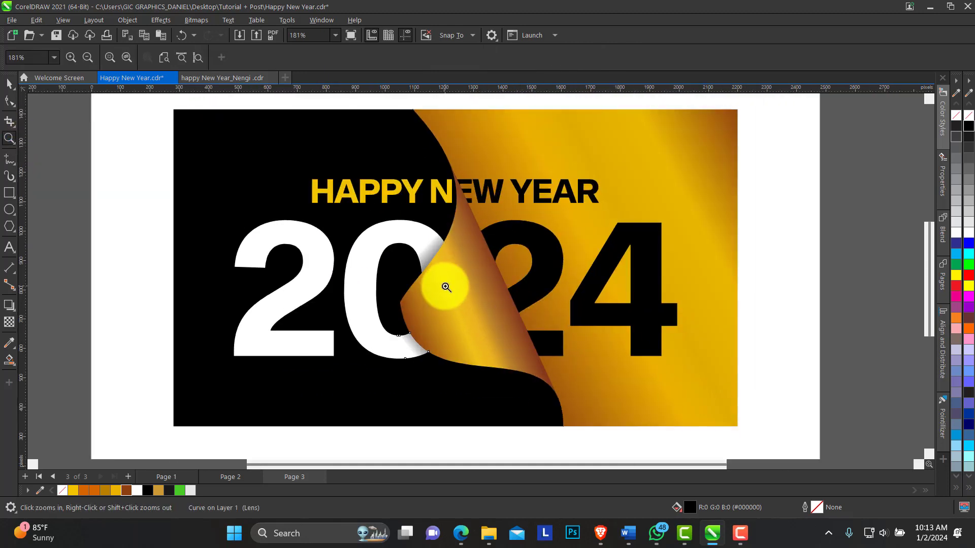
pyautogui.click(9, 83)
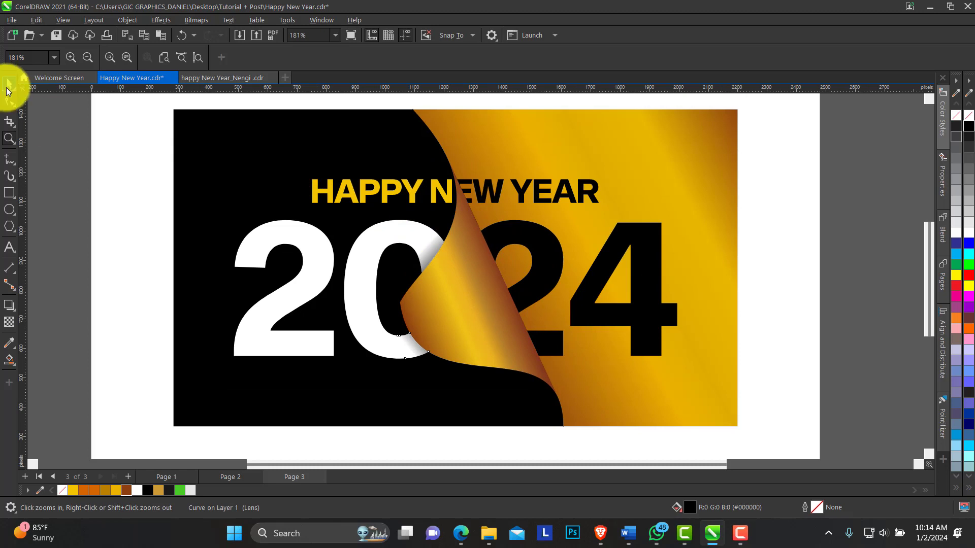
pyautogui.click(527, 309)
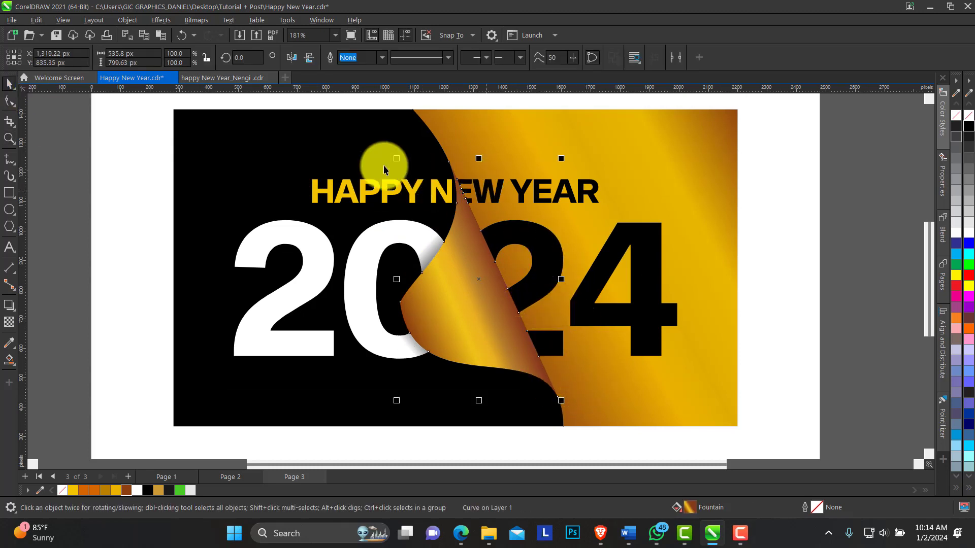
pyautogui.click(158, 164)
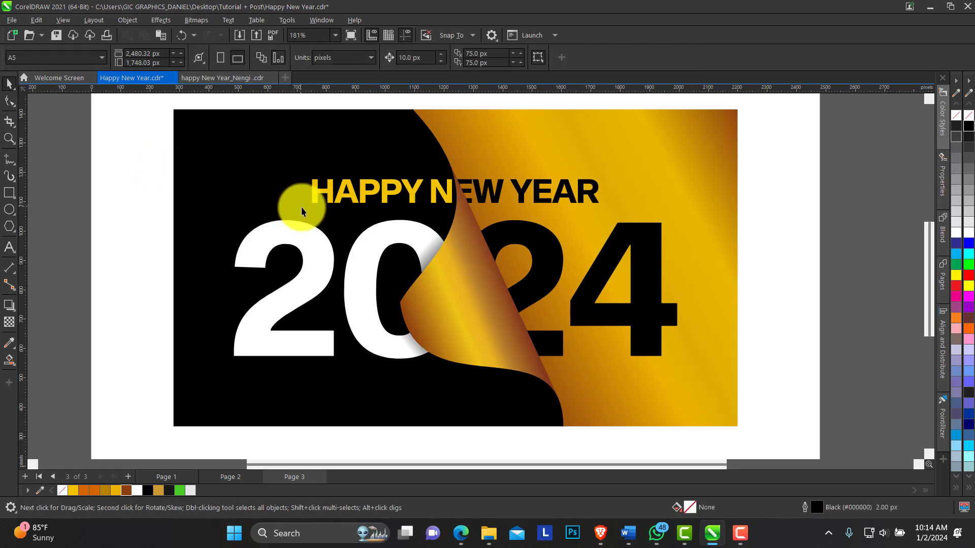
pyautogui.click(8, 139)
pyautogui.moveTo(166, 108); pyautogui.dragTo(734, 425)
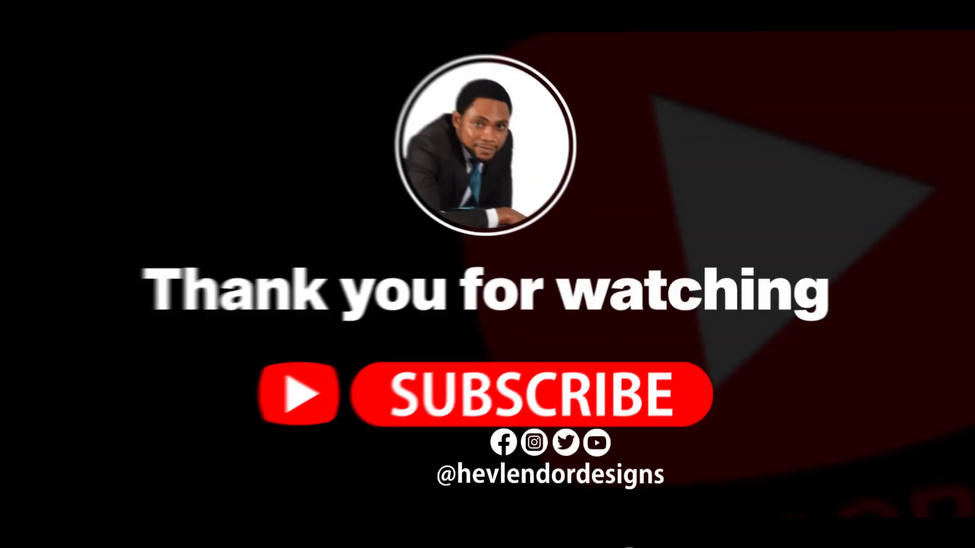